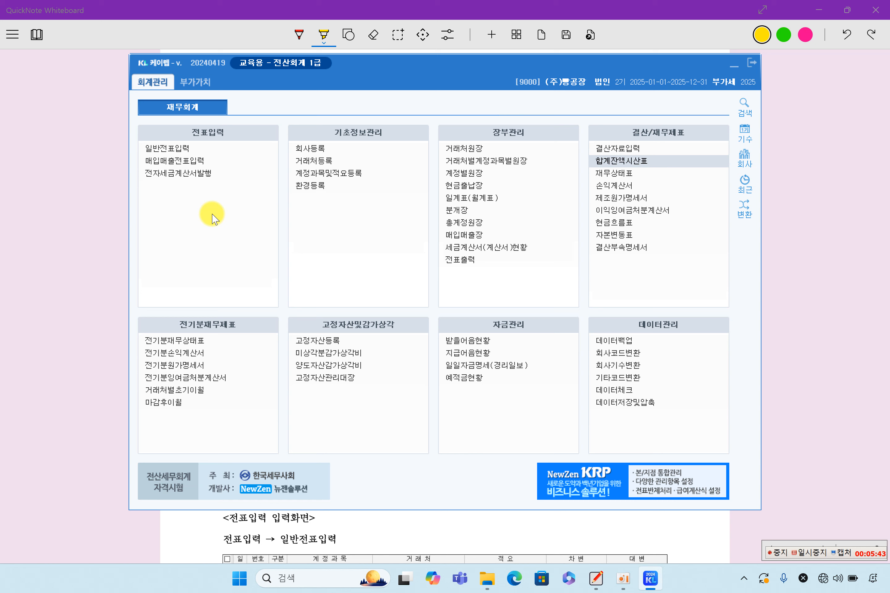
- Open the 일반전표입력 (general voucher entry) screen, reposition its window and minimize the whiteboard behind it
click(204, 147)
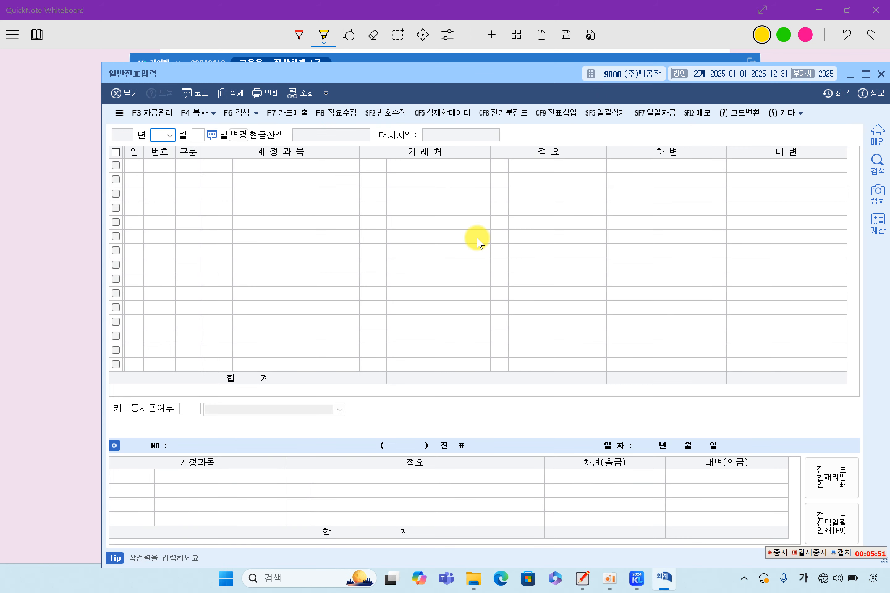
drag(557, 76, 505, 47)
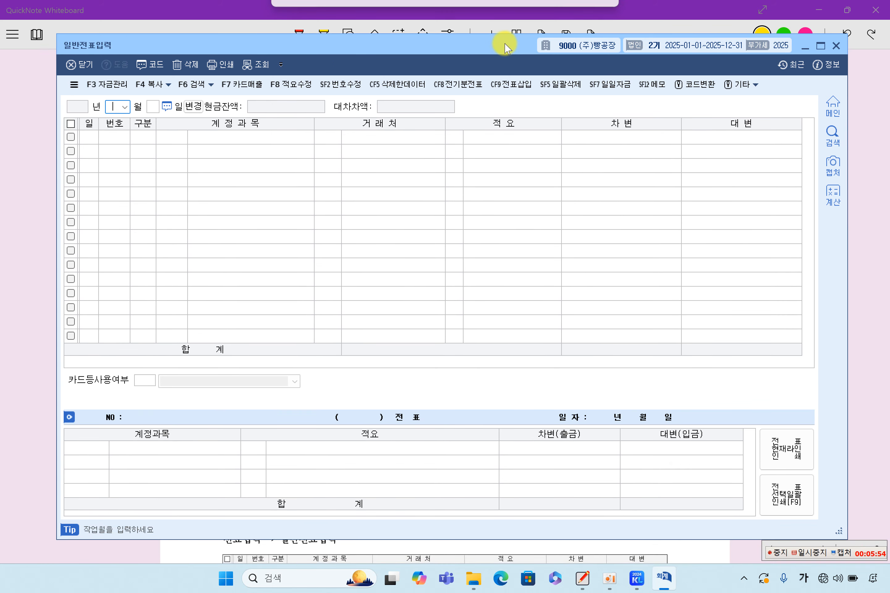
click(821, 10)
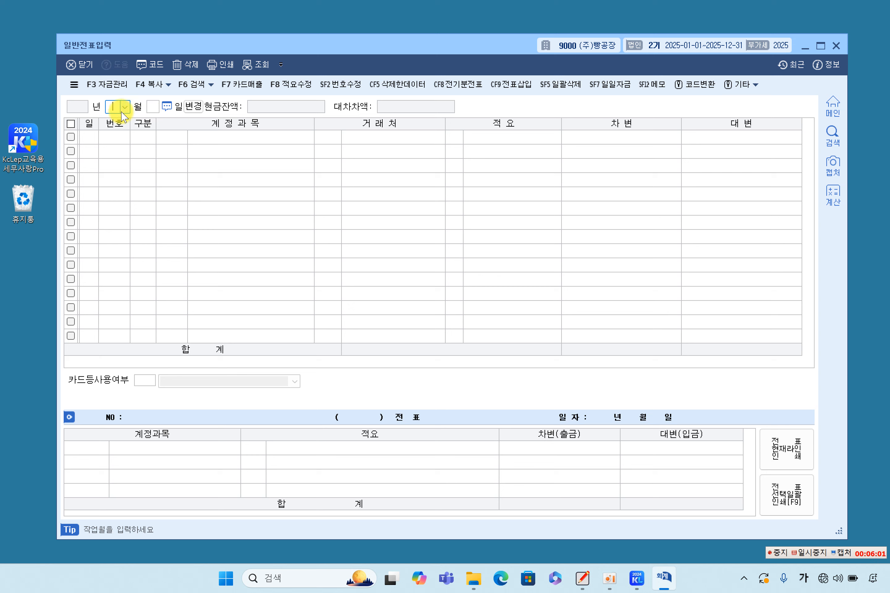
- Set the voucher month to 01 and leave the day blank to load the voucher grid
text(1)
key(Return)
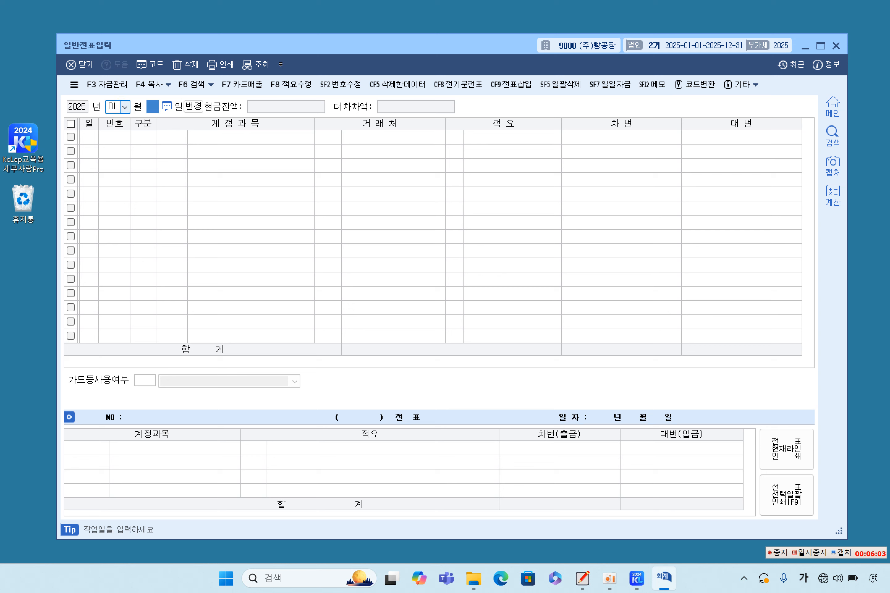
click(125, 110)
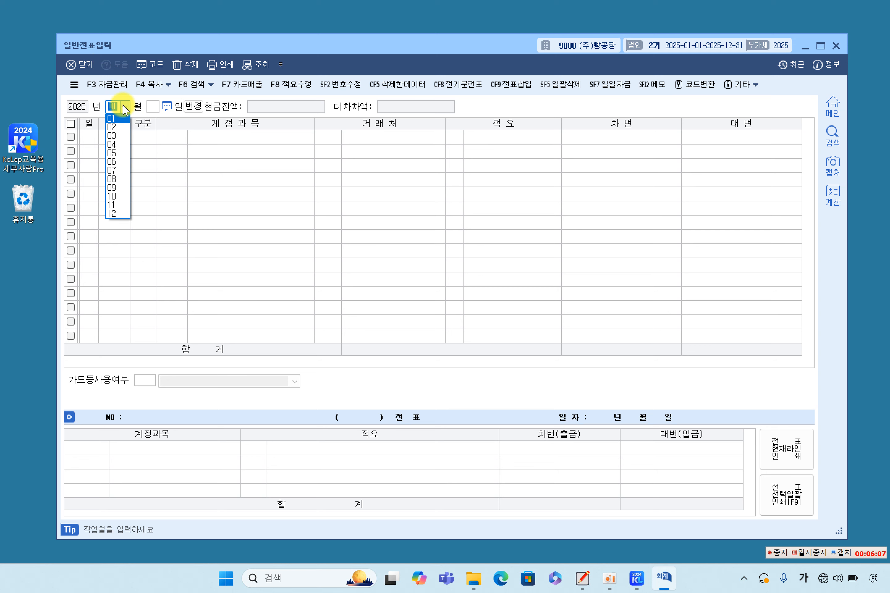
click(125, 109)
click(125, 109)
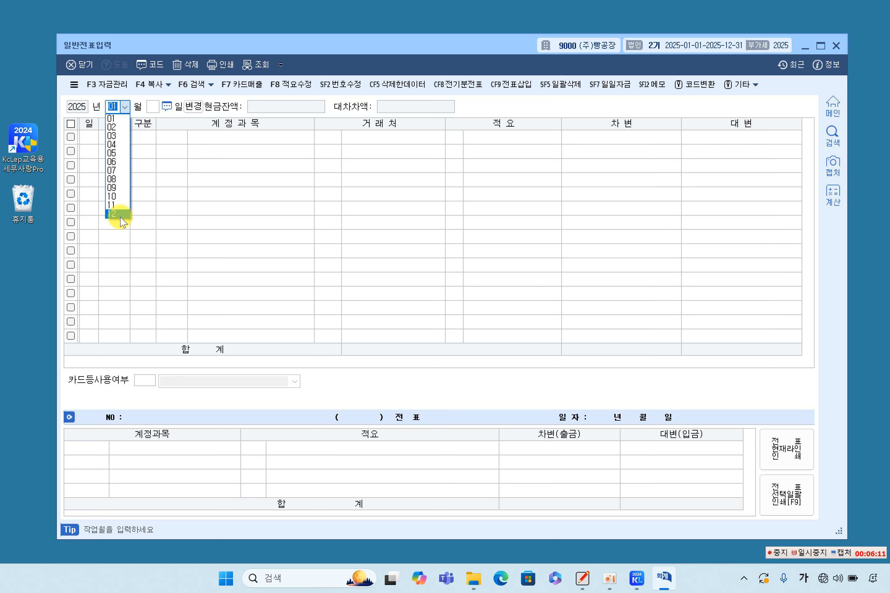
click(122, 119)
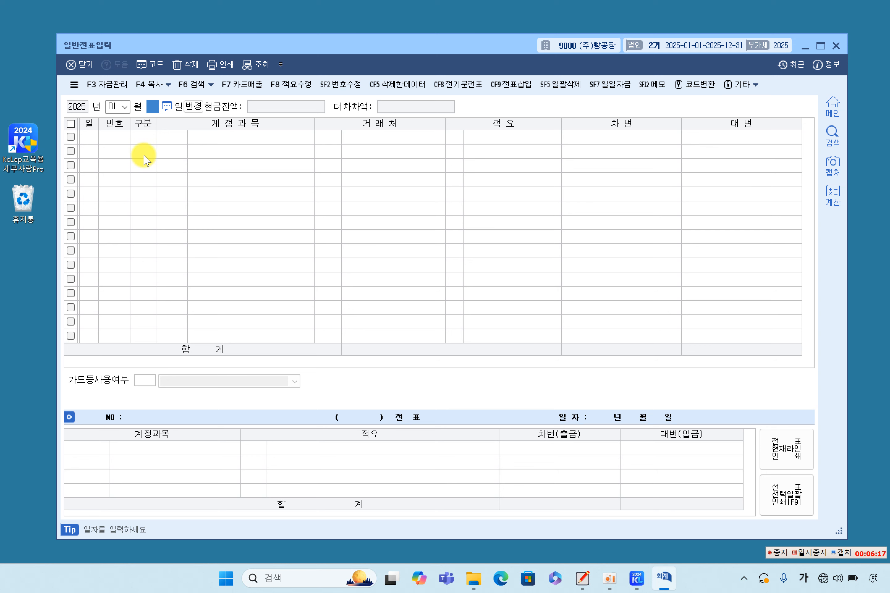
key(Return)
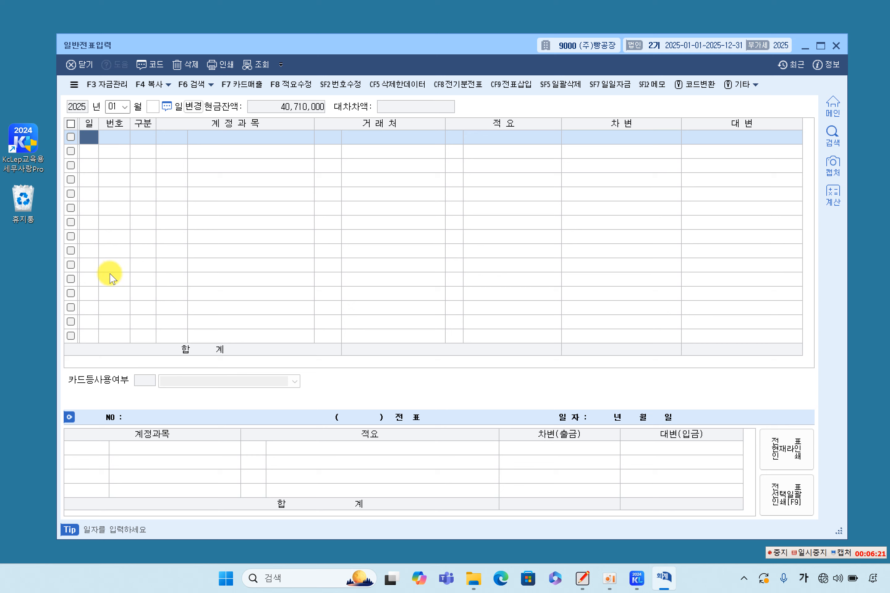
- Enter day 3 in the first voucher row and replace it with day 5
text(3)
key(Return)
key(Left)
text(5)
key(Return)
key(Left)
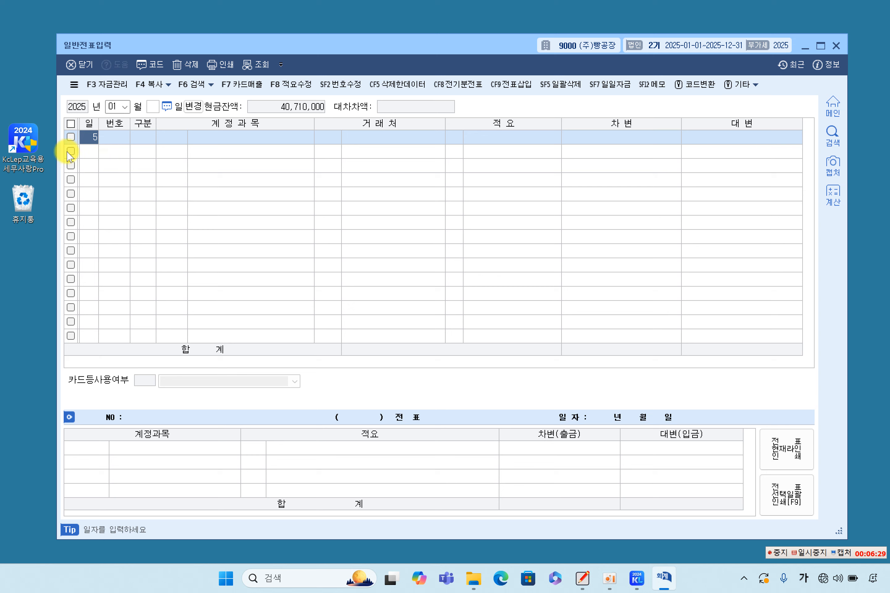
- Set the voucher work day to 10 in the date header above the grid
click(151, 112)
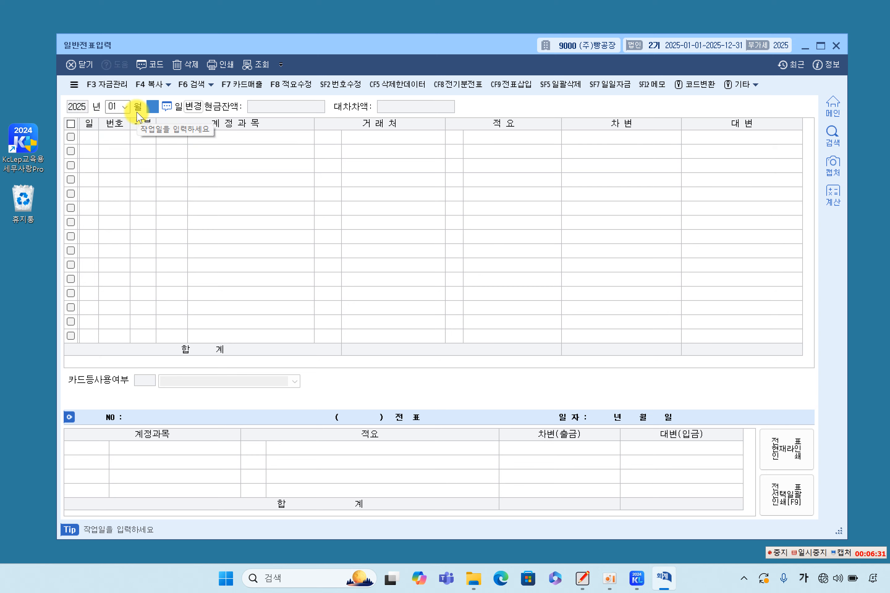
text(10)
key(Return)
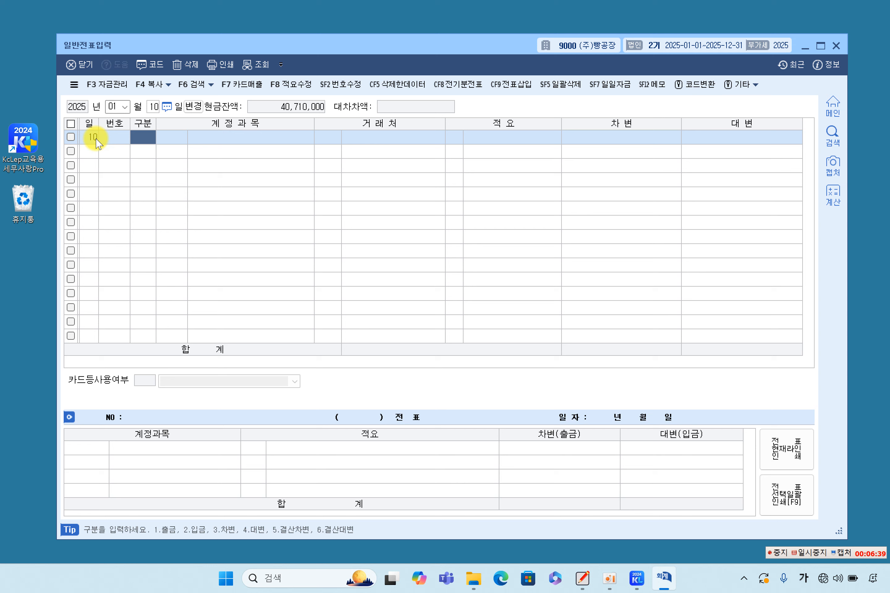
- Clear the work day and reload the grid, and enter 10 as the work day again
click(155, 112)
key(BackSpace)
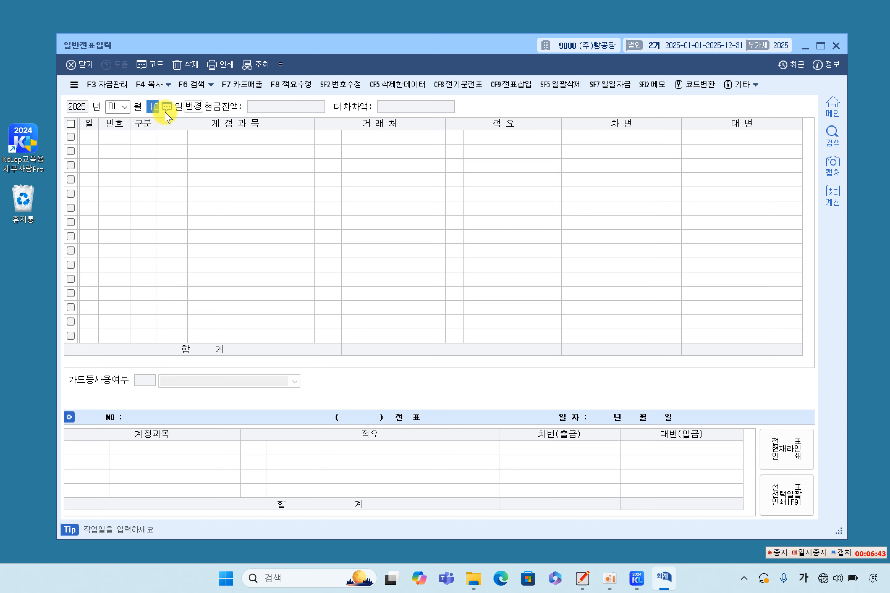
key(Return)
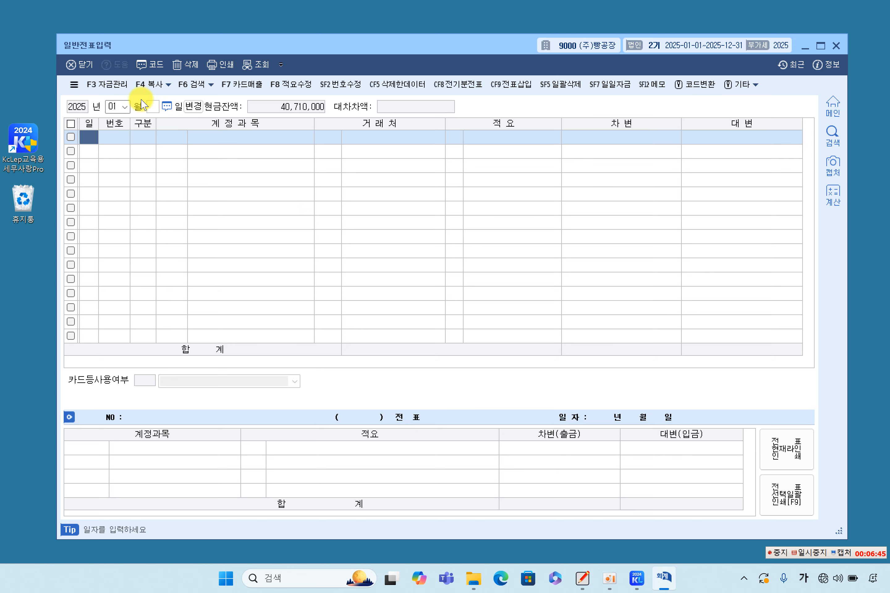
click(149, 108)
text(10)
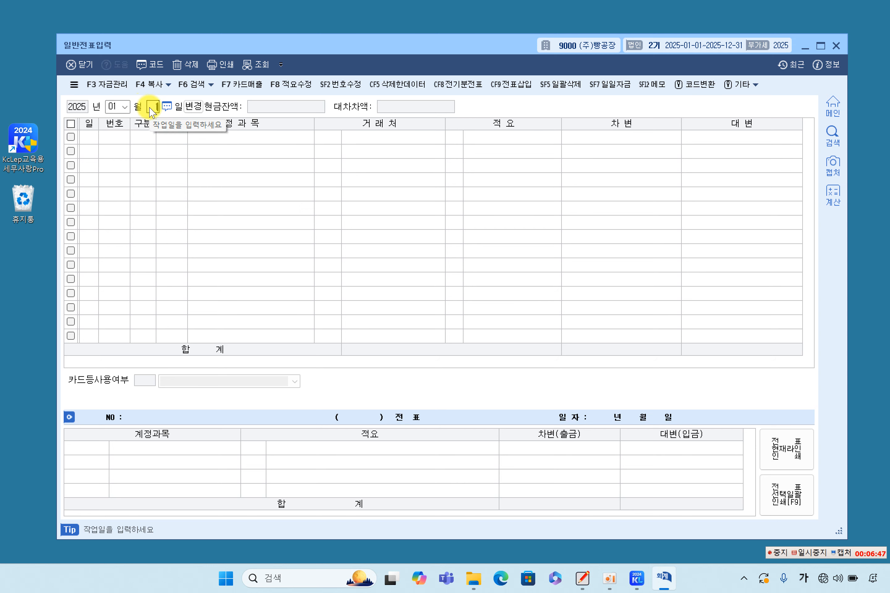
key(Return)
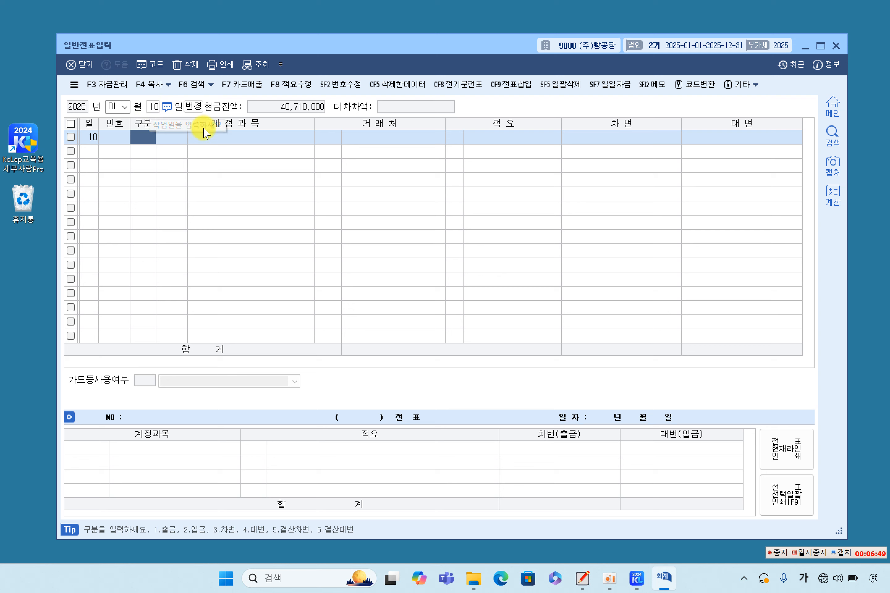
- Switch to the month-range view with end month 12, and date the first row month 1, day 10
click(194, 107)
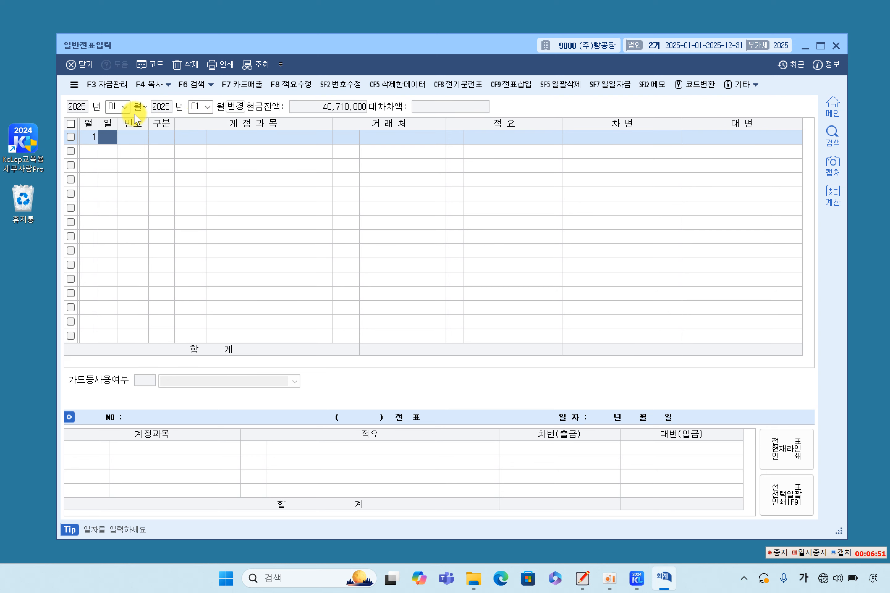
click(207, 107)
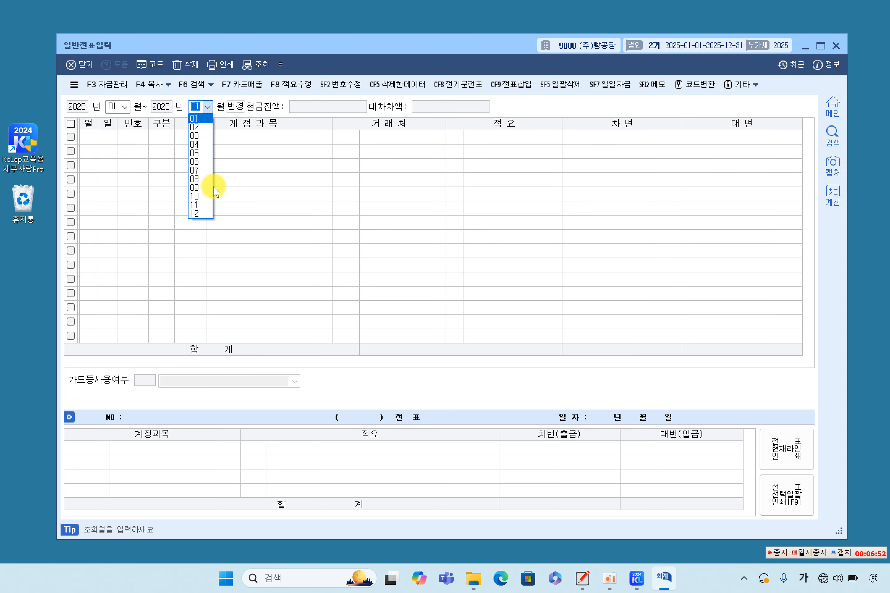
click(196, 213)
text(1)
key(Return)
text(10)
key(Return)
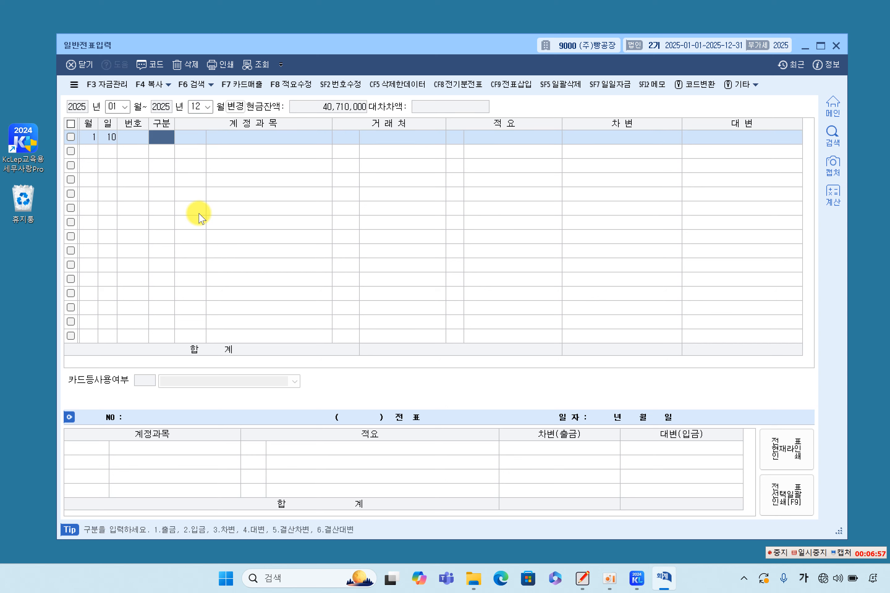
- Change the first row's date to month 12, day 12
key(Left)
key(Left)
text(12)
key(Return)
text(12)
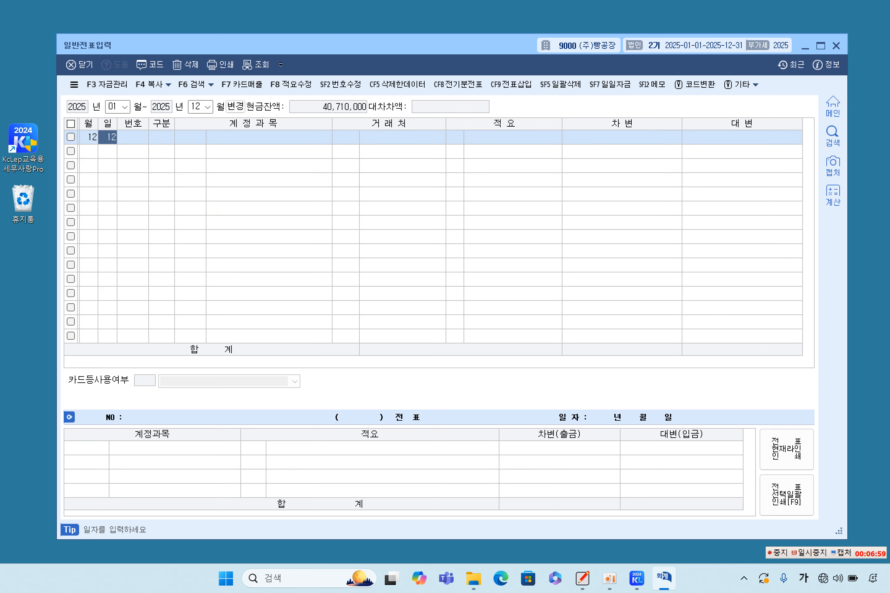
key(Return)
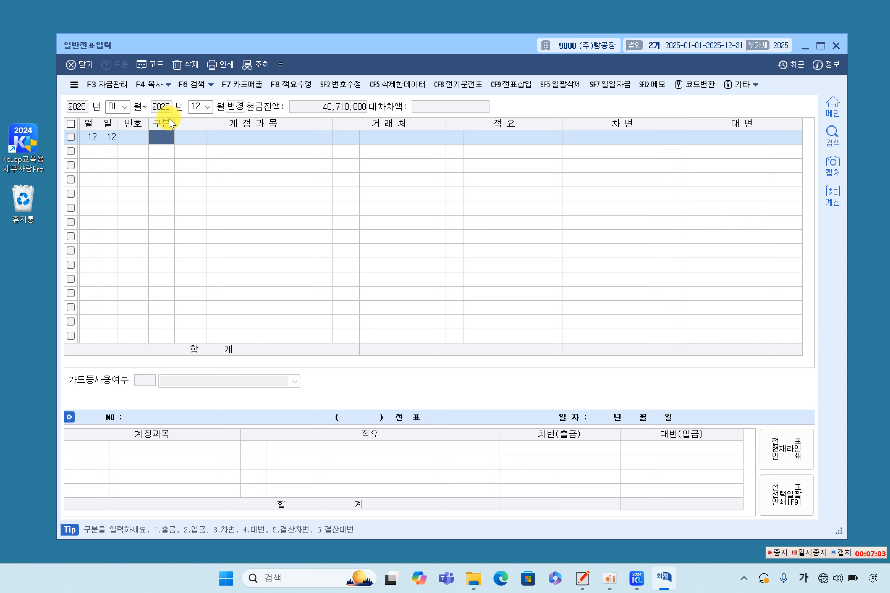
- Switch back to the single-month view and set the voucher date to month 01, day 10
click(239, 107)
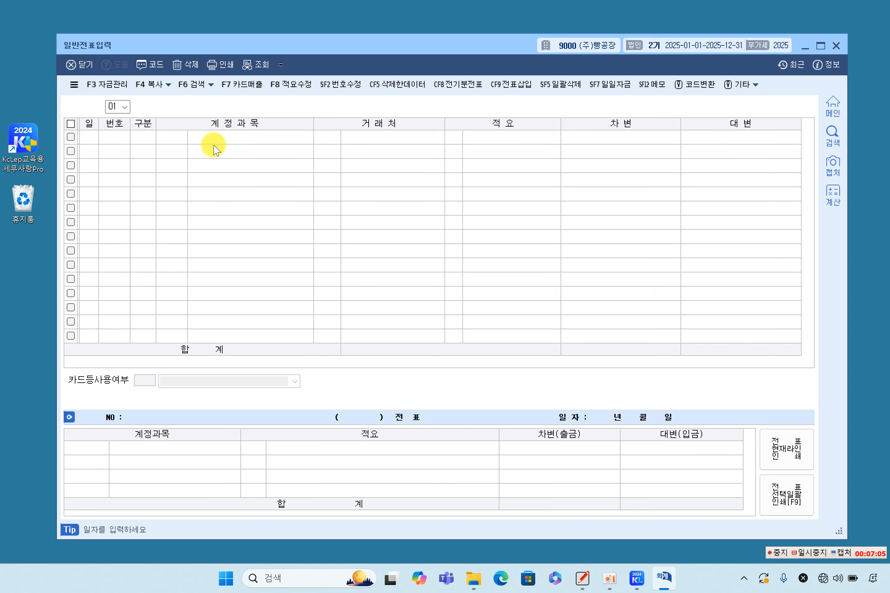
click(125, 107)
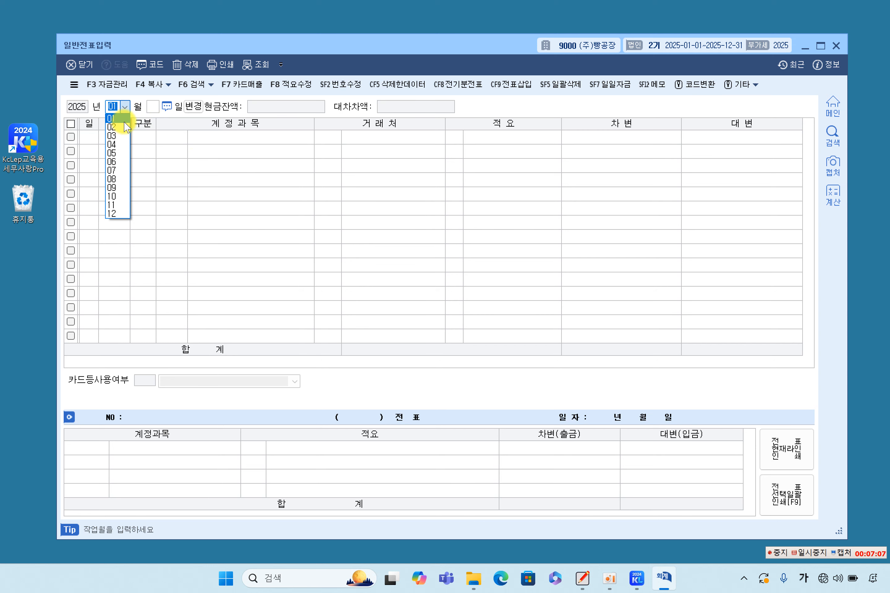
click(122, 119)
text(10)
key(Return)
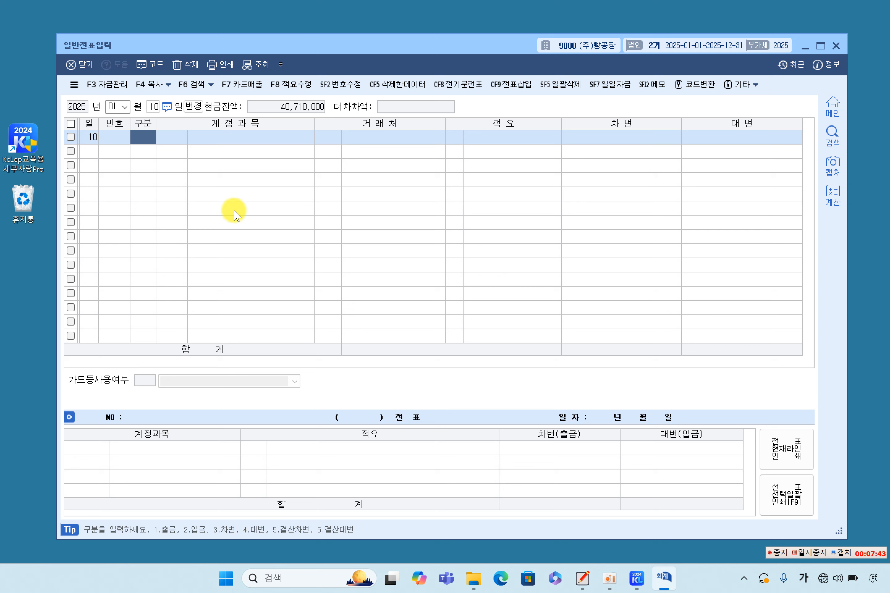
- Set the 구분 (entry type) of the day 10 row to 3, 차변 (debit)
key(Return)
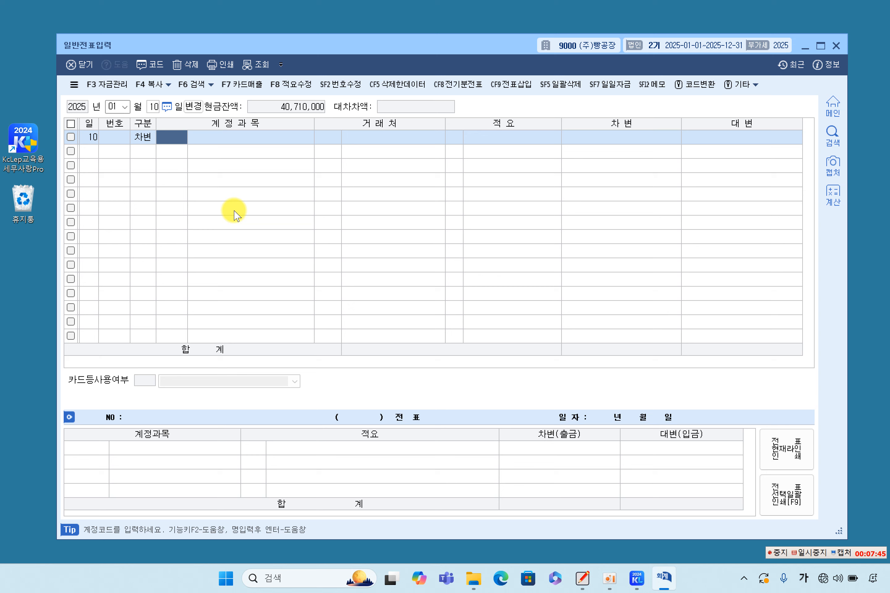
key(Left)
text(3)
key(Return)
key(Left)
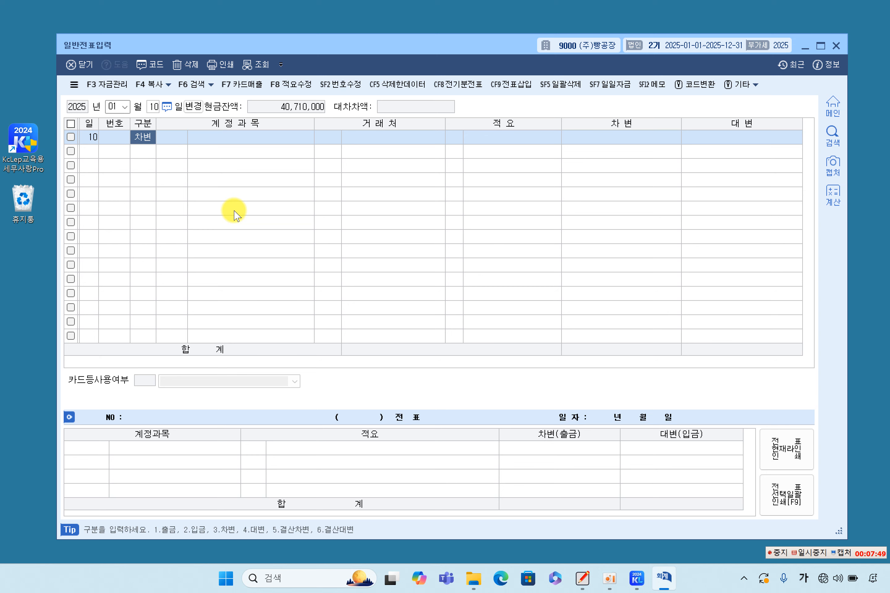
key(Return)
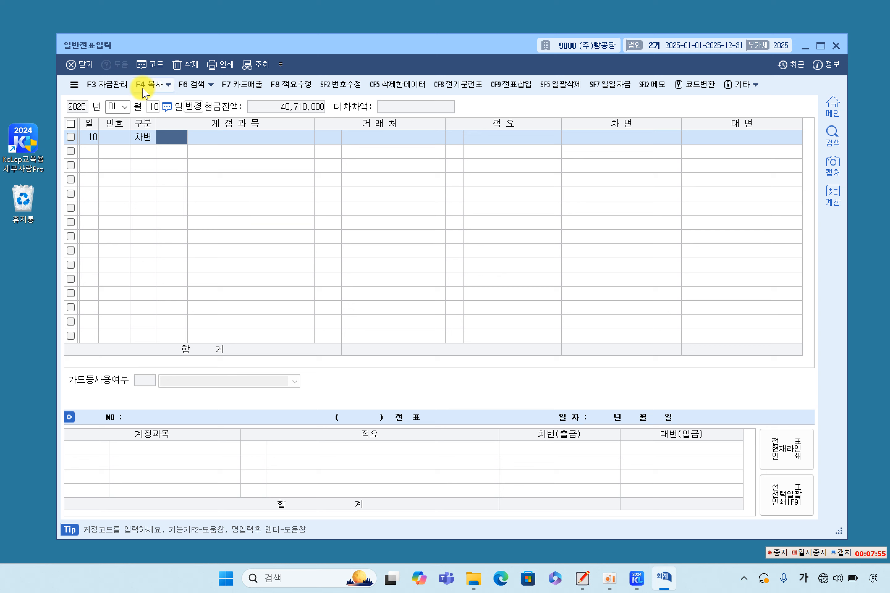
- Open the 계정코드도움 account code lookup for the debit row and search for "복"
click(153, 66)
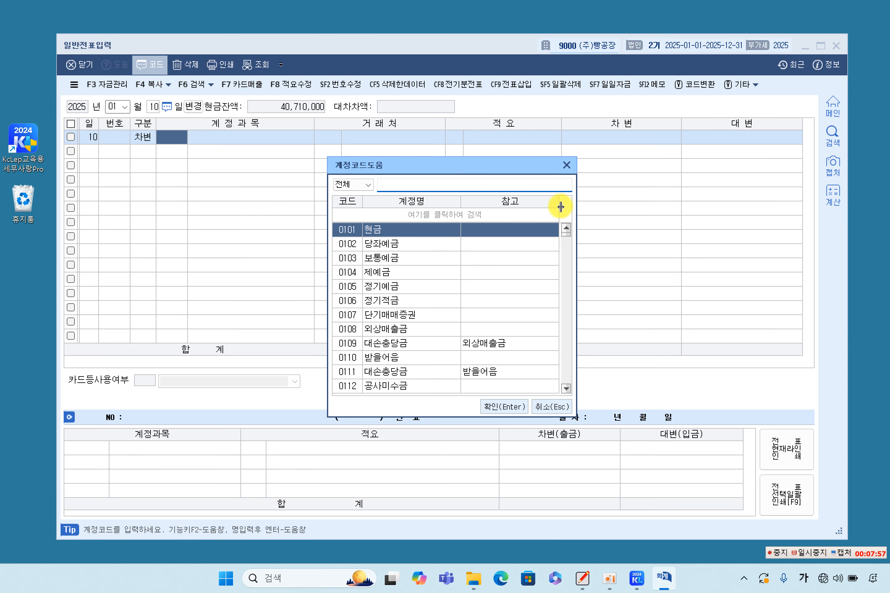
click(567, 165)
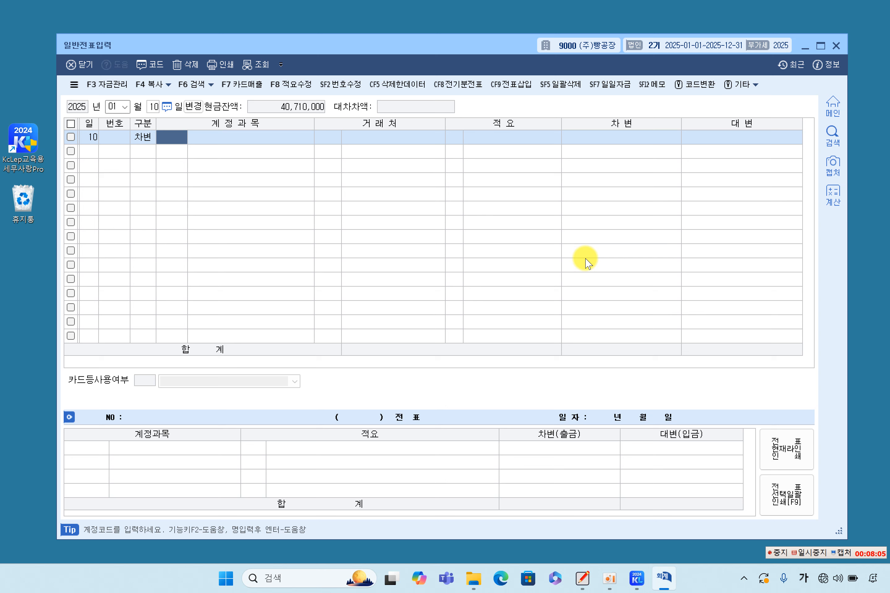
key(F2)
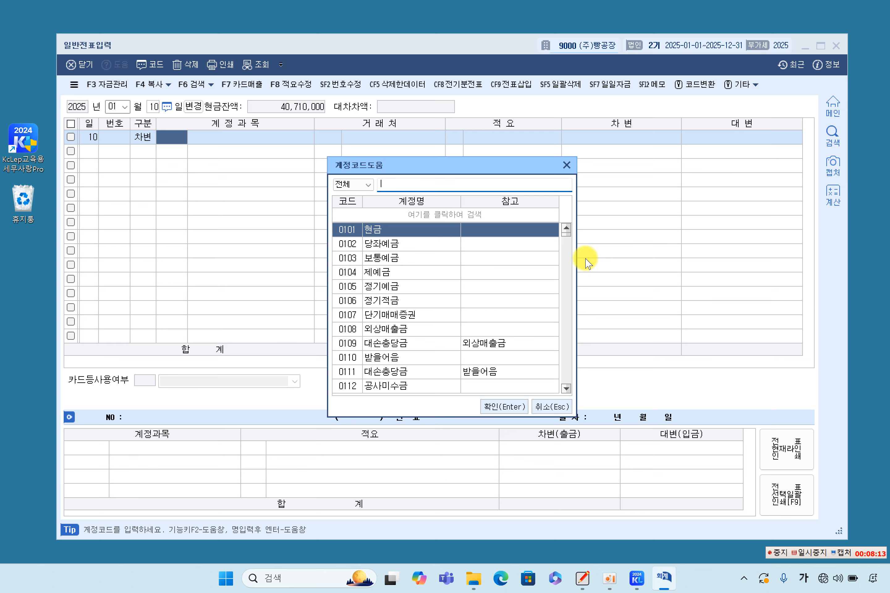
text(복)
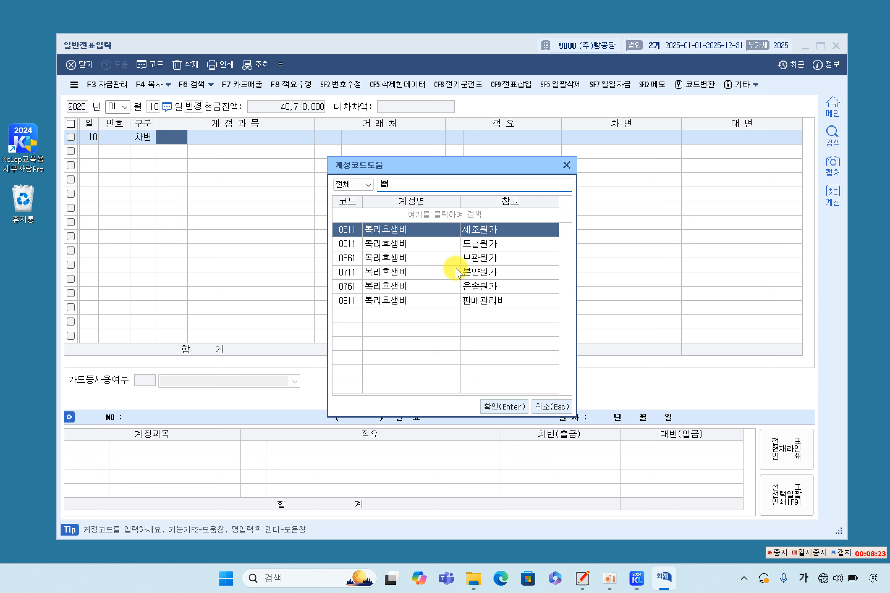
- Review the 참고 cost classifications of the 복리후생비 codes 0611, 0661, 0711 and 0761 in the account lookup
click(482, 244)
click(487, 263)
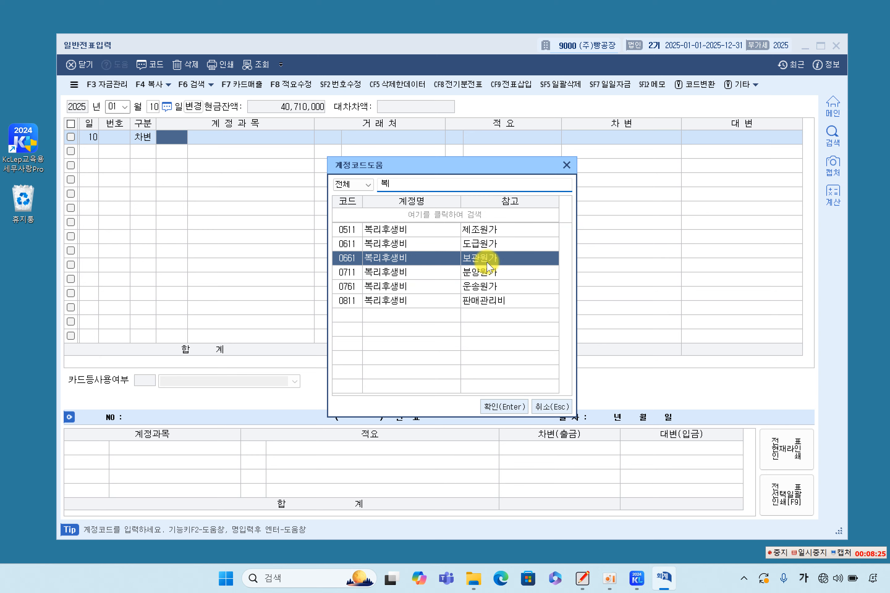
click(485, 273)
click(484, 286)
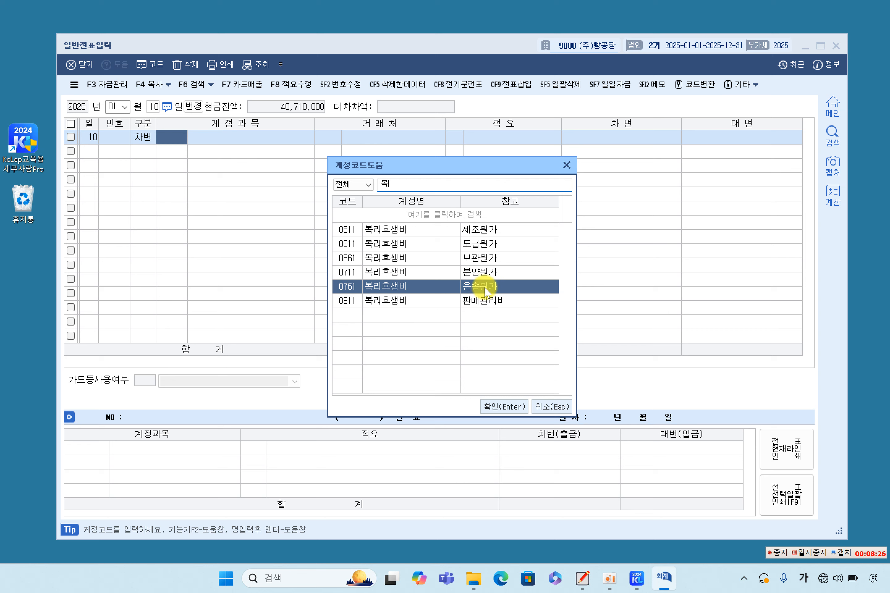
click(486, 249)
click(483, 257)
click(478, 271)
click(478, 288)
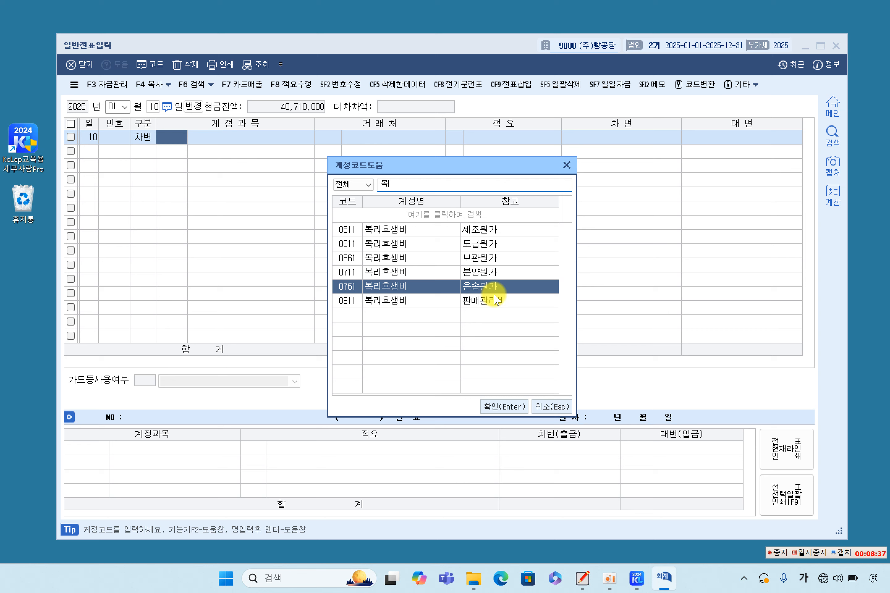
- Compare 복리후생비 code 0511 (제조원가) with code 0811 (판매관리비) in the account lookup
click(481, 231)
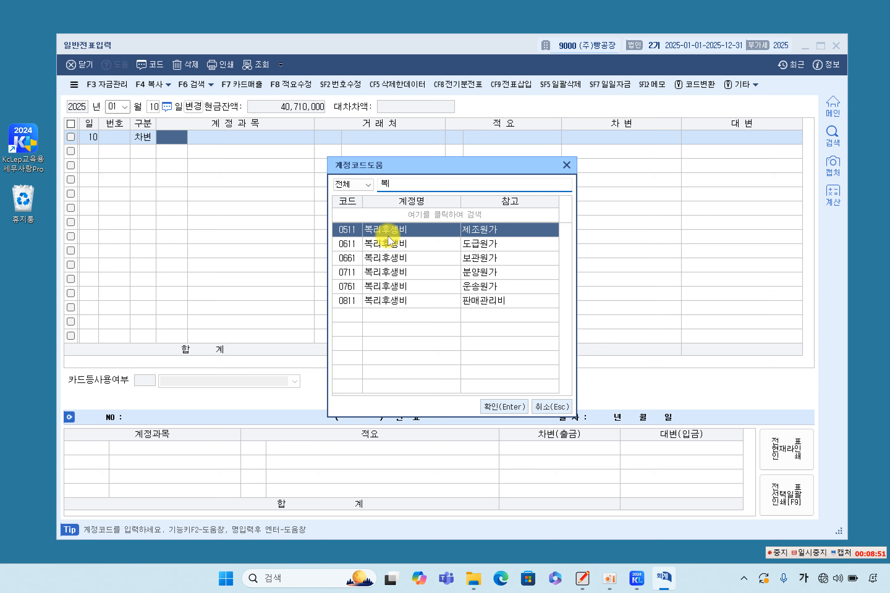
click(476, 303)
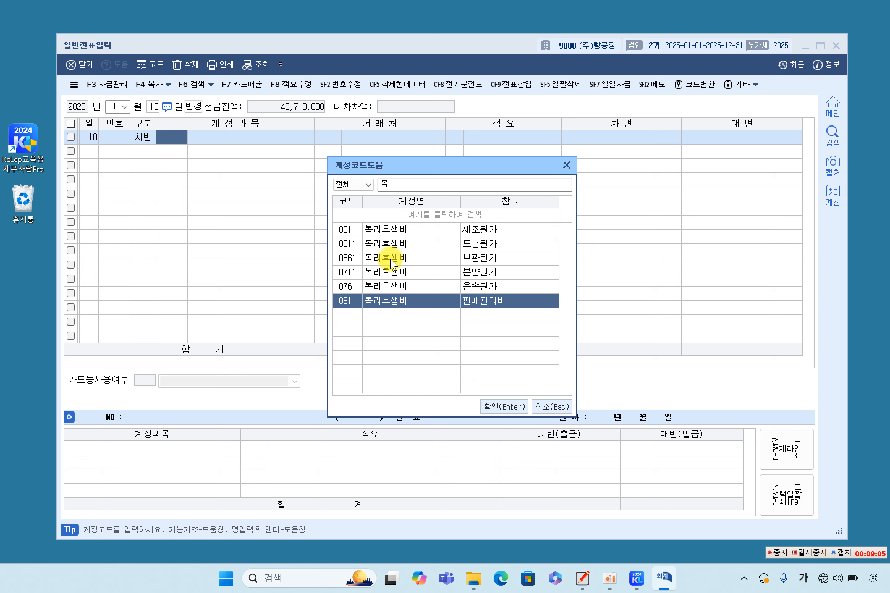
click(349, 229)
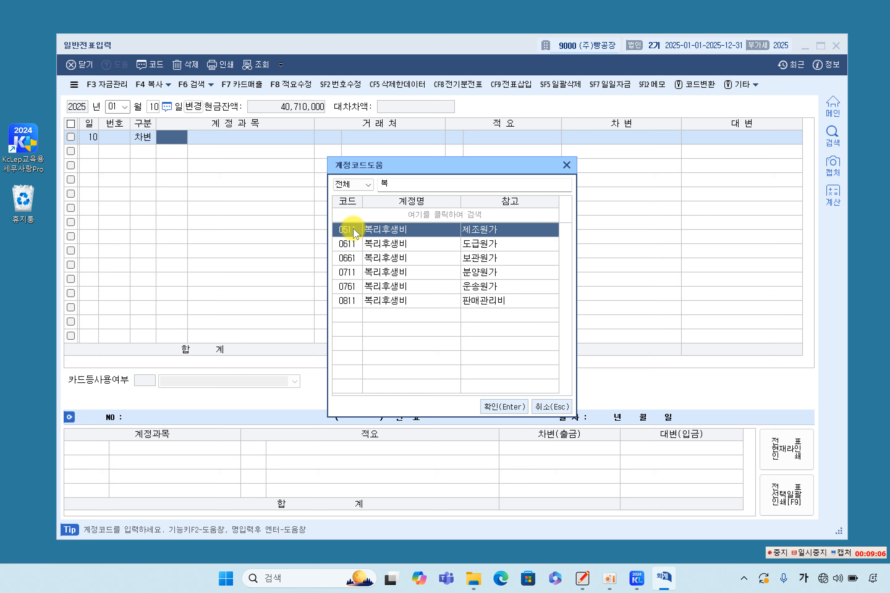
click(360, 301)
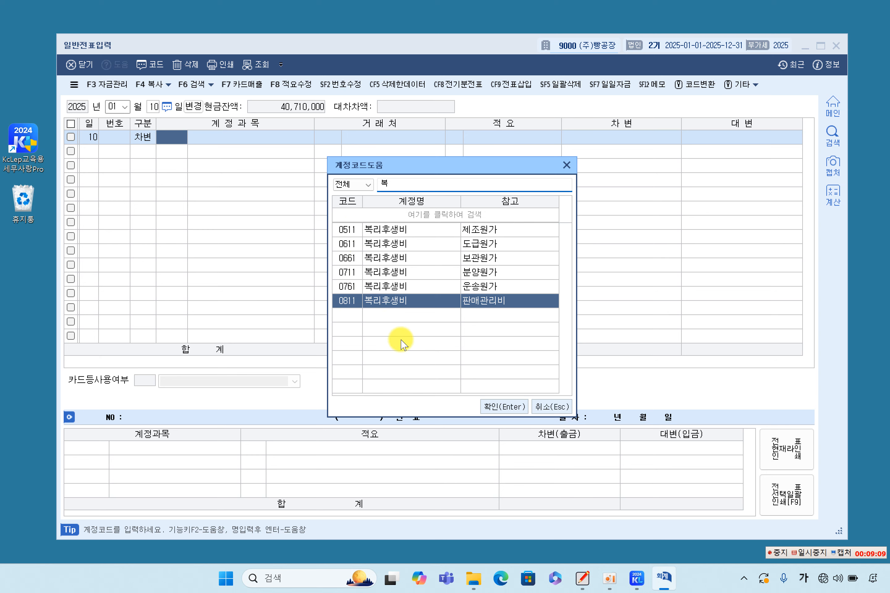
click(369, 306)
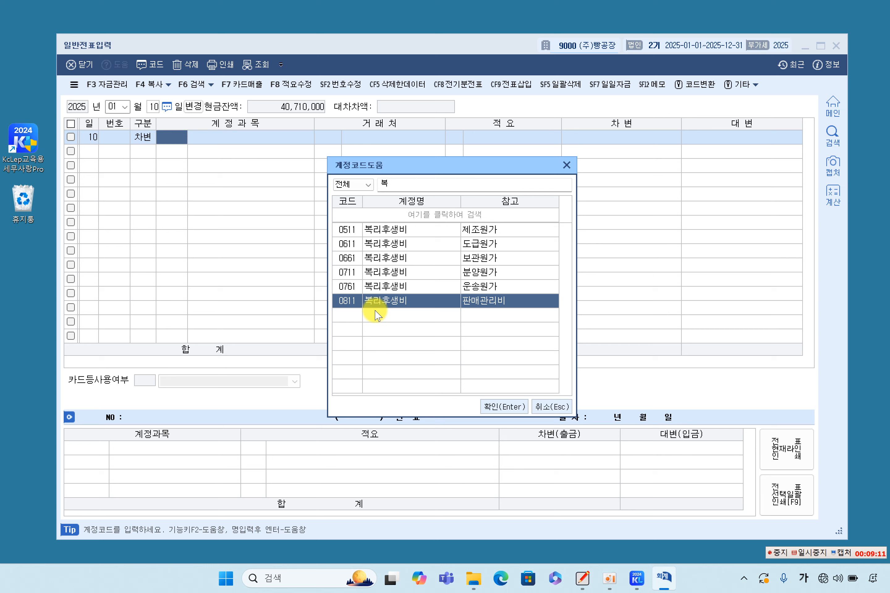
click(391, 232)
click(371, 301)
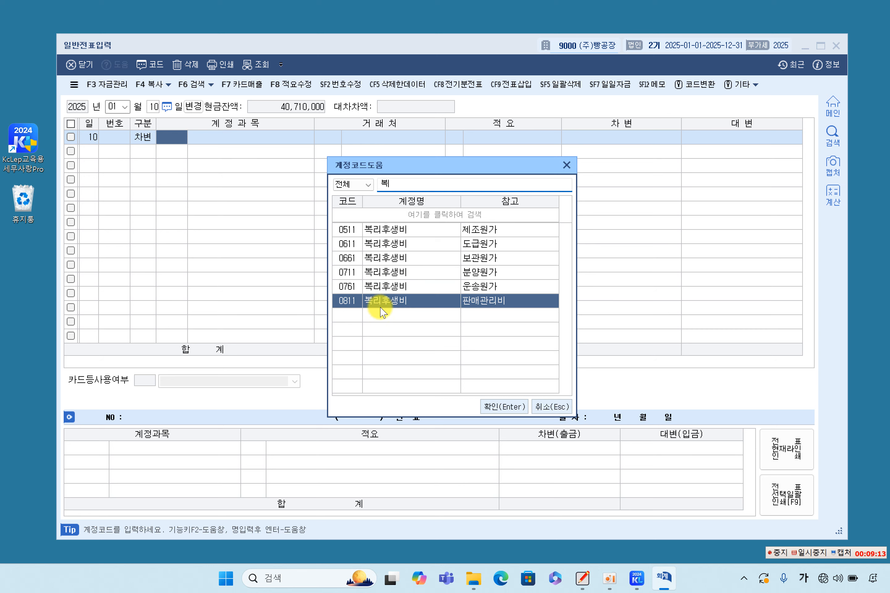
click(394, 230)
click(372, 303)
- Go through the 도급원가, 보관원가, 분양원가 and 운송원가 variants of 복리후생비 again in the account lookup
click(350, 244)
click(350, 258)
click(351, 273)
click(356, 287)
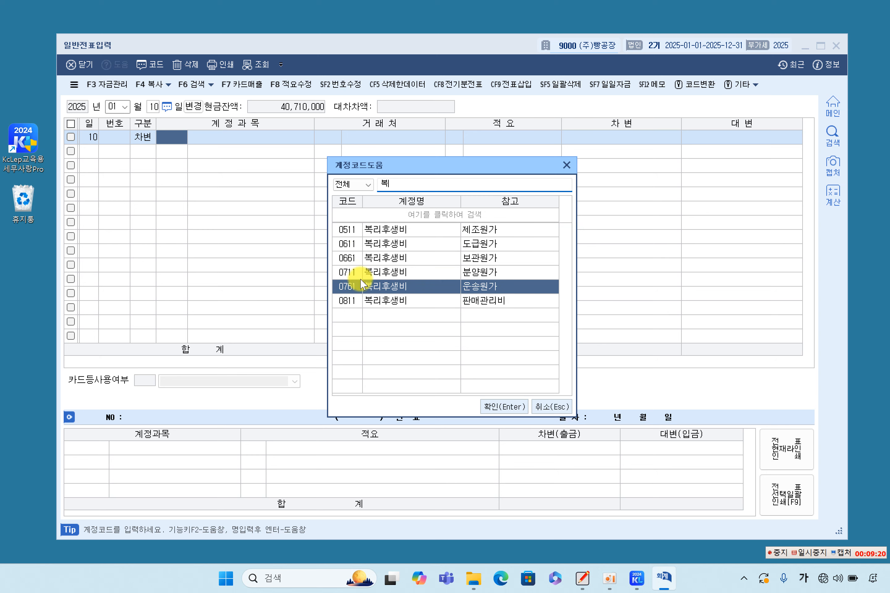
click(458, 244)
click(477, 264)
click(477, 272)
click(470, 293)
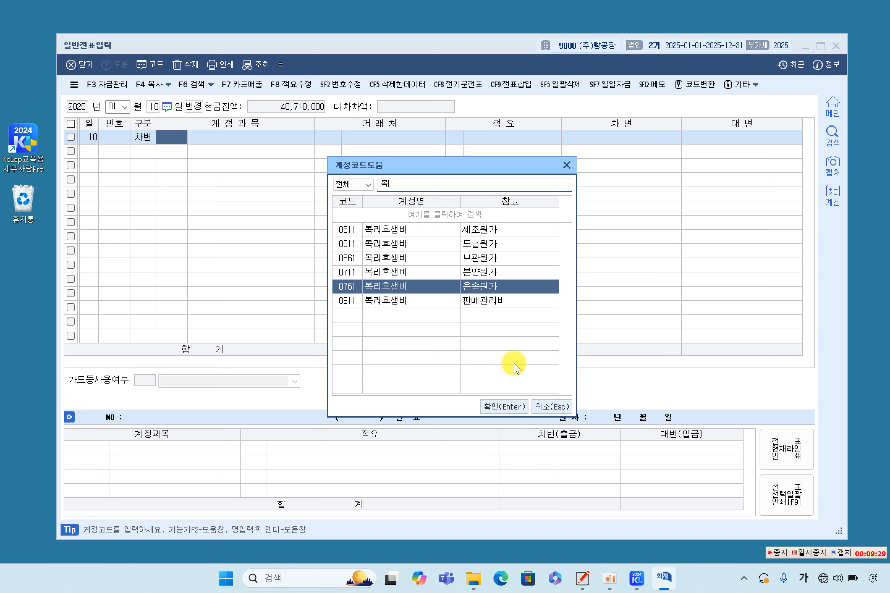
- Check the exercise sheet and assign account 0811 복리후생비 (판매관리비) to the day 10 debit row
click(583, 578)
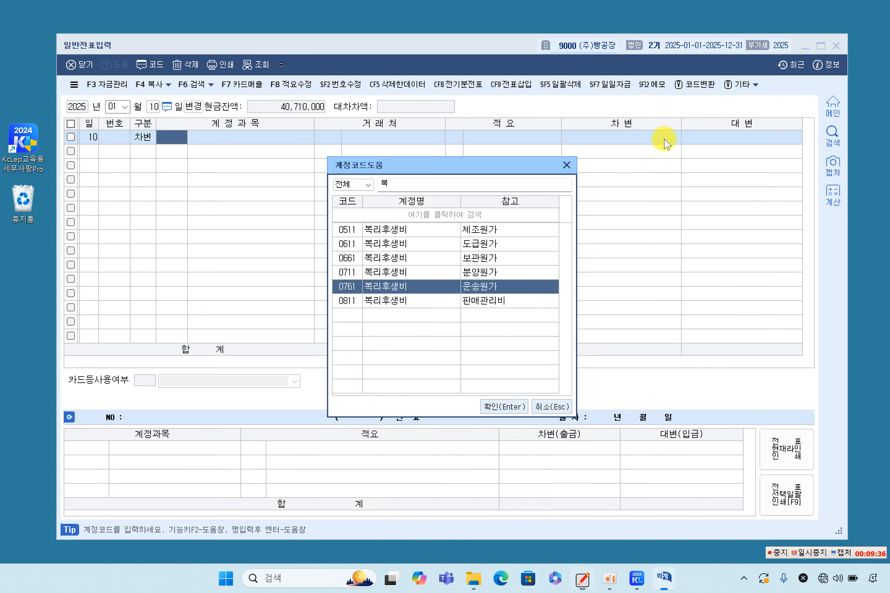
click(816, 10)
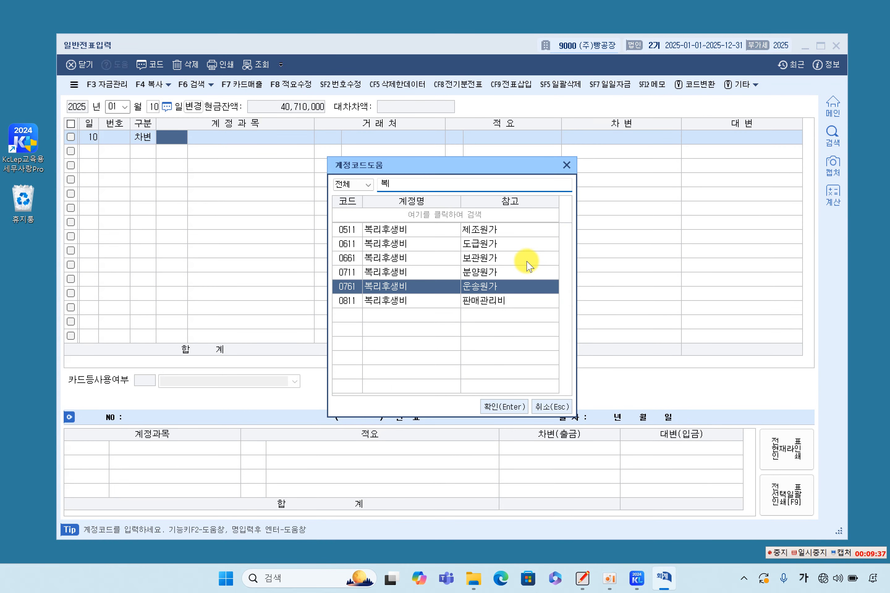
click(437, 301)
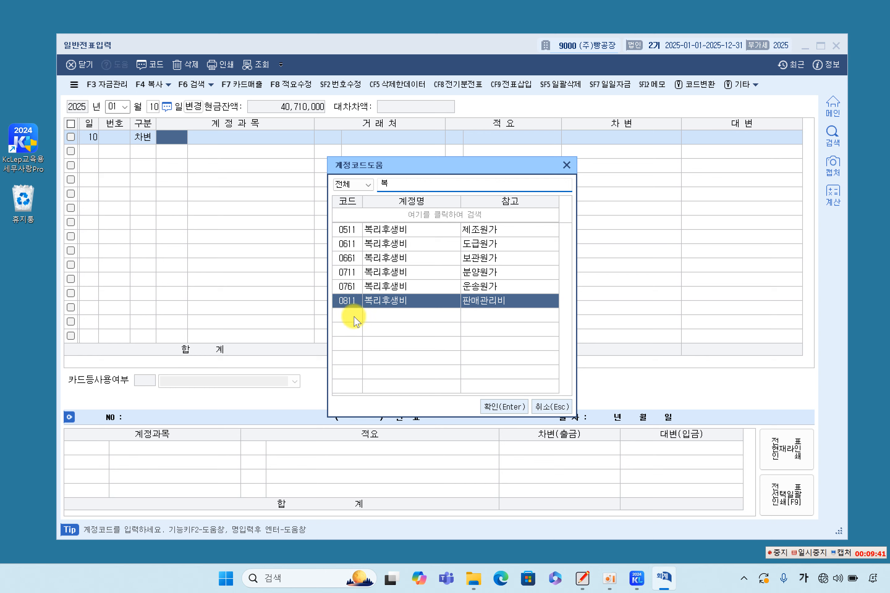
double_click(355, 304)
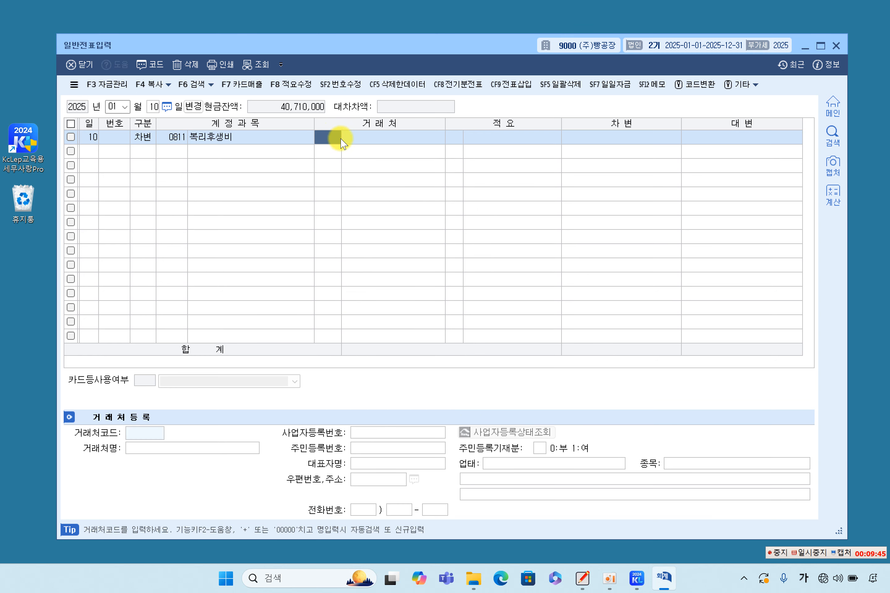
- Open the 거래처도움 vendor lookup for the debit row and browse the registered vendors and cards
key(F2)
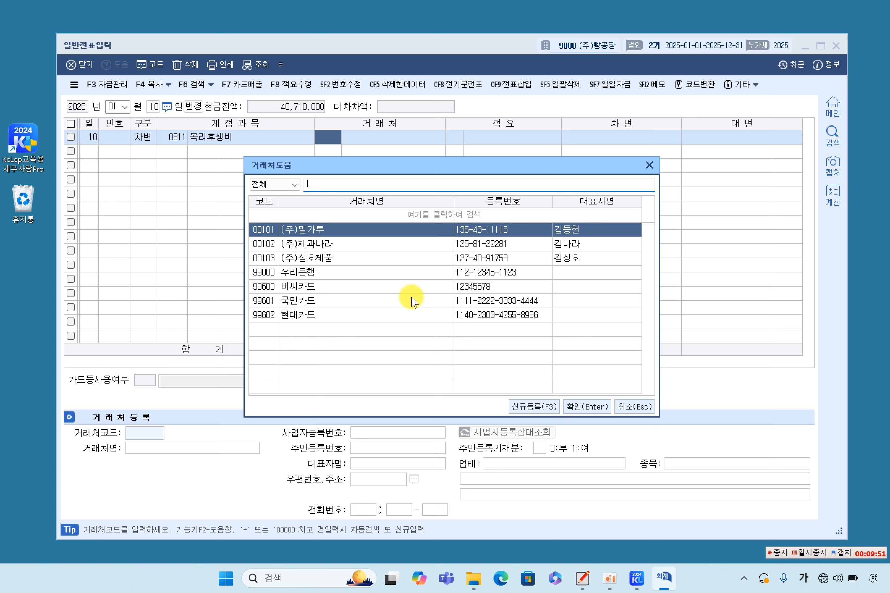
click(342, 245)
click(347, 283)
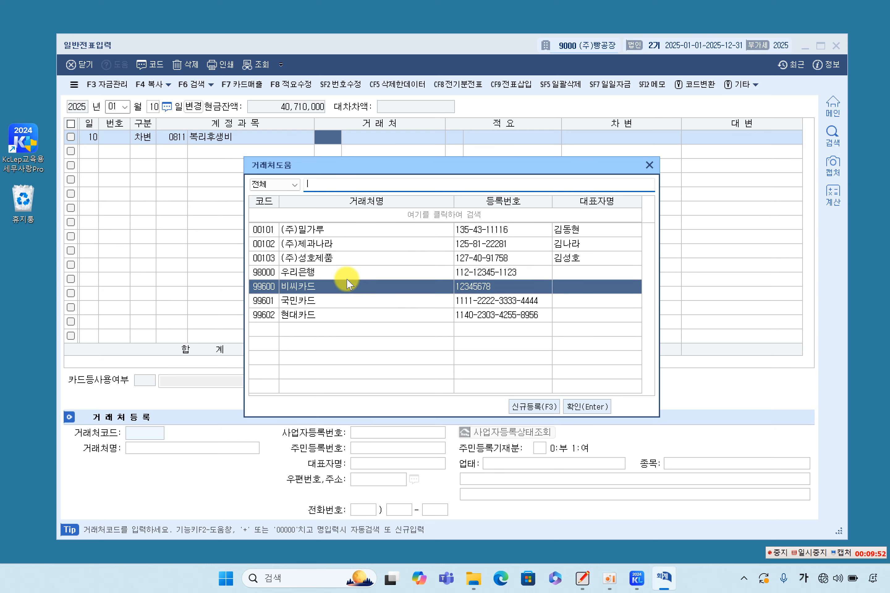
click(337, 302)
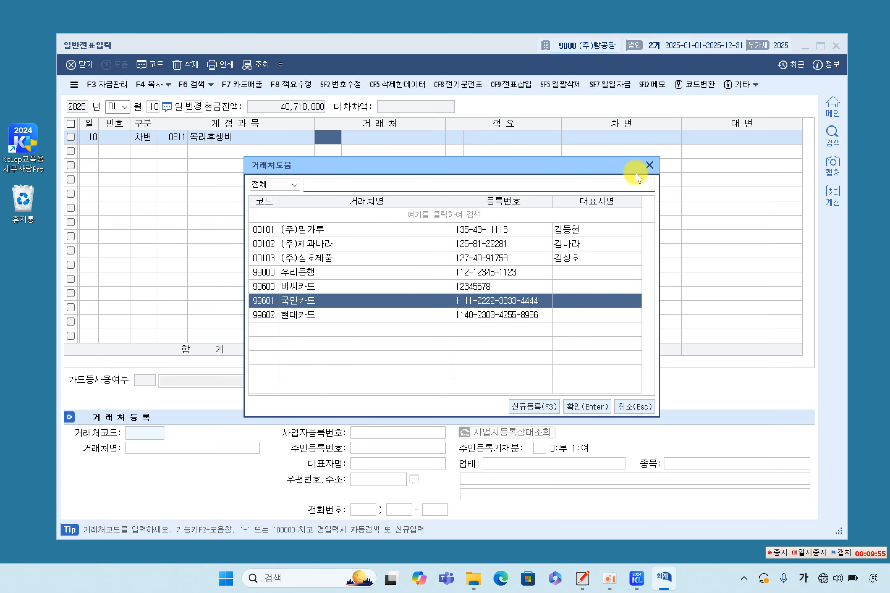
click(332, 244)
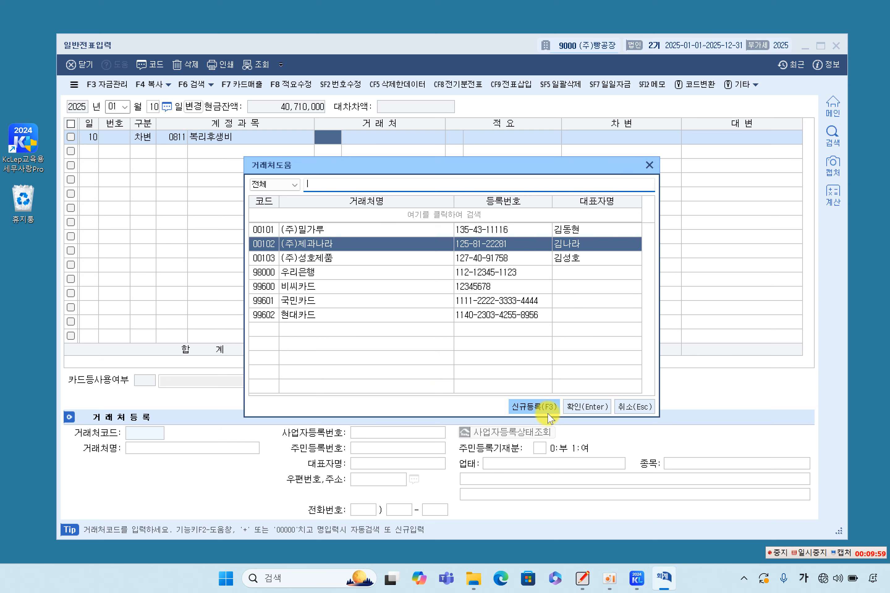
- View the 거래처등록 간편등록 form for a new vendor and cancel both the form and the vendor lookup
click(515, 407)
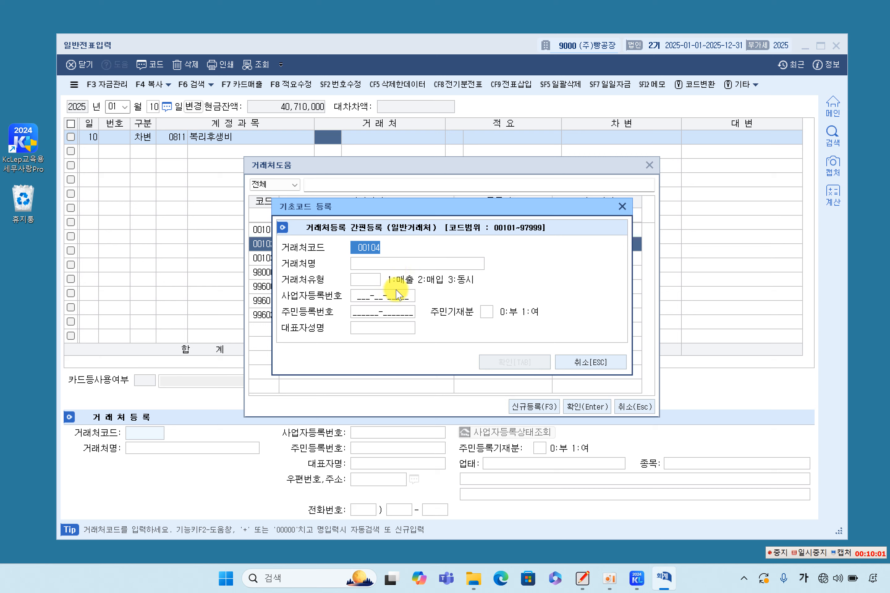
click(597, 367)
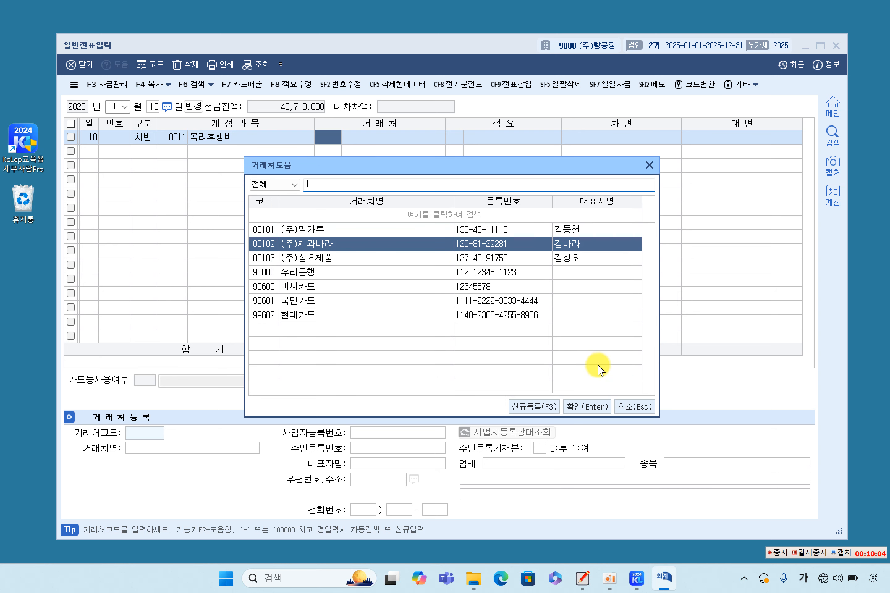
click(634, 408)
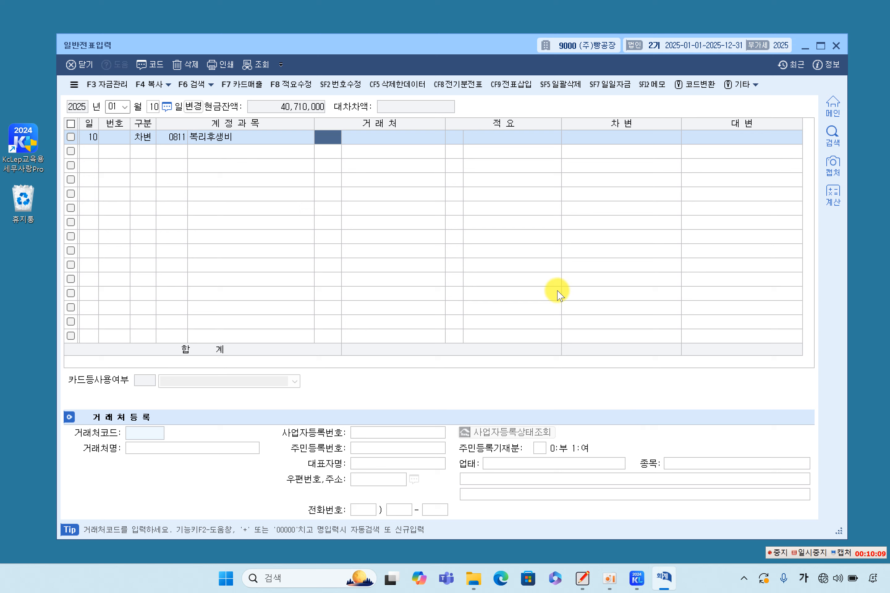
- Check the January 10 receipt in QuickNote Whiteboard and look through the 거래처도움 vendor list again without choosing a vendor
click(583, 578)
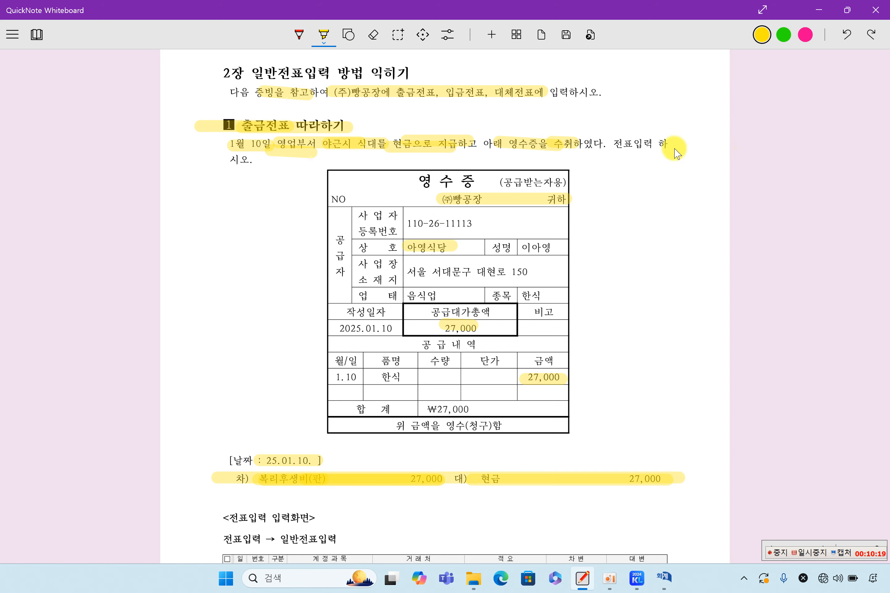
click(819, 10)
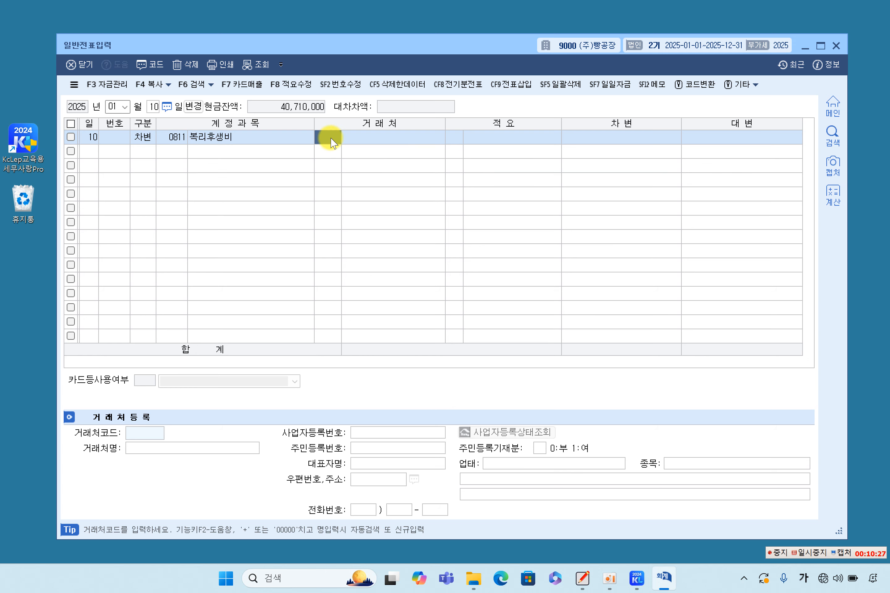
key(F2)
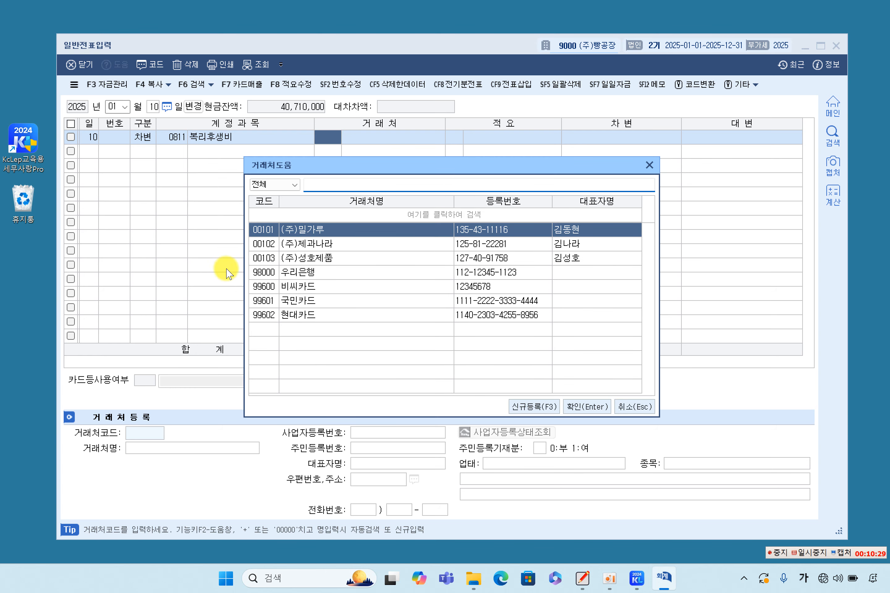
click(286, 278)
click(296, 301)
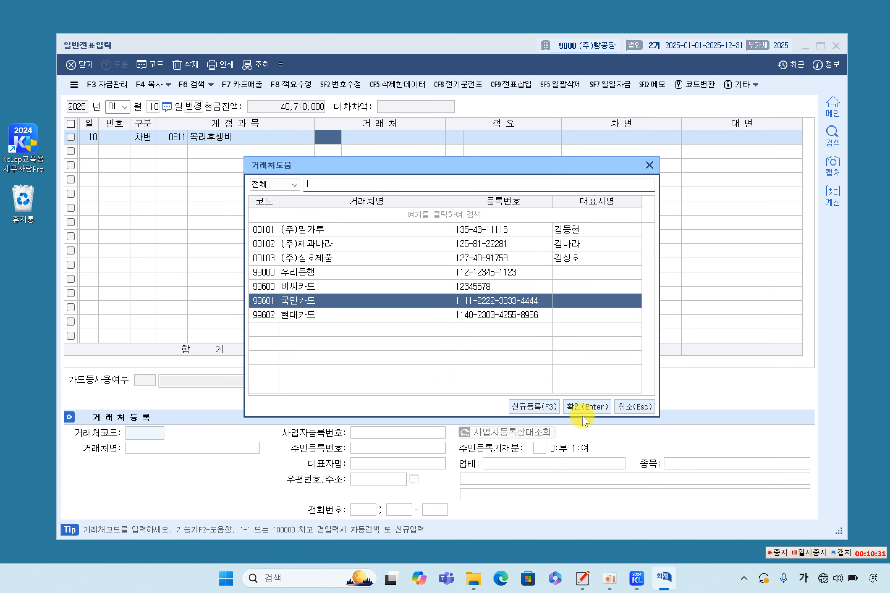
key(Escape)
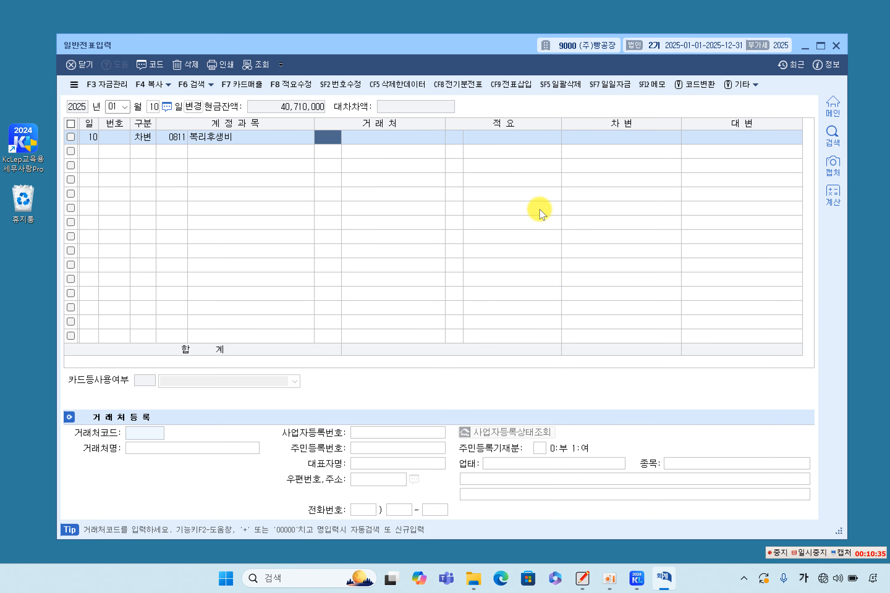
click(383, 142)
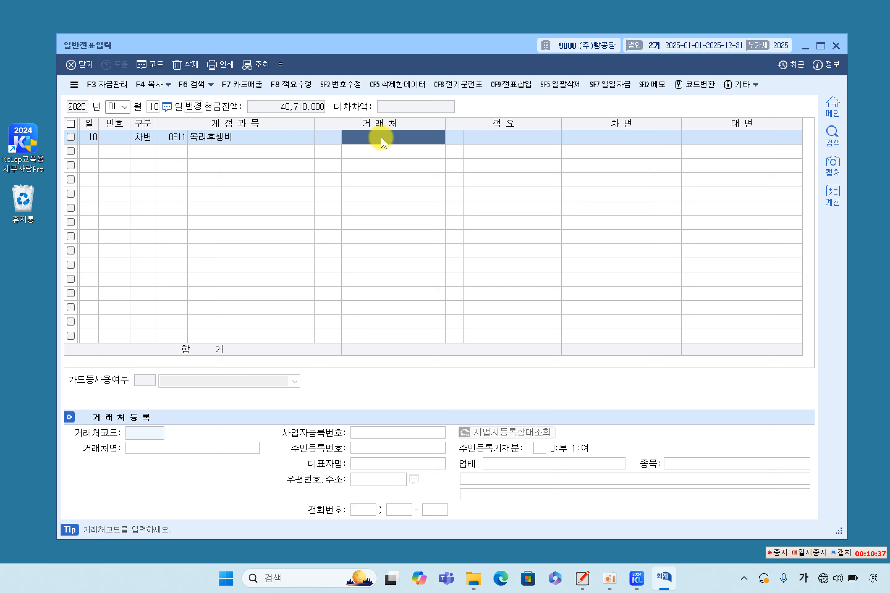
click(324, 138)
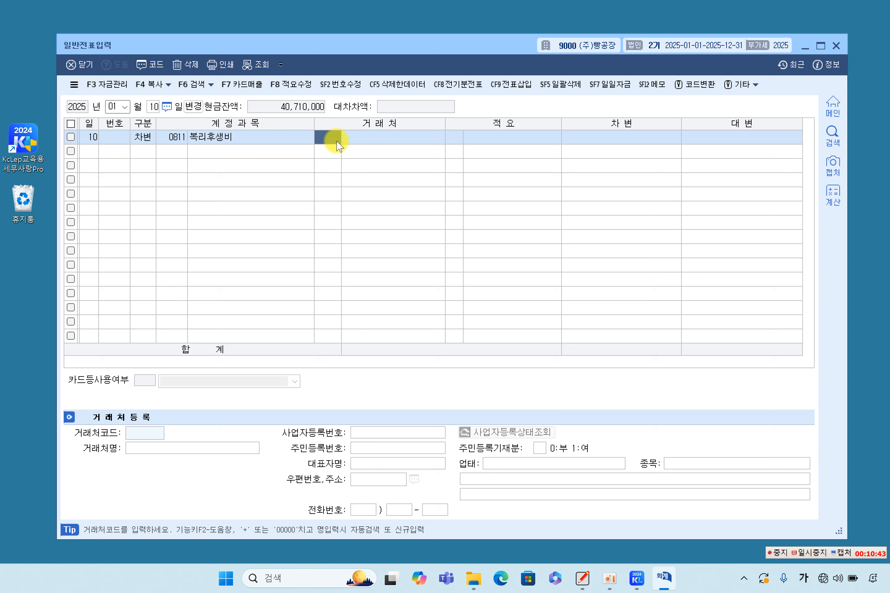
click(381, 137)
click(328, 139)
click(375, 138)
click(335, 142)
click(364, 136)
click(331, 140)
click(358, 137)
click(323, 140)
click(348, 137)
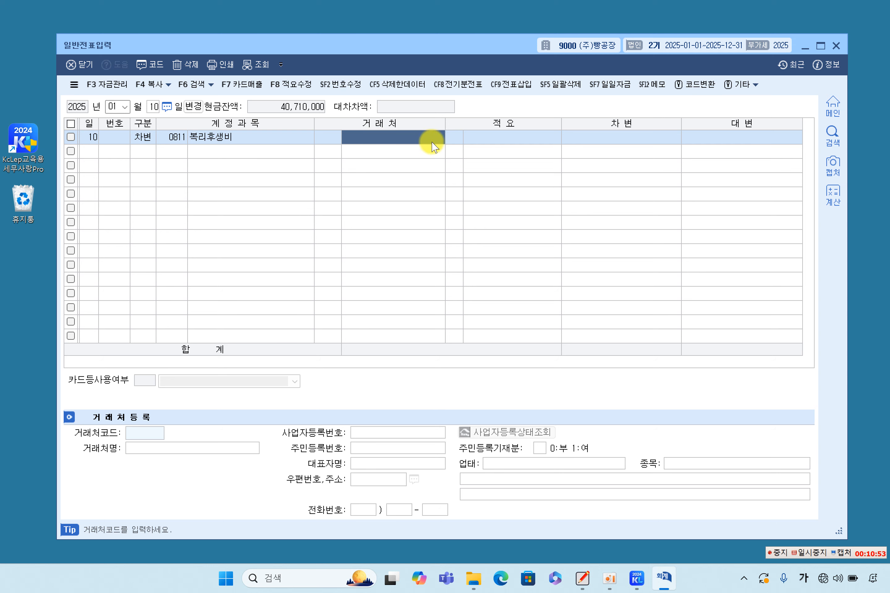
- Leave the debit row's 거래처 blank and move to its 적요 code cell
click(450, 142)
click(384, 145)
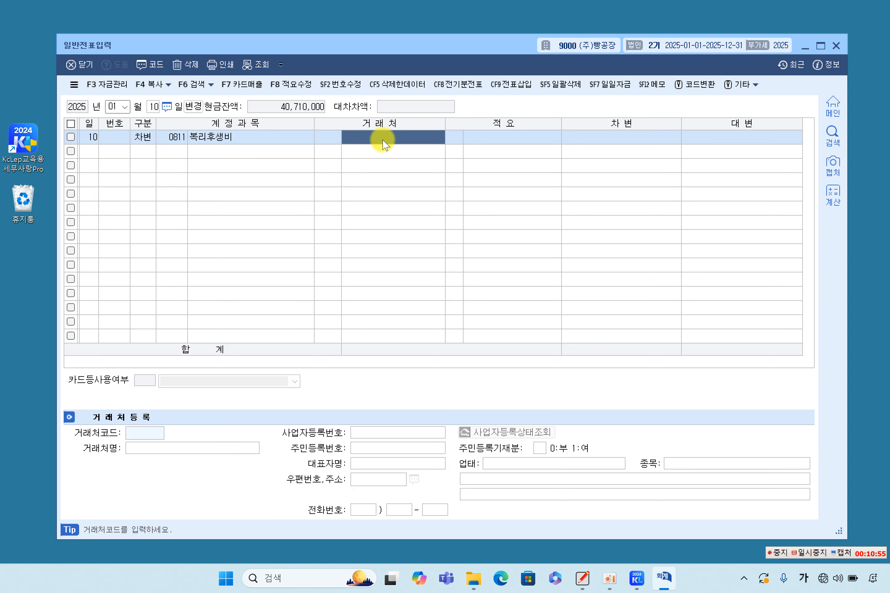
click(457, 138)
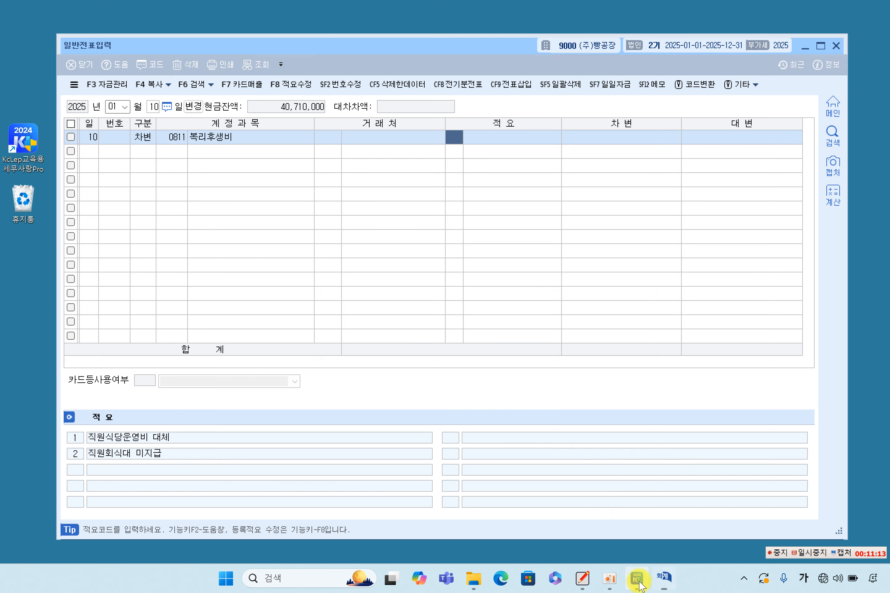
- Open 계정과목및적요등록 and find account 0811 복리후생비 to examine its registered 현금적요 and 대체적요
click(636, 509)
click(359, 174)
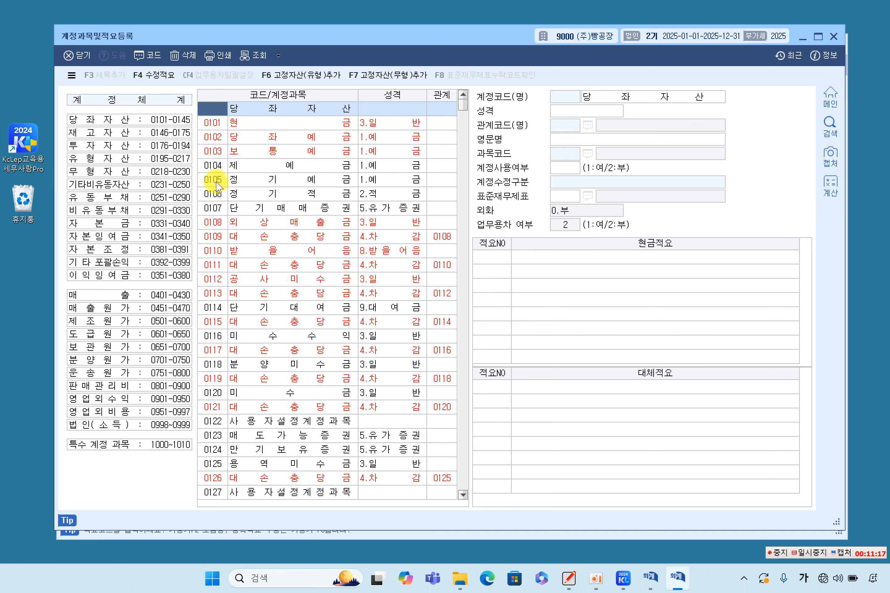
click(234, 180)
text(811)
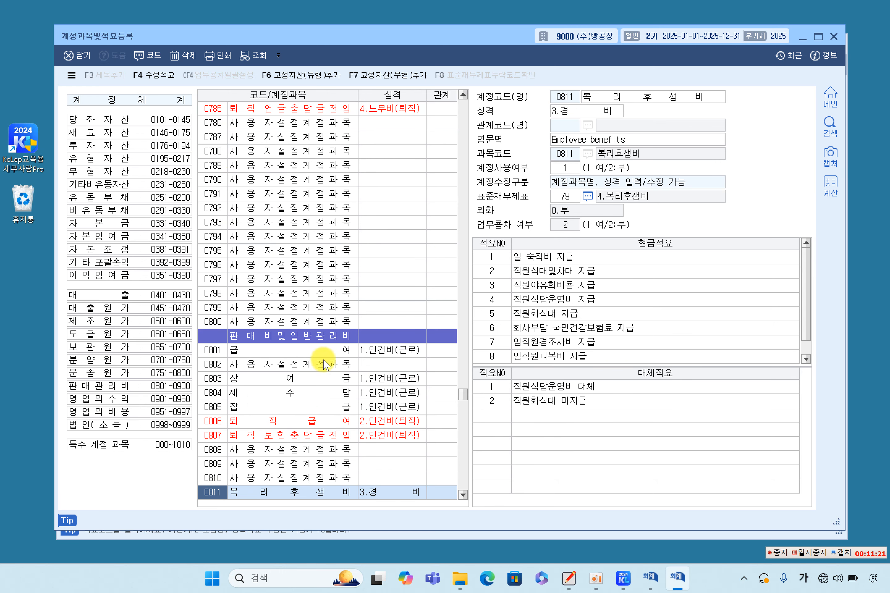
scroll(318, 318, down, 4)
click(314, 326)
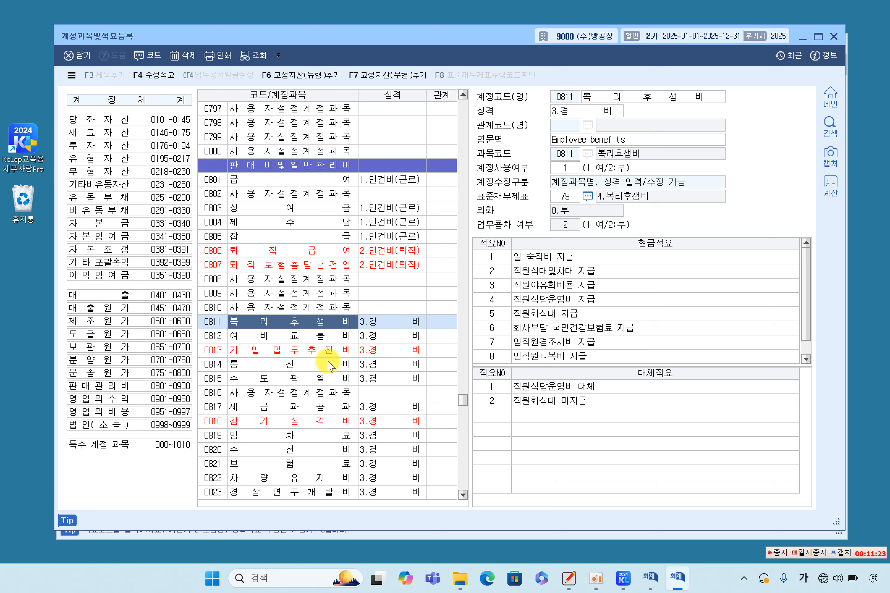
- Examine the two 대체적요 entries registered for account 0811 복리후생비, comparing 직원식당운영비 대체 with 직원회식대 미지급
click(652, 390)
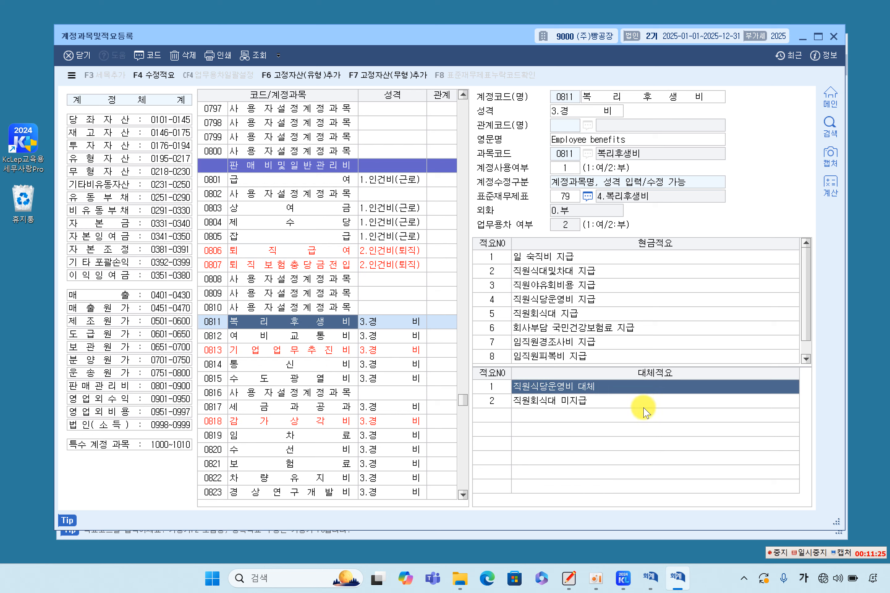
click(599, 390)
click(601, 402)
click(615, 388)
click(609, 404)
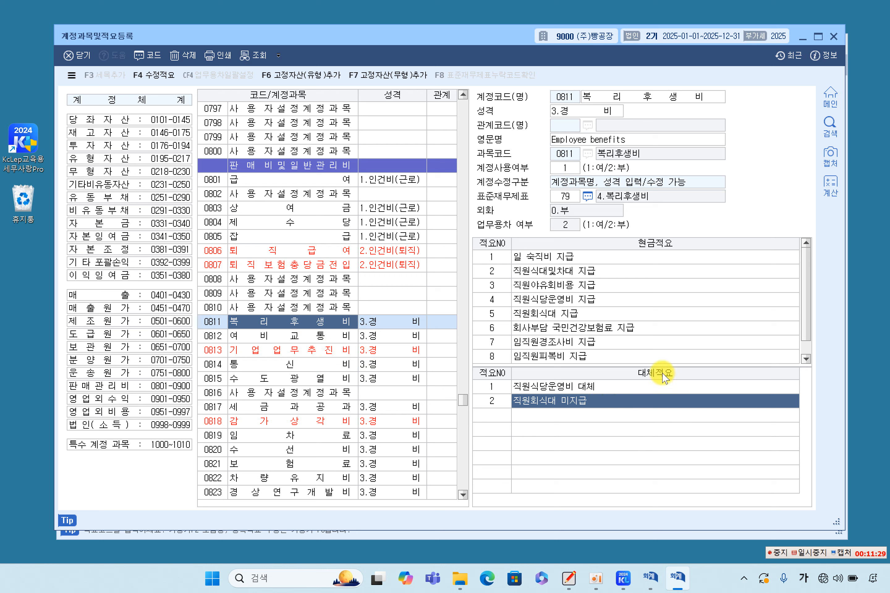
click(613, 389)
click(607, 398)
click(606, 390)
click(605, 402)
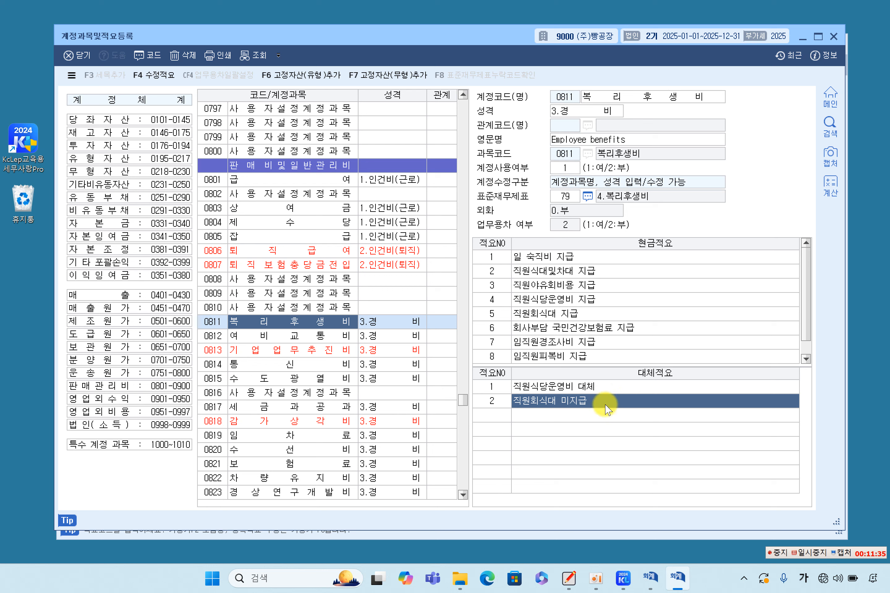
- Return to 일반전표입력, change the January 10 row's 구분 to 출금 and go to its 적요 code cell
click(658, 575)
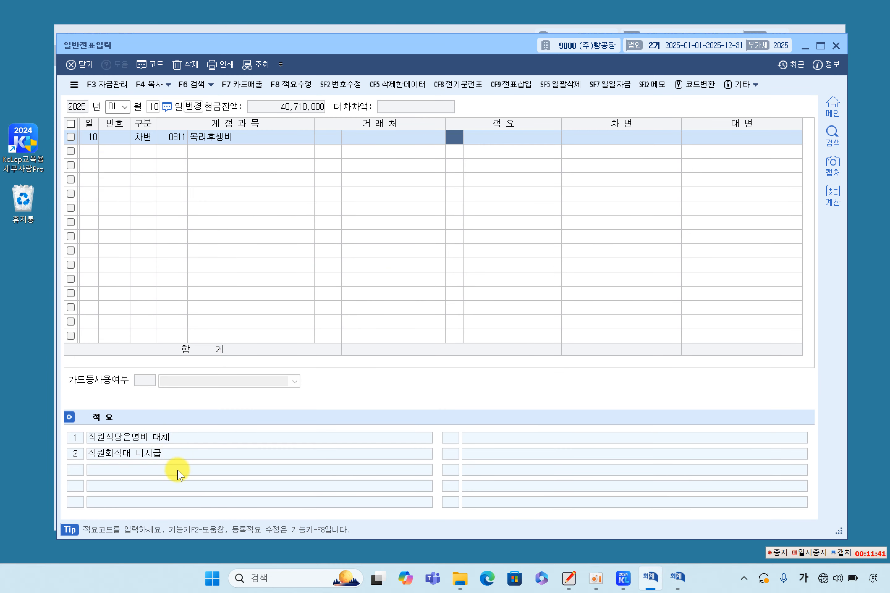
click(147, 144)
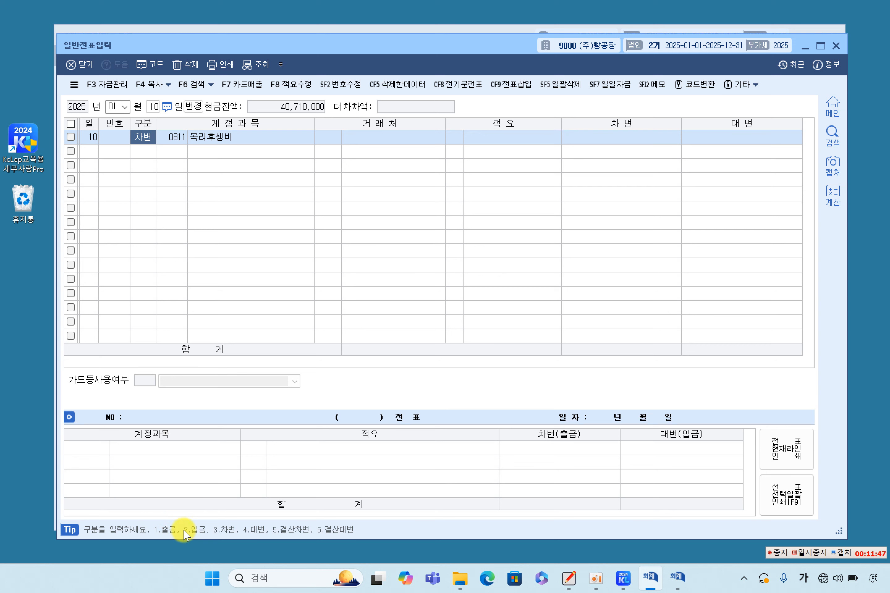
text(1)
key(Return)
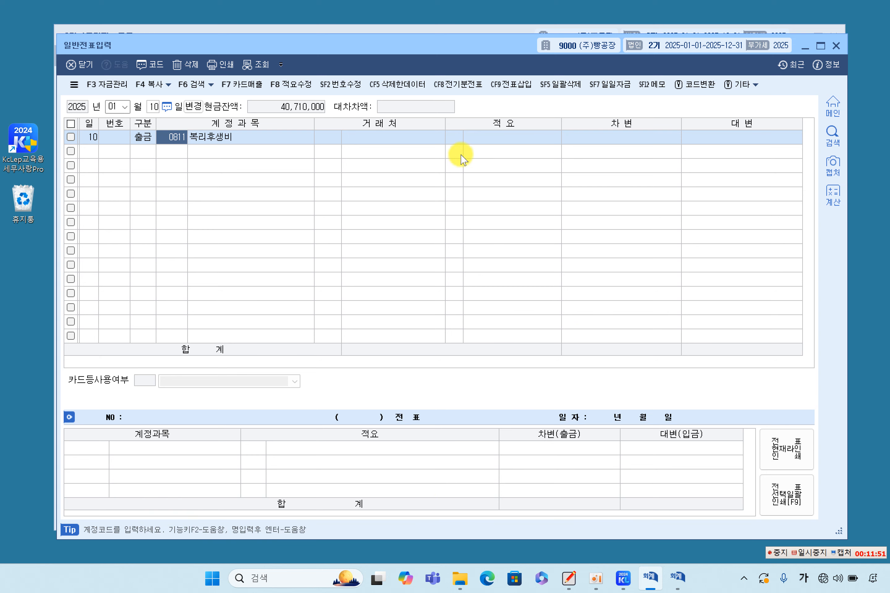
click(454, 136)
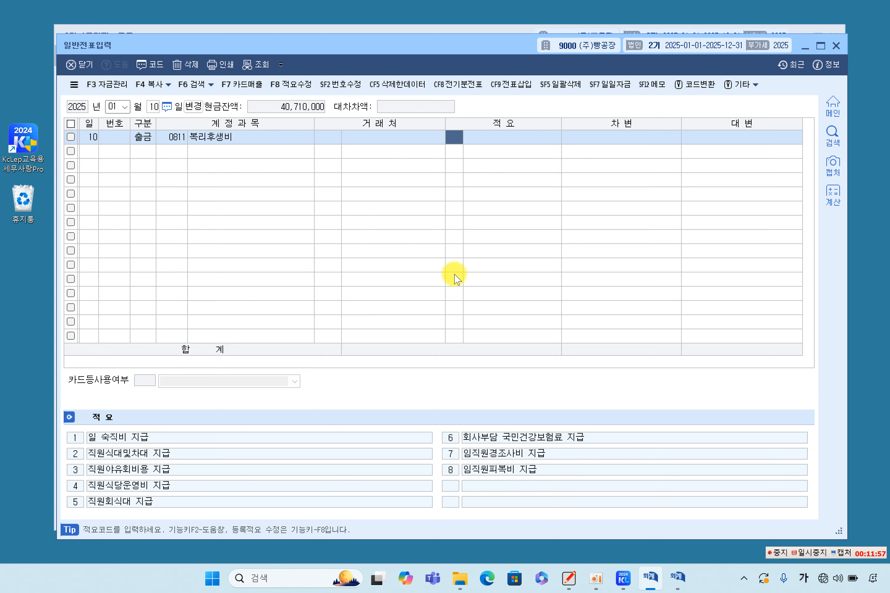
- Review the 현금적요 entries of account 0811 in 계정과목및적요등록 and return to the voucher entry window
click(683, 581)
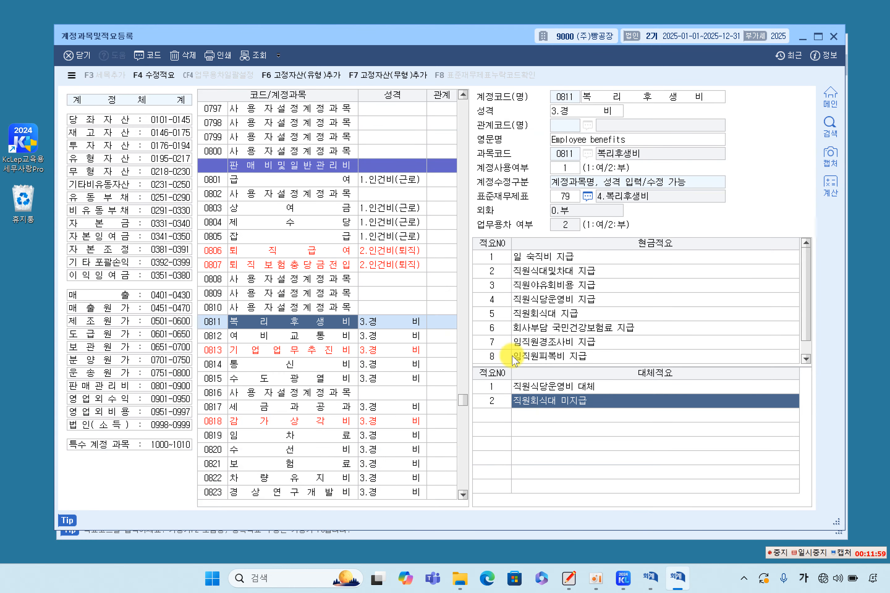
click(560, 262)
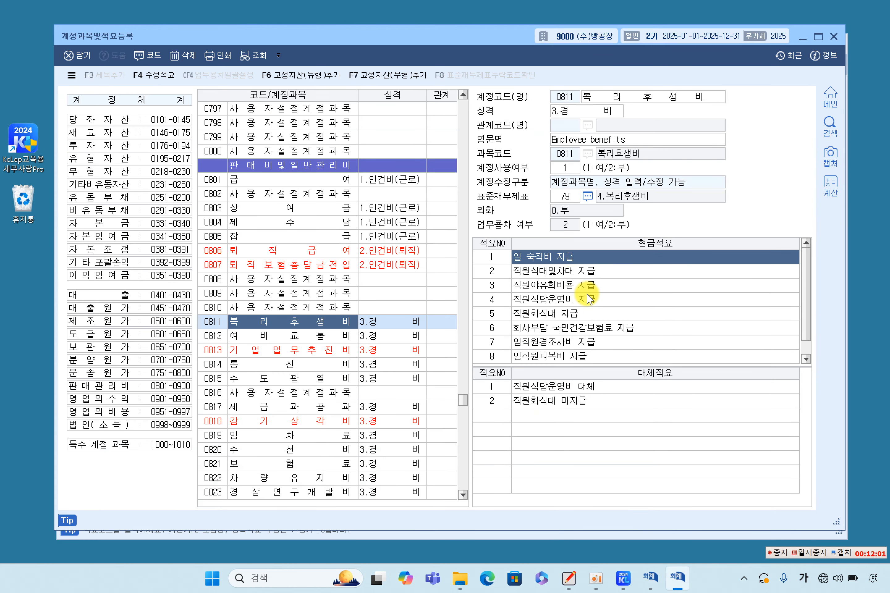
scroll(592, 302, down, 1)
click(556, 347)
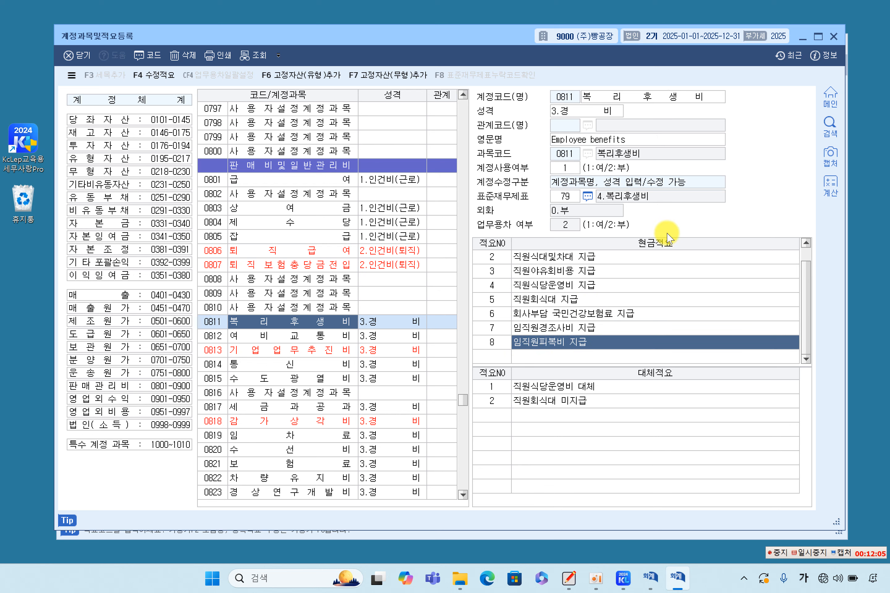
click(605, 331)
click(599, 342)
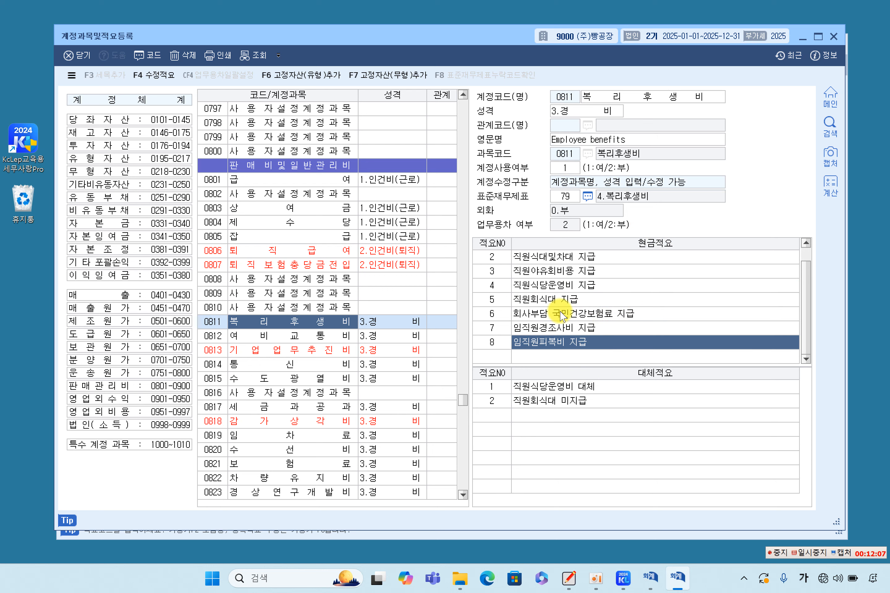
click(649, 578)
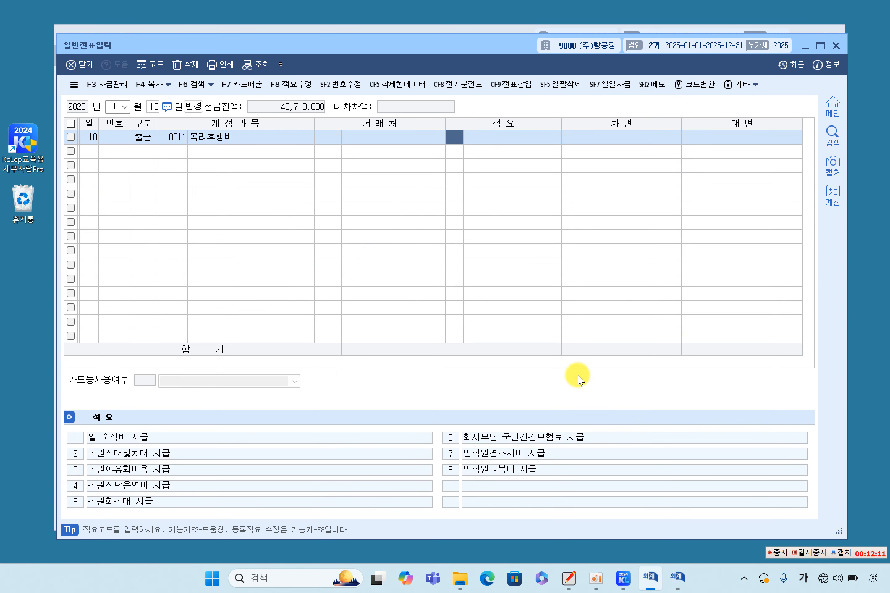
- Compare account 0811's 현금적요 and 대체적요 lists, close 계정과목및적요등록 and go to the voucher row's 적요 text cell
click(677, 577)
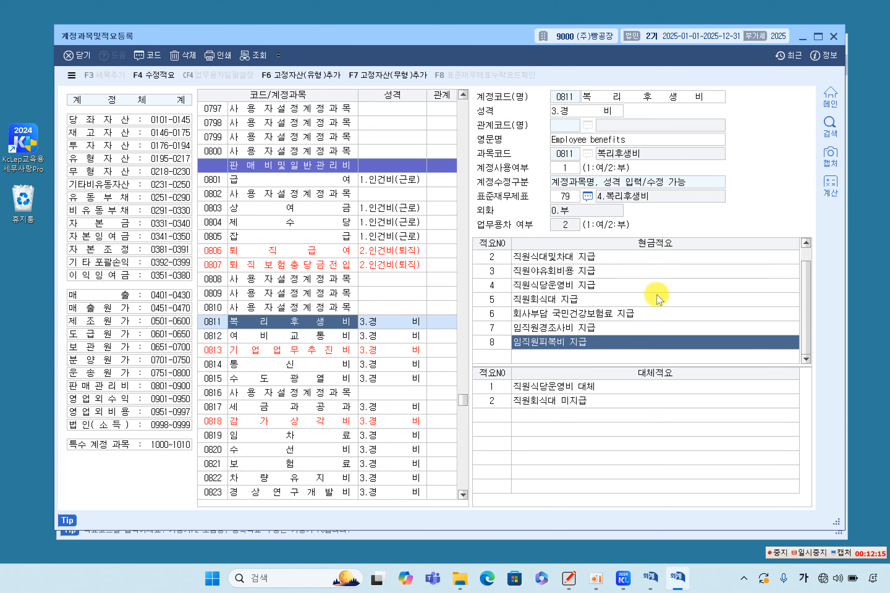
click(604, 288)
click(602, 312)
click(601, 338)
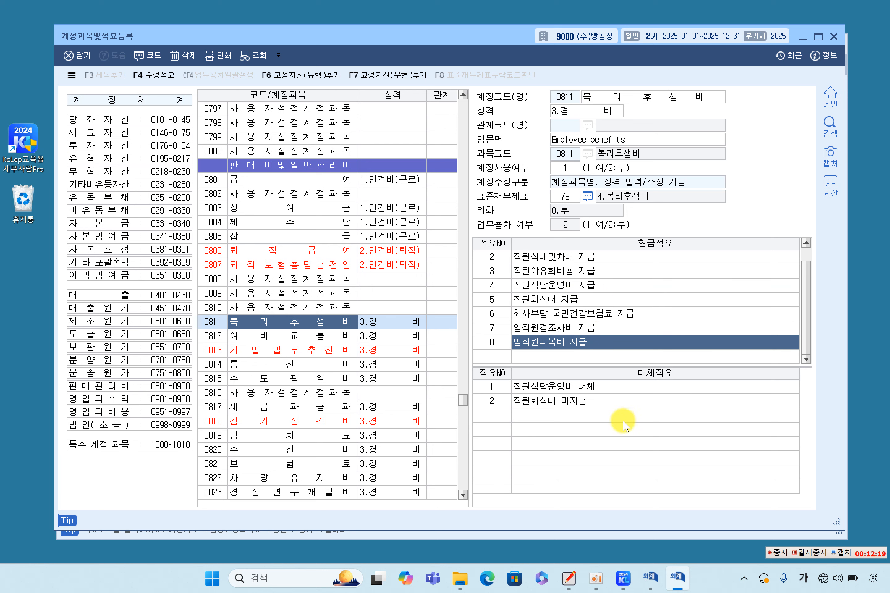
click(609, 391)
click(616, 405)
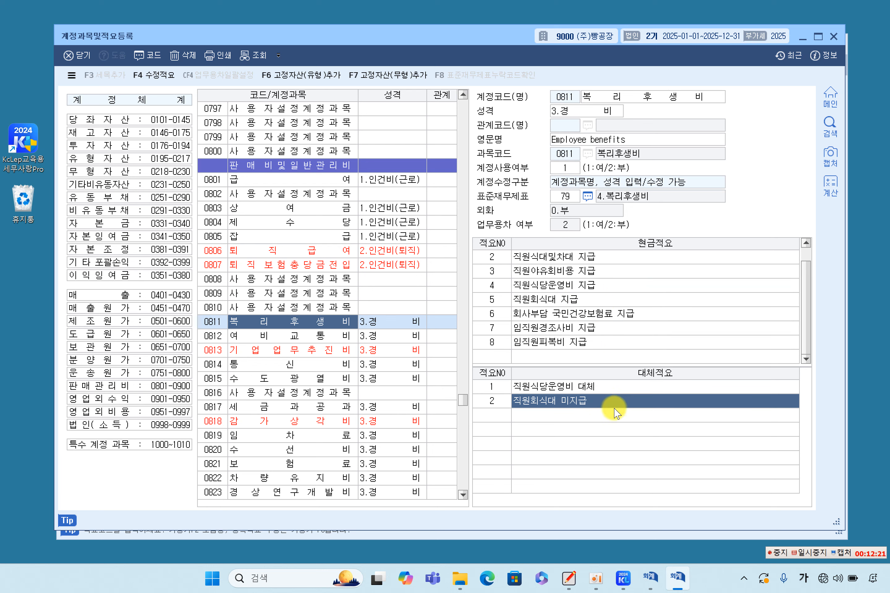
click(619, 387)
click(621, 400)
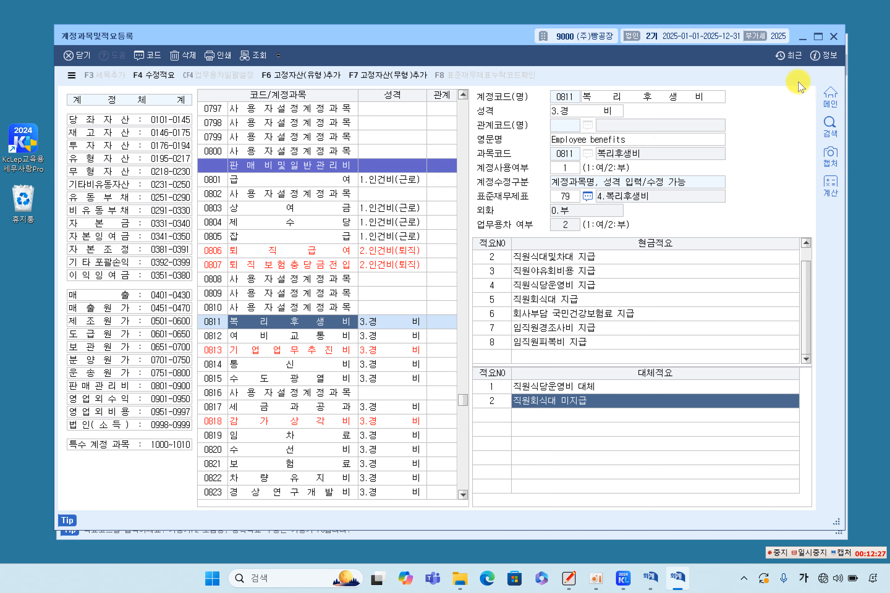
click(835, 37)
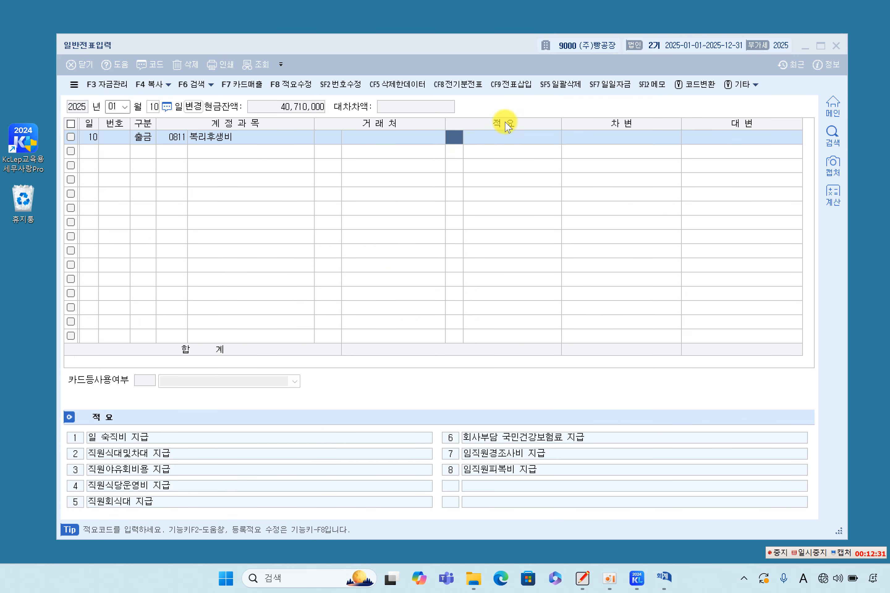
click(483, 142)
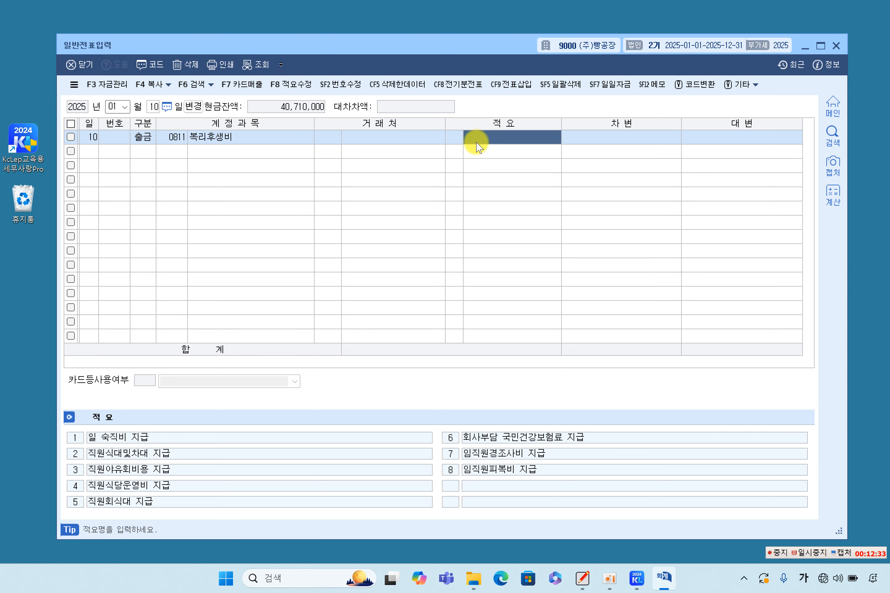
- Set the 구분 of the January 10 복리후생비 row back to 차변
click(143, 137)
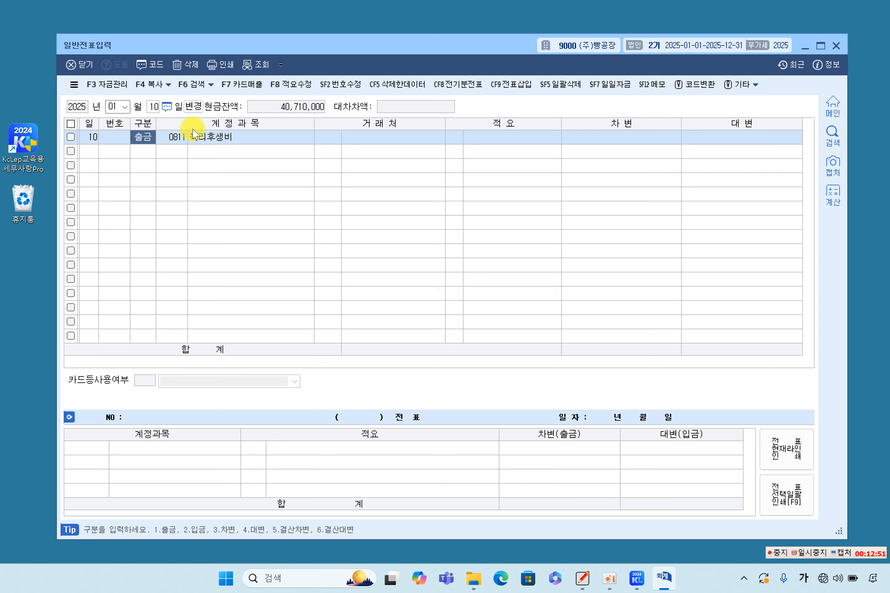
text(3)
key(Return)
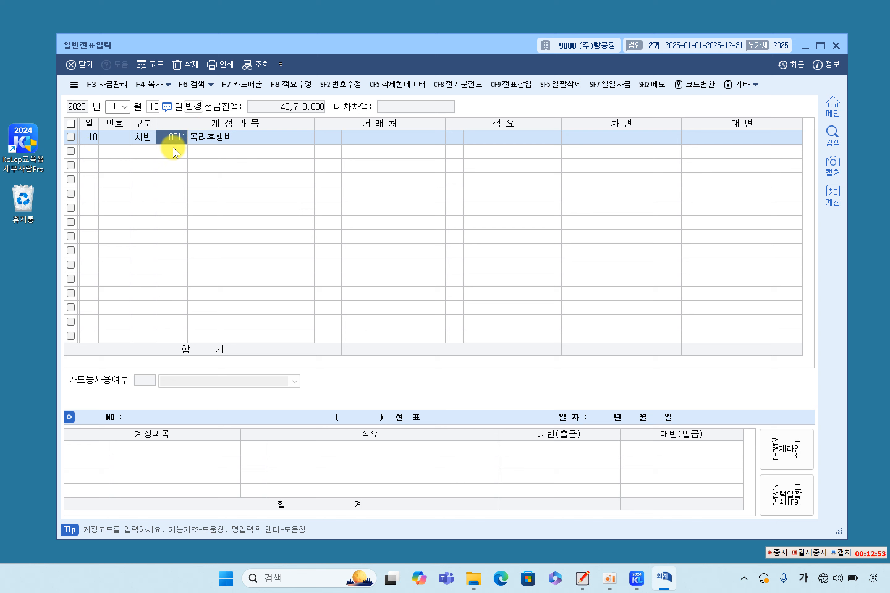
click(143, 137)
text(3)
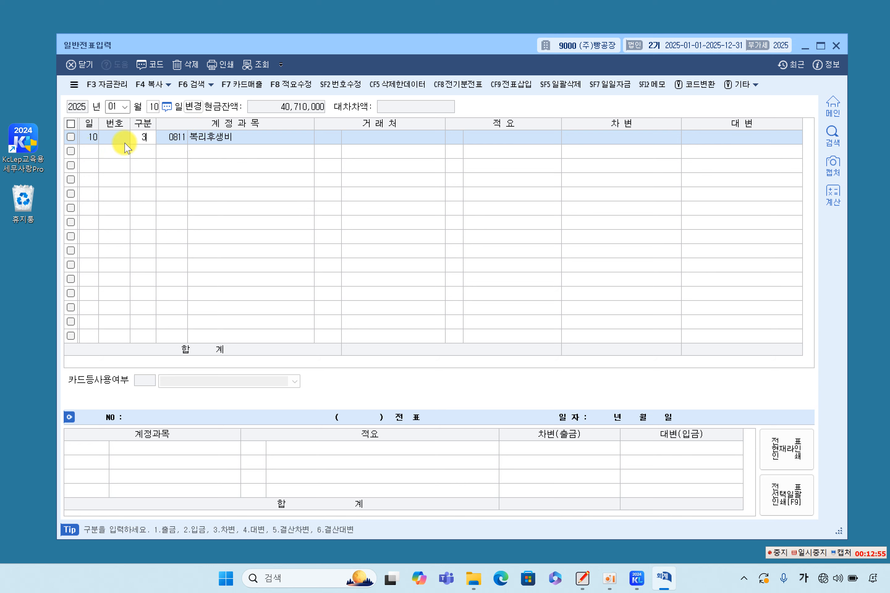
key(Return)
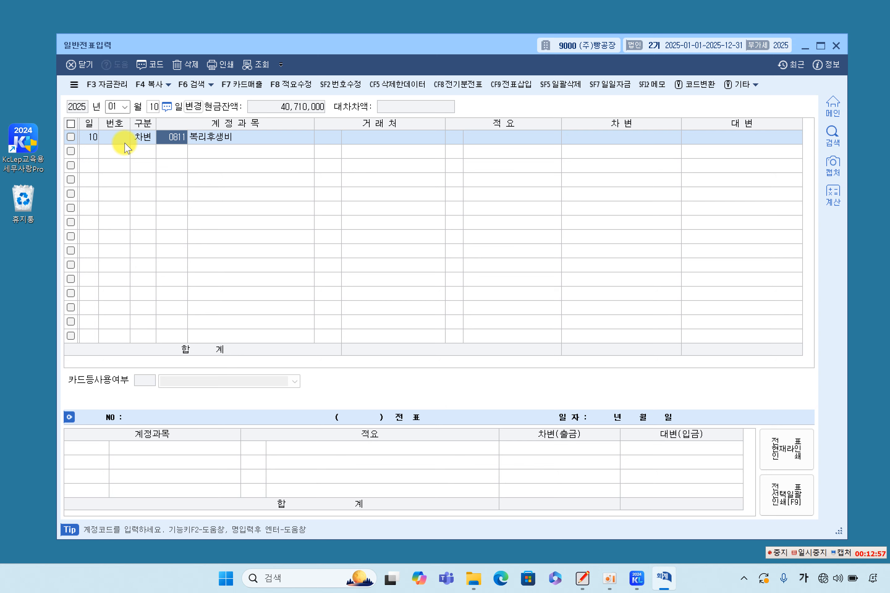
- Search the account code help for 복리 and choose 0811 복리후생비 for 판매관리비 as the debit account
key(F2)
text(보)
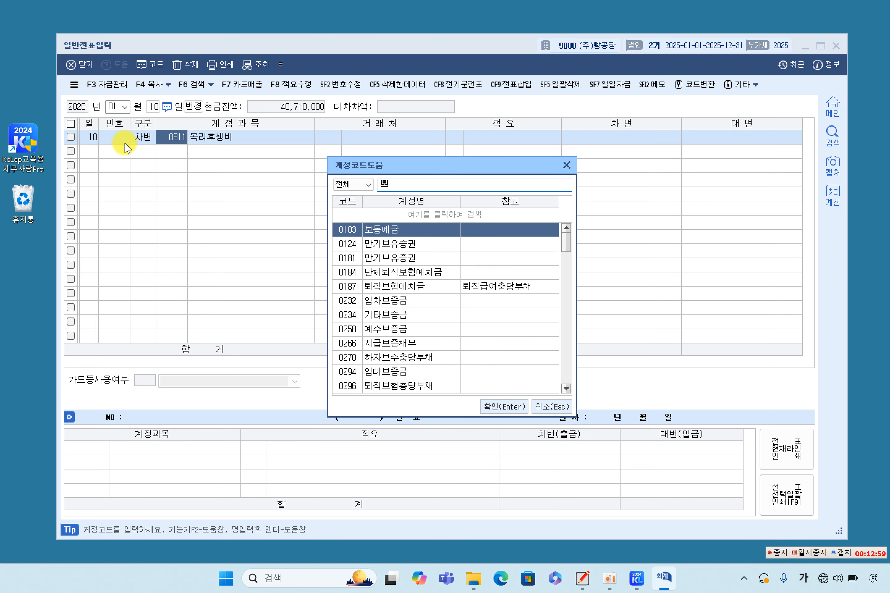
text(ㄱㄹ)
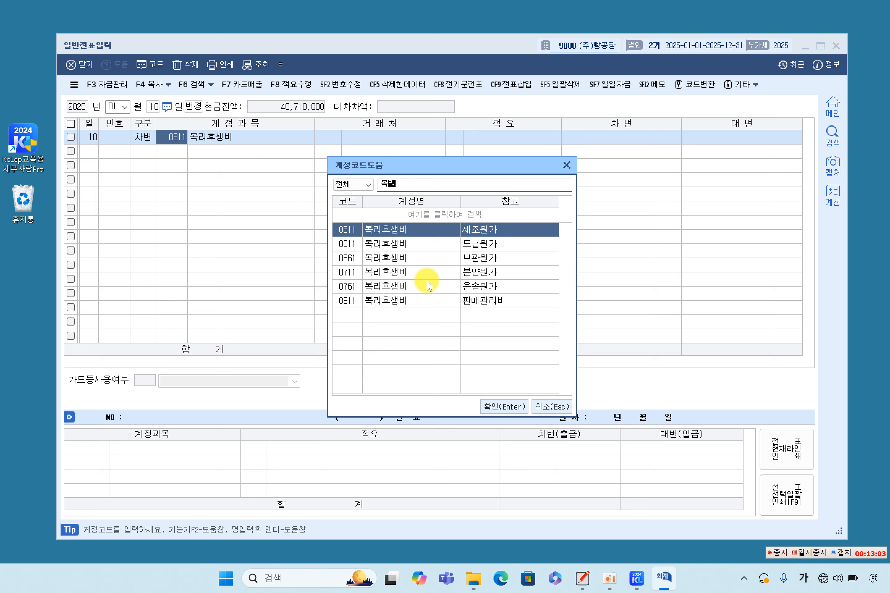
click(349, 231)
click(484, 303)
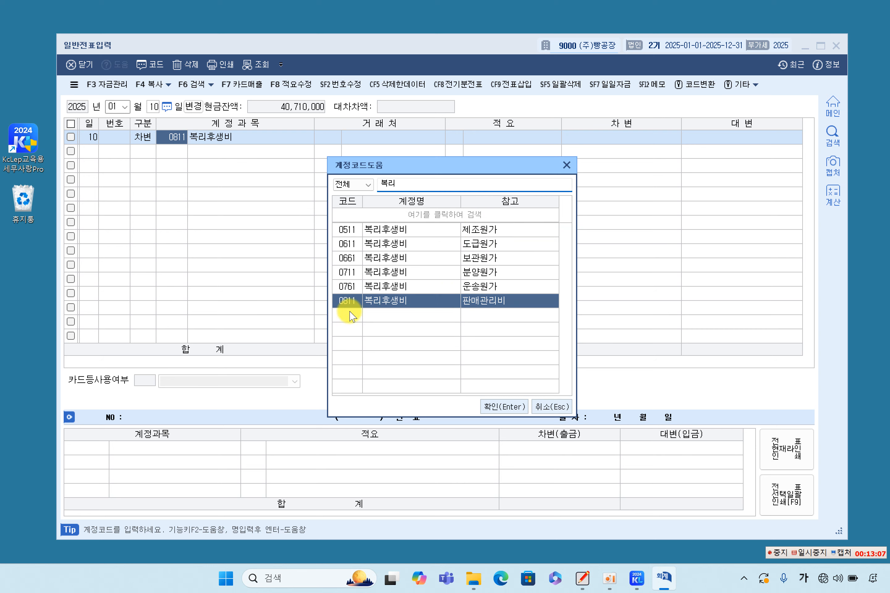
click(410, 244)
click(422, 230)
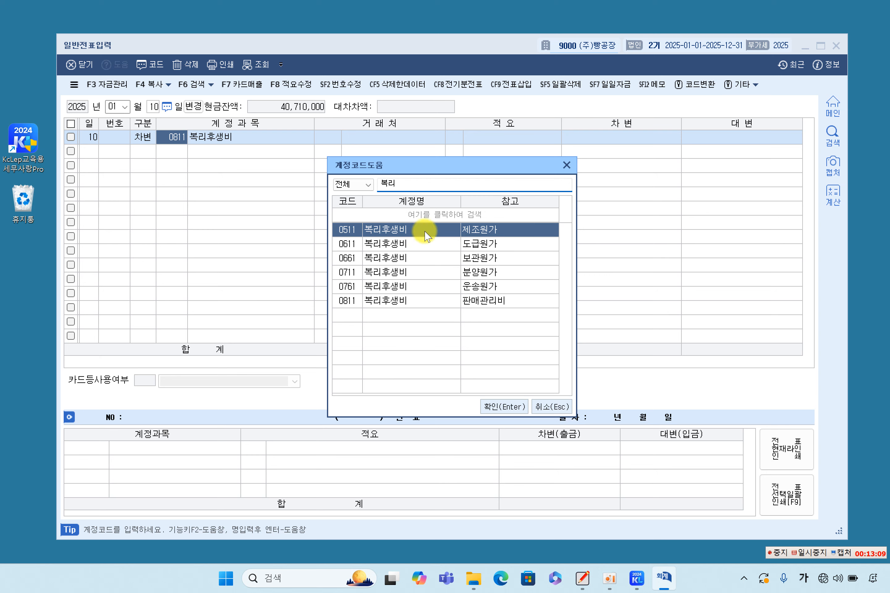
click(412, 302)
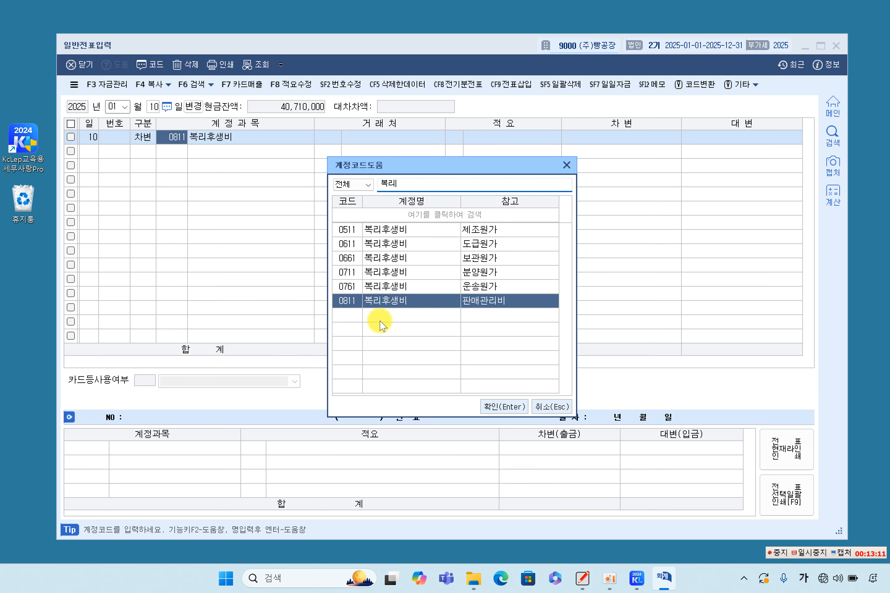
double_click(407, 303)
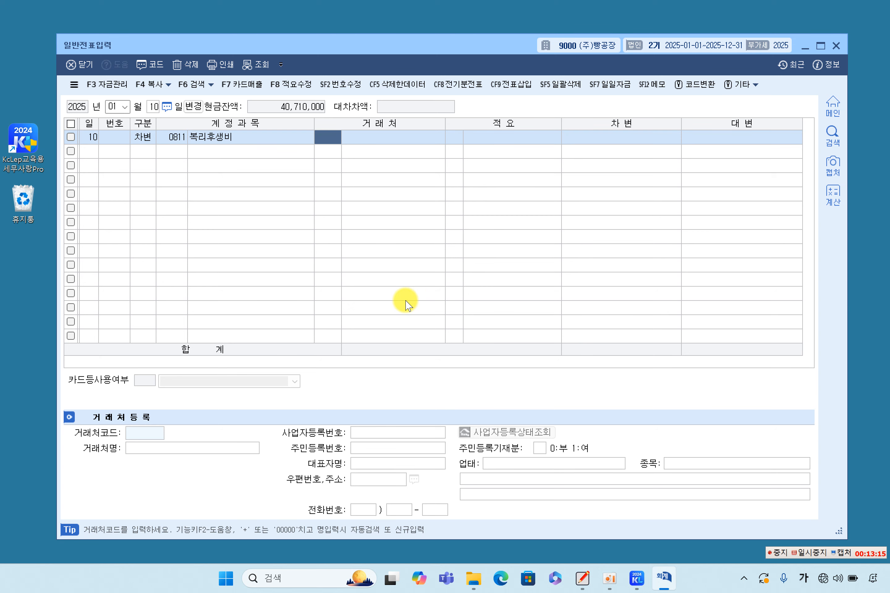
- Leave the debit row's 거래처 and 적요 blank and enter 27,000 as its 차변 amount
key(Return)
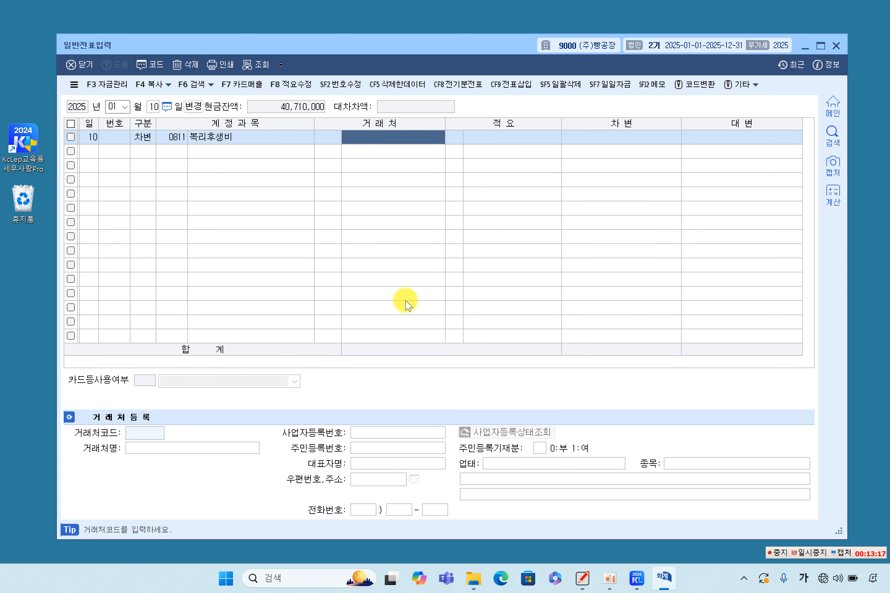
key(Return)
key(Left)
key(Return)
key(Return)
key(Return)
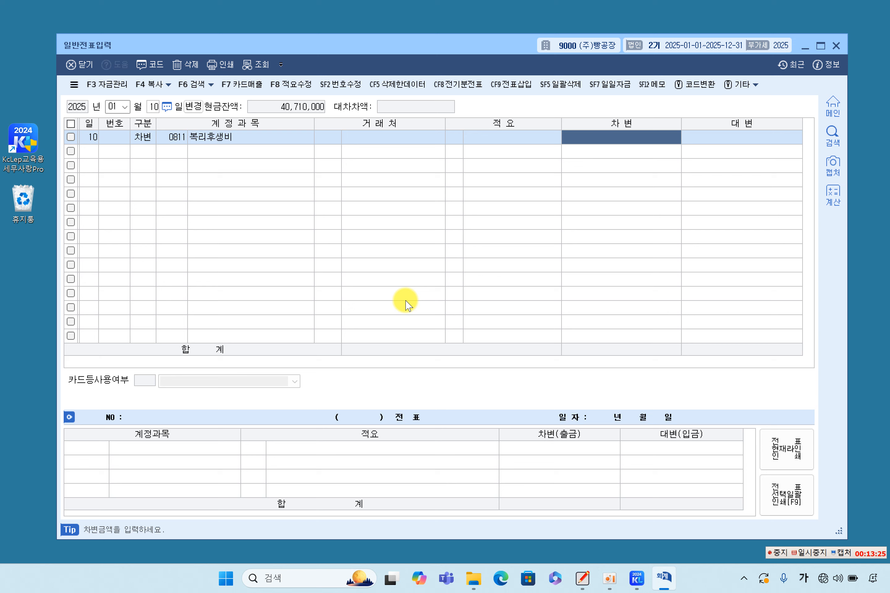
text(27,000)
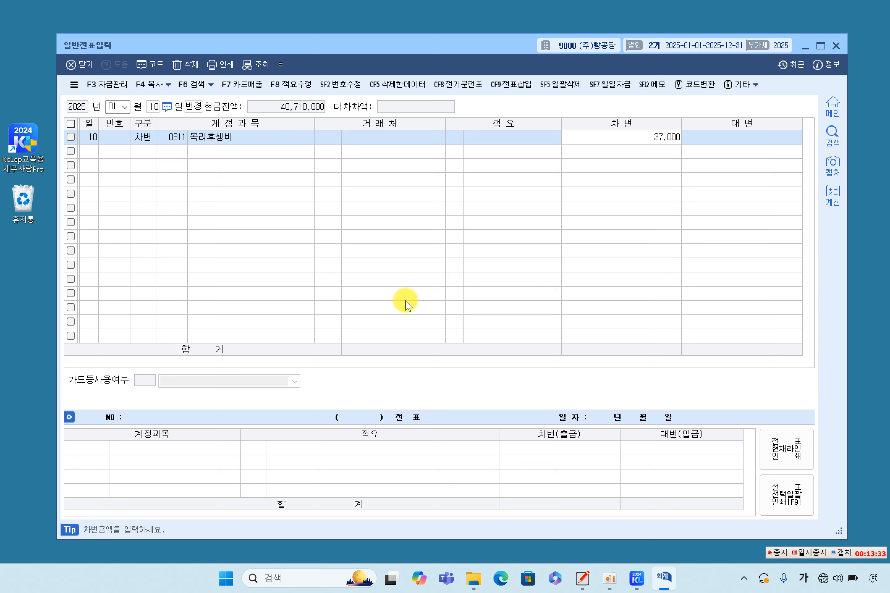
key(Return)
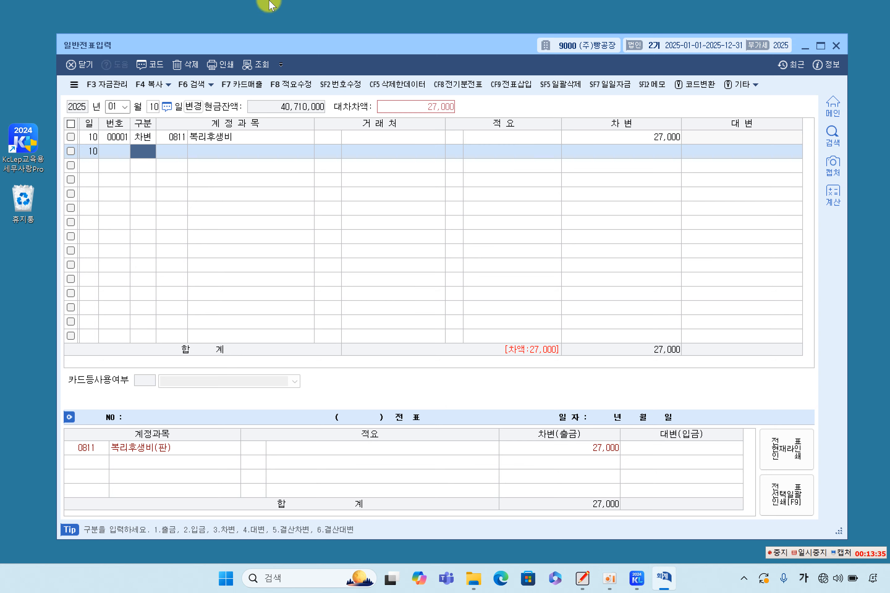
- Review the entered debit line and set the second January 10 row's 구분 to 대변
click(170, 136)
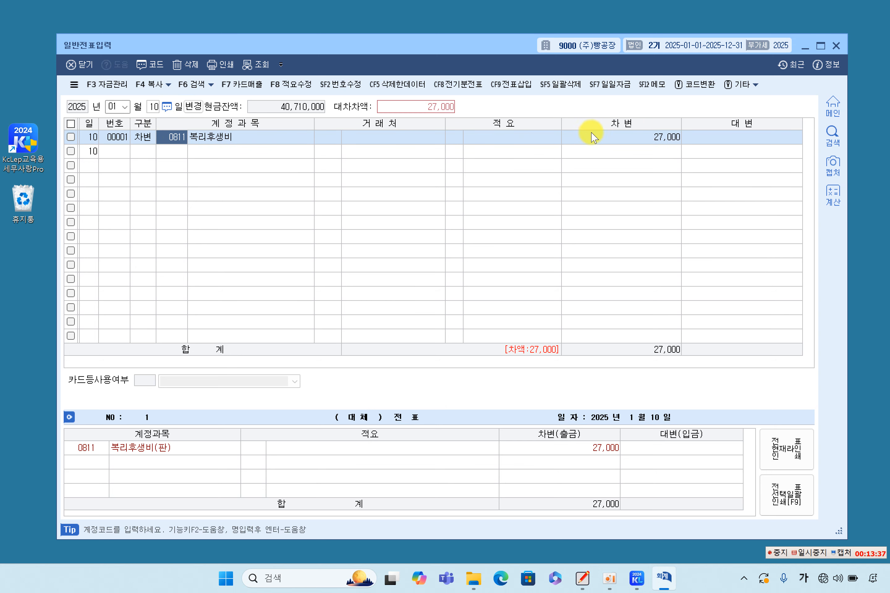
click(640, 139)
click(145, 153)
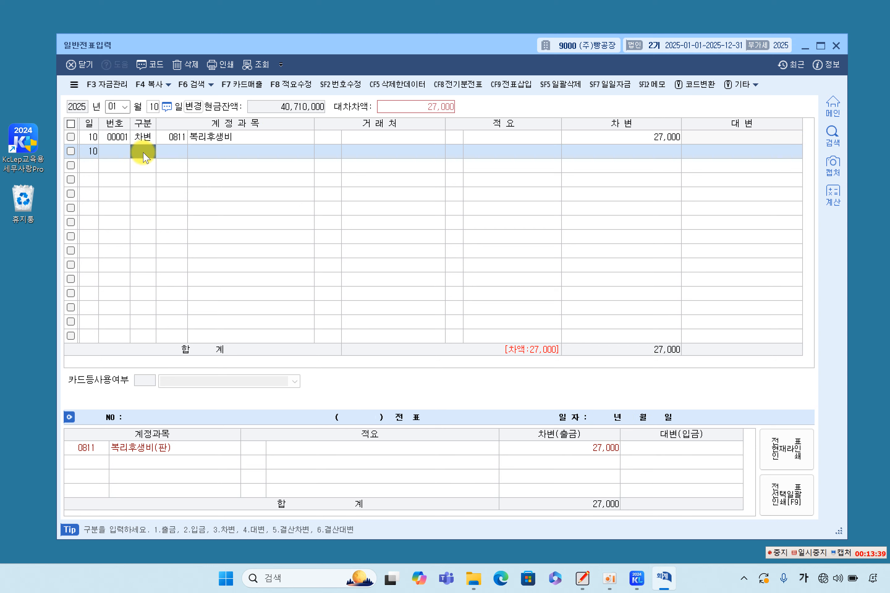
key(4)
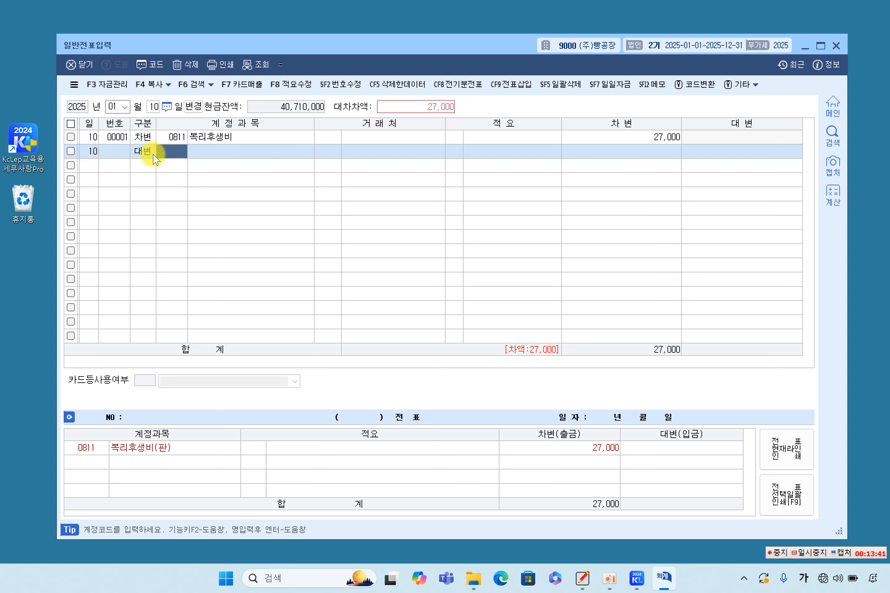
- Enter the second January 10 row as 대변 with account 0101 현금, leaving 거래처 and 적요 blank and accepting 27,000 as its 대변 amount
click(153, 155)
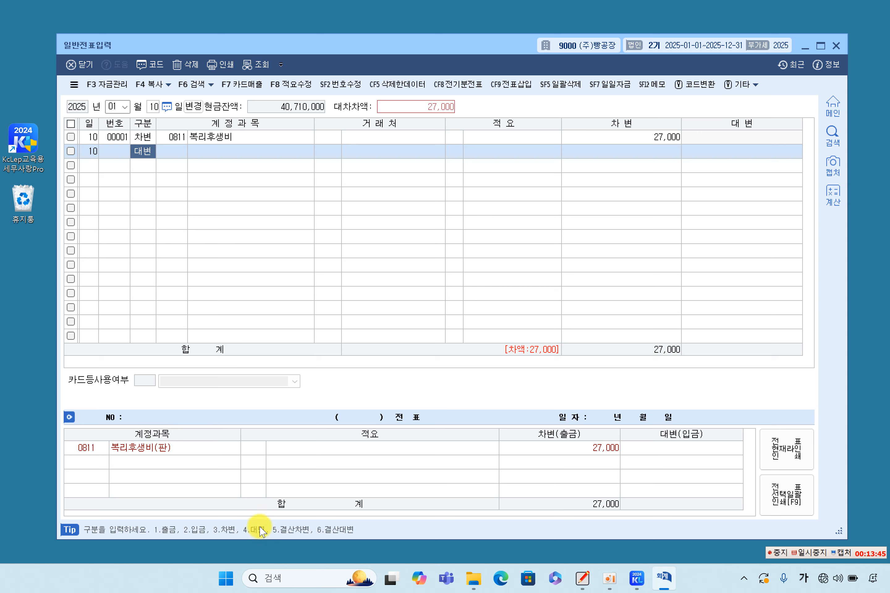
text(4)
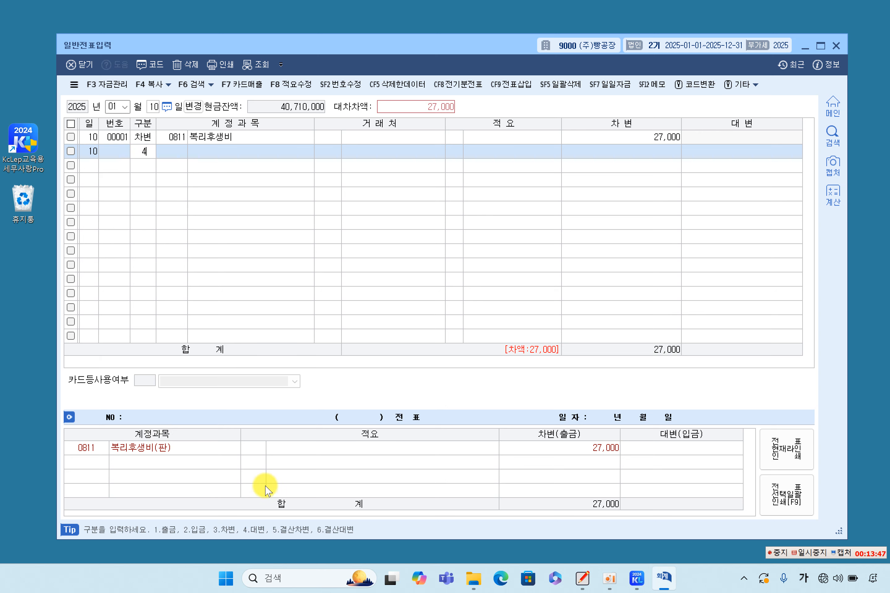
key(Return)
key(F2)
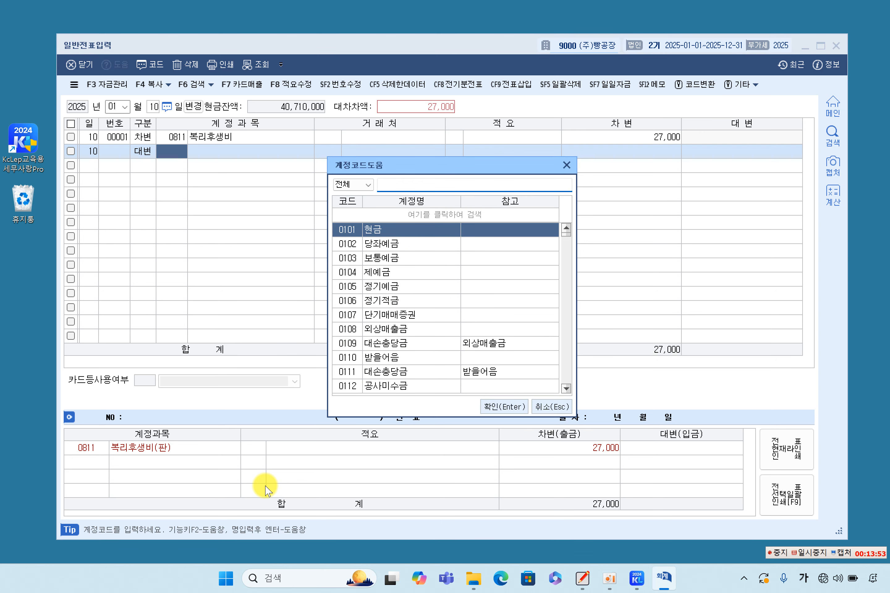
key(Return)
key(Return)
key(Return)
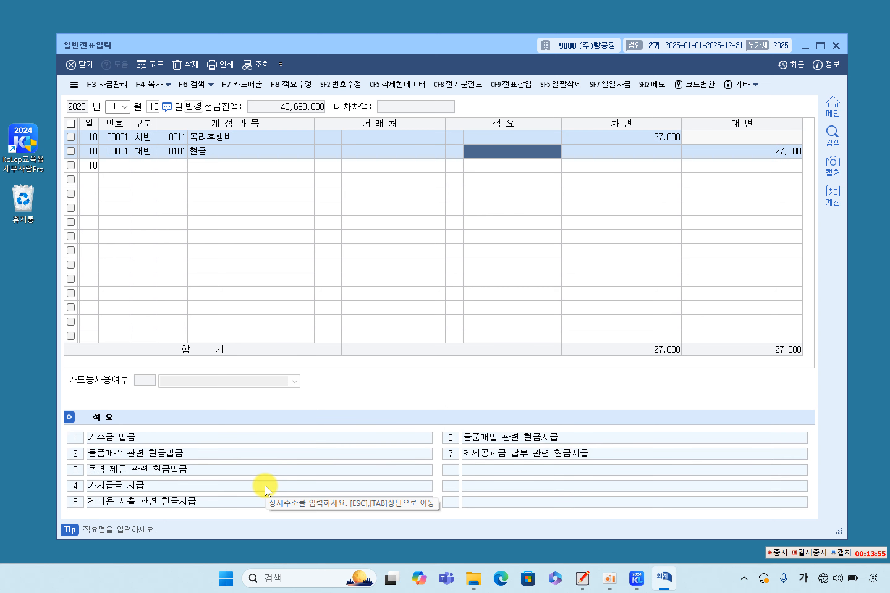
key(Return)
key(Return)
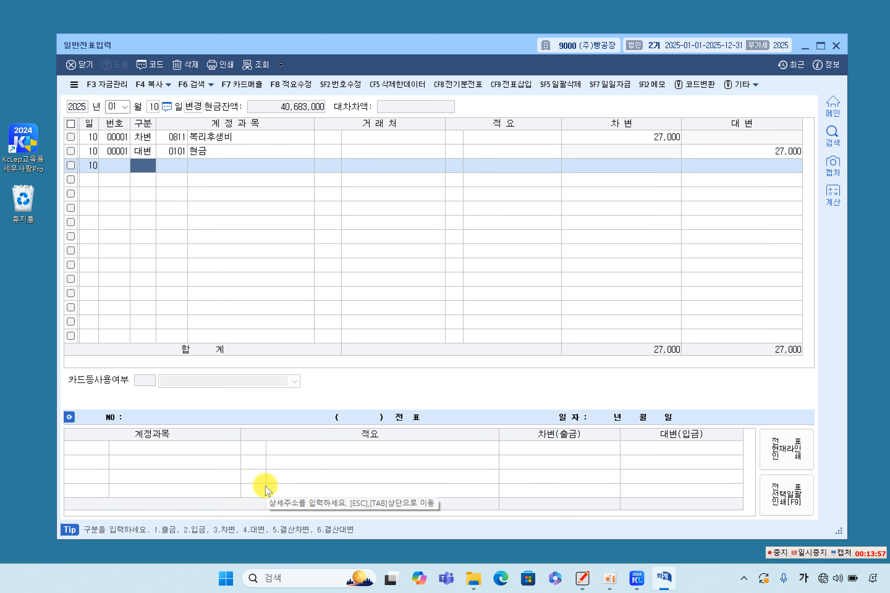
- Check the first voucher's 복리후생비 debit line against its 현금 credit line, including both amounts
key(Up)
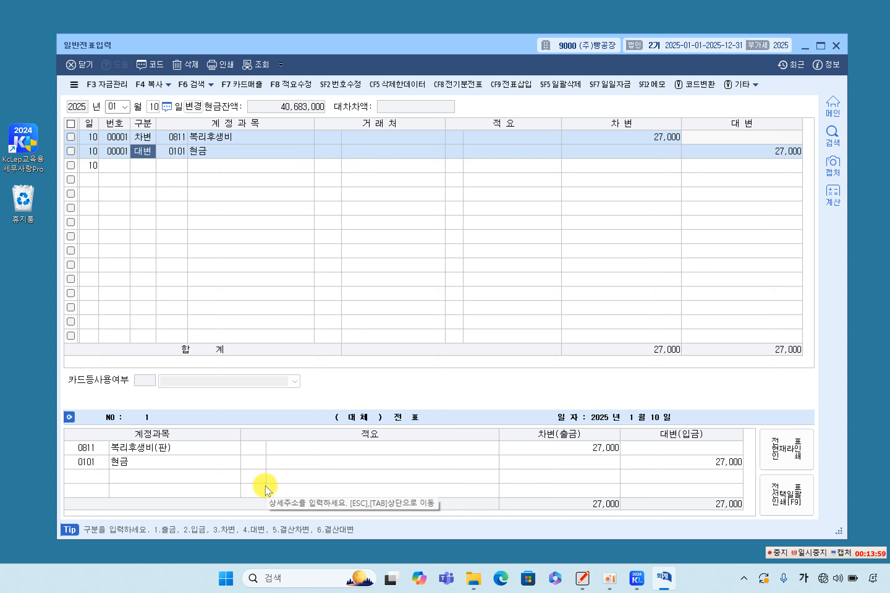
click(649, 140)
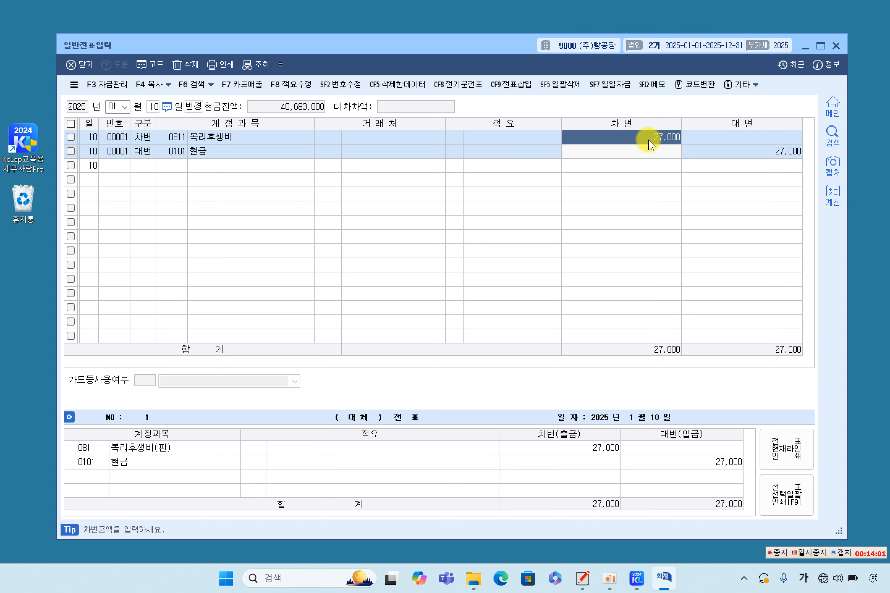
click(706, 153)
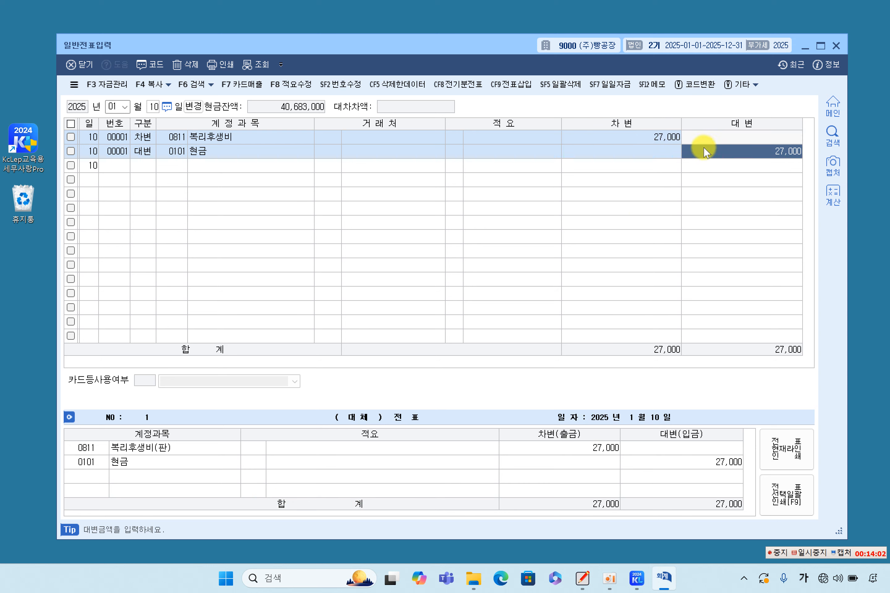
click(142, 153)
click(177, 153)
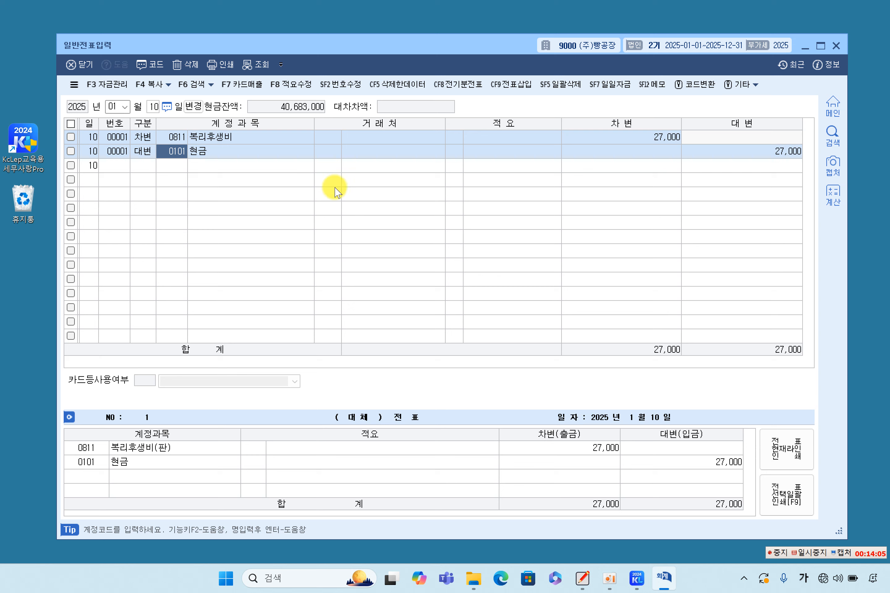
click(653, 137)
click(705, 153)
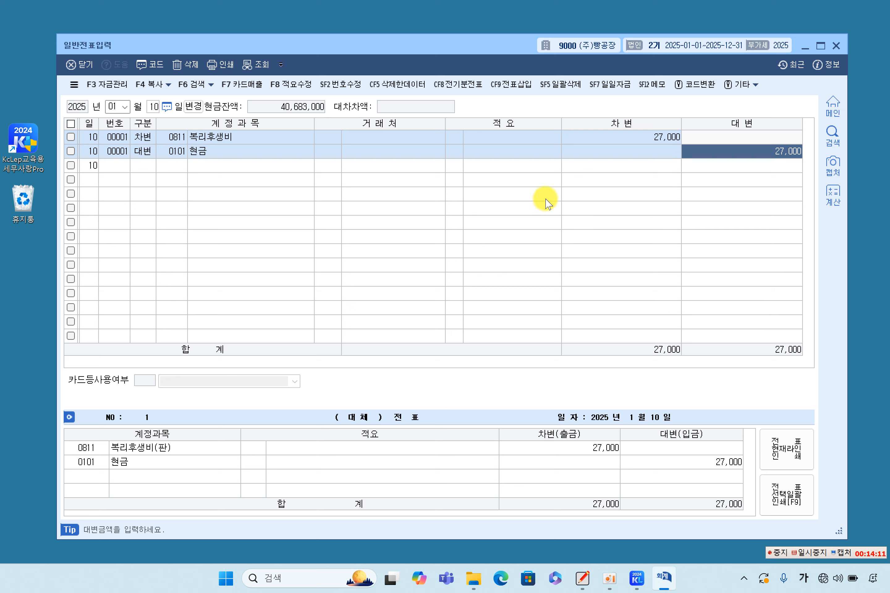
- Start a third January 10 row with 구분 출금 and account 0811 복리후생비
click(144, 168)
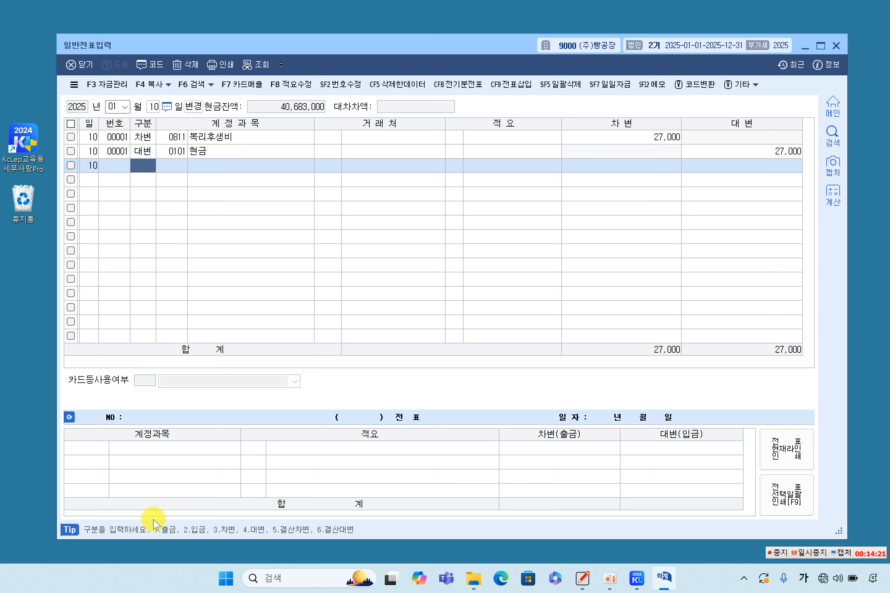
text(1)
key(Return)
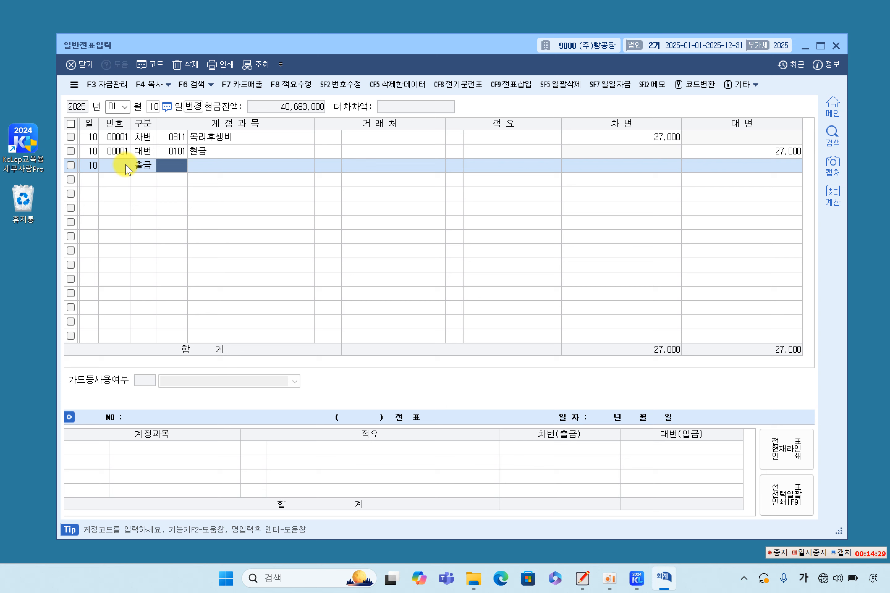
text(0811)
key(Return)
- Leave the 출금 row's 거래처 and 적요 blank and enter 27,000 as its 차변 amount
key(Return)
key(Return)
key(Return)
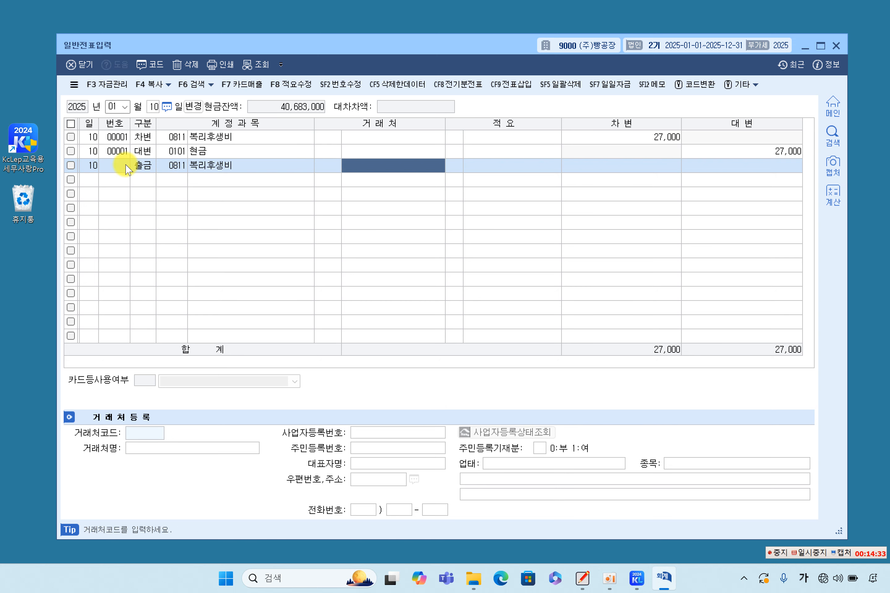
text(2)
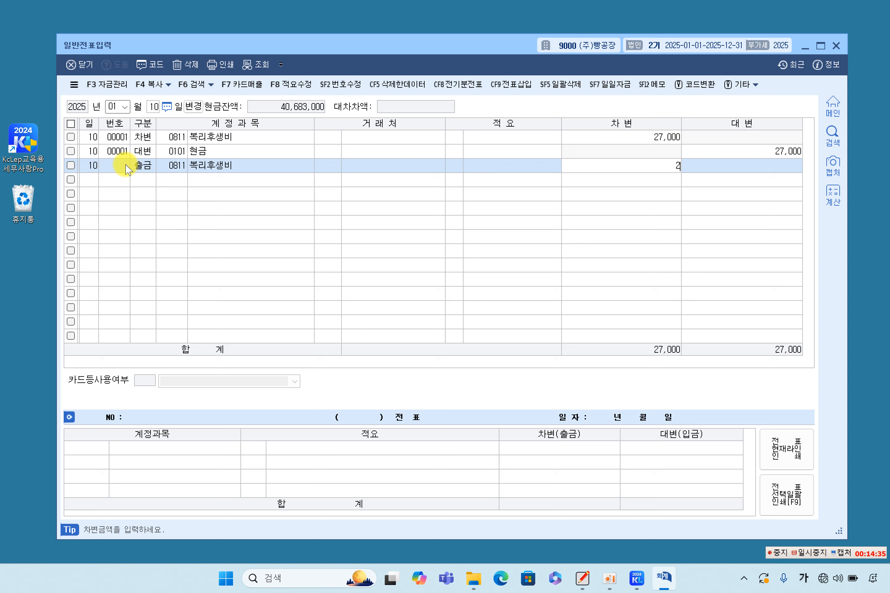
text(7,000)
key(Return)
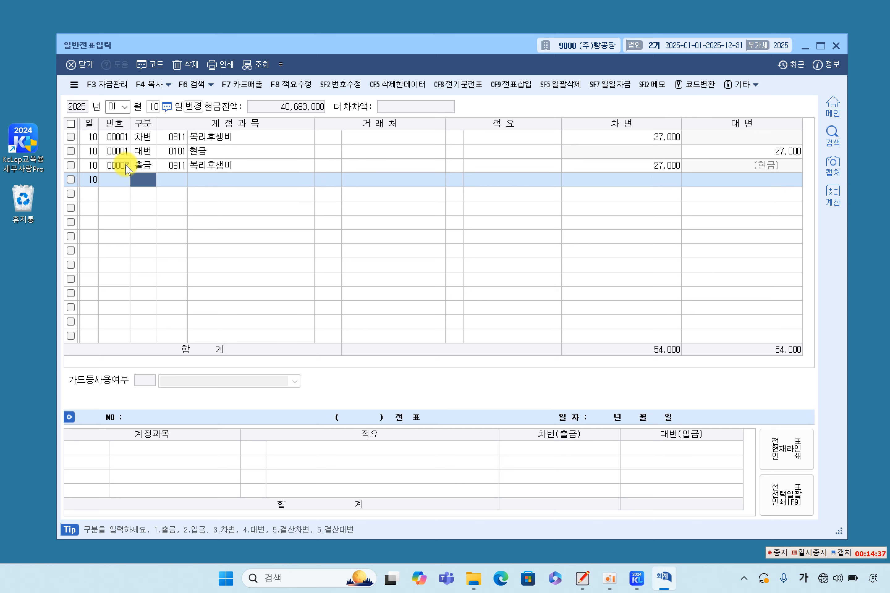
- Examine the new 출금 row and its debit and credit lines in the voucher detail below the entry grid
key(Up)
key(Return)
key(Return)
key(Return)
key(Return)
key(Return)
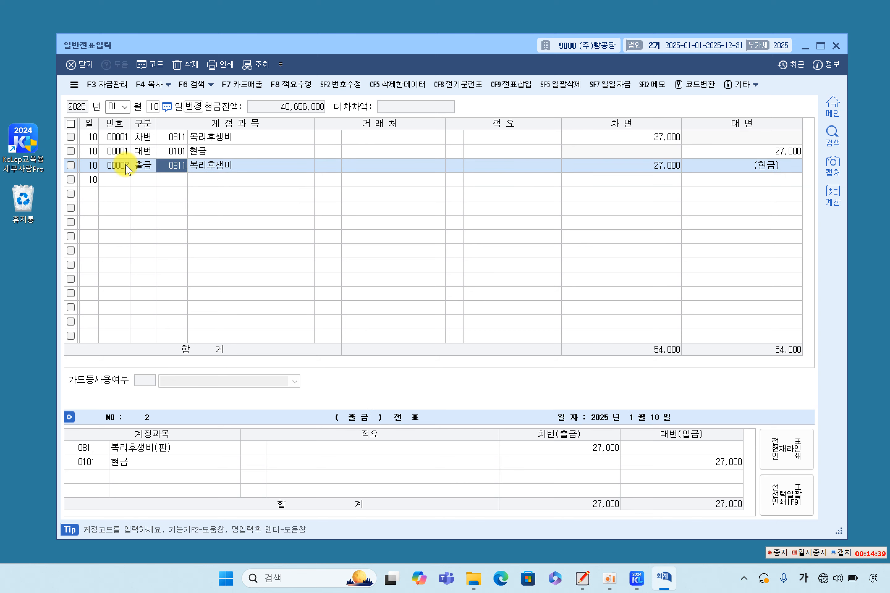
click(127, 166)
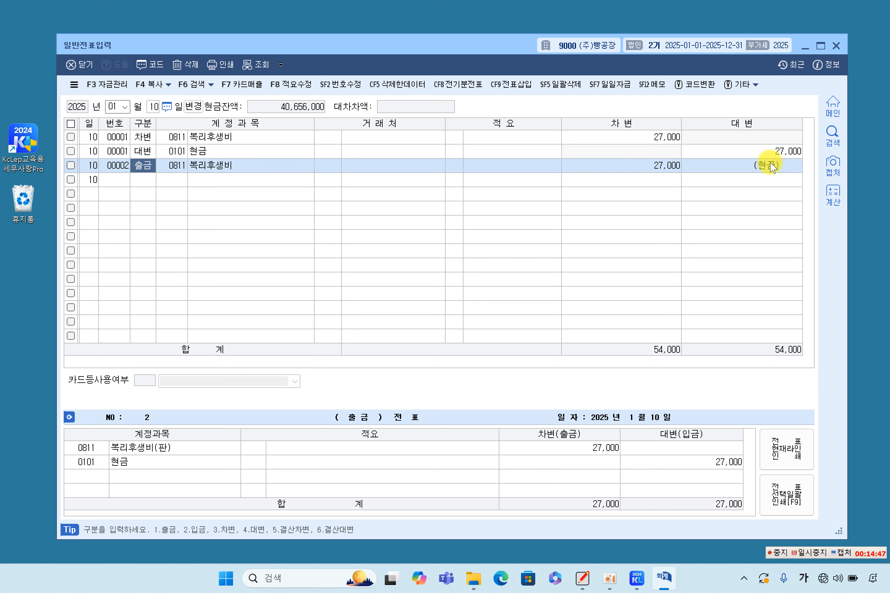
click(647, 172)
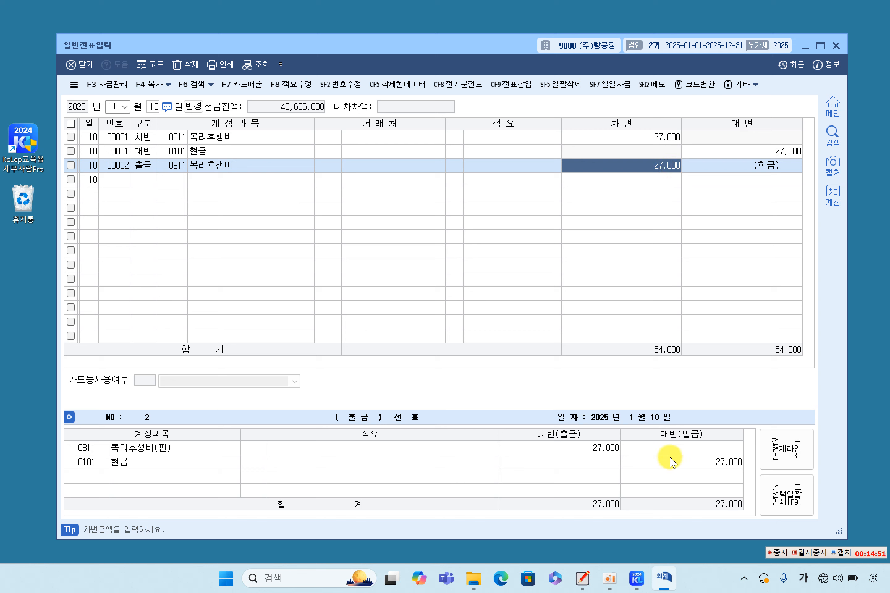
click(600, 453)
click(623, 466)
click(613, 451)
click(637, 464)
click(603, 449)
click(641, 468)
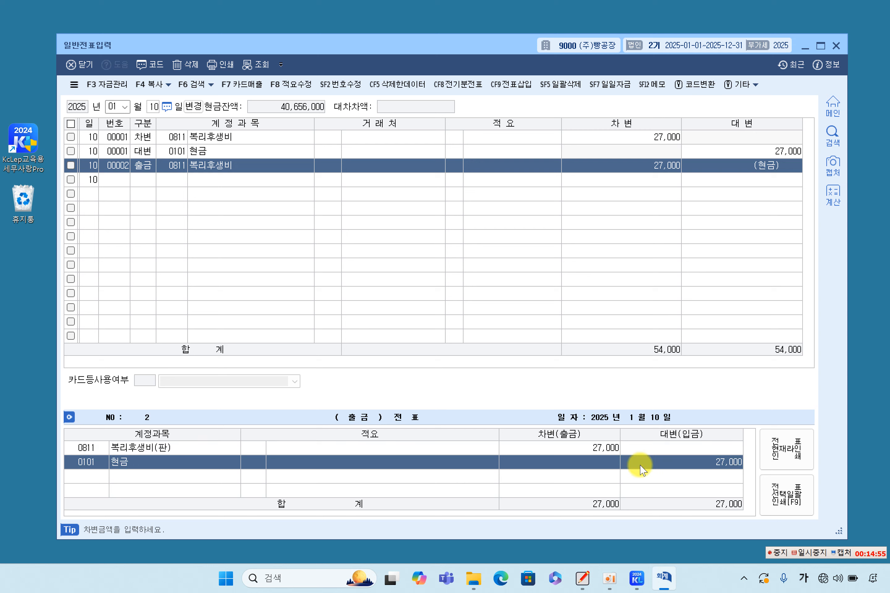
- Compare the 차변/대변 voucher with the 출금 voucher by their 구분, accounts and resulting journal lines
click(175, 136)
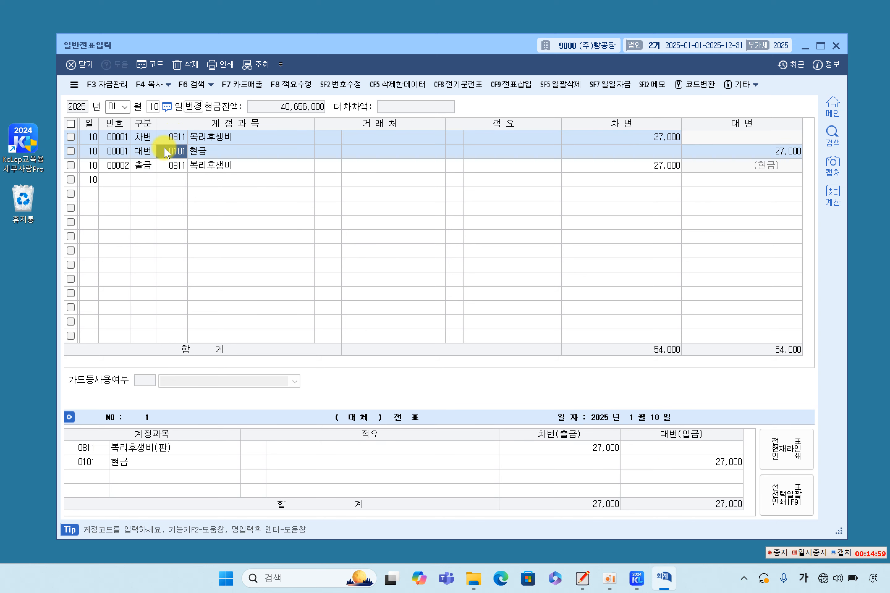
click(143, 139)
click(143, 152)
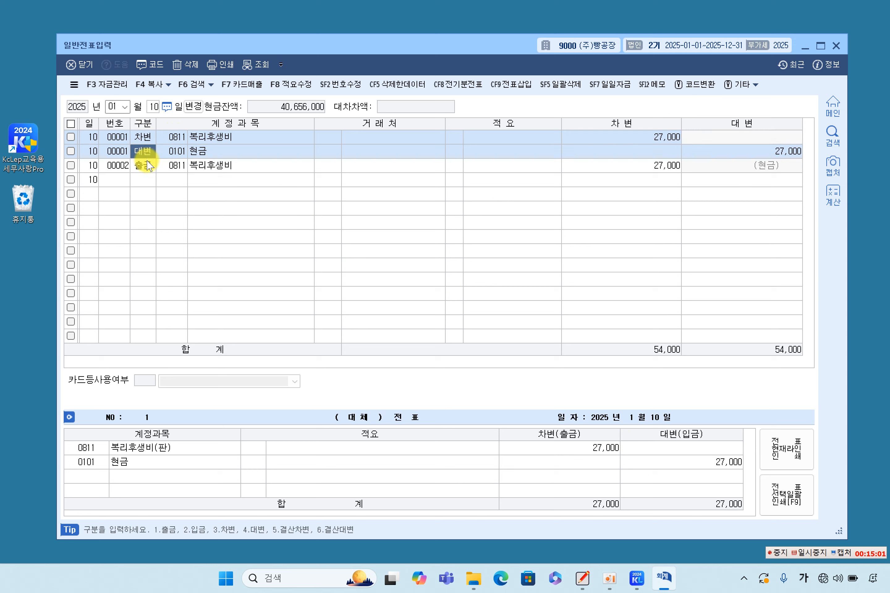
click(143, 167)
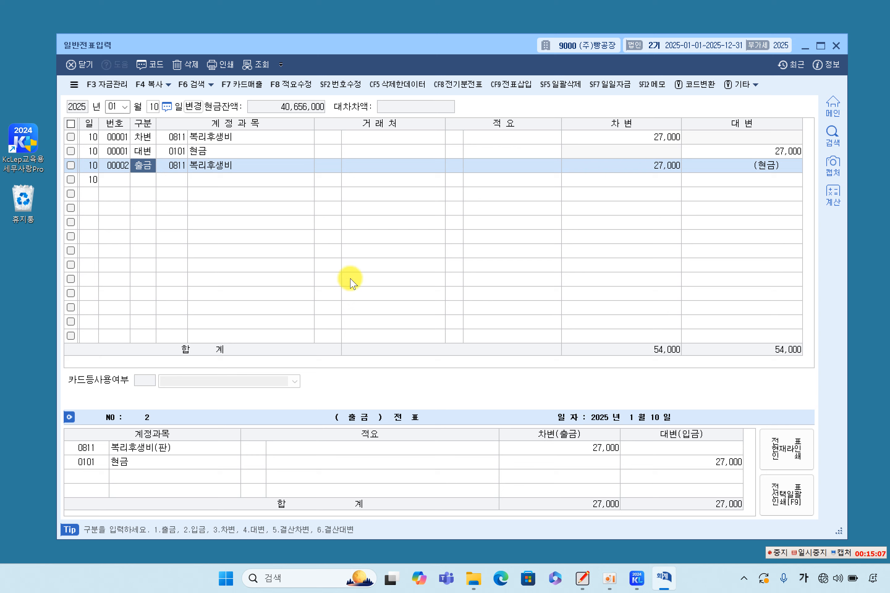
click(178, 139)
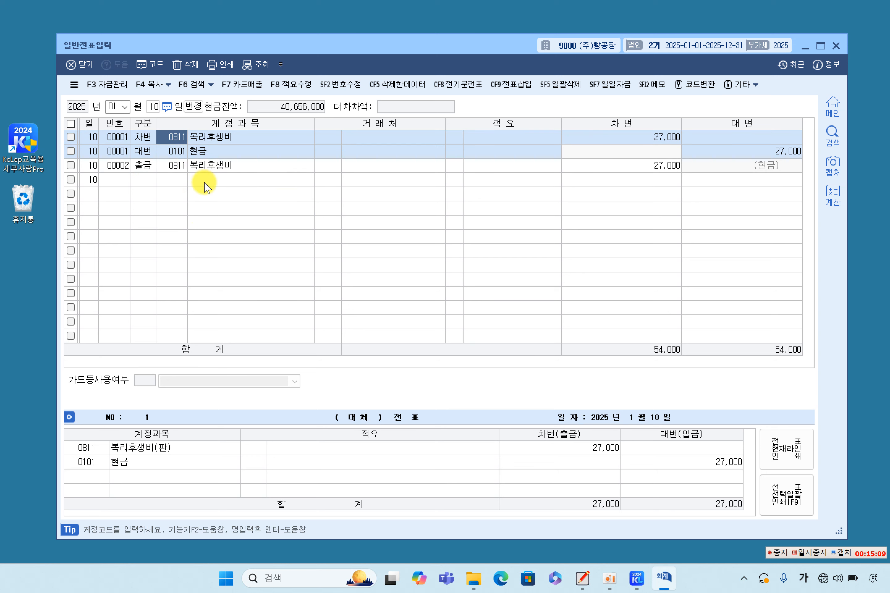
click(178, 153)
click(170, 140)
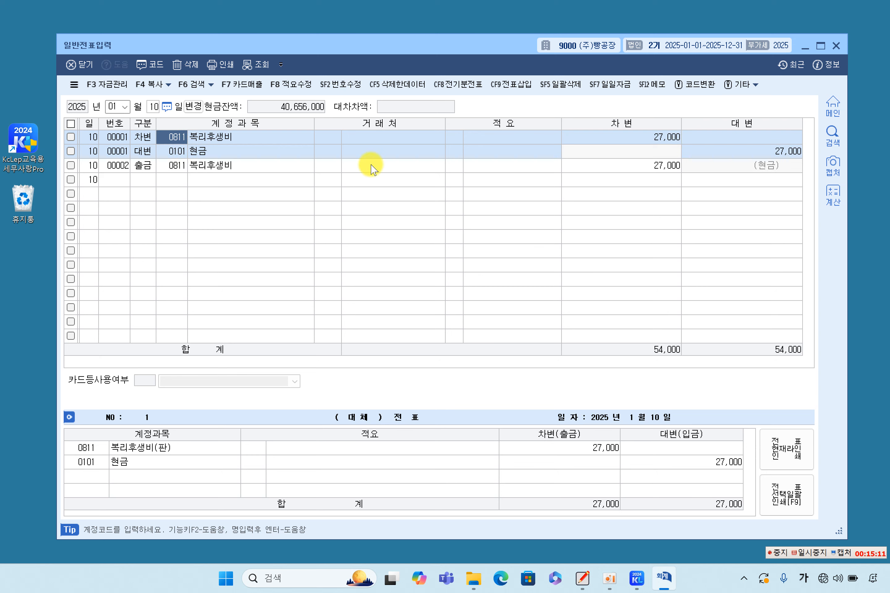
click(741, 153)
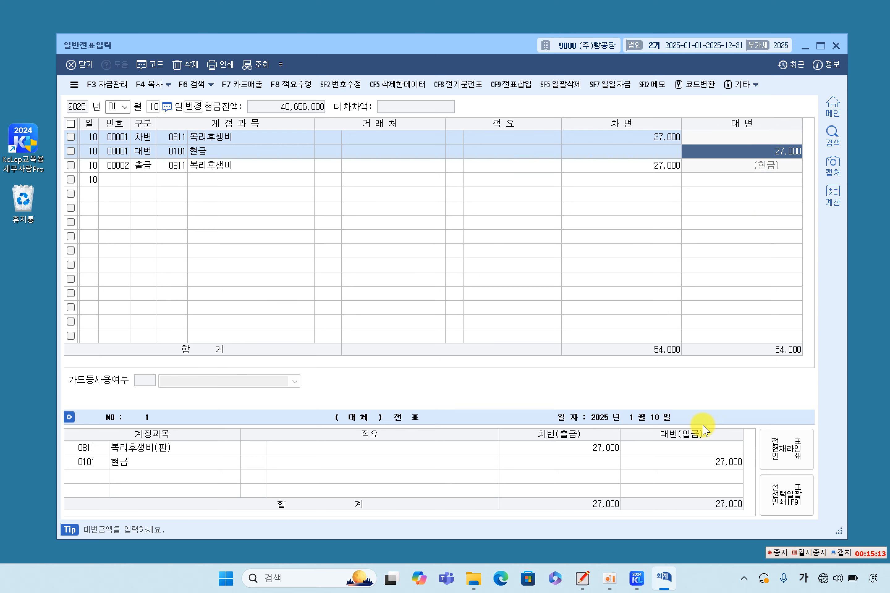
click(616, 449)
click(662, 461)
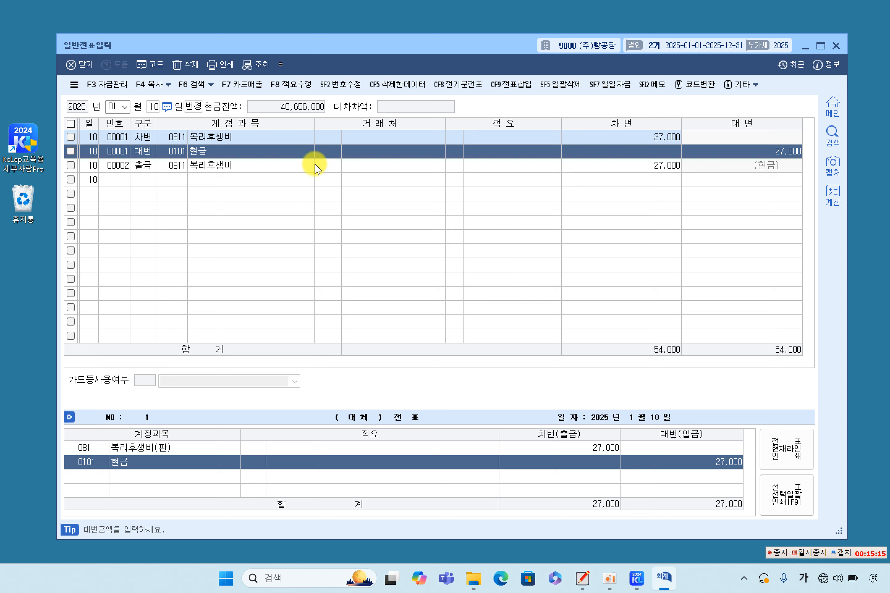
click(177, 164)
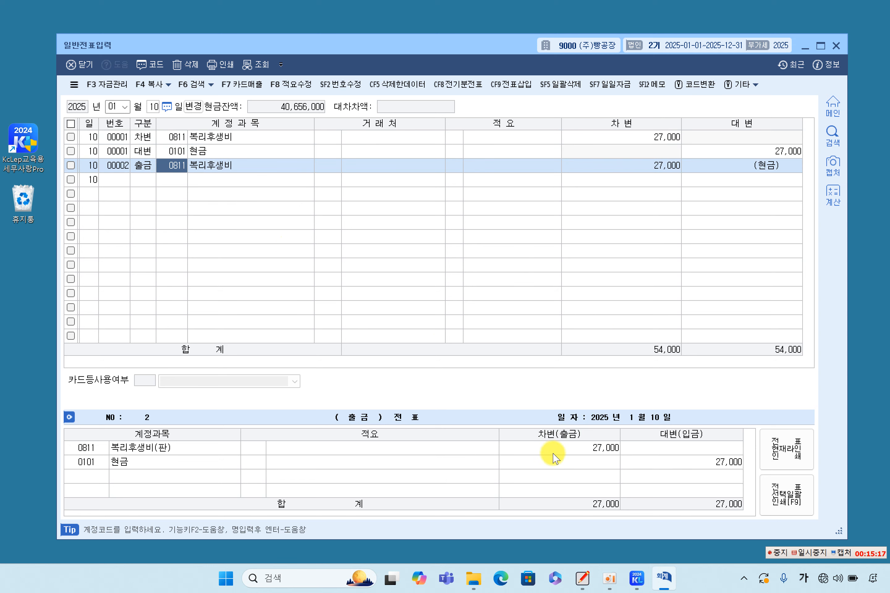
click(580, 452)
click(687, 464)
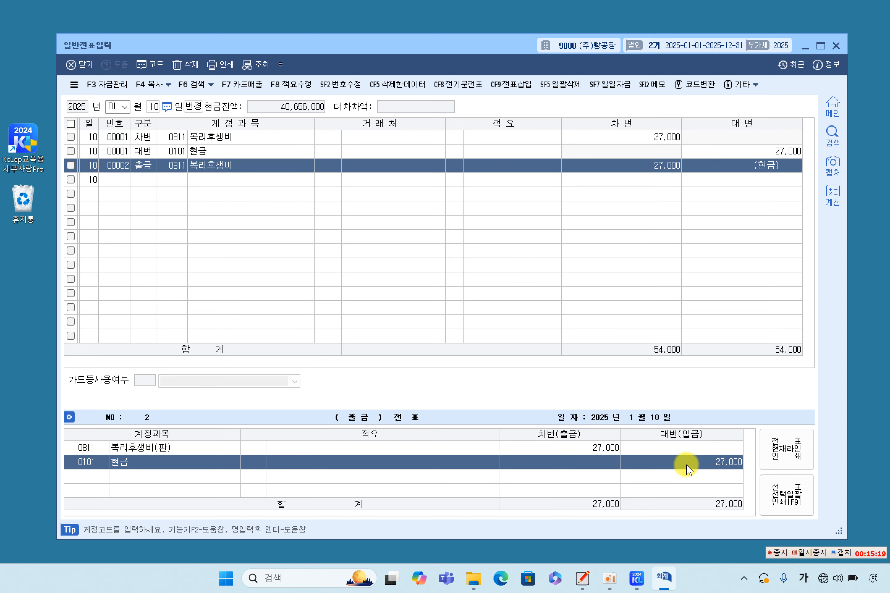
- Recheck the account codes of the 차변, 대변 and 출금 rows, comparing the voucher type shown for each
click(173, 151)
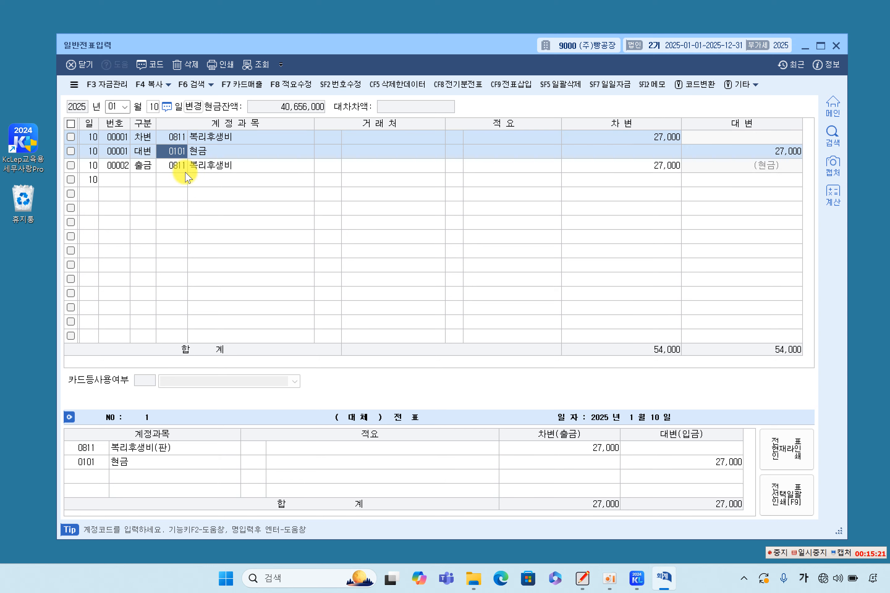
click(174, 166)
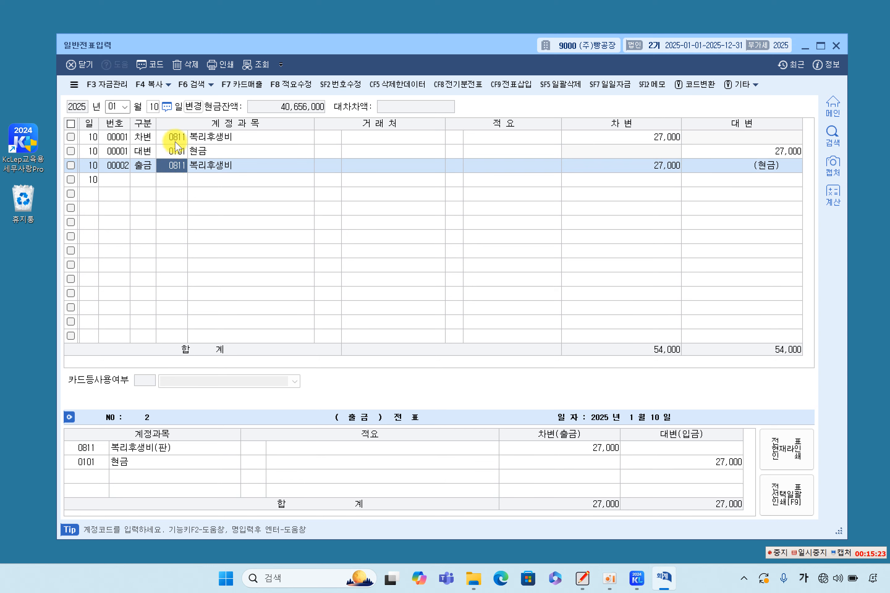
click(175, 151)
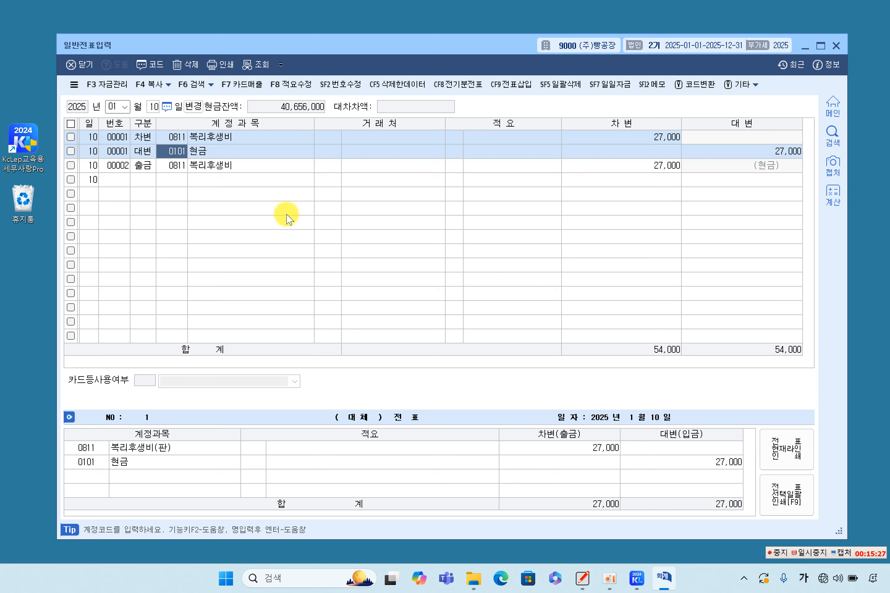
click(177, 139)
click(177, 154)
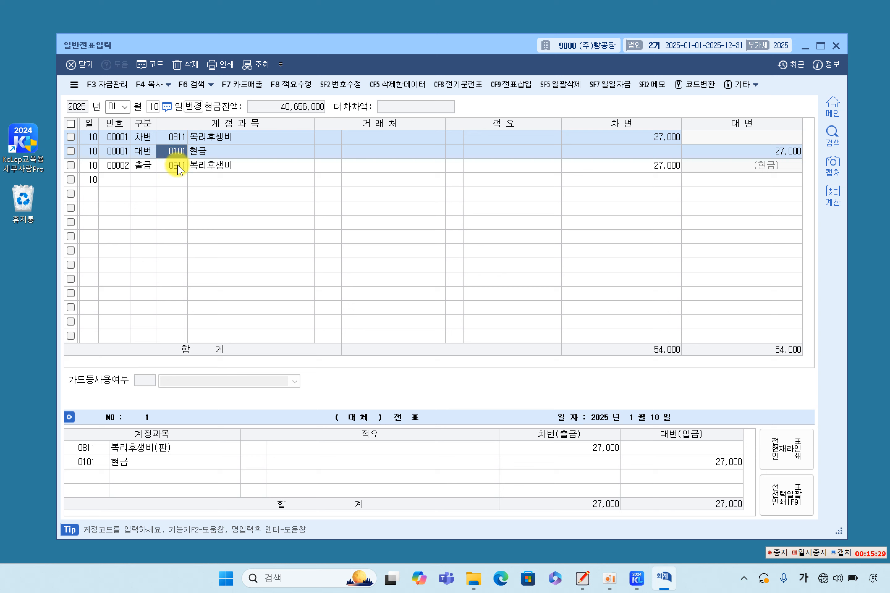
click(177, 166)
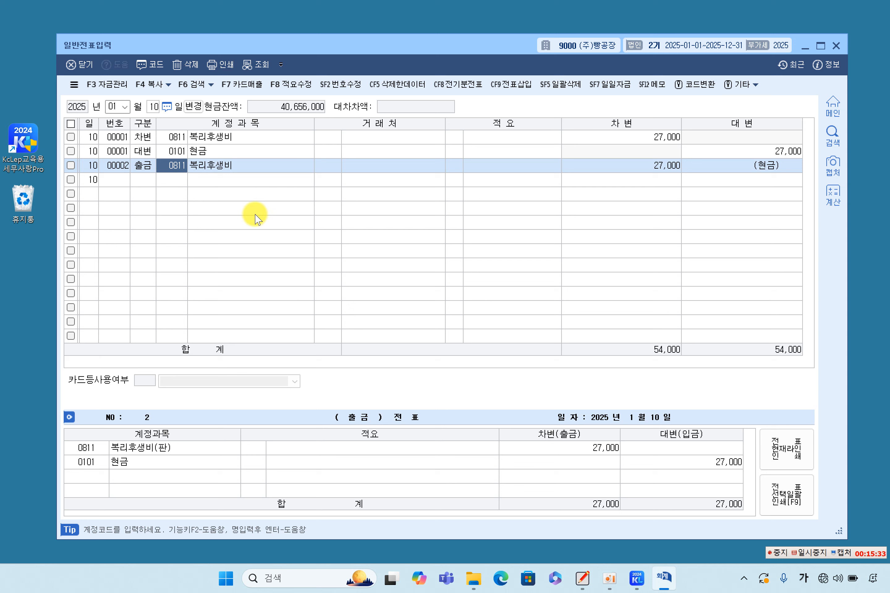
click(177, 150)
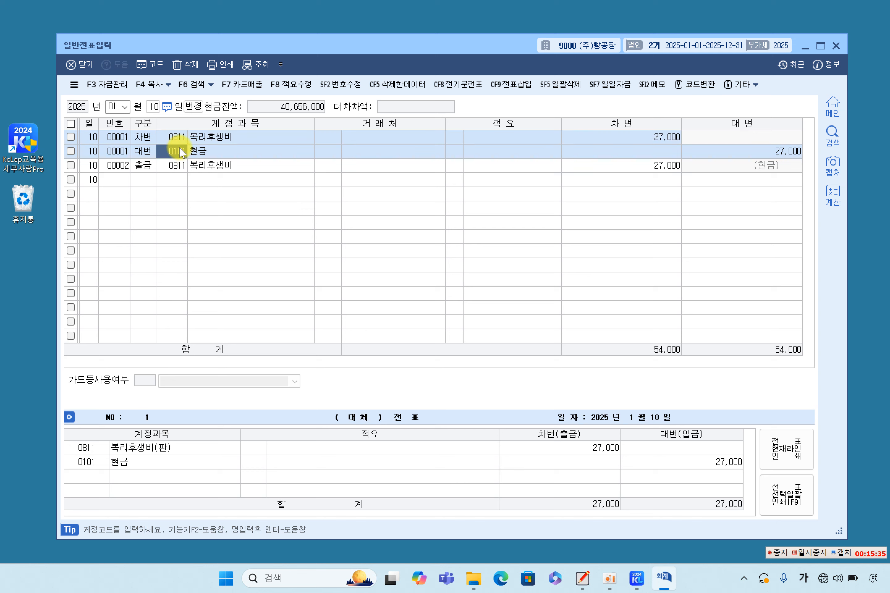
click(185, 142)
click(175, 168)
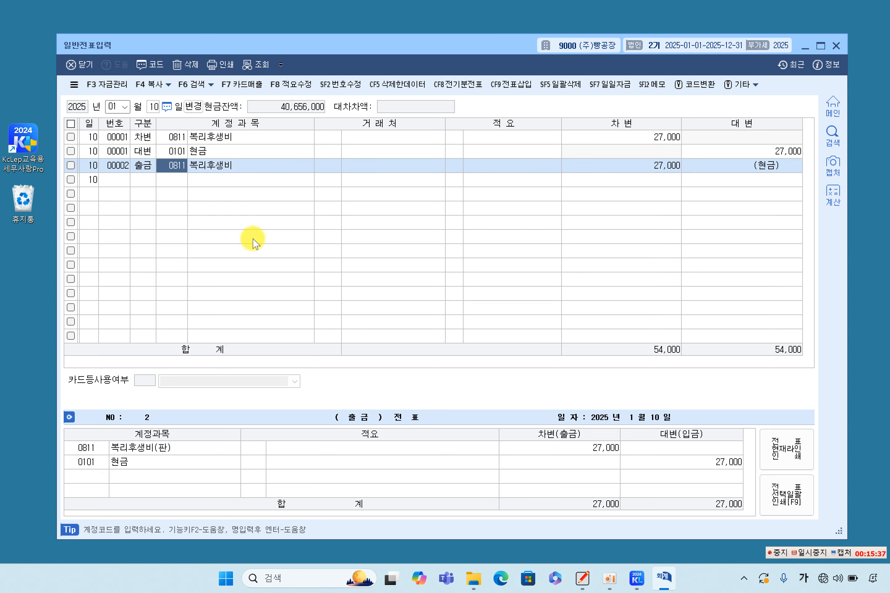
- Select the 차변 and 대변 rows of voucher 00001 and delete them, keeping the 출금 voucher 00002
click(175, 138)
click(186, 148)
click(181, 140)
click(177, 153)
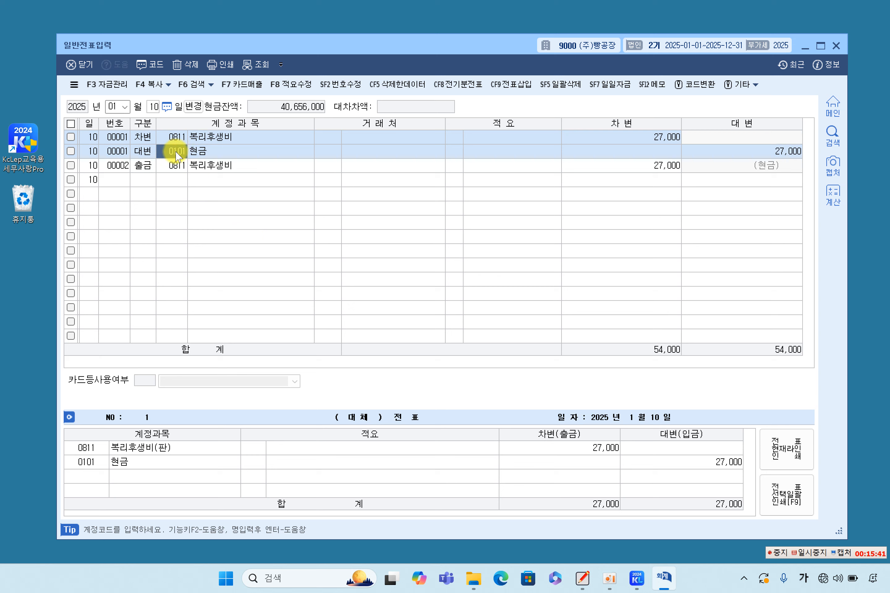
click(71, 138)
click(71, 152)
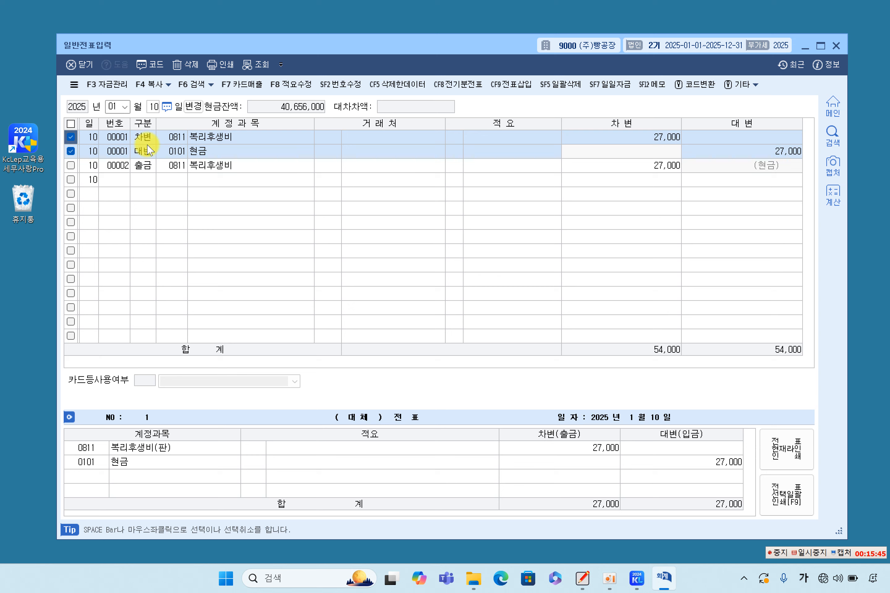
click(169, 137)
click(158, 153)
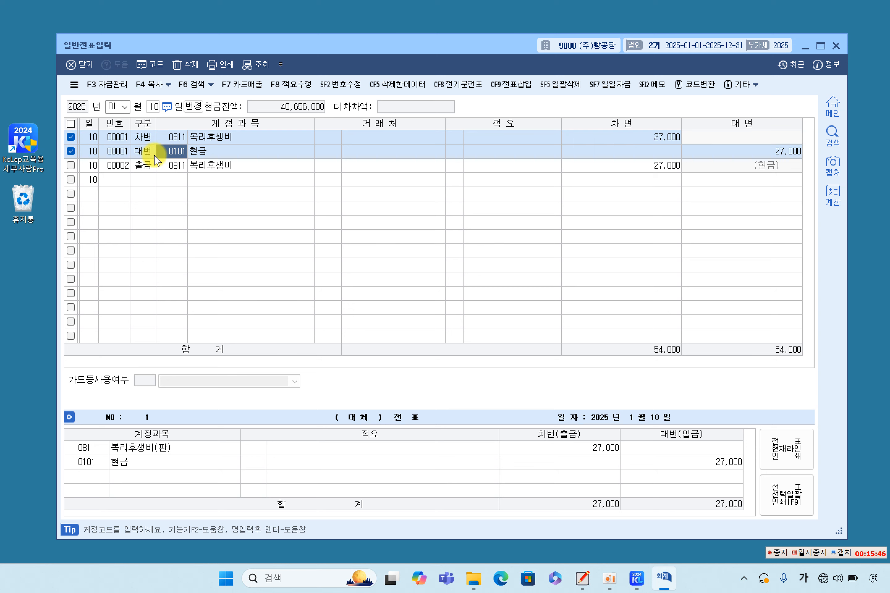
click(71, 141)
click(207, 151)
key(F5)
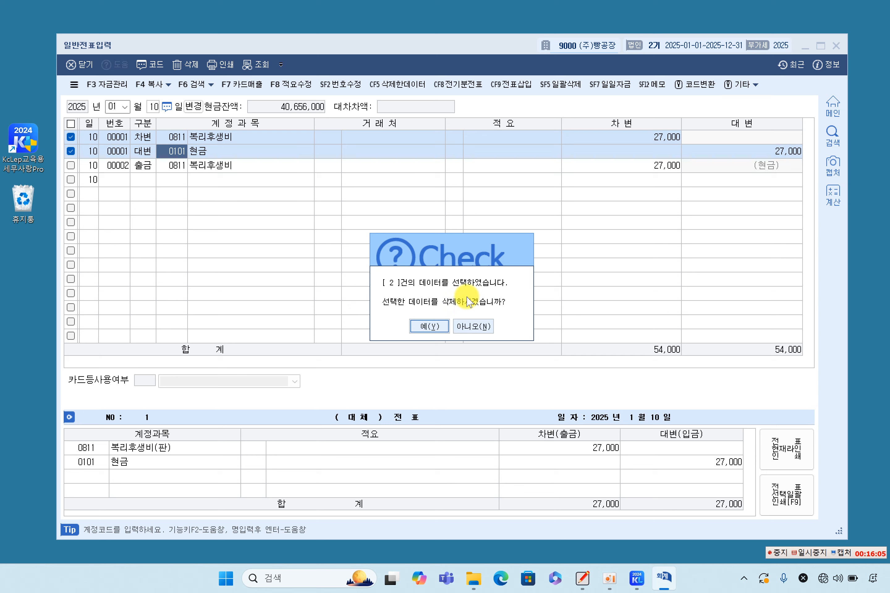
click(427, 327)
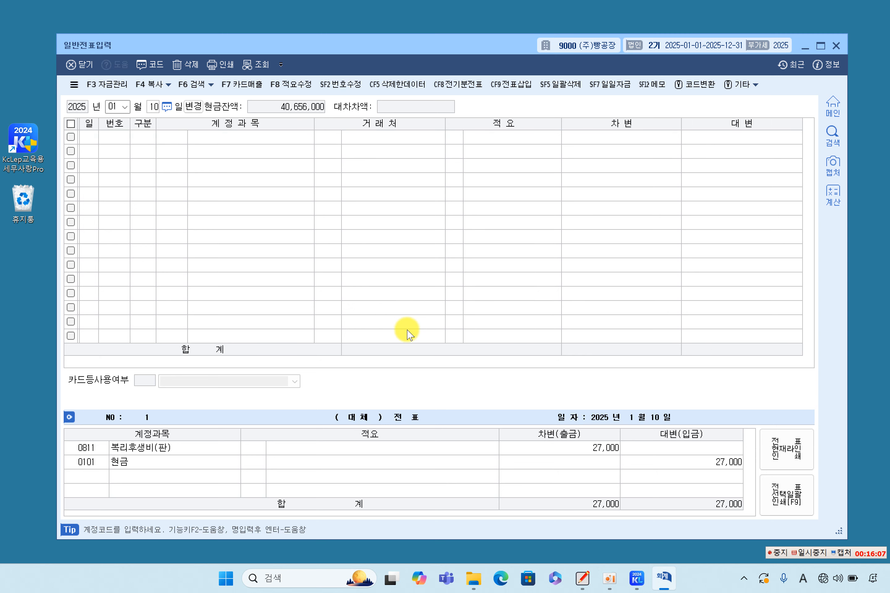
click(173, 141)
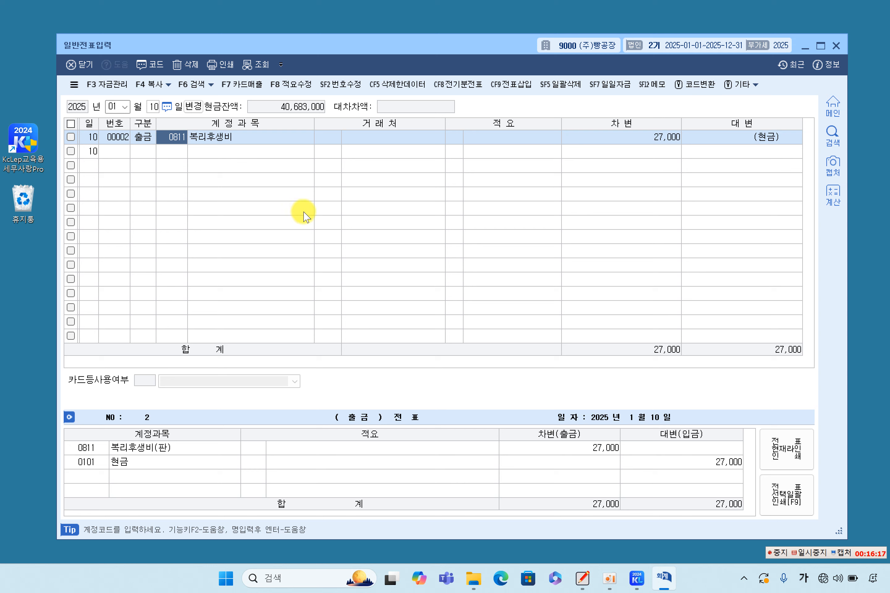
- List the deleted data for January 2025 and examine the deleted 차변 0811 복리후생비 and 대변 0101 현금 rows
click(397, 87)
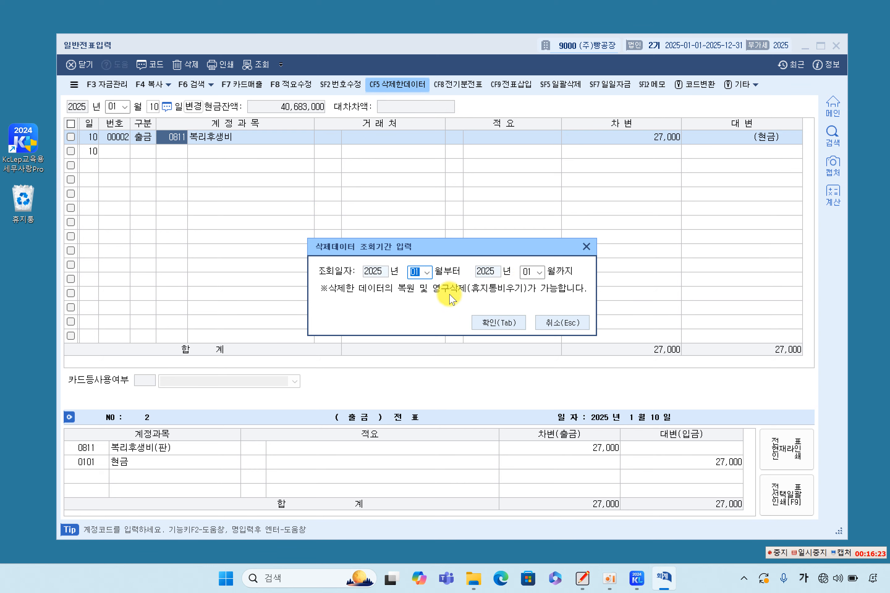
click(496, 324)
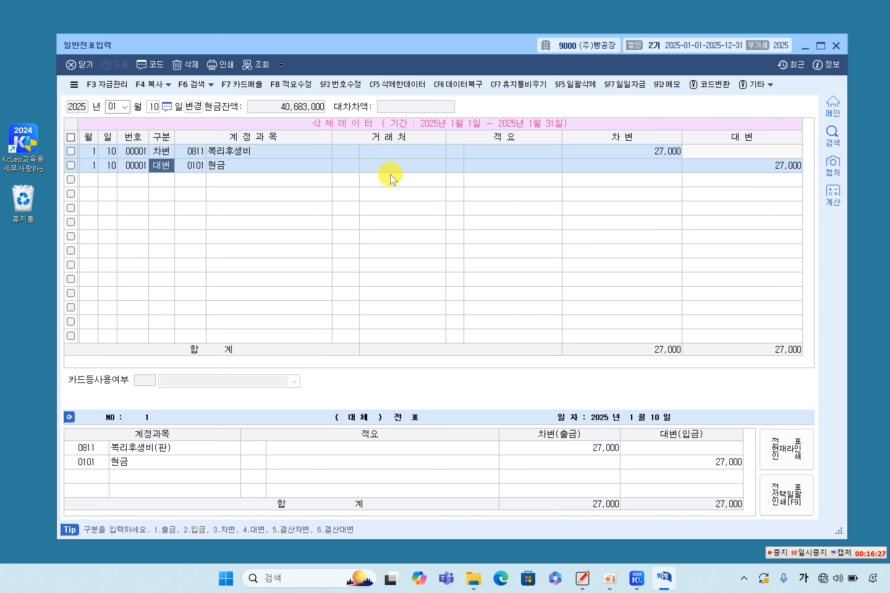
click(193, 148)
click(191, 169)
click(191, 150)
click(192, 171)
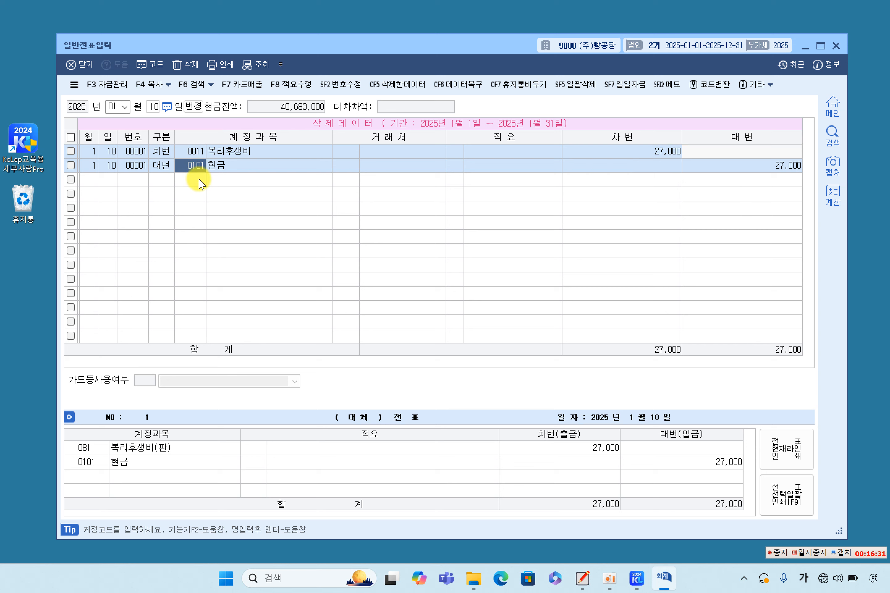
click(194, 153)
click(191, 168)
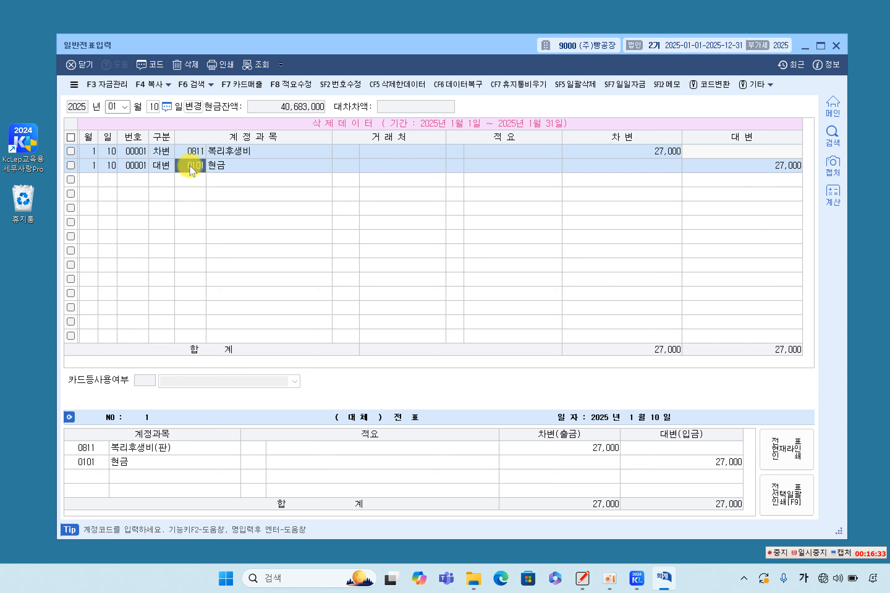
click(199, 155)
click(193, 169)
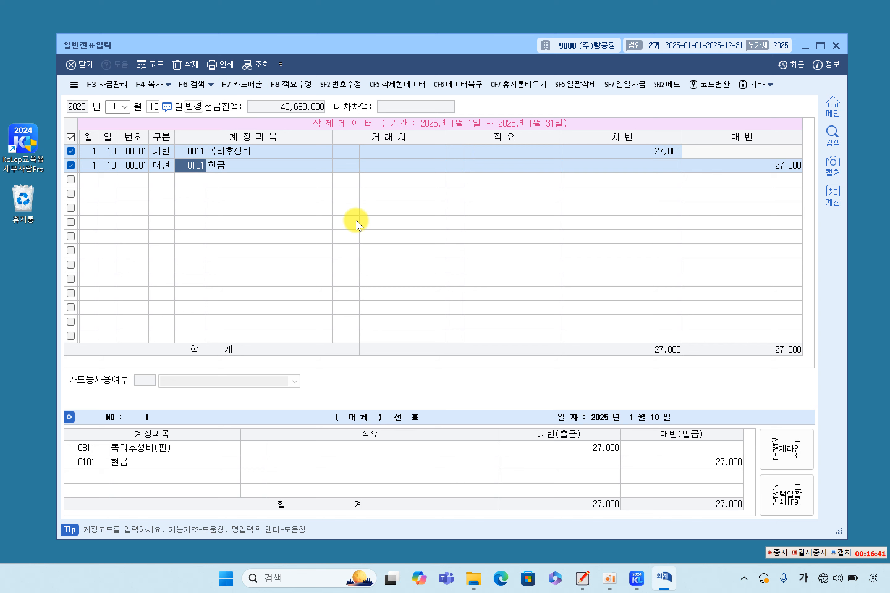
- Call off permanent deletion of the listed data and restore both selected rows of voucher 00001 instead
click(513, 85)
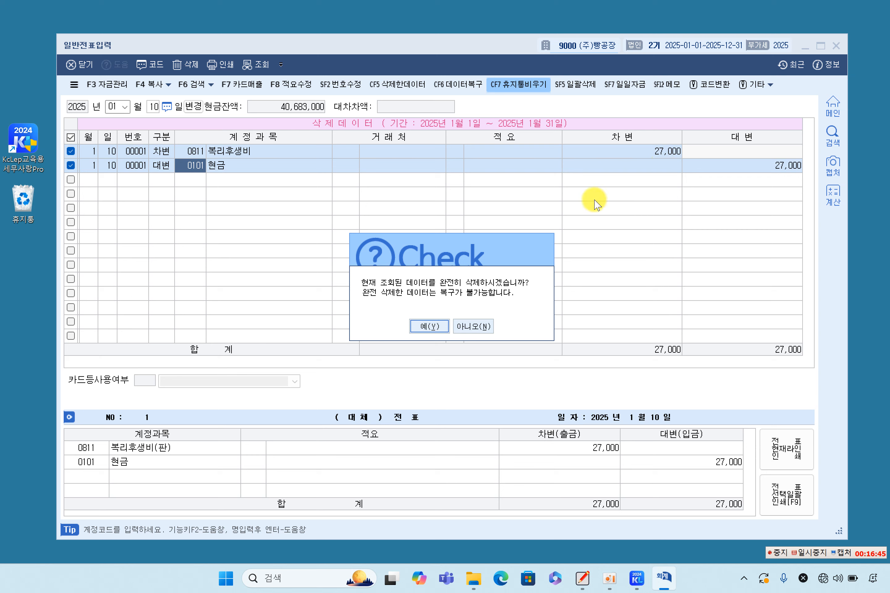
click(475, 326)
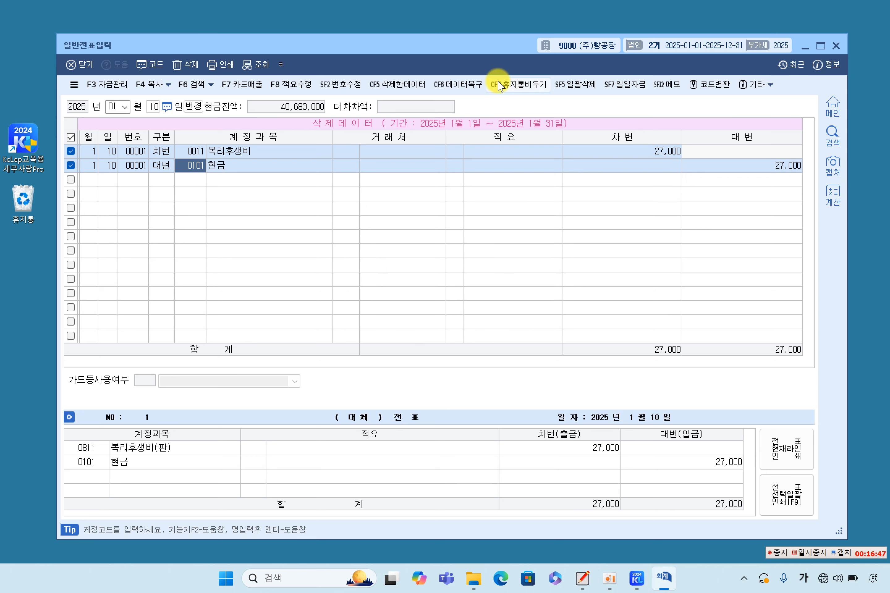
click(458, 85)
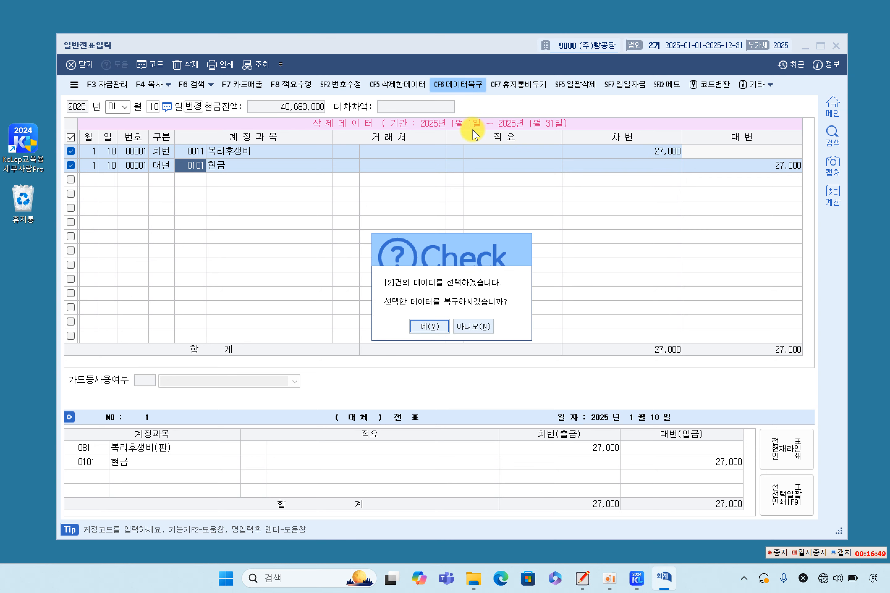
click(430, 327)
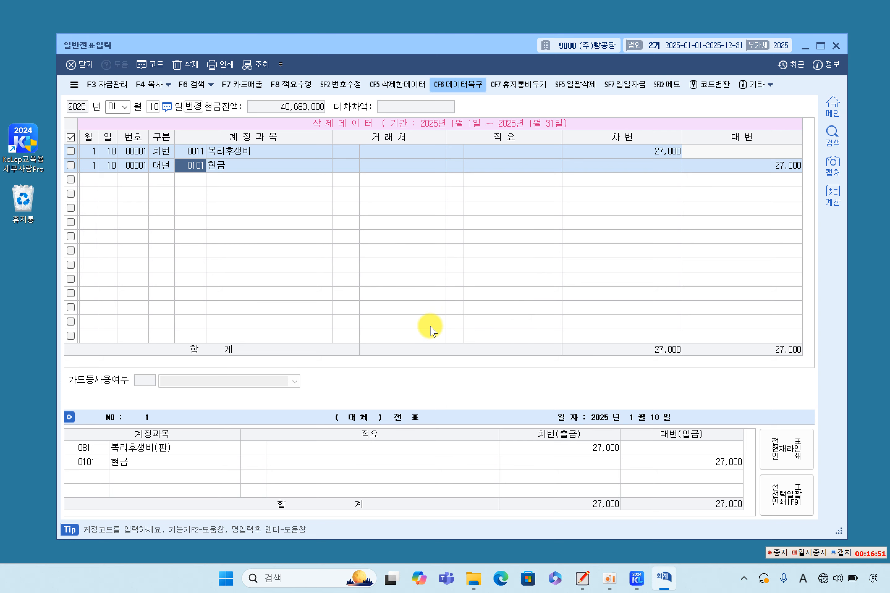
click(437, 319)
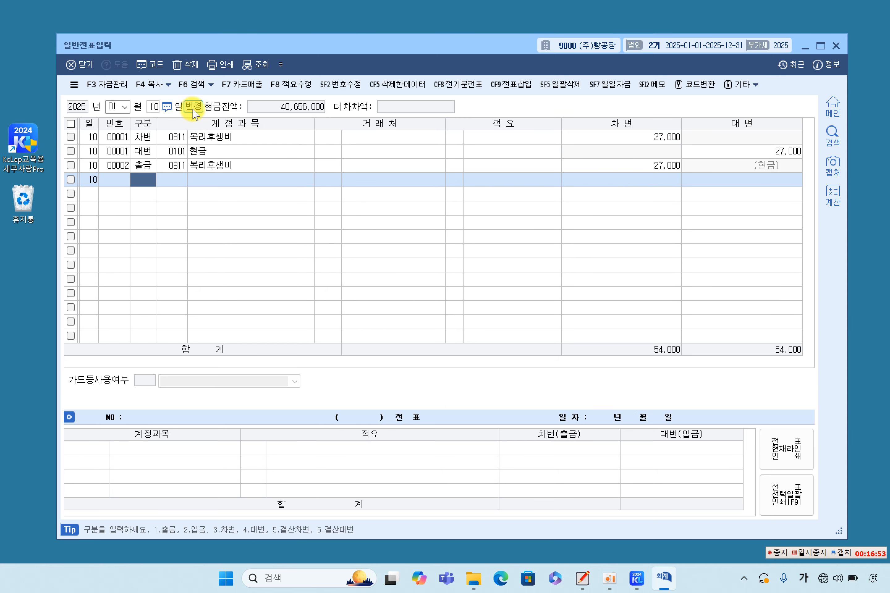
- Delete the restored 차변 and 대변 rows of voucher 00001 again
click(199, 155)
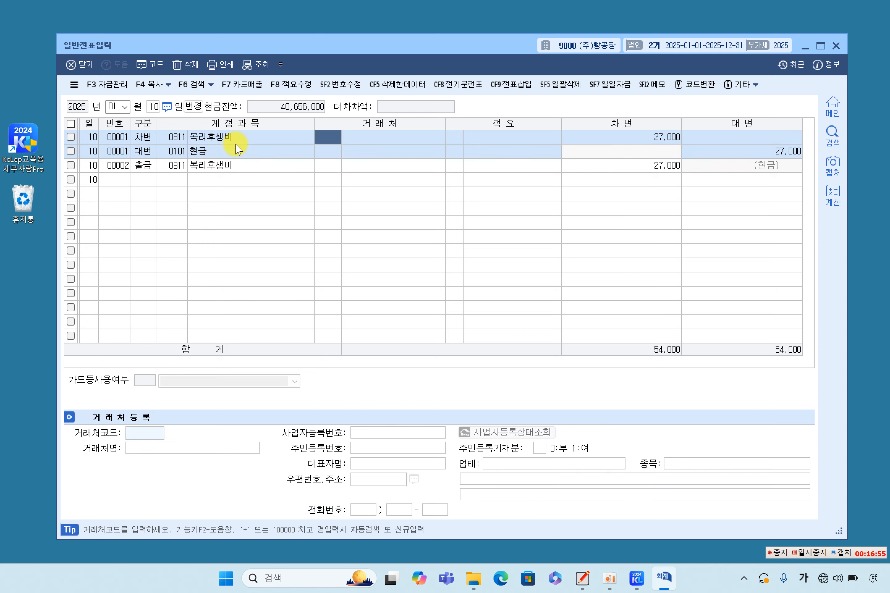
click(70, 136)
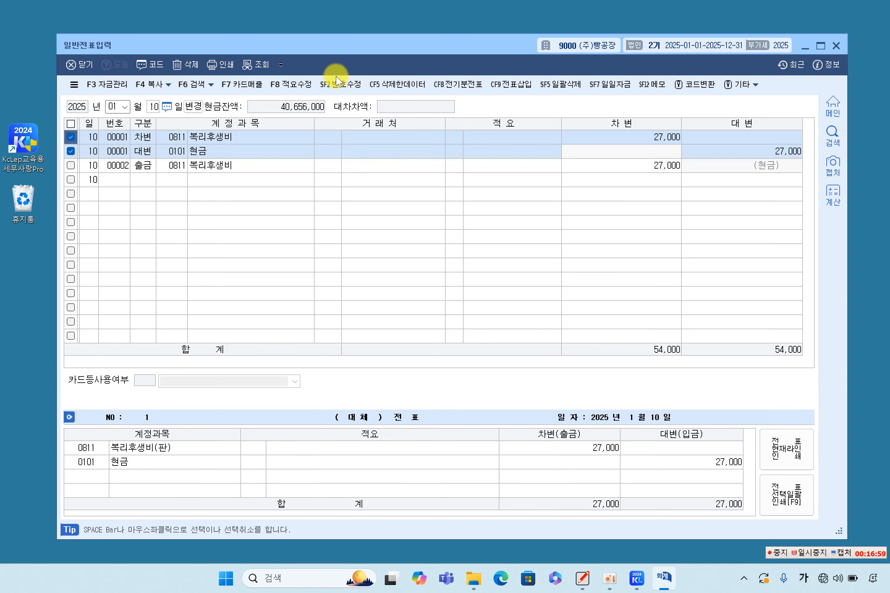
click(189, 64)
click(428, 325)
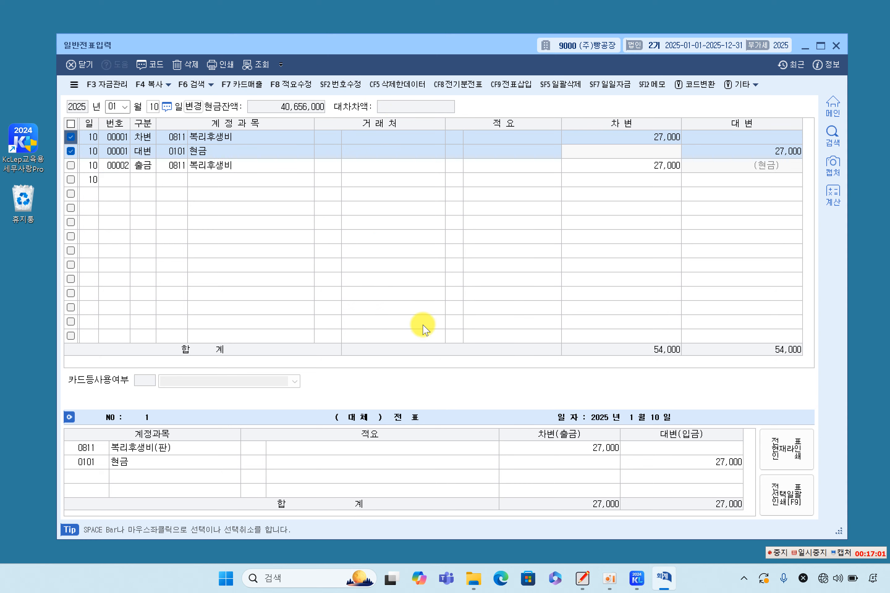
- Permanently delete the January 2025 deleted data of voucher 00001 by emptying the trash, and check the remaining 출금 voucher
click(404, 84)
click(495, 323)
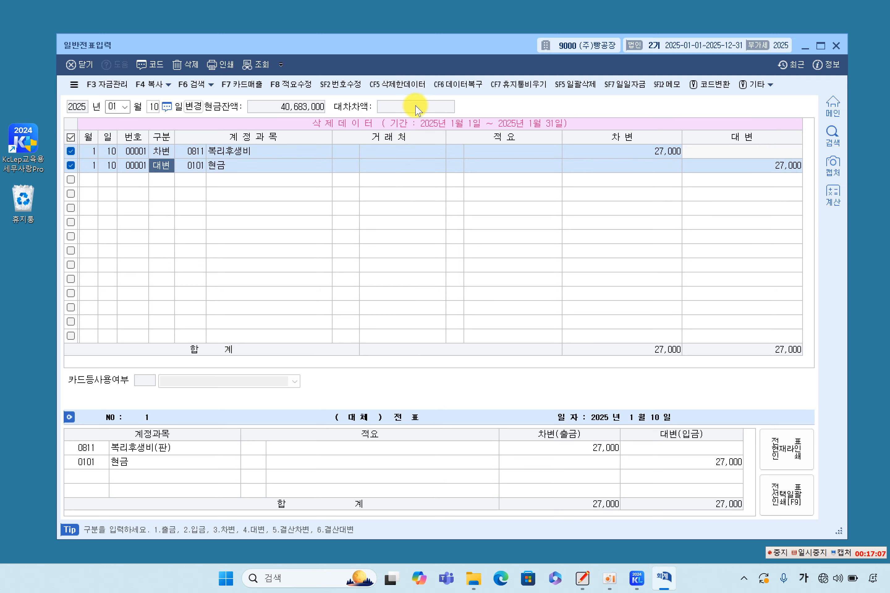
click(525, 84)
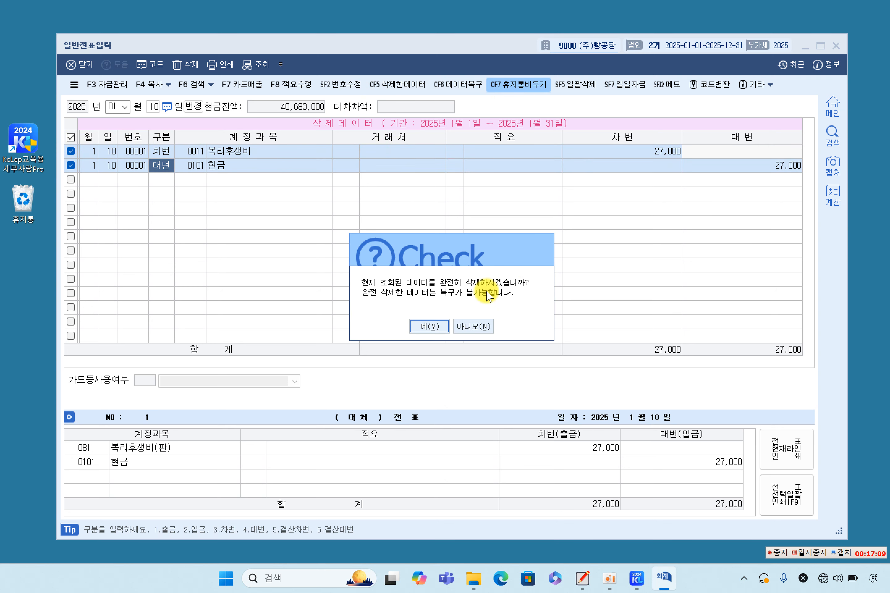
click(429, 328)
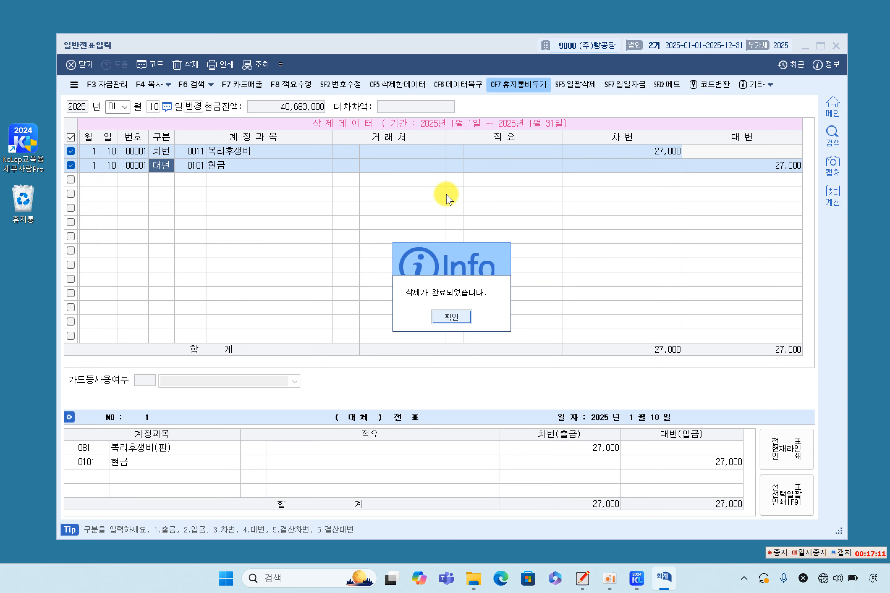
click(461, 318)
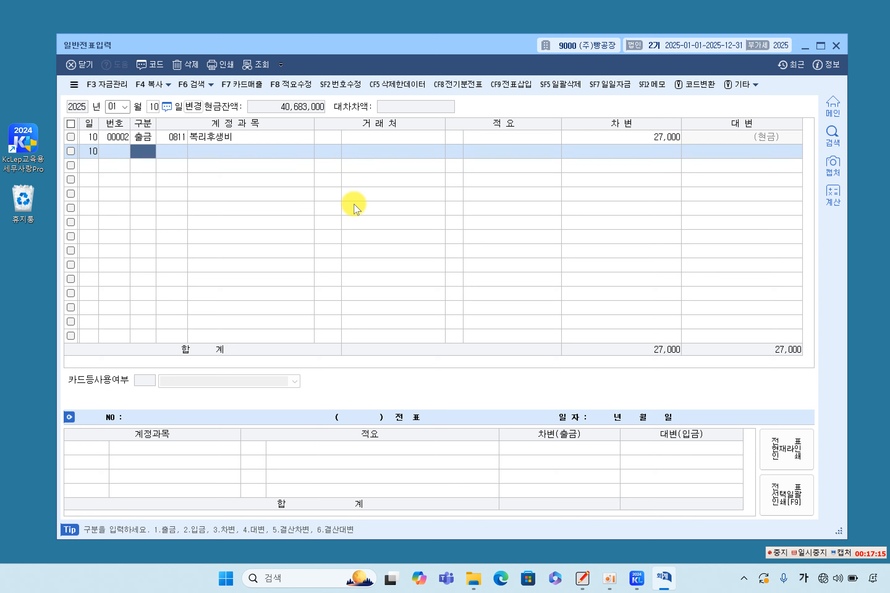
click(174, 138)
click(142, 136)
click(175, 141)
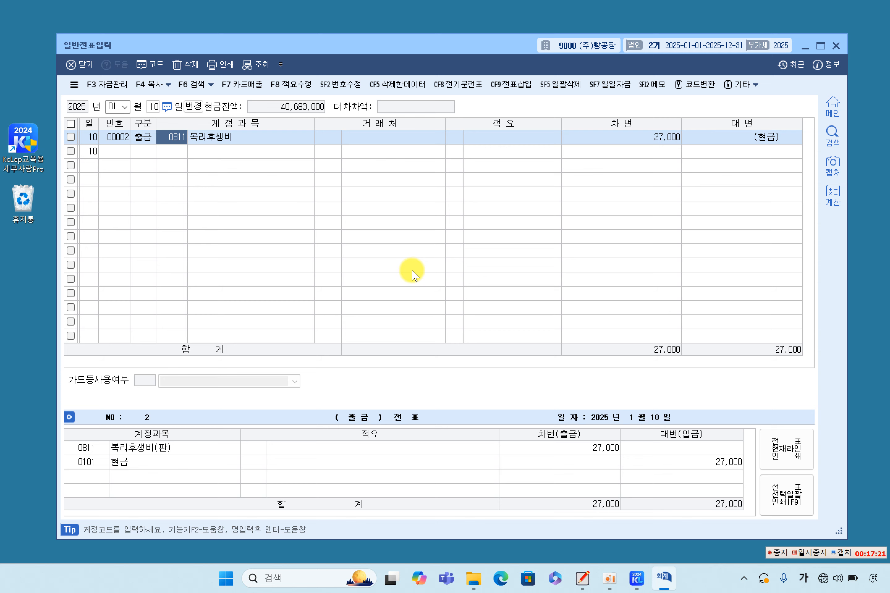
- Switch to QuickNote Whiteboard and review the January 10 receipt, its journal entry, the sample voucher screen and the numbered notes
click(573, 580)
scroll(448, 364, down, 10)
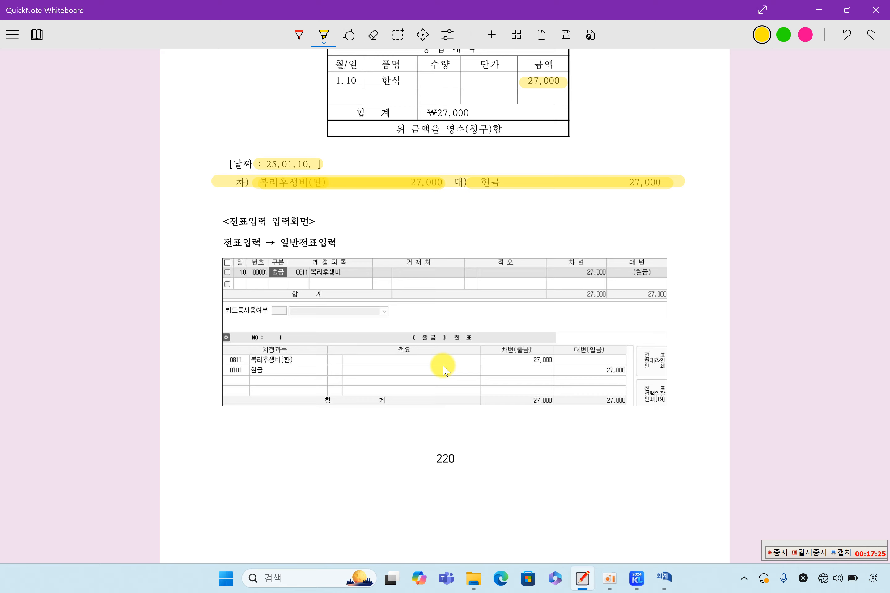
scroll(443, 372, up, 3)
scroll(432, 368, up, 4)
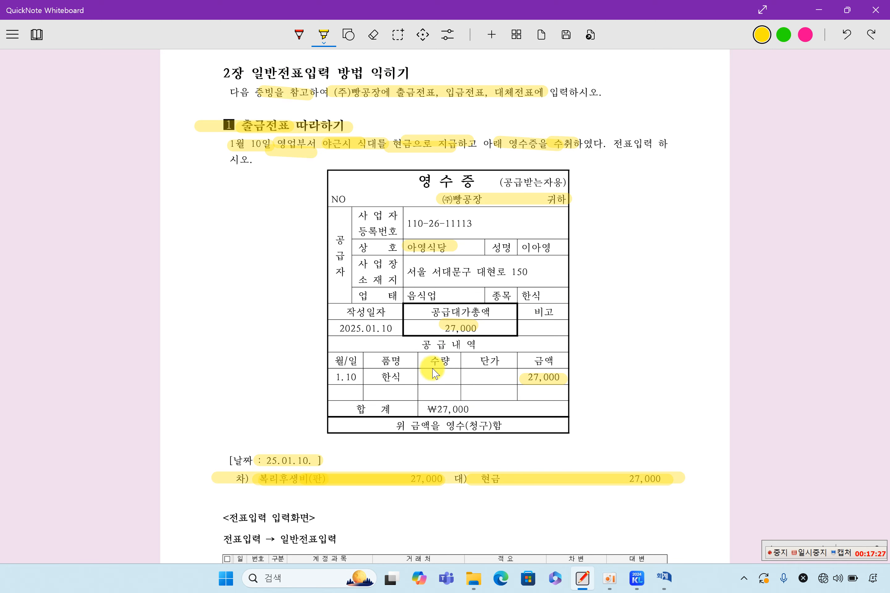
scroll(431, 383, down, 2)
scroll(484, 418, down, 2)
scroll(484, 418, down, 2)
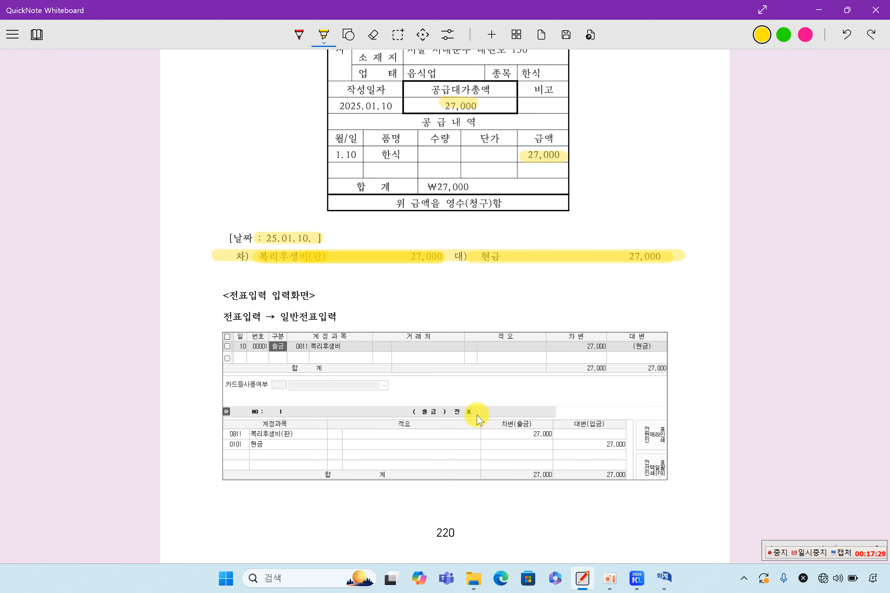
scroll(477, 414, down, 1)
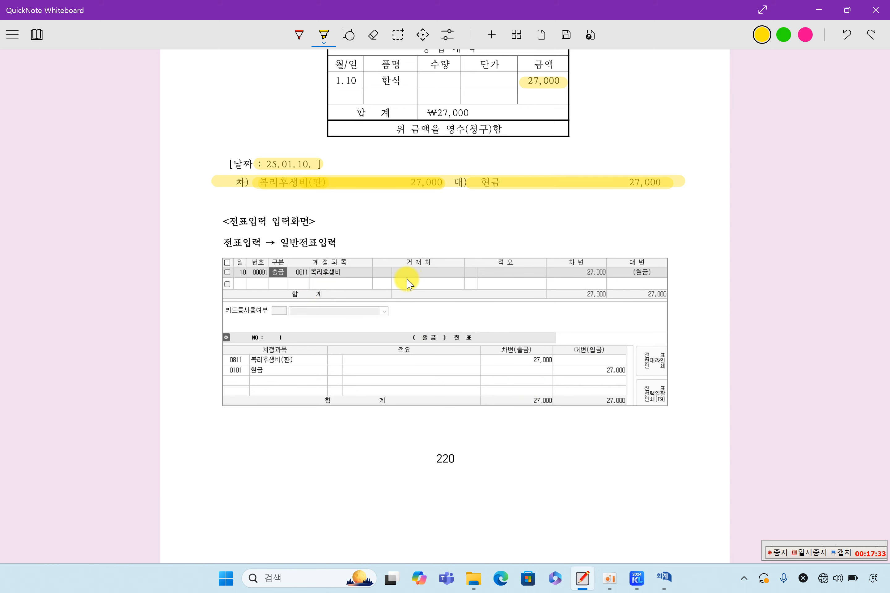
scroll(406, 287, down, 9)
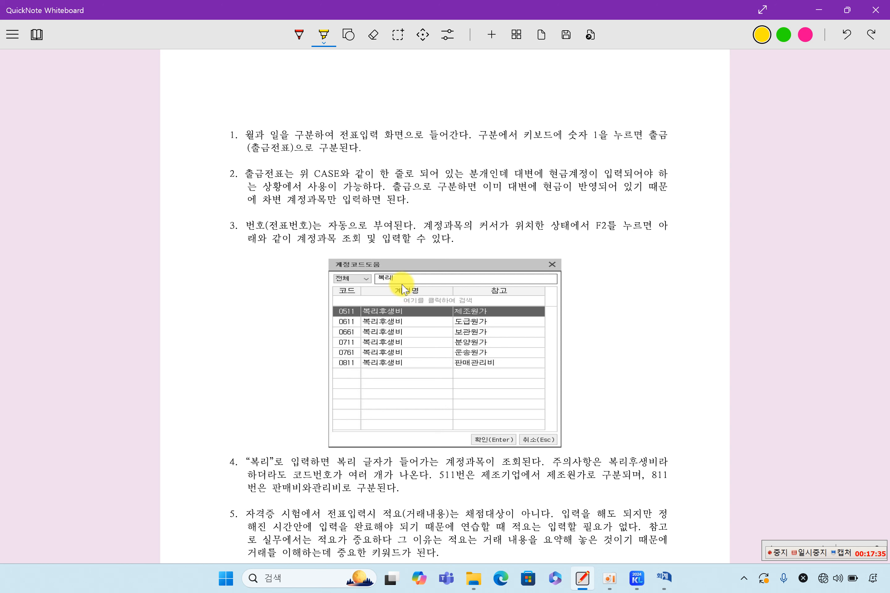
- Highlight in yellow the key phrases of note 1: 월과 일을 구분하여, 숫자 1을 and (출금전표)으로 구분
drag(240, 134, 341, 146)
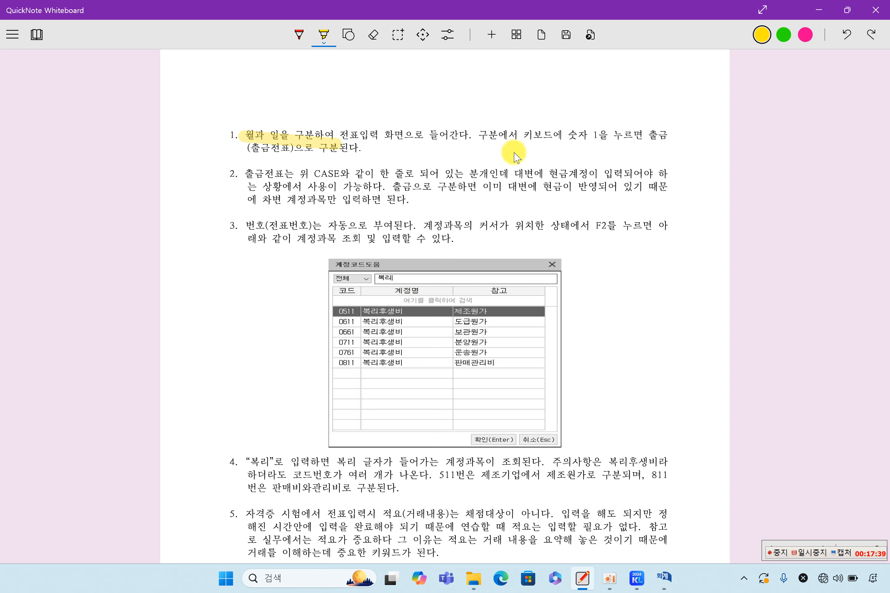
drag(579, 135, 623, 133)
drag(249, 147, 340, 149)
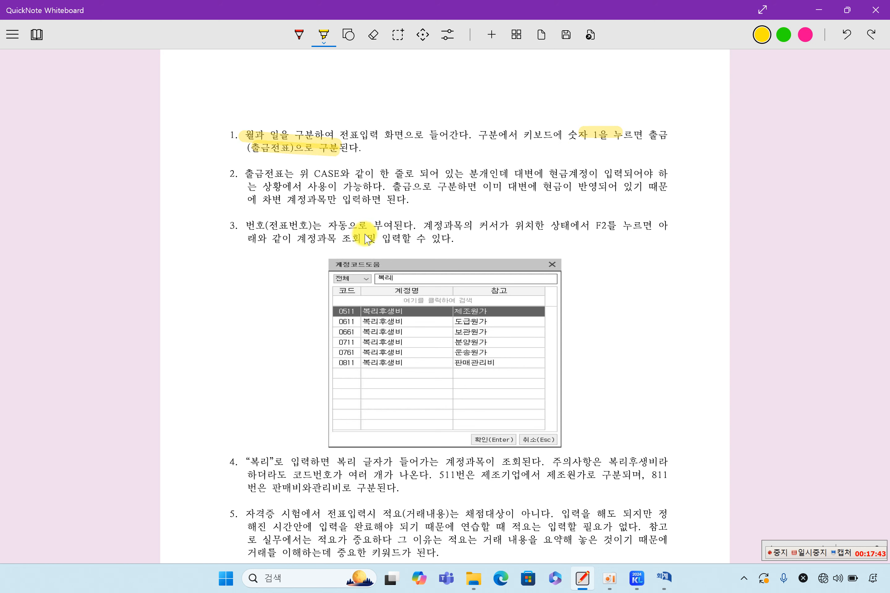
- Highlight note 2's key phrases on 출금전표, the one-line entry, cash already on the 대변 side, and entering only the 차변 account
mouse_move(405, 175)
mouse_down()
mouse_move(379, 174)
mouse_move(603, 176)
mouse_up()
drag(237, 170, 287, 170)
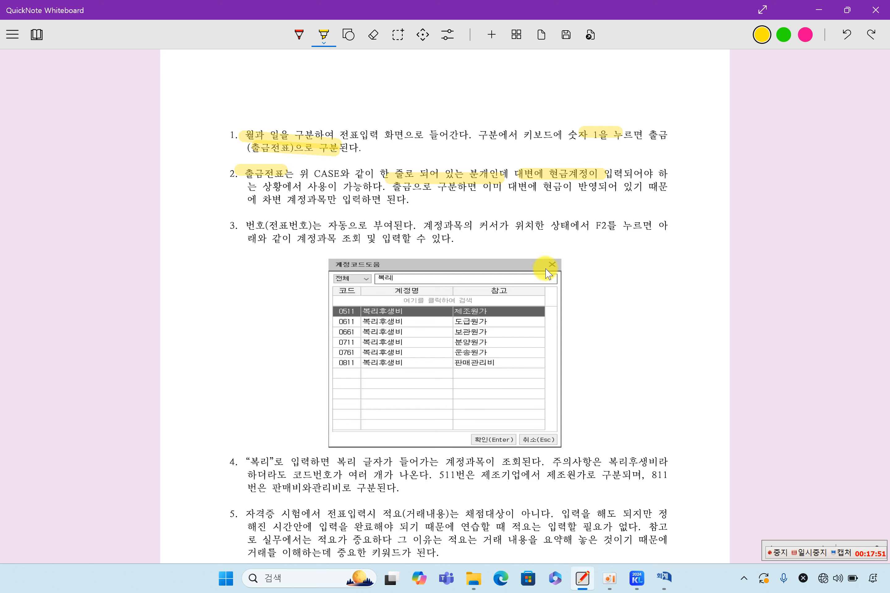
drag(485, 192, 660, 192)
drag(262, 199, 367, 204)
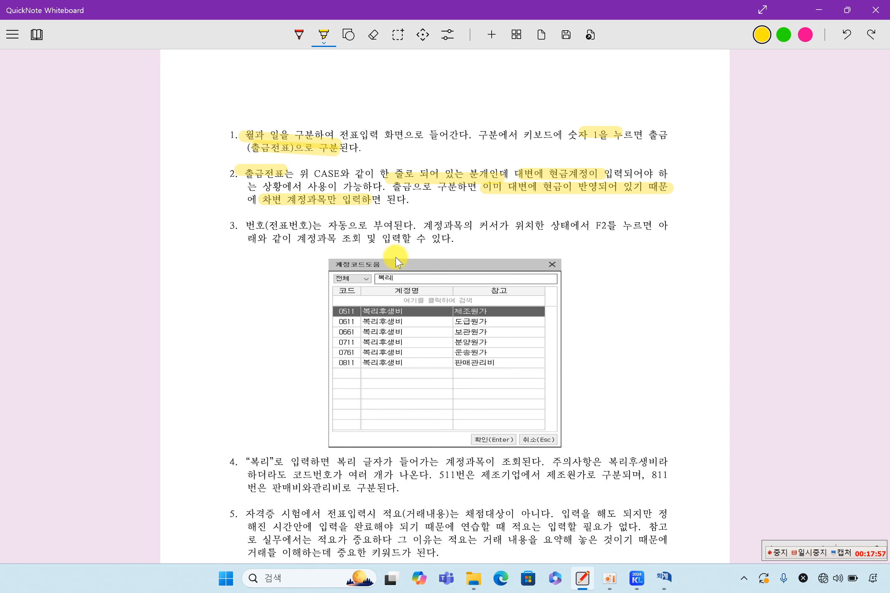
- Highlight the phrase 번호(전표번호)는 자동으로 in note 3
scroll(397, 263, down, 2)
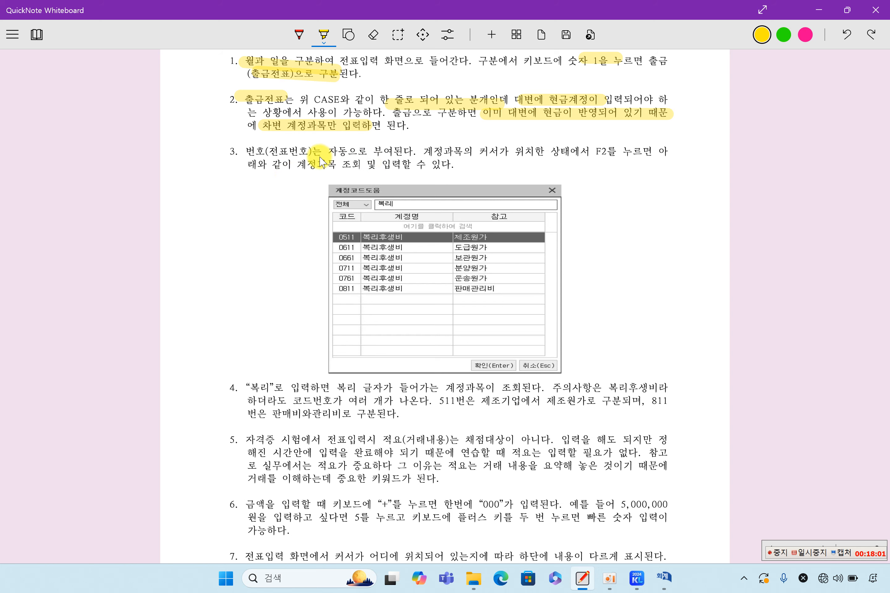
drag(252, 153, 366, 153)
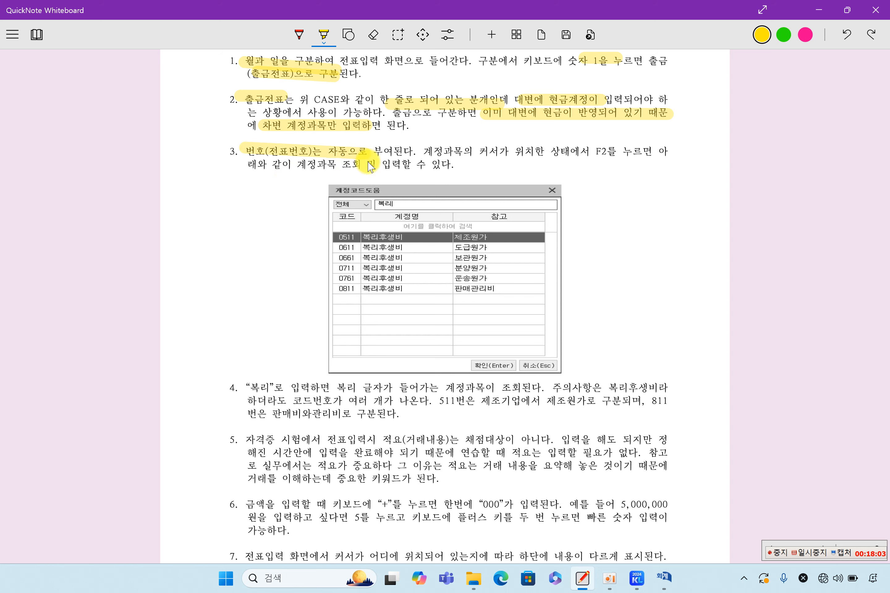
- Switch to the 일반전표입력 window and examine the 번호 and 구분 fields of the January 10 voucher
click(664, 578)
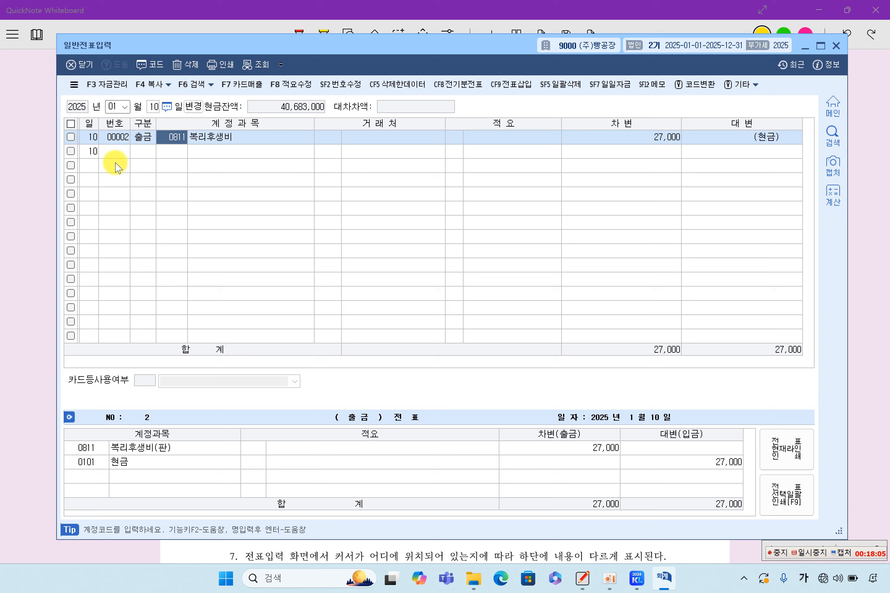
click(129, 138)
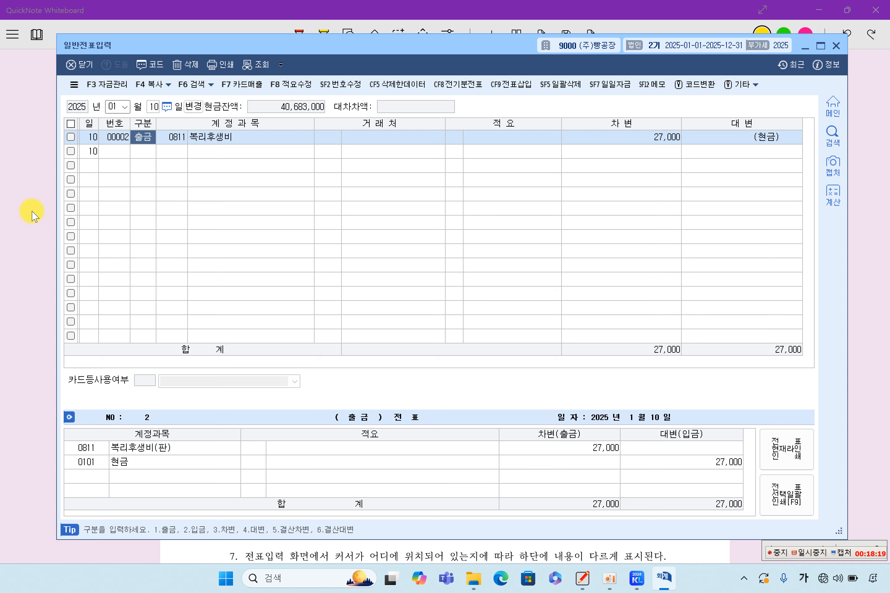
- Return to QuickNote Whiteboard and highlight F2를 누르면 and 계정과목 조회 in note 3
click(38, 193)
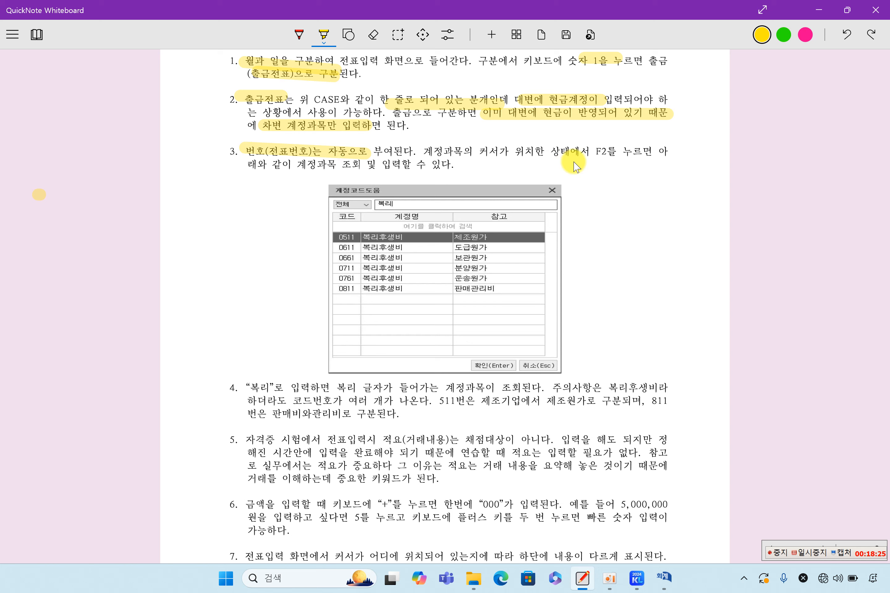
drag(596, 153, 653, 153)
drag(291, 170, 370, 168)
- Highlight note 4's key phrases on searching 복리, 복리후생비 having several code numbers, 511번 as 제조원가, and the 판매비와관리비 classification
scroll(450, 328, down, 2)
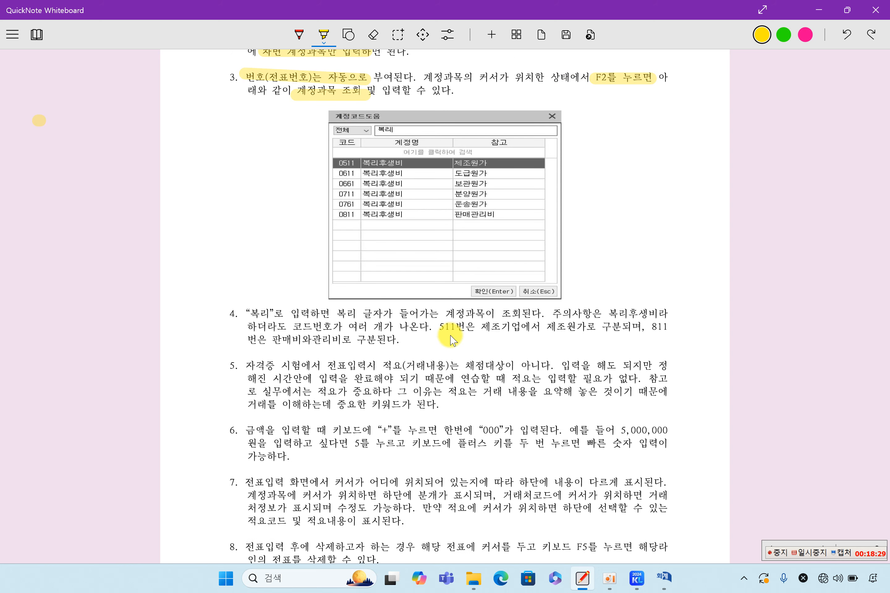
drag(243, 314, 268, 313)
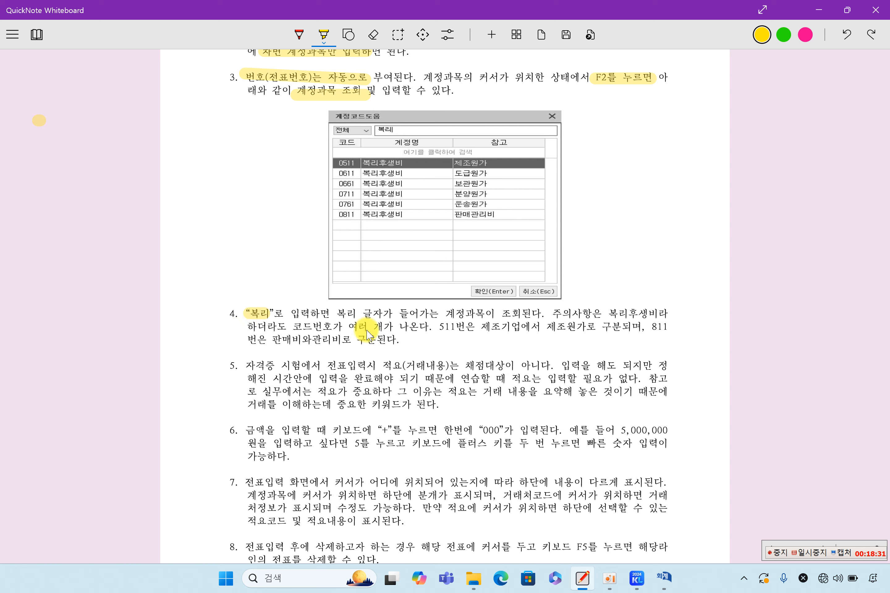
drag(458, 315, 509, 318)
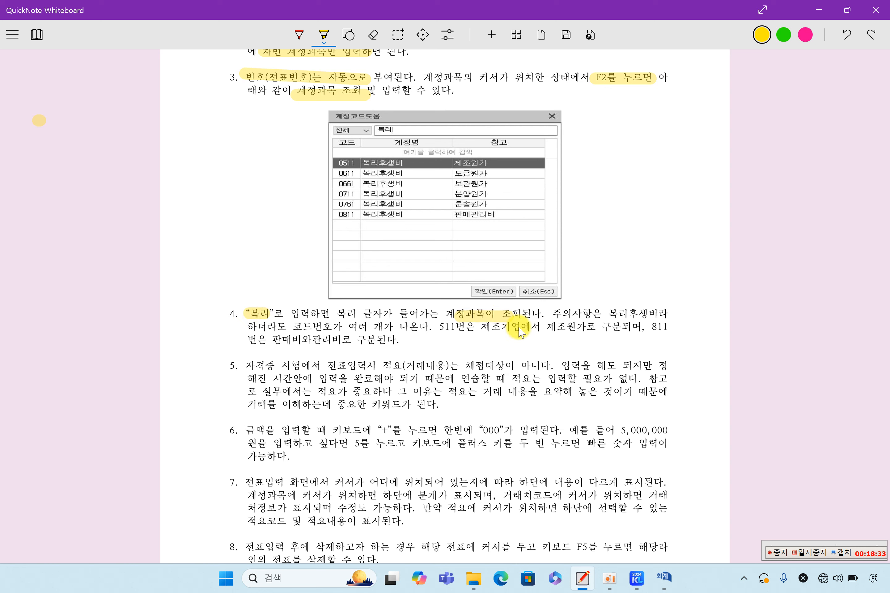
drag(605, 316, 651, 322)
mouse_move(274, 340)
mouse_down()
mouse_move(341, 326)
mouse_move(647, 332)
mouse_up()
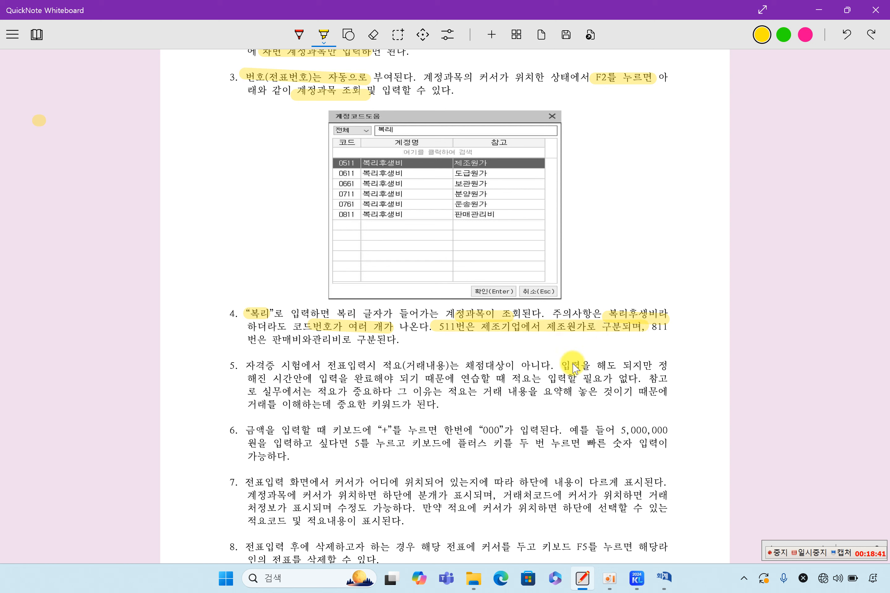
drag(250, 340, 397, 340)
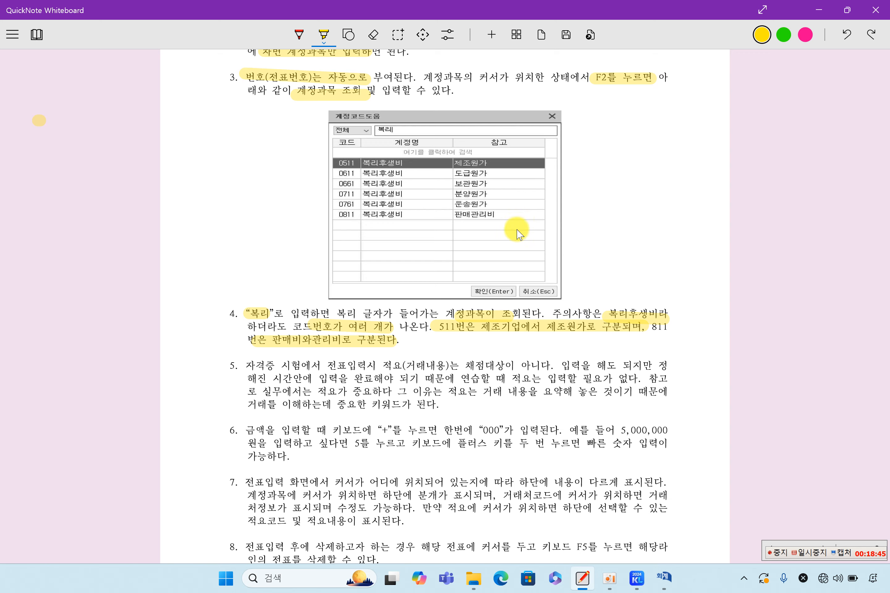
- Highlight note 5's key phrases on 적요 not being graded or needed, and its practical importance as a transaction summary, marking 적요(거래내용)는 채점대상이 아니다 twice
scroll(475, 398, down, 4)
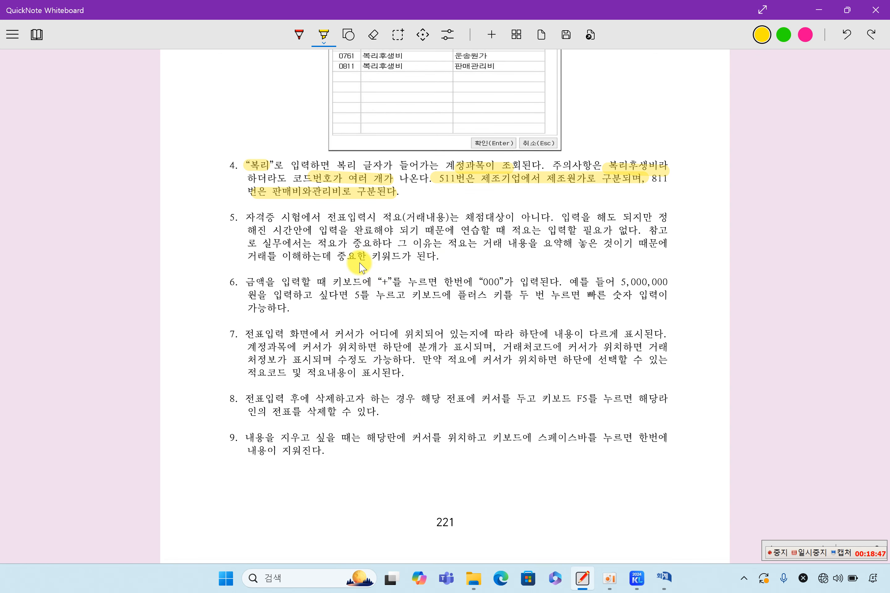
drag(383, 218, 551, 217)
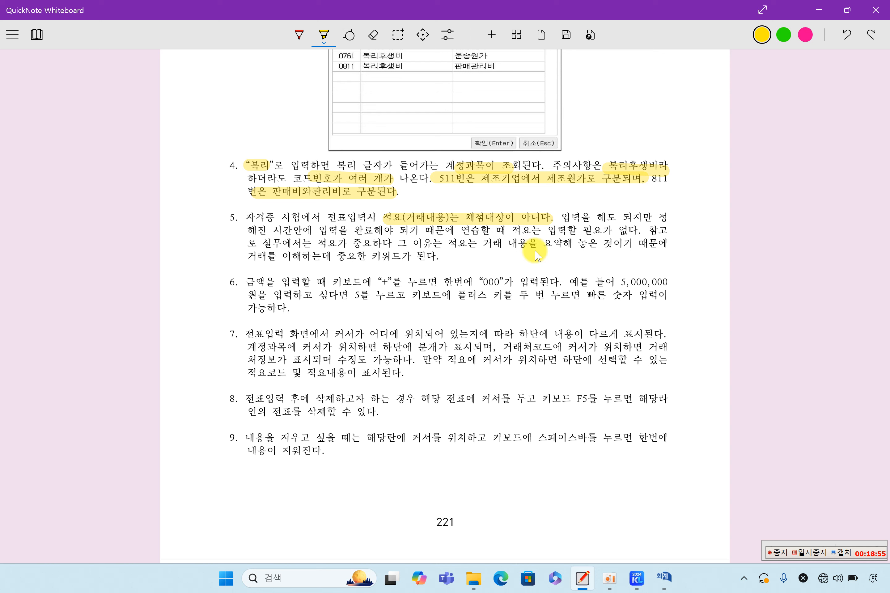
drag(573, 234, 637, 231)
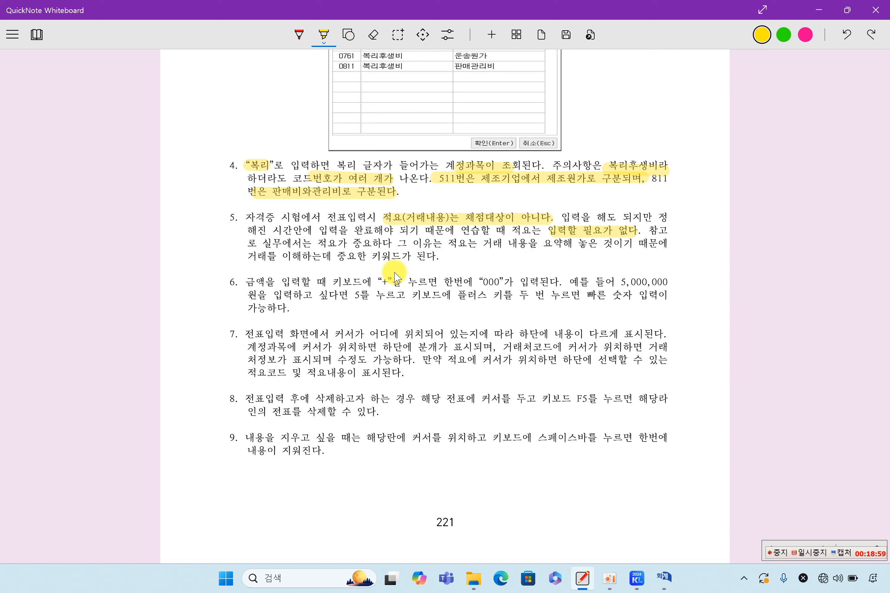
drag(317, 244, 370, 250)
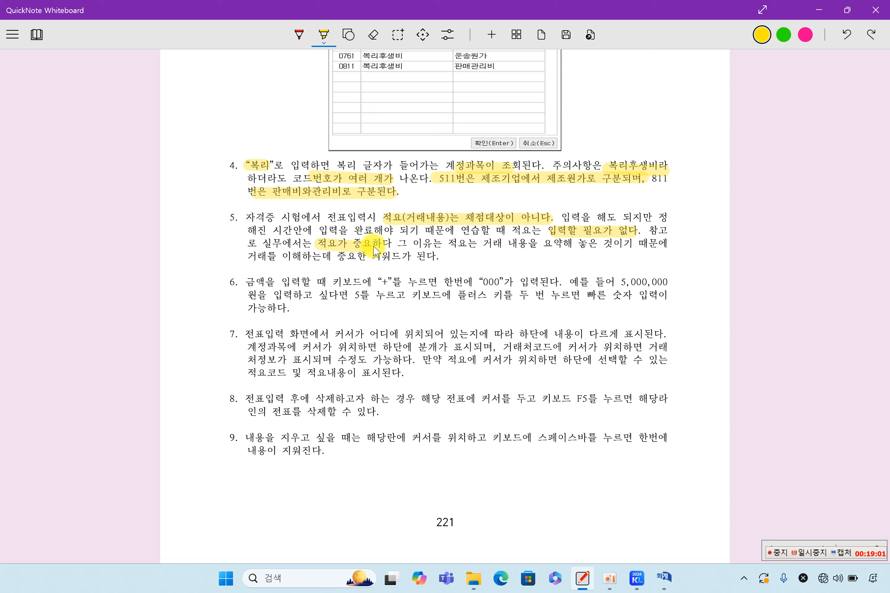
drag(490, 244, 621, 247)
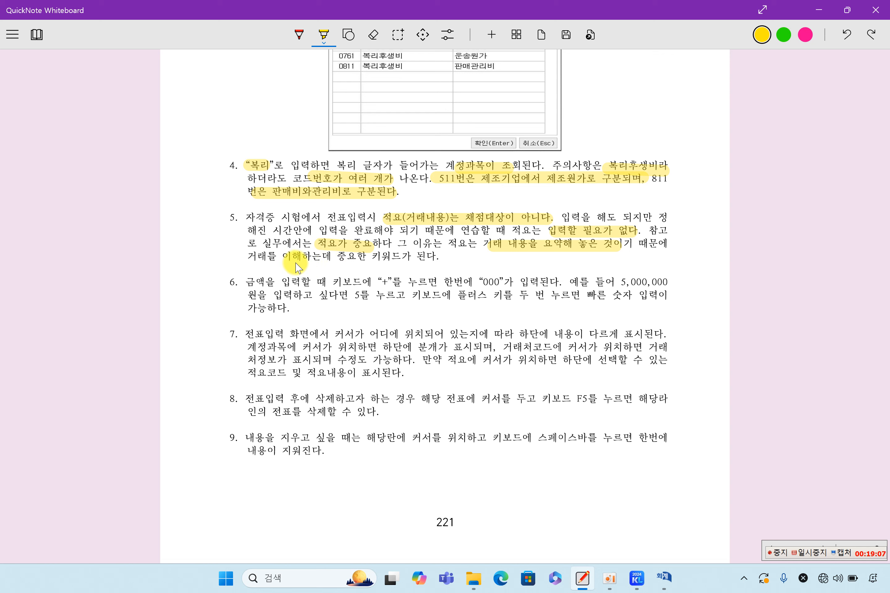
drag(245, 255, 411, 261)
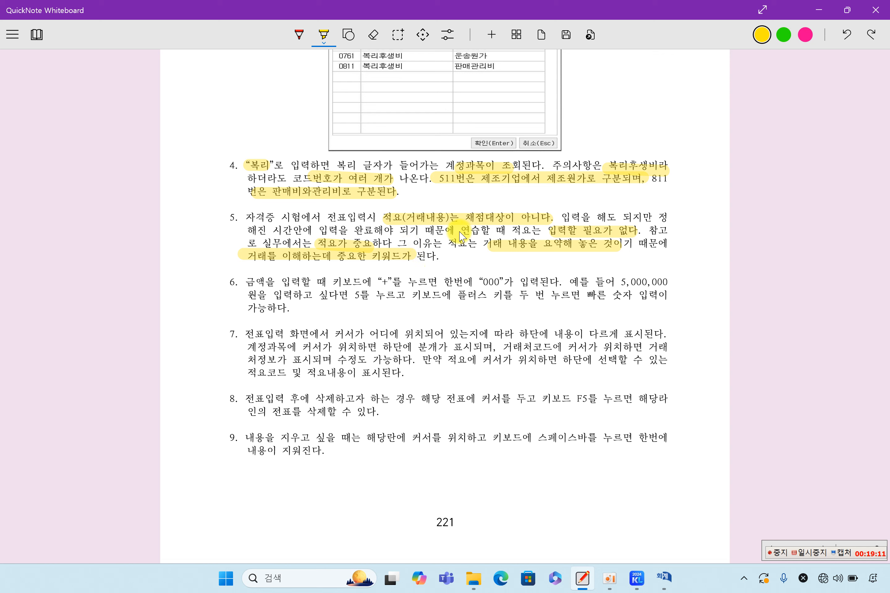
drag(379, 215, 556, 222)
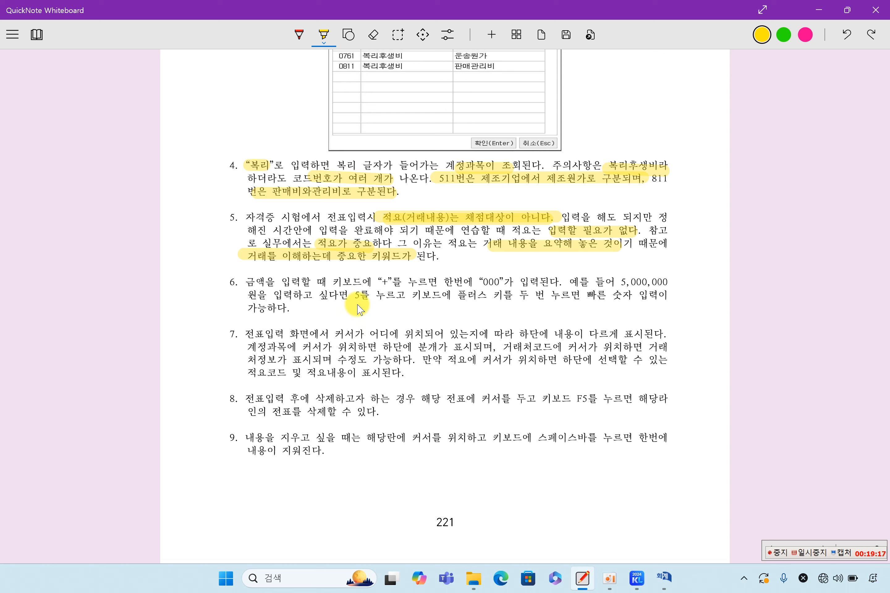
- Highlight note 6's phrases on “+”, “000”, 5,000,000 and the double-plus shortcut, and 커서가 어디에 위치되어 있는 in note 7
drag(368, 282, 540, 282)
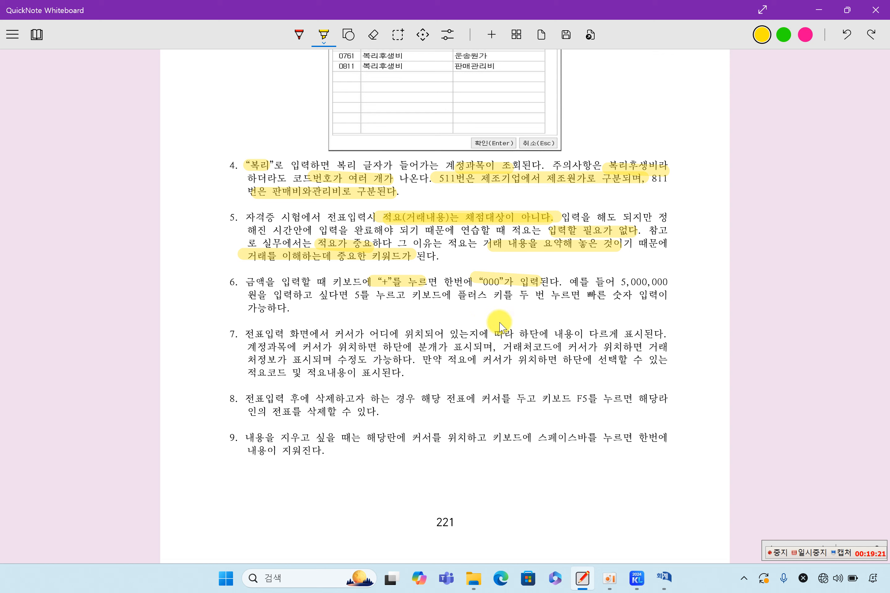
drag(609, 282, 671, 287)
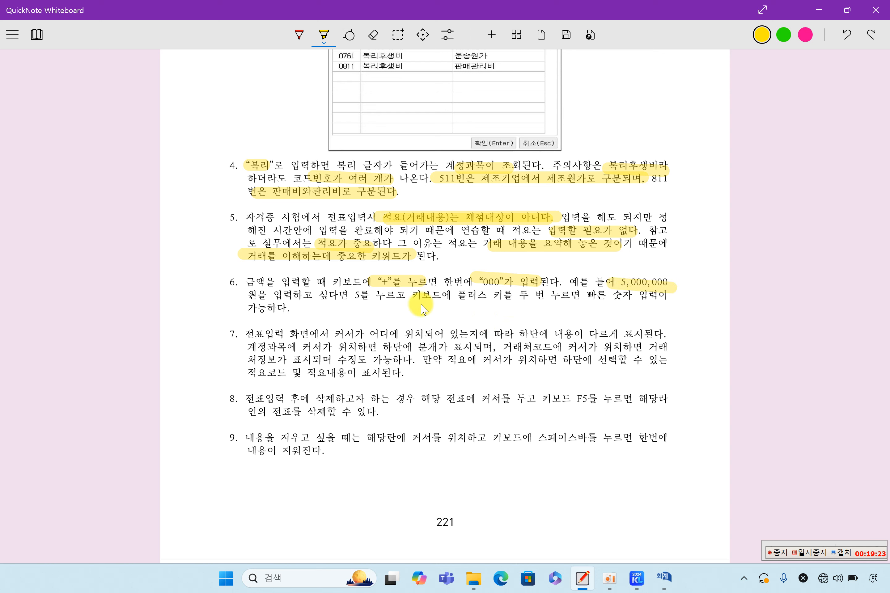
drag(467, 296, 621, 297)
scroll(408, 385, down, 3)
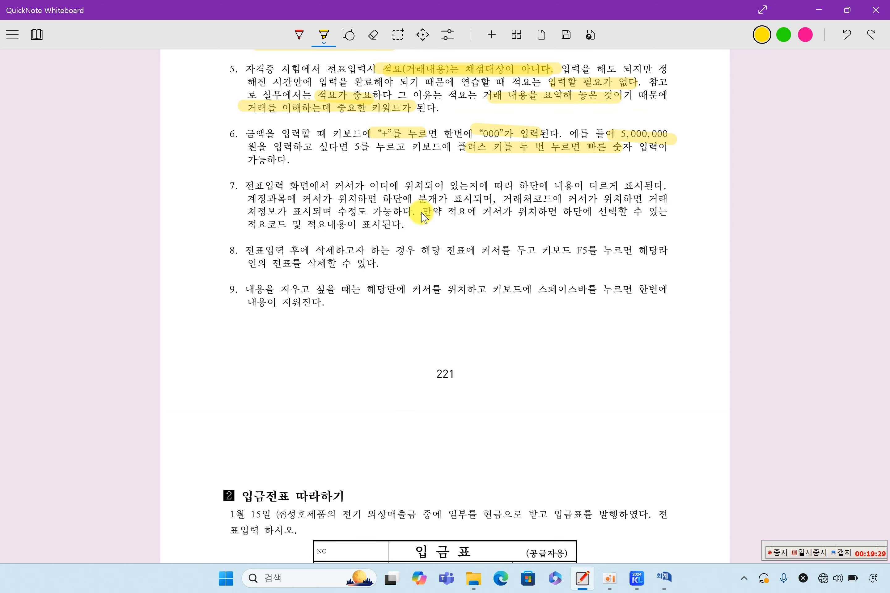
drag(336, 186, 465, 188)
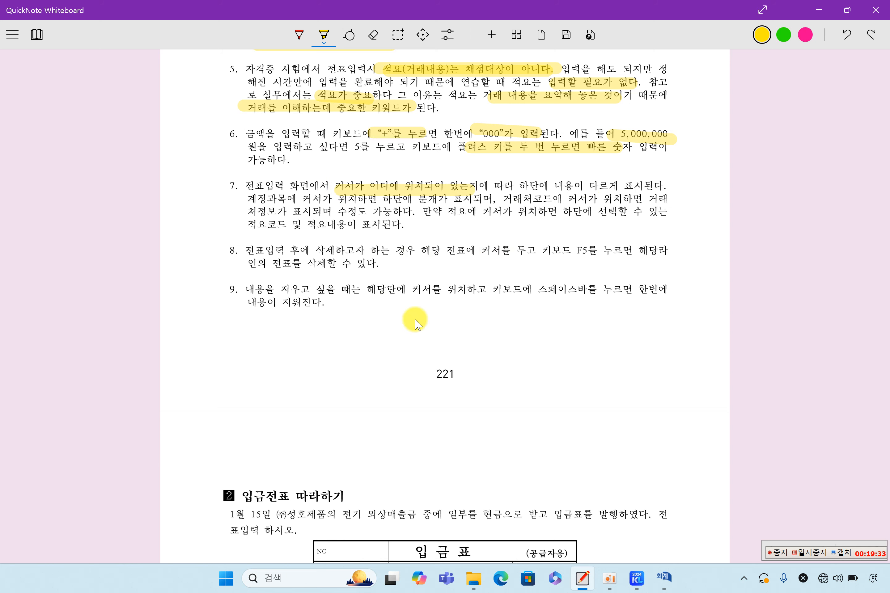
- In 일반전표입력, examine how the lower area changes between the 계정과목, 거래처, 적요 and 차변 fields of the January 10 voucher
click(664, 579)
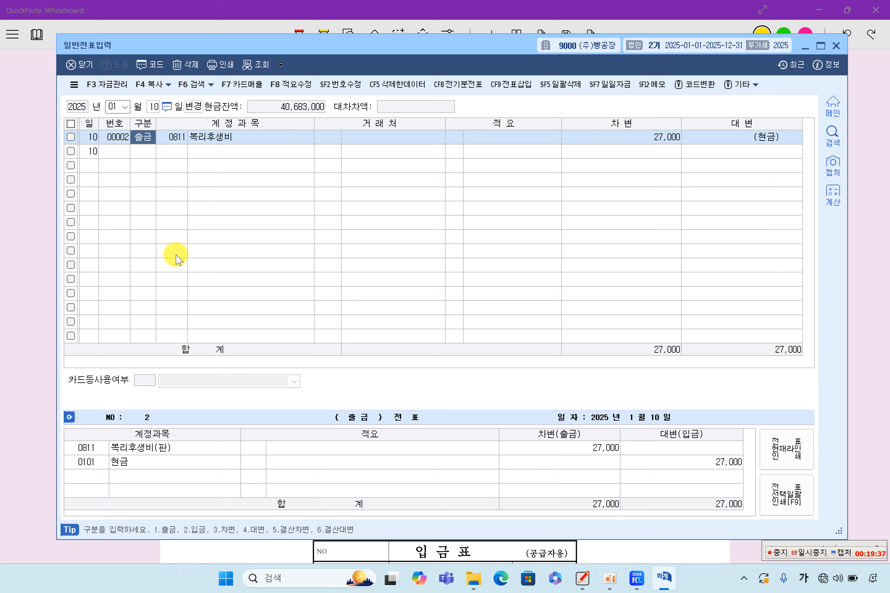
click(177, 453)
click(179, 465)
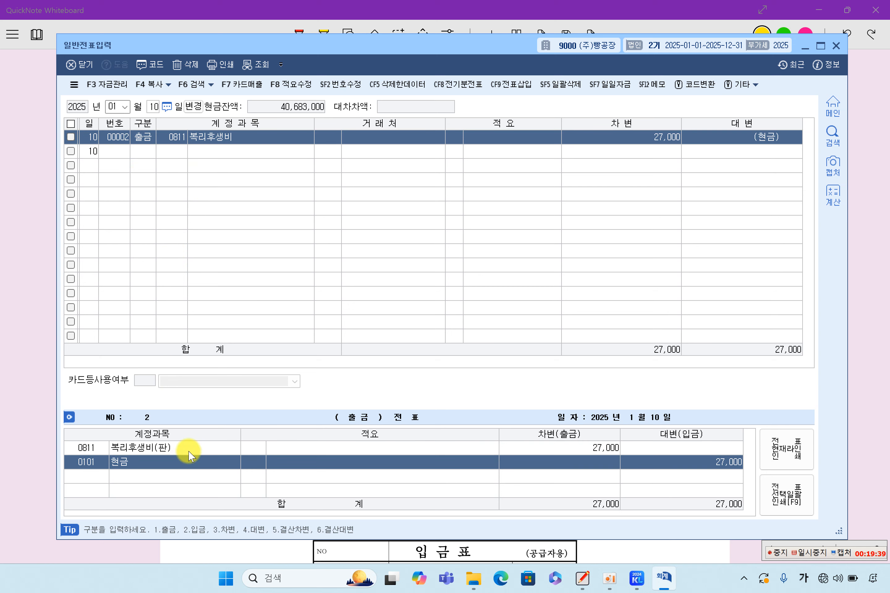
click(174, 137)
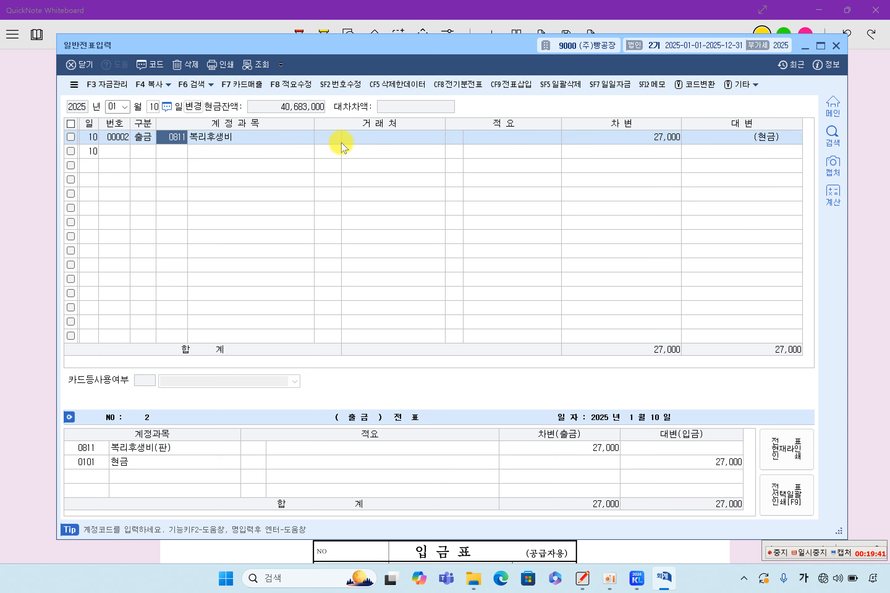
click(328, 138)
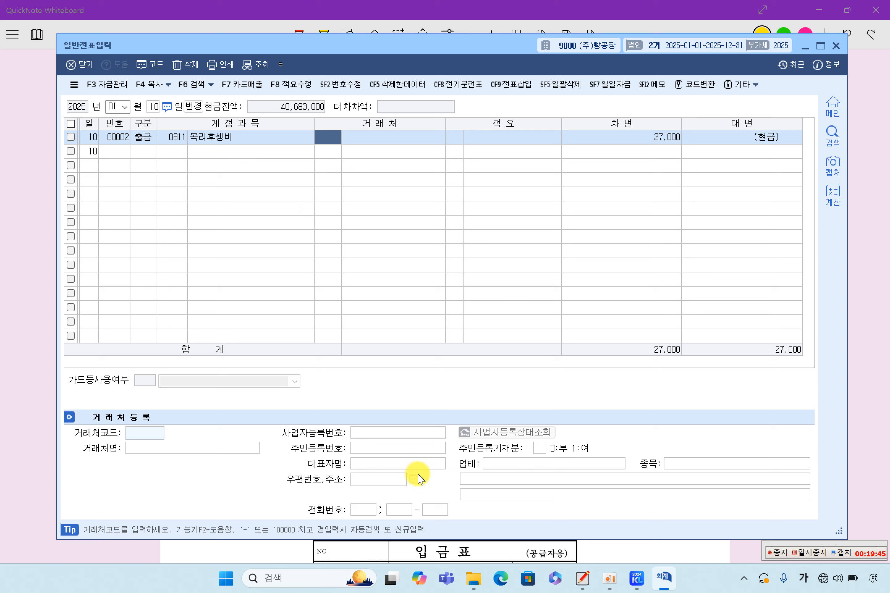
click(461, 143)
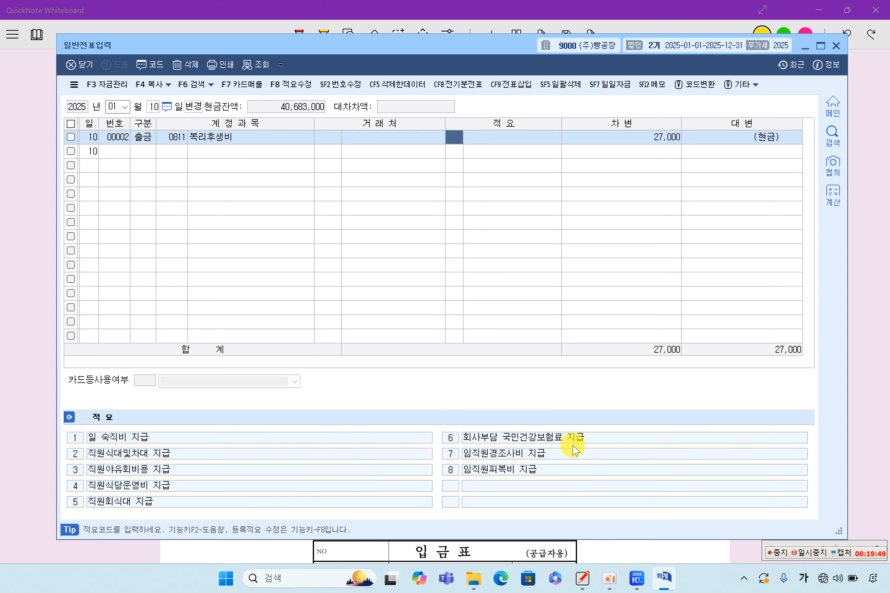
click(666, 138)
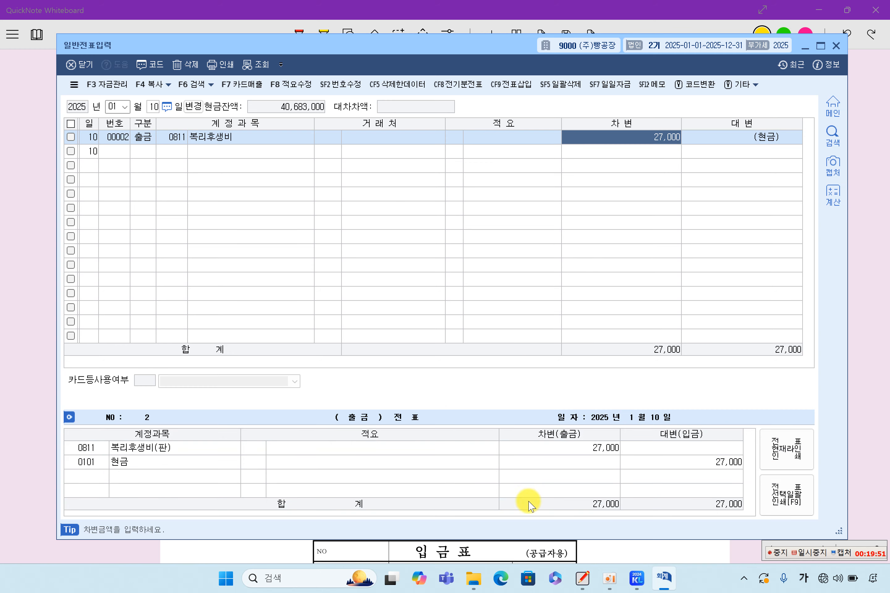
click(605, 474)
click(602, 448)
- Return to QuickNote Whiteboard and highlight 하단에 내용이 다르게 표시 in note 7
click(862, 381)
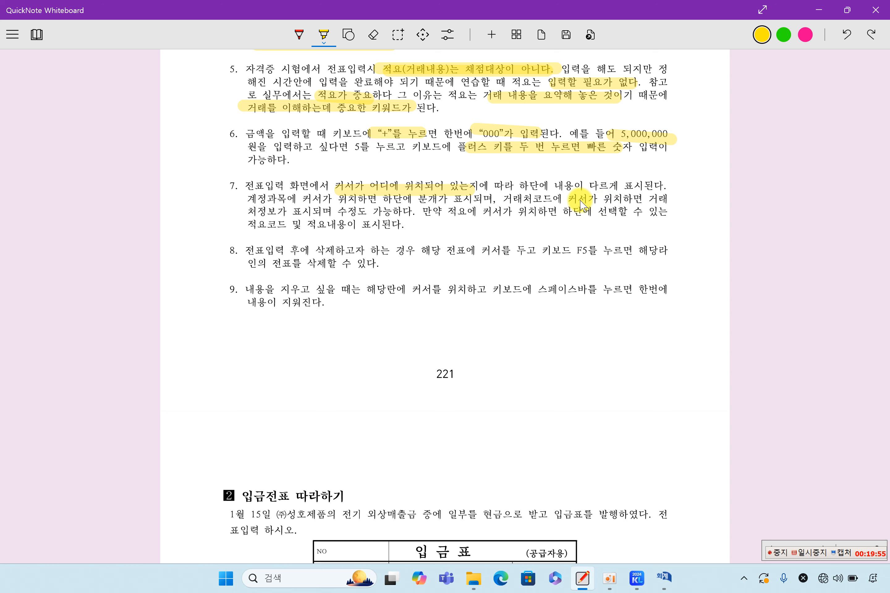
drag(521, 187, 645, 186)
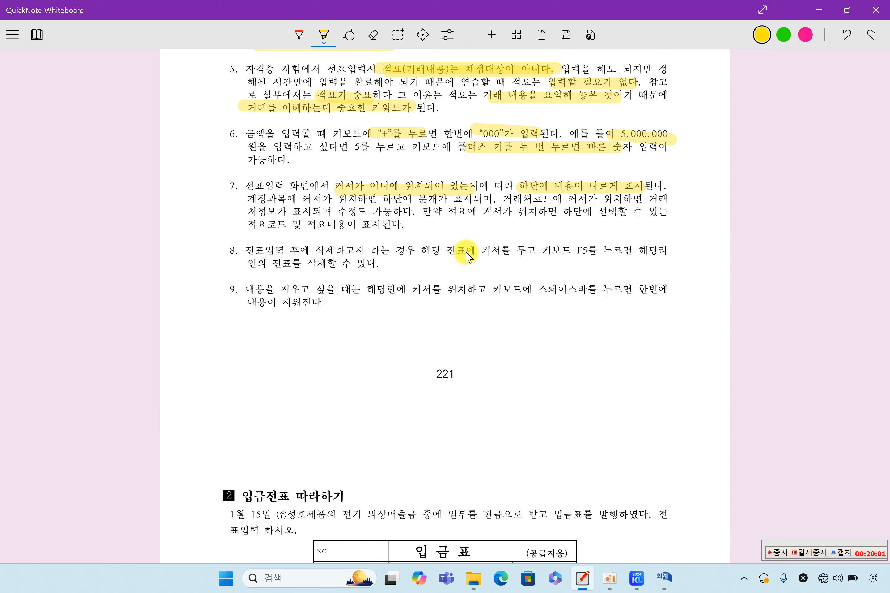
- Highlight the voucher deletion phrases in note 8, including 키보드 F5를, and note 9's phrases on clearing a field's contents with 스페이스바
drag(315, 250, 355, 250)
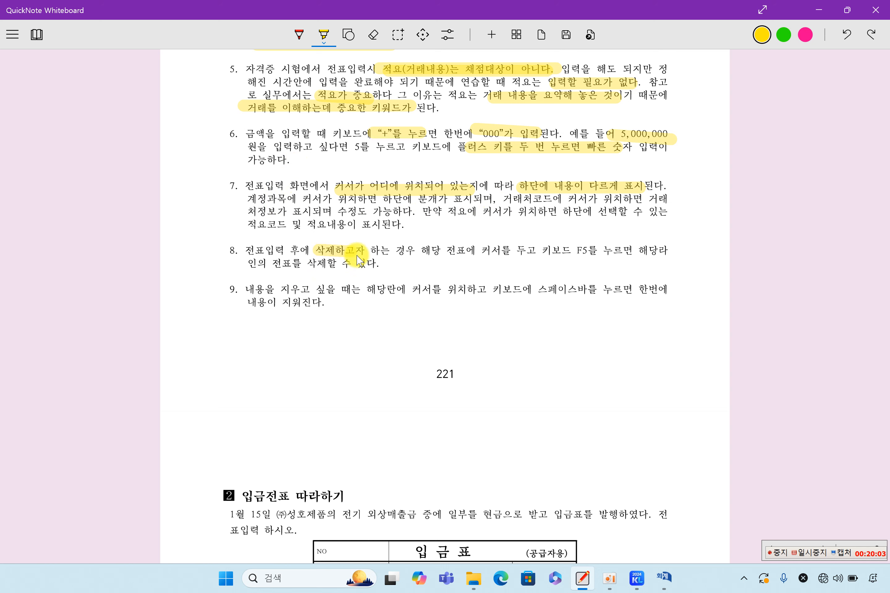
drag(423, 251, 509, 251)
drag(565, 253, 608, 252)
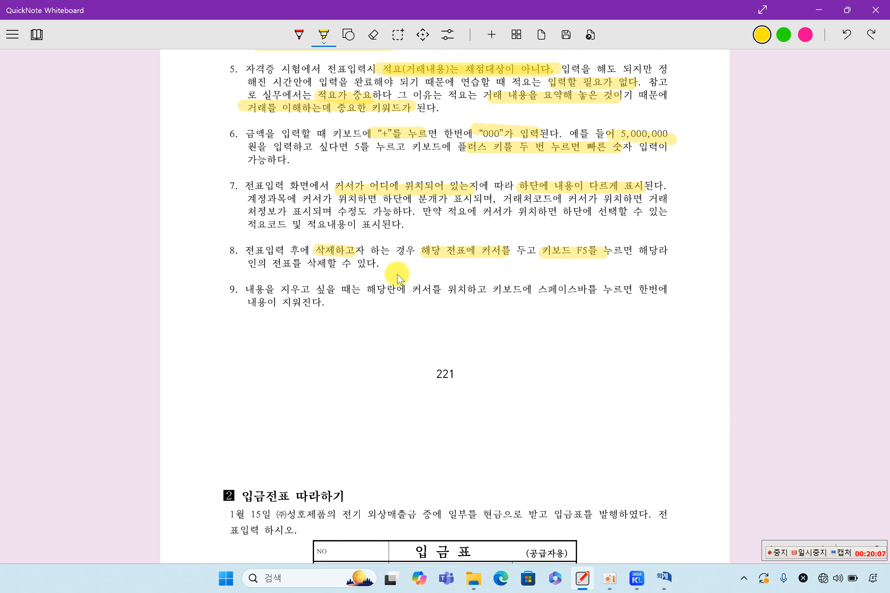
drag(262, 263, 377, 264)
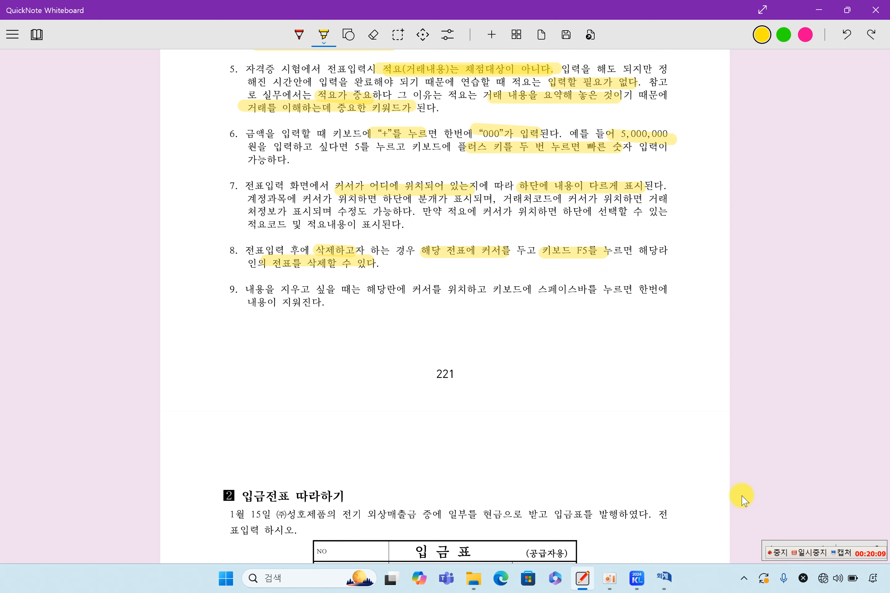
drag(245, 295, 365, 300)
drag(375, 299, 589, 297)
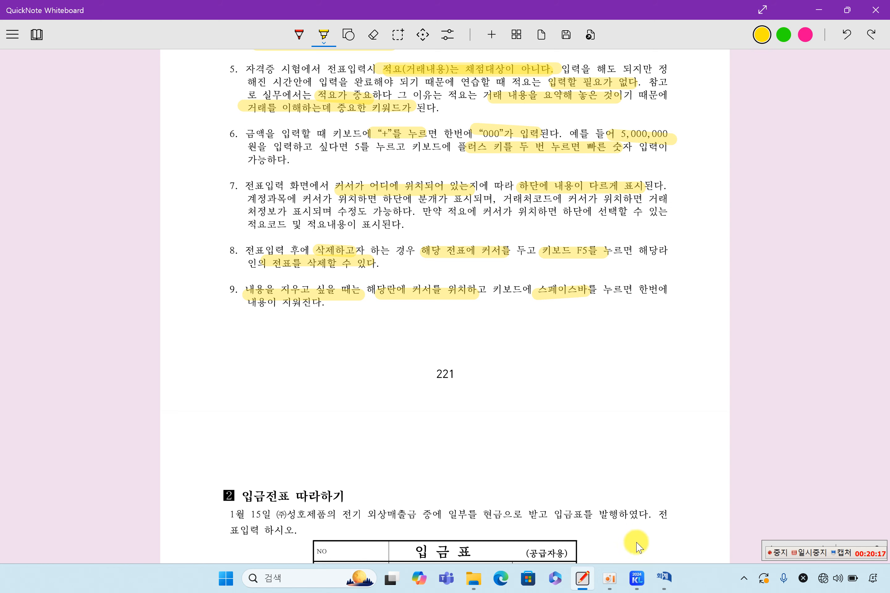
- Switch to the 일반전표입력 window showing the January 10 voucher
click(665, 578)
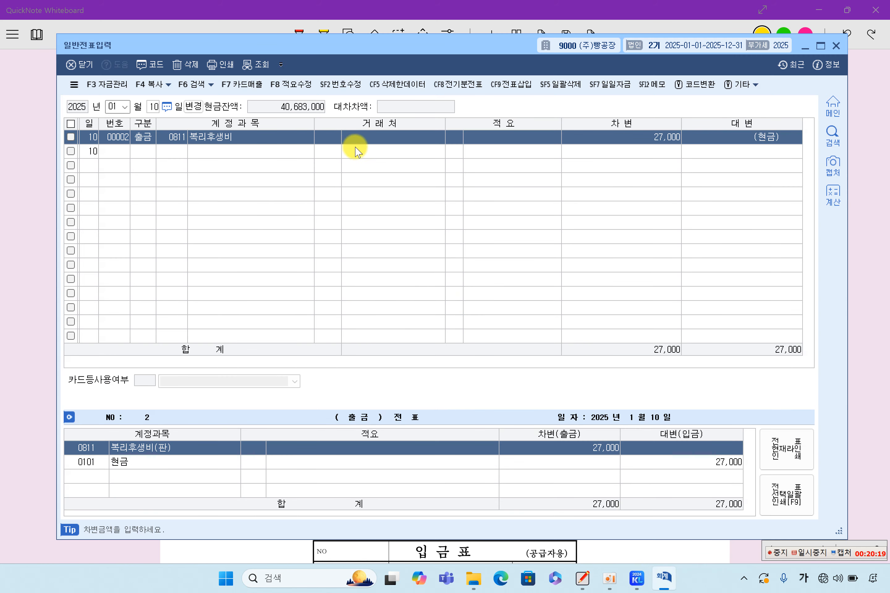
- Enter 아영식당 as the counterparty name on the 27,000 복리후생비 payment line
click(378, 140)
text(ㅇ)
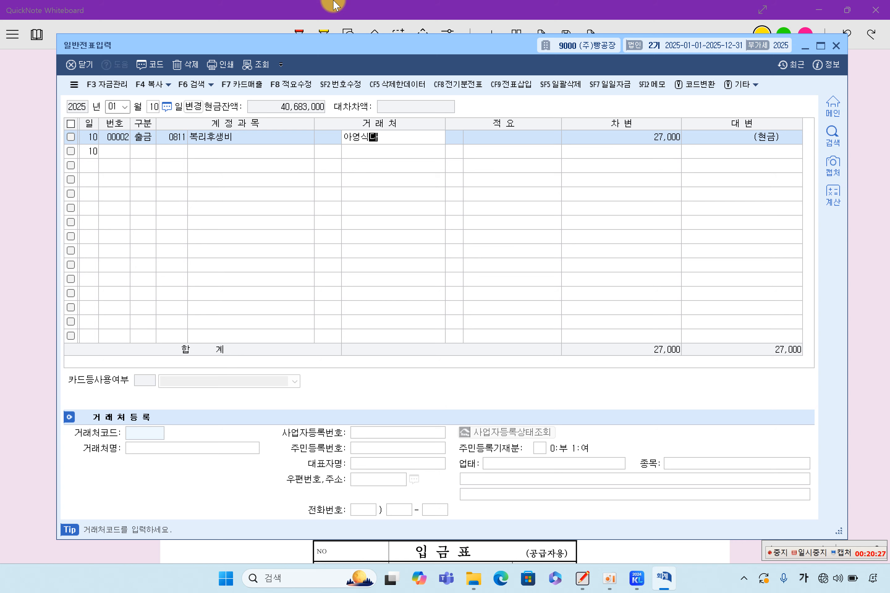
text(영식당)
key(Return)
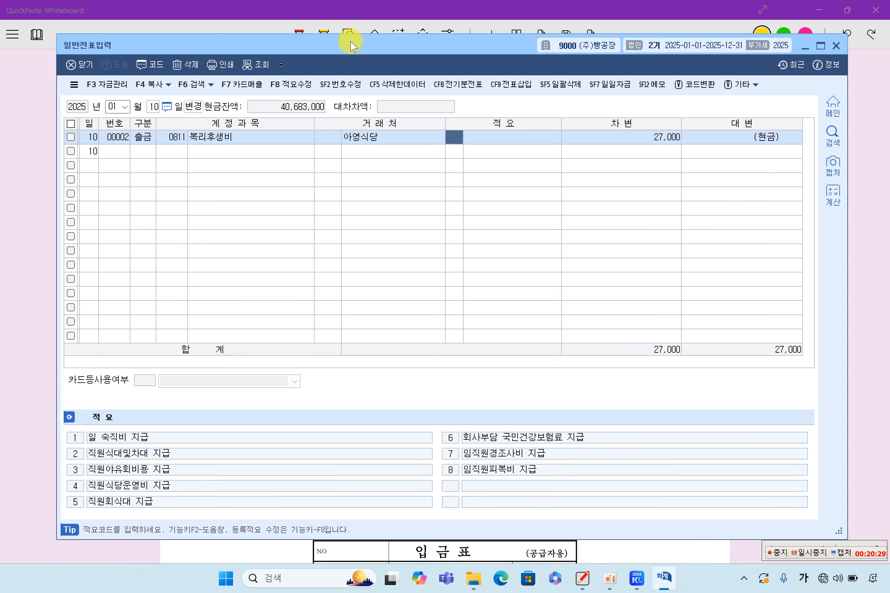
- Clear the counterparty name from the 복리후생비 payment line
click(386, 150)
click(391, 138)
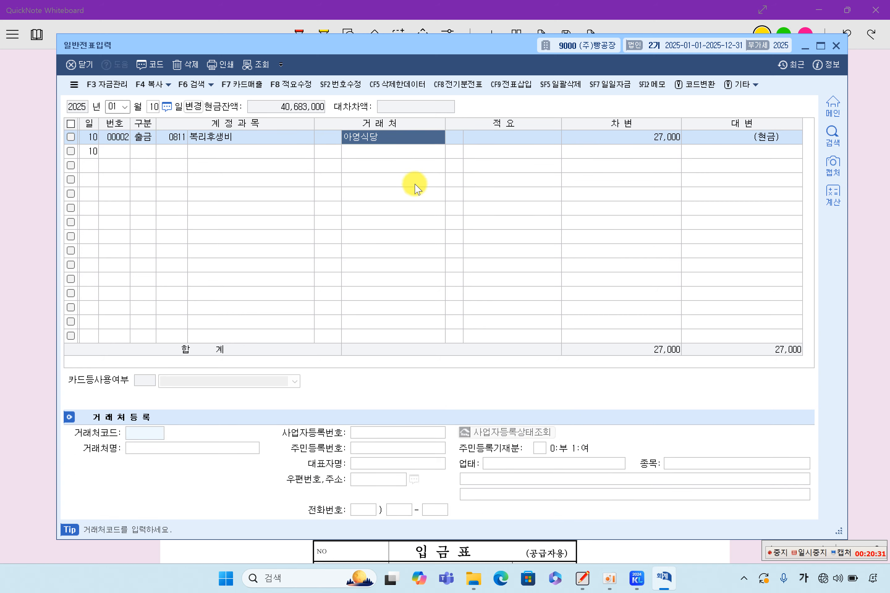
key(Delete)
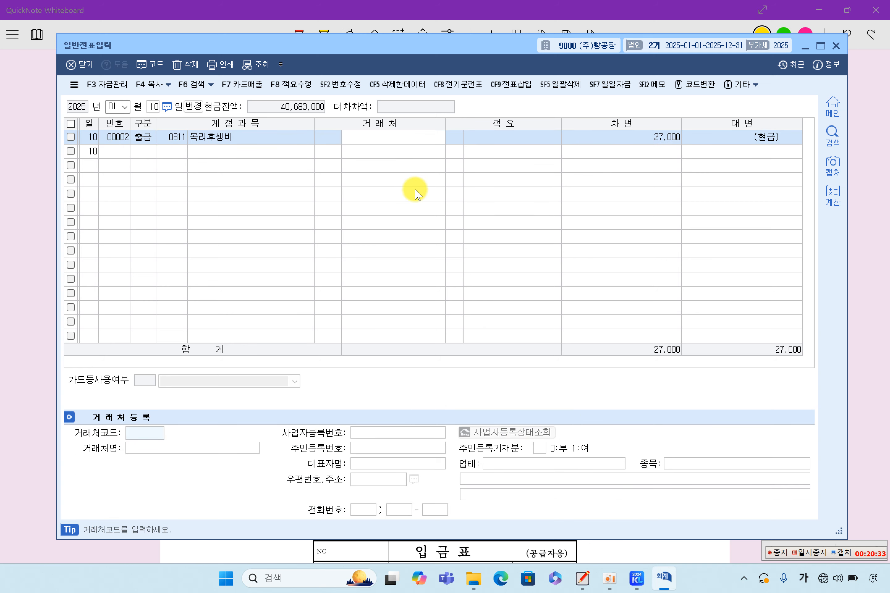
key(Return)
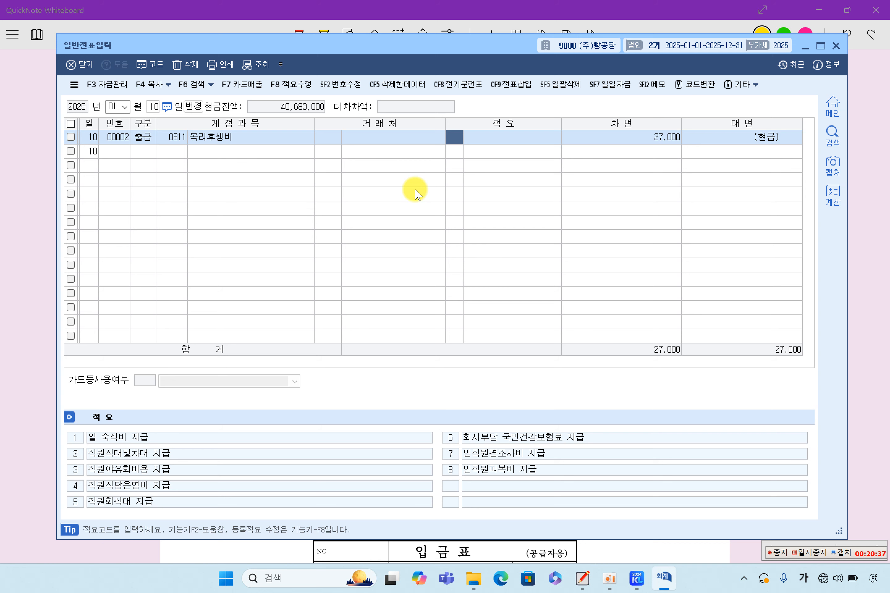
click(229, 152)
click(232, 137)
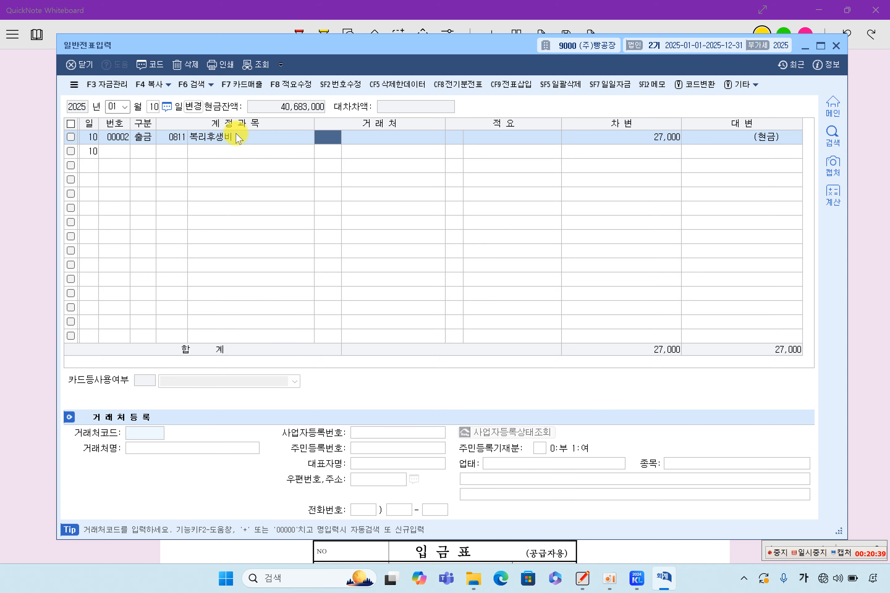
click(145, 137)
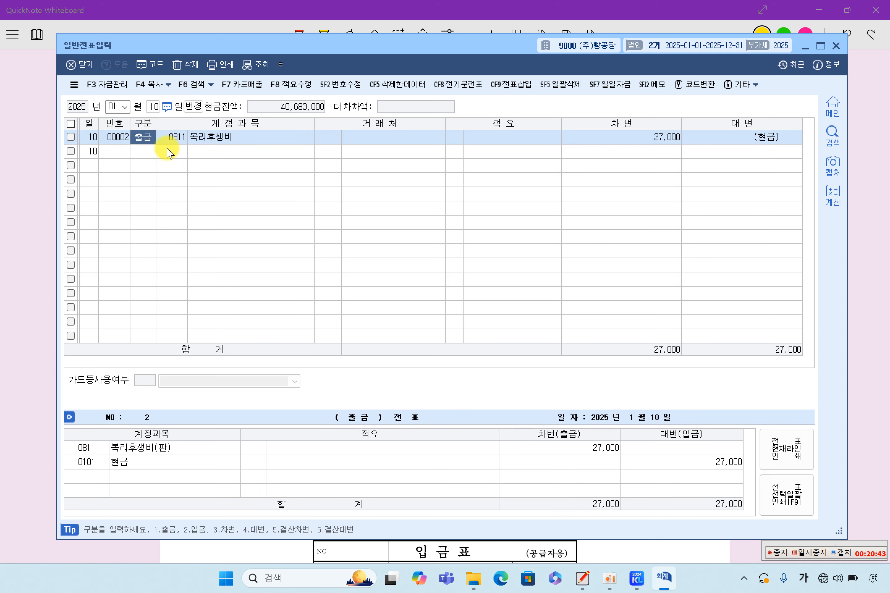
click(328, 142)
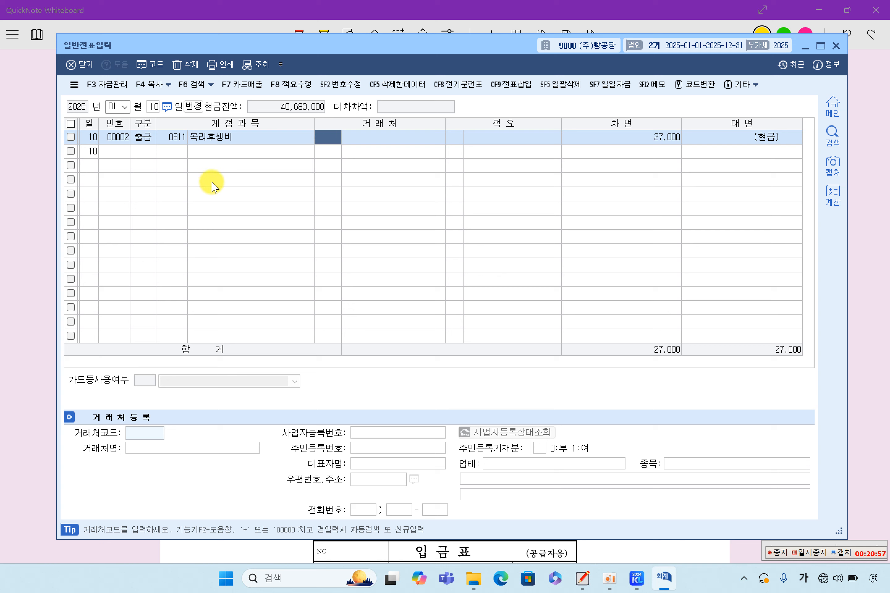
- Switch to QuickNote Whiteboard and highlight ㈜성호제품, the prior-period 외상매출금 and the cash receipt wording in the 입금전표 exercise text
click(17, 247)
scroll(368, 327, down, 10)
scroll(368, 334, up, 2)
scroll(369, 332, down, 2)
scroll(369, 333, up, 2)
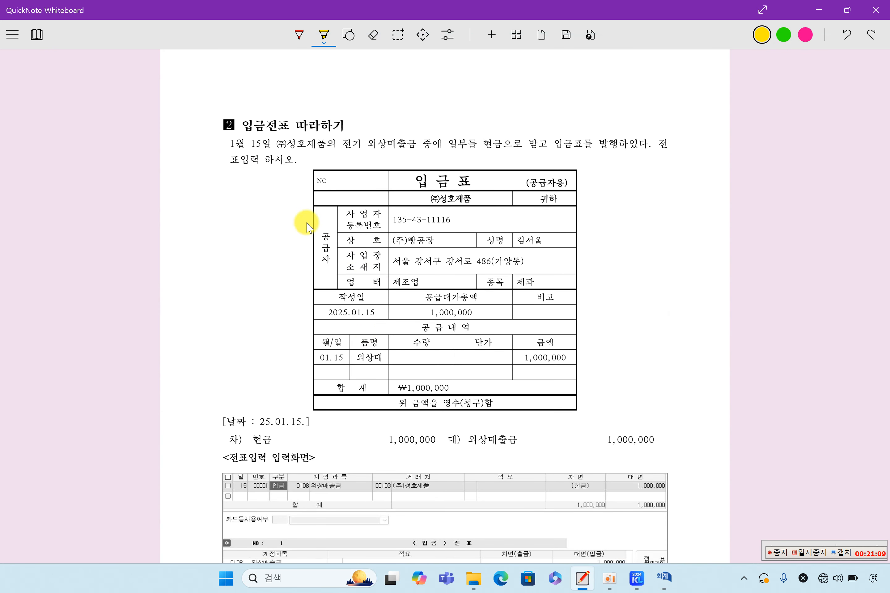
drag(276, 144, 613, 148)
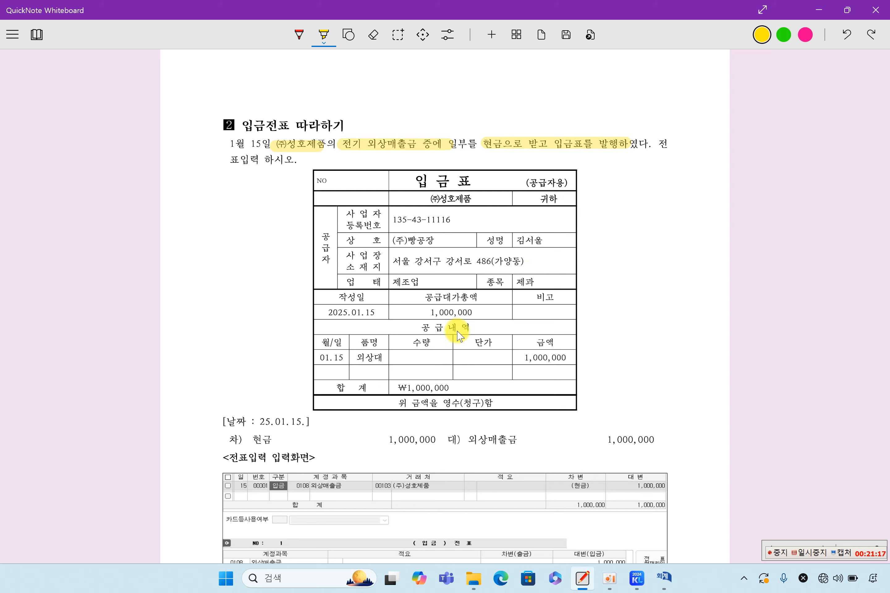
- Highlight the supplier label 공급자, its company name (주)빵공장 and the recipient ㈜성호제품 on the 입금표
drag(392, 241, 431, 240)
drag(325, 224, 324, 265)
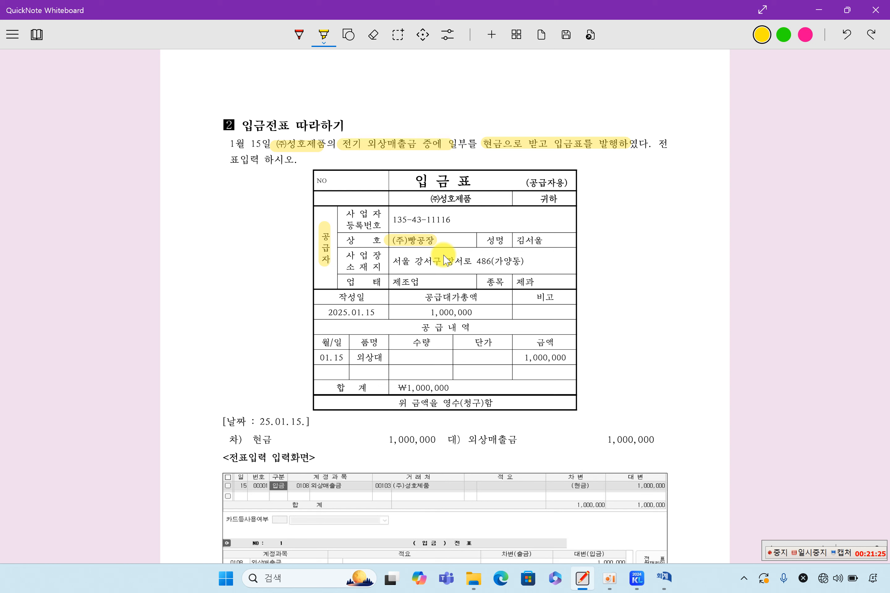
drag(423, 200, 476, 199)
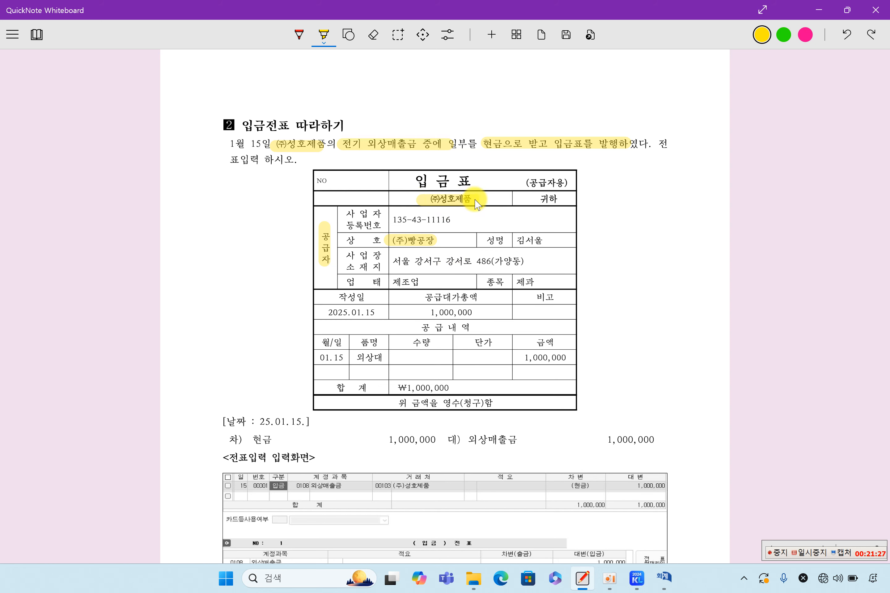
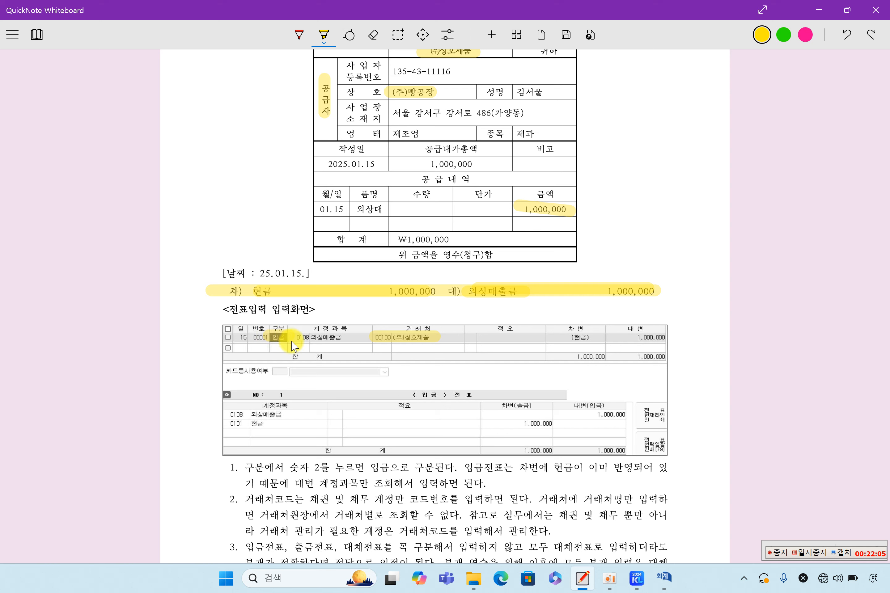
- In the sample entry picture, highlight (현금), 1,000,000 and 0108 외상매출금, plus both account lines with their amounts in the slip below
drag(564, 337, 676, 337)
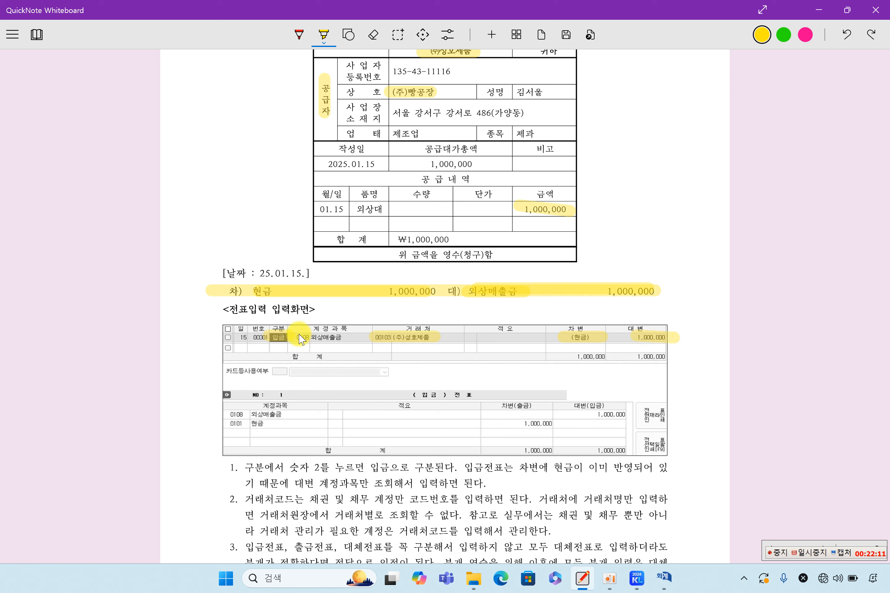
drag(296, 337, 349, 337)
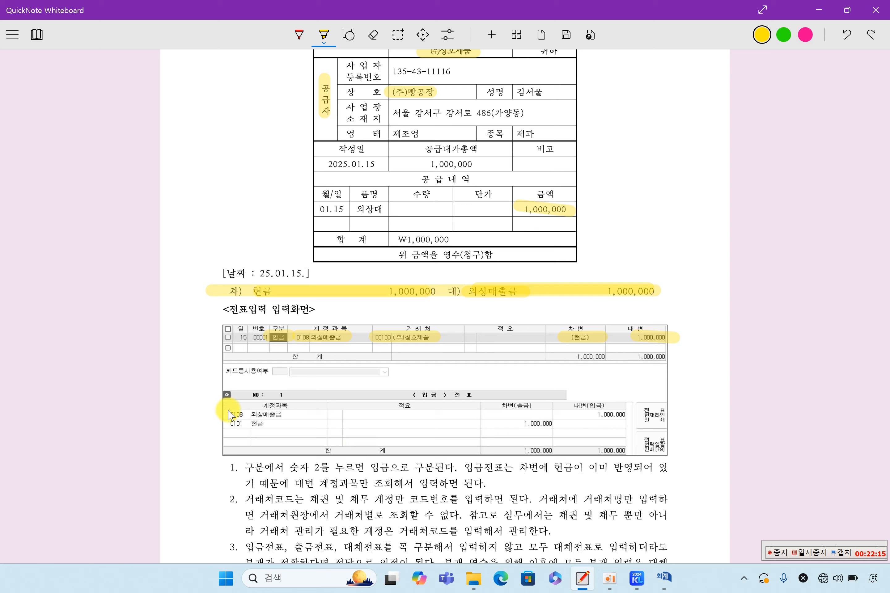
drag(224, 414, 283, 415)
drag(225, 424, 268, 424)
drag(514, 425, 628, 415)
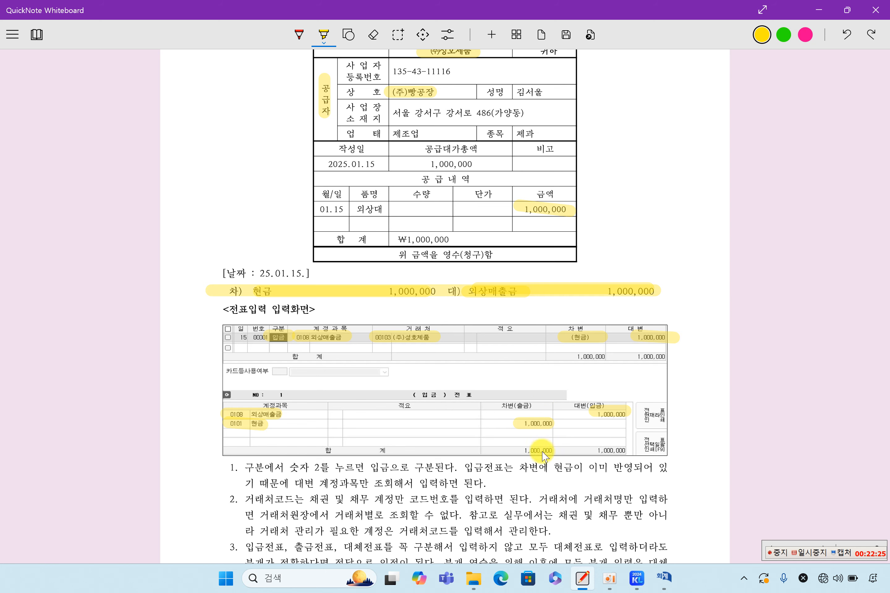
- Switch to the 일반전표입력 window and load the voucher entries for month 01, day 5
scroll(560, 429, up, 3)
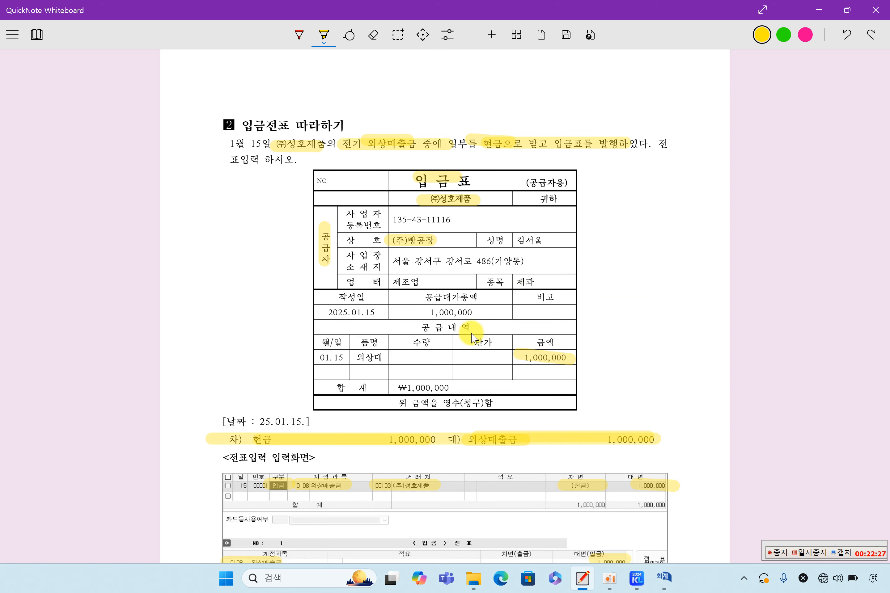
click(664, 577)
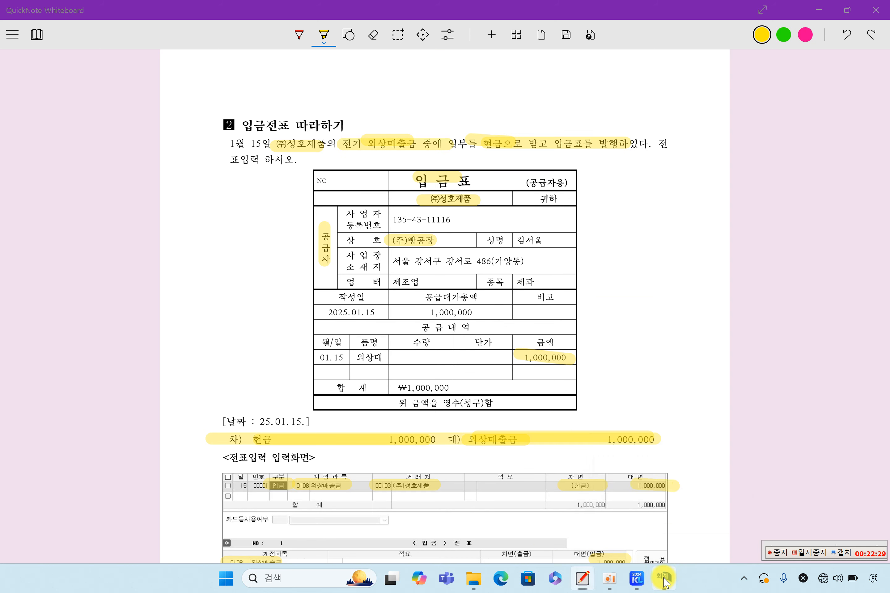
click(122, 108)
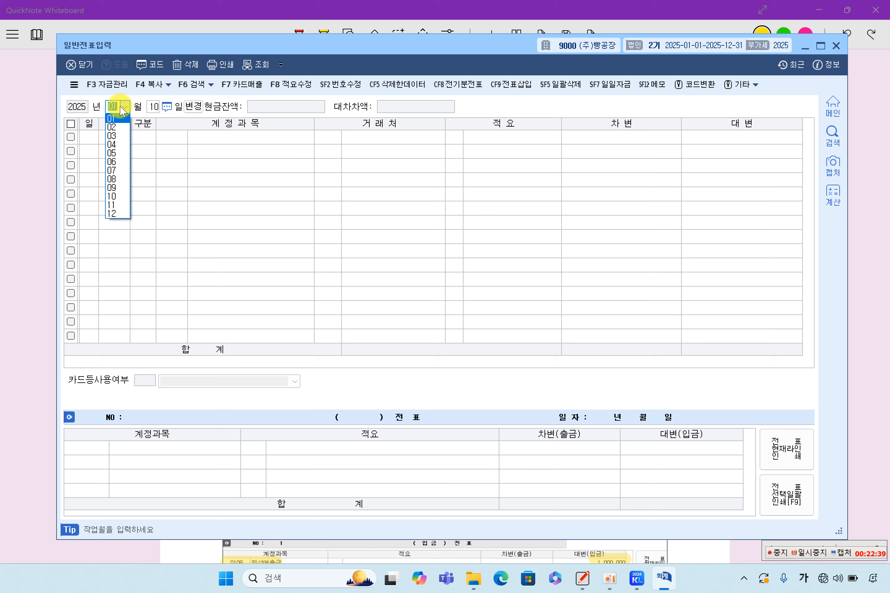
key(Return)
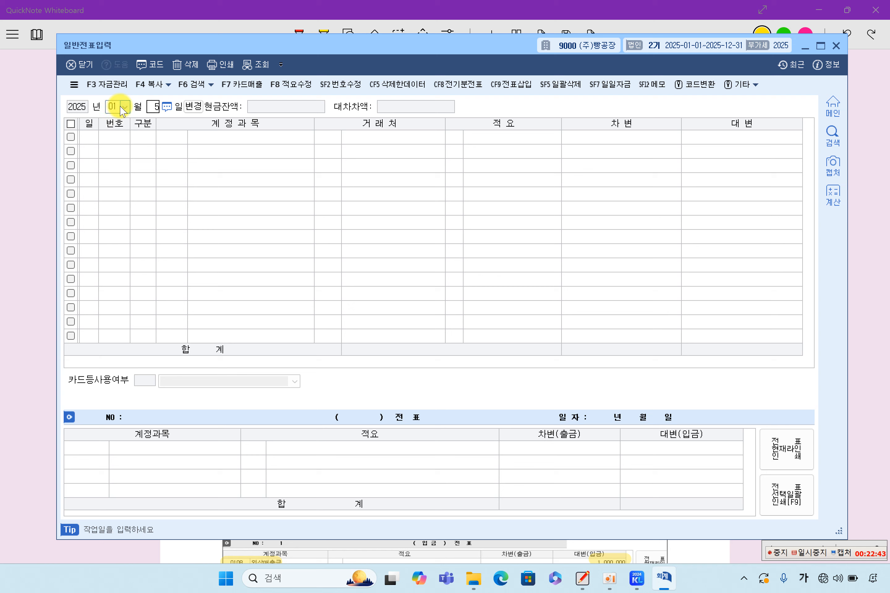
key(Return)
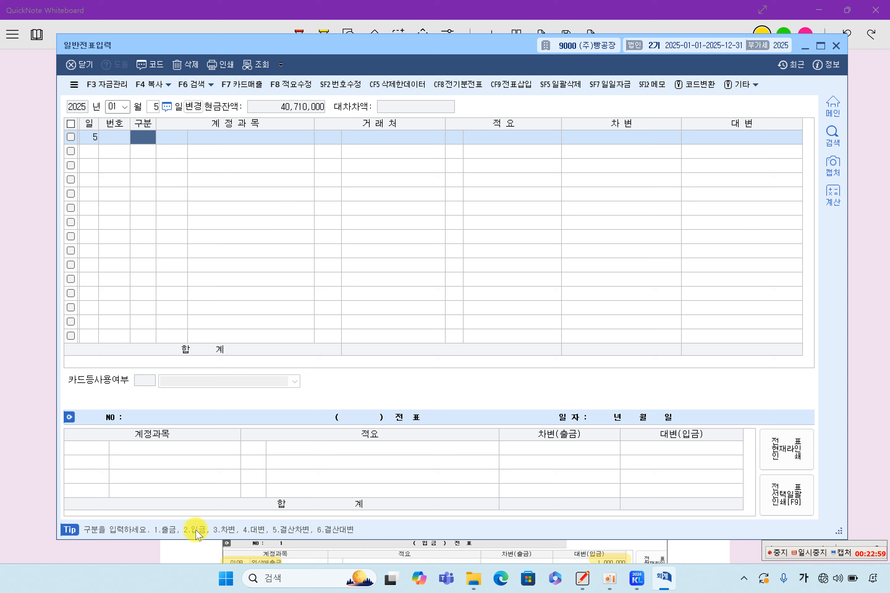
- Start an 입금 voucher line and look up 외상 to assign account 0108 외상매출금
text(2)
key(Return)
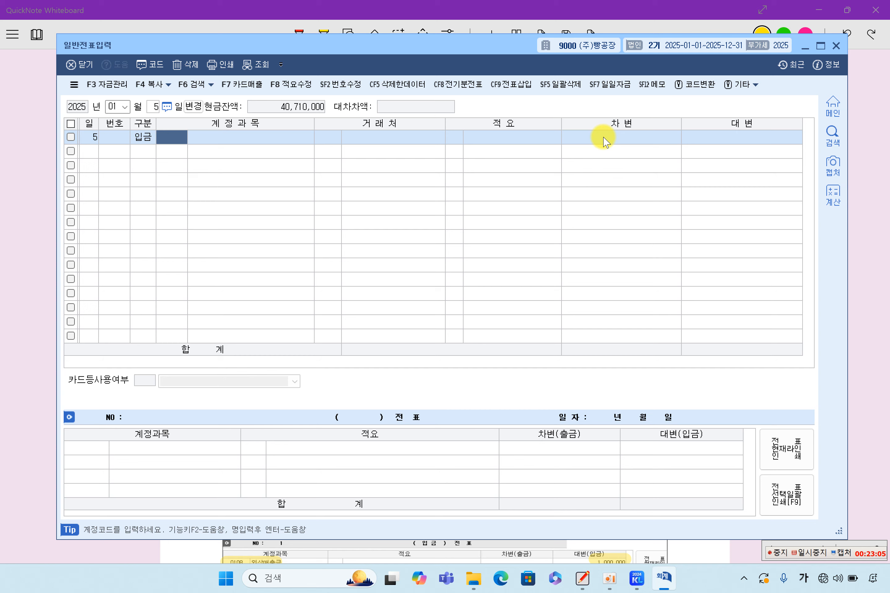
key(F2)
text(욋)
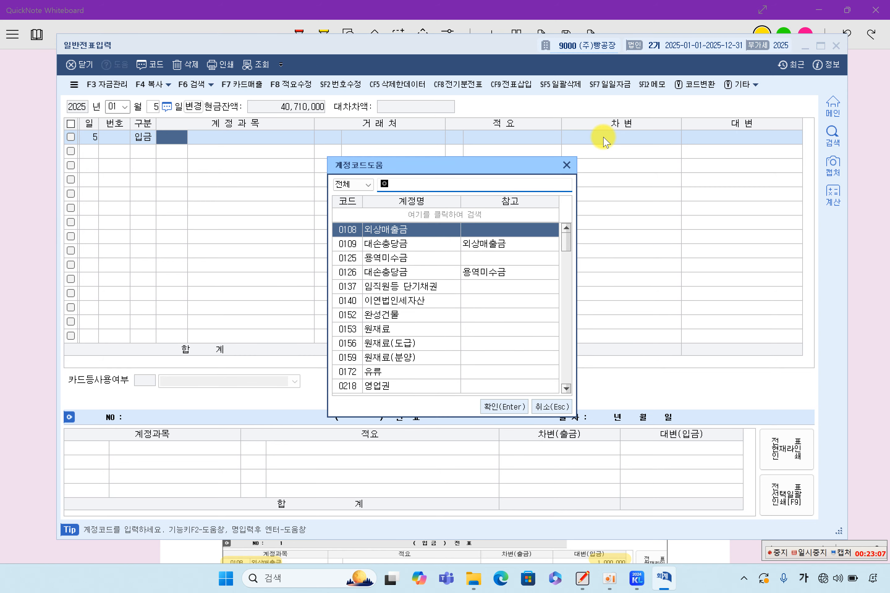
text(상)
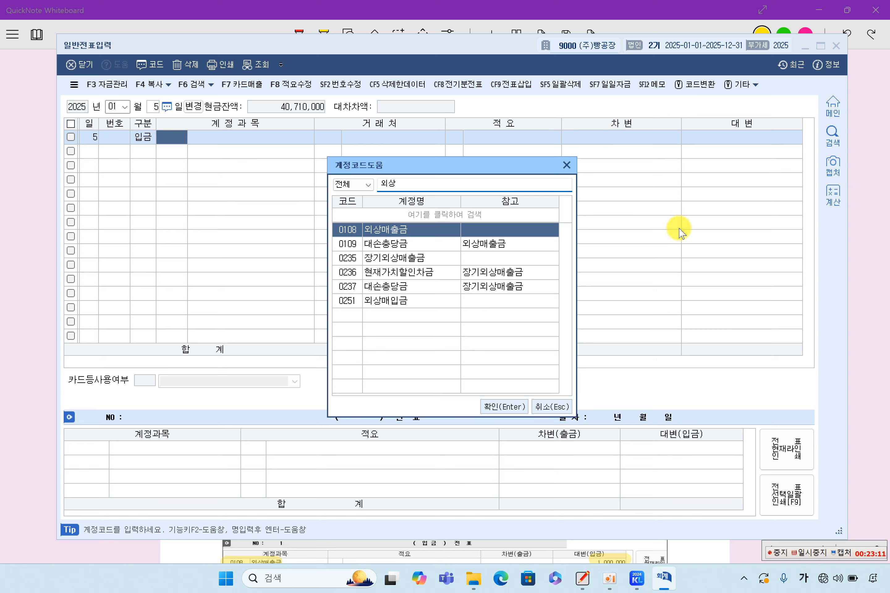
double_click(445, 234)
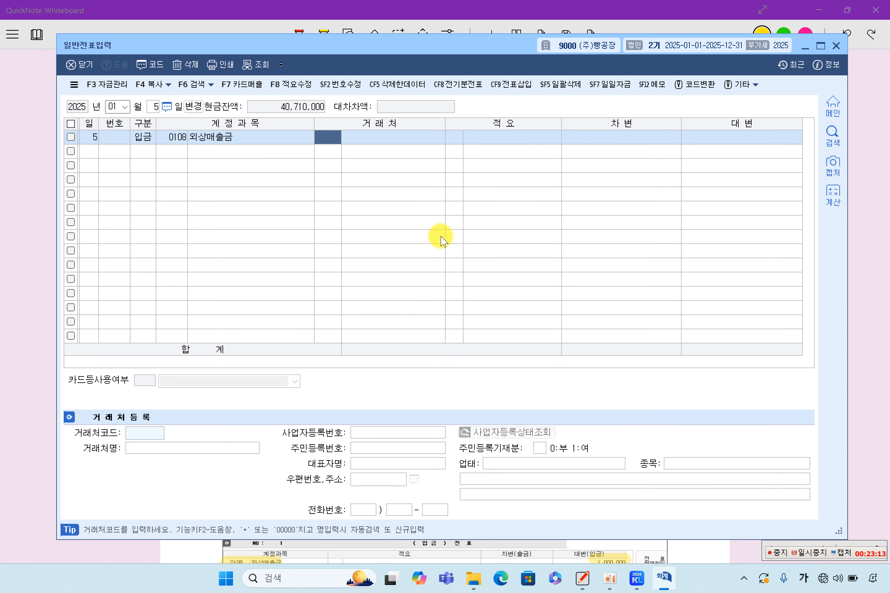
- Leave the counterparty and description blank and record a credit amount of 1,000,000 on the 외상매출금 line
key(Return)
key(Return)
key(Return)
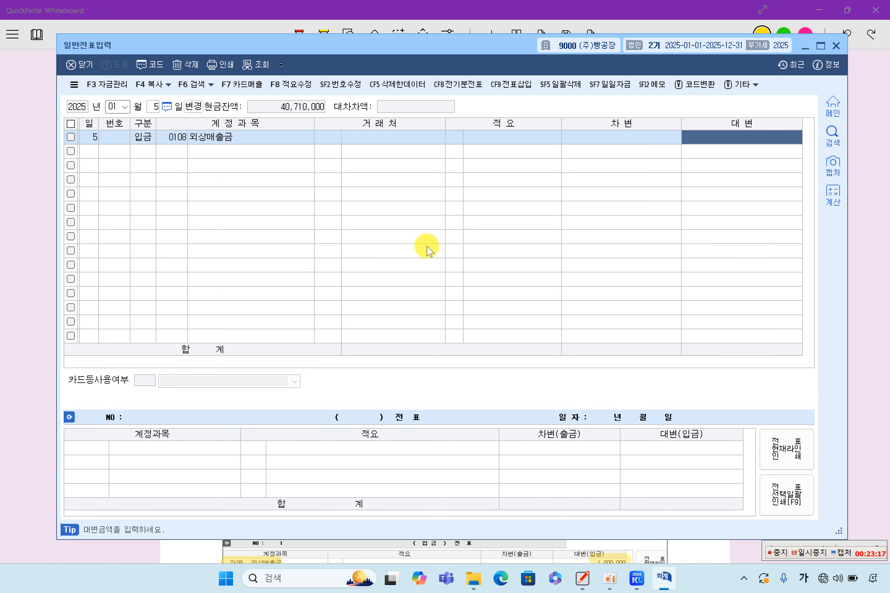
text(1,)
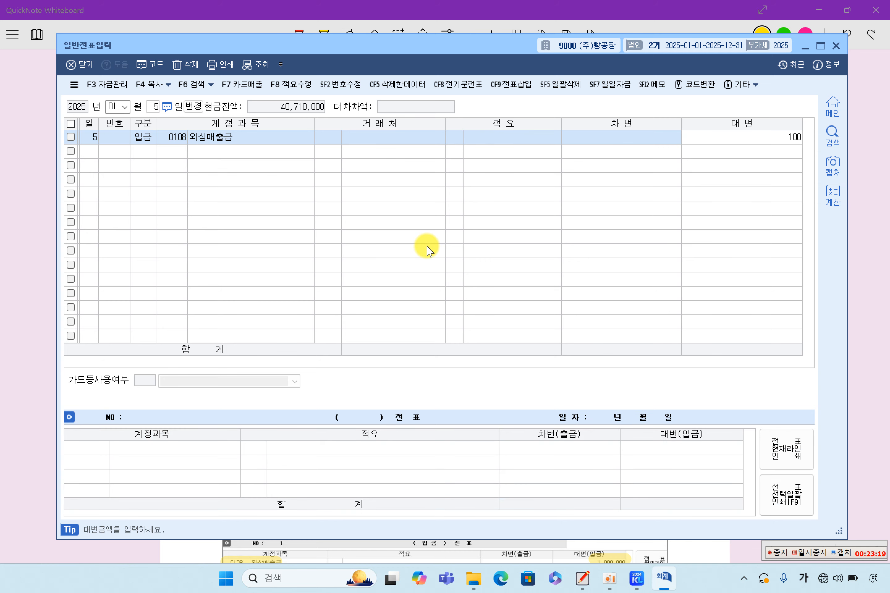
text(000,000)
key(Return)
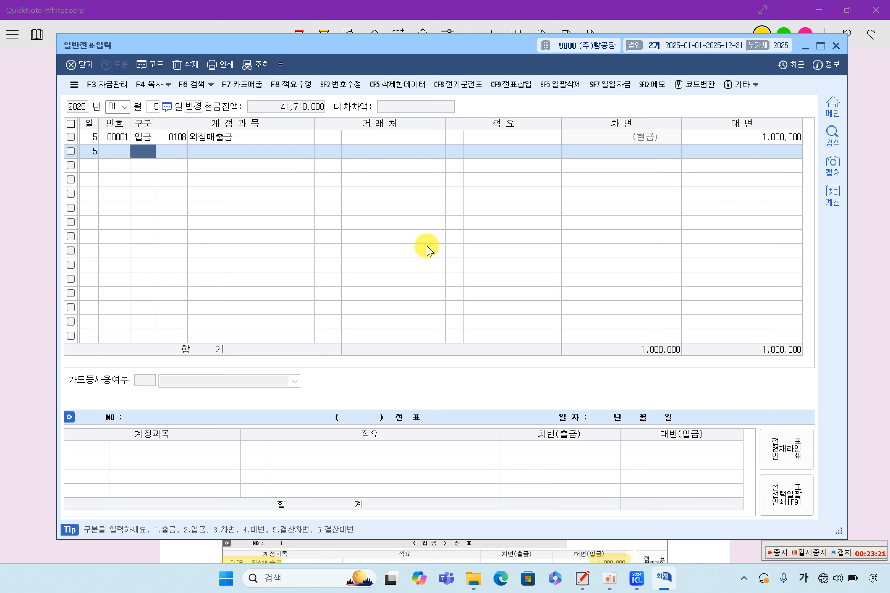
- Review the 입금 line and compare the 외상매출금 and 현금 entries in the slip preview
click(142, 138)
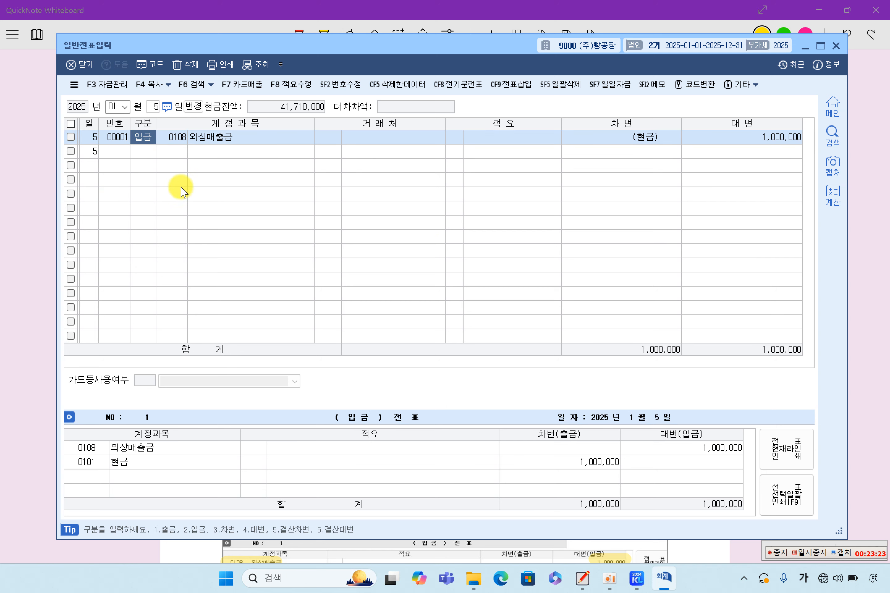
click(646, 138)
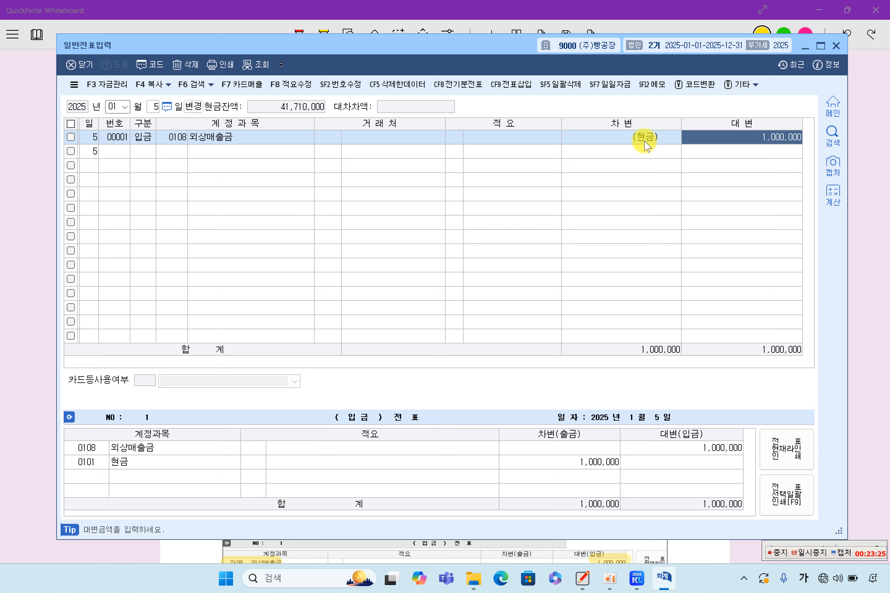
click(175, 137)
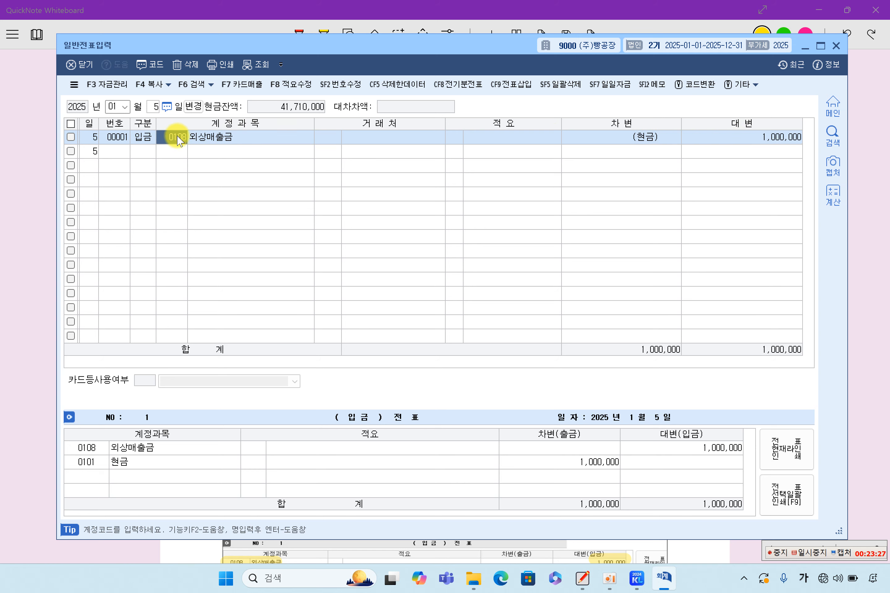
click(663, 461)
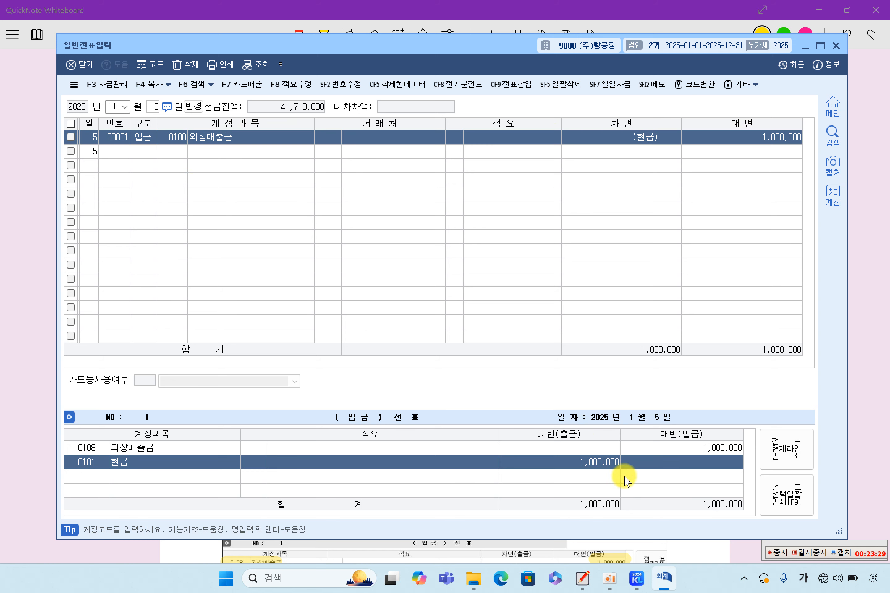
click(674, 449)
click(642, 464)
click(663, 450)
click(634, 462)
click(663, 451)
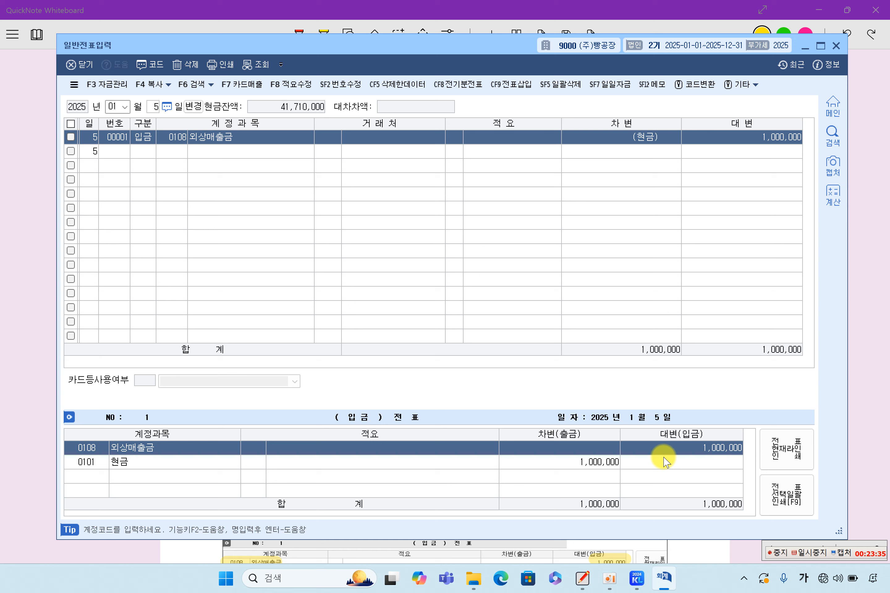
click(606, 463)
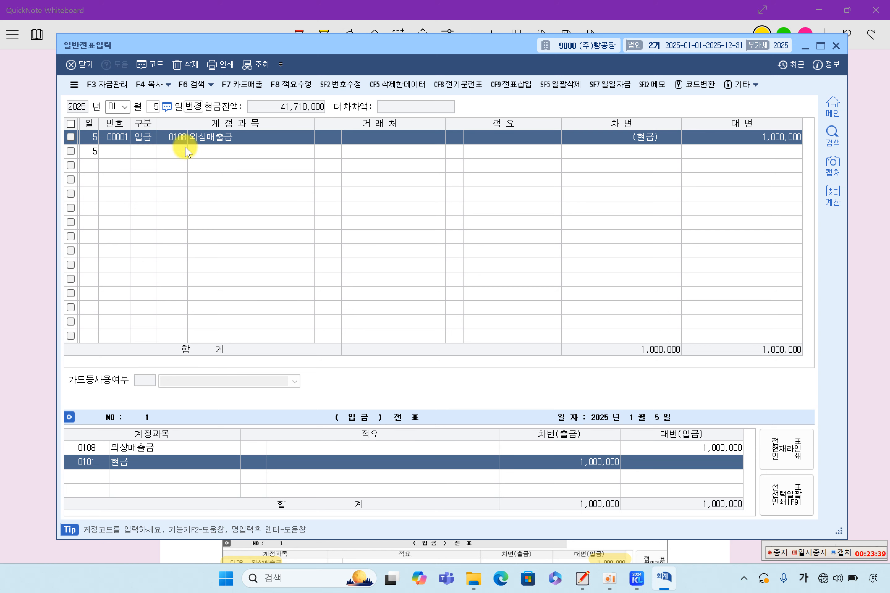
- Look up the counterparty for the 외상매출금 line and assign 00103 (주)성호제품
click(164, 138)
key(Return)
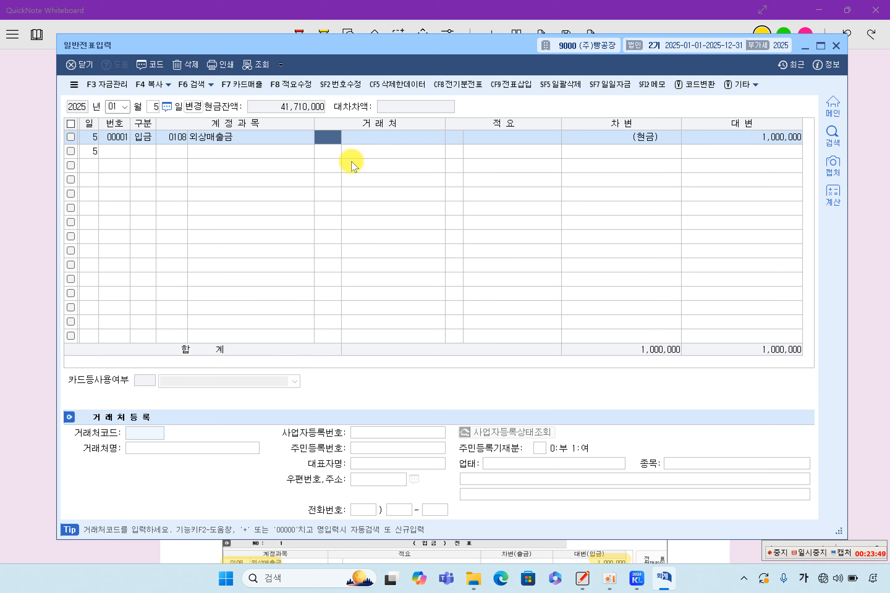
click(178, 138)
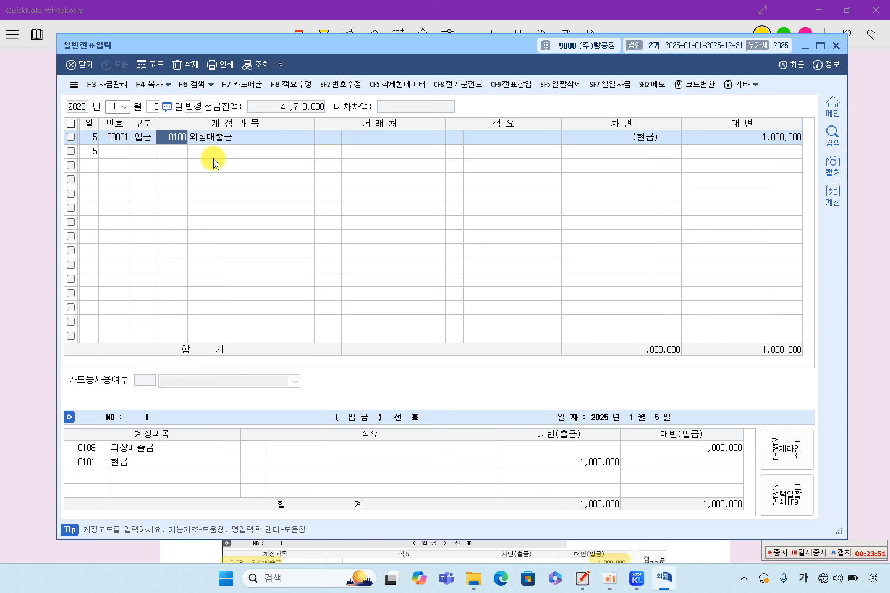
click(327, 137)
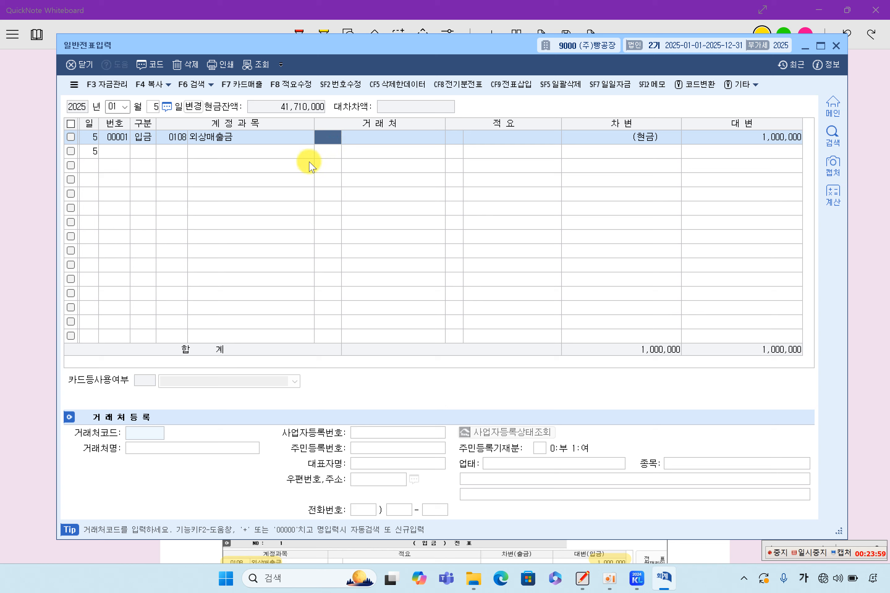
key(F2)
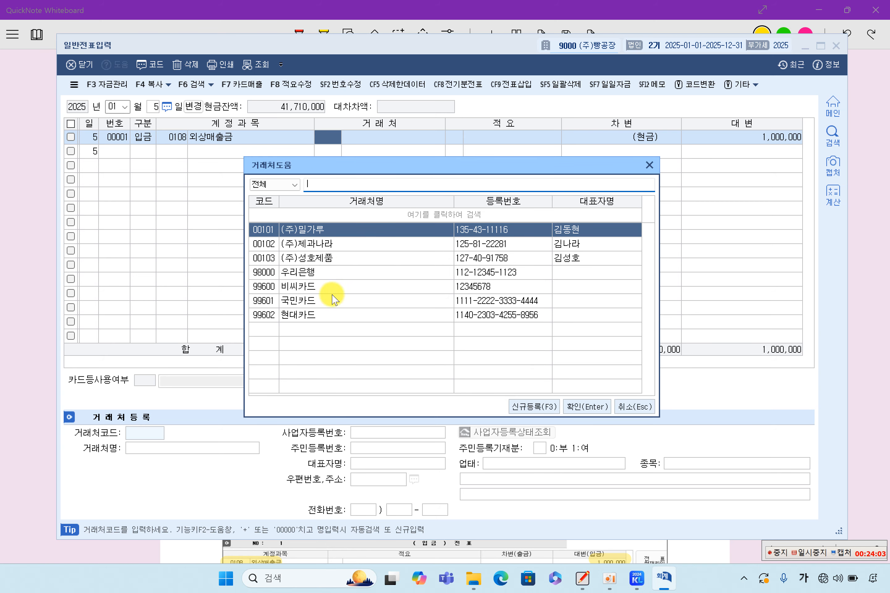
click(354, 259)
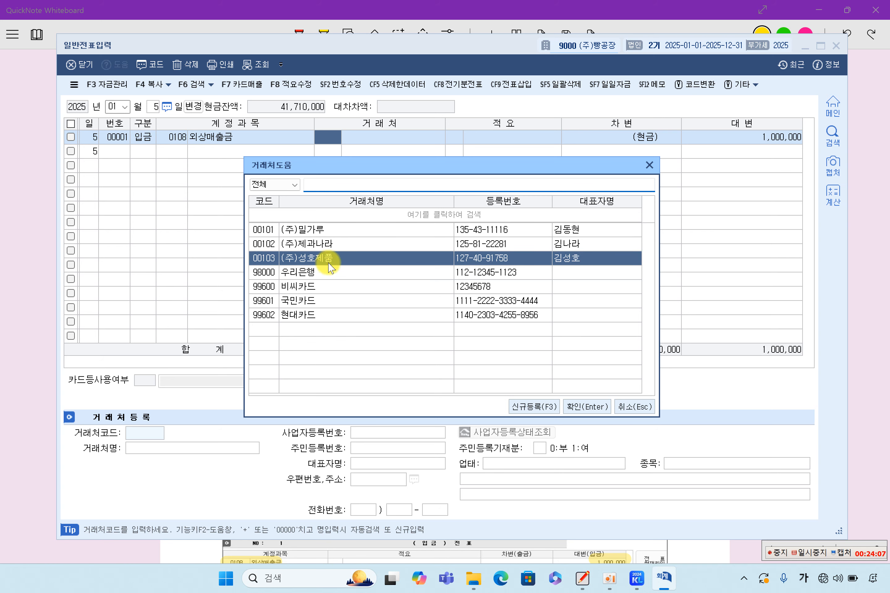
double_click(322, 259)
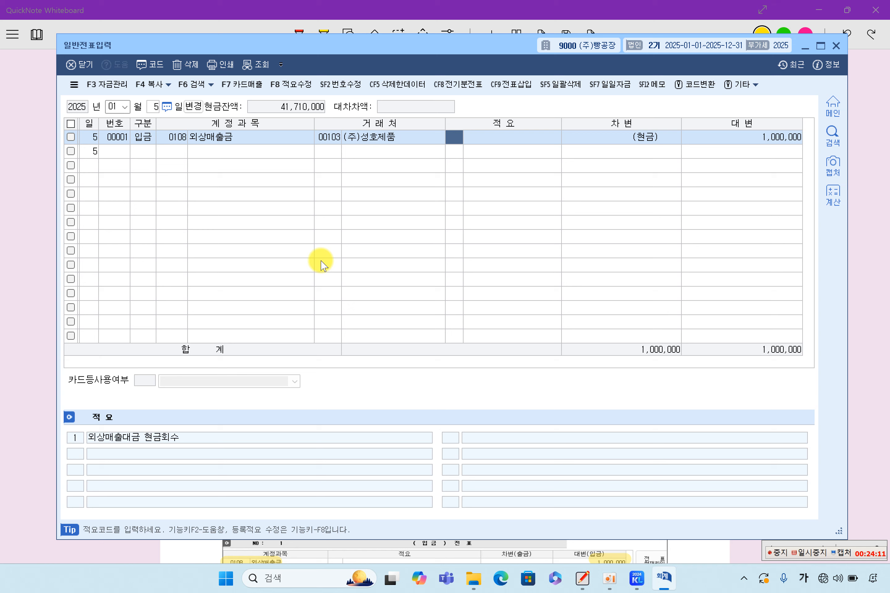
- Leave the description code and text blank and complete the 입금 line with its 1,000,000 credit amount
key(Return)
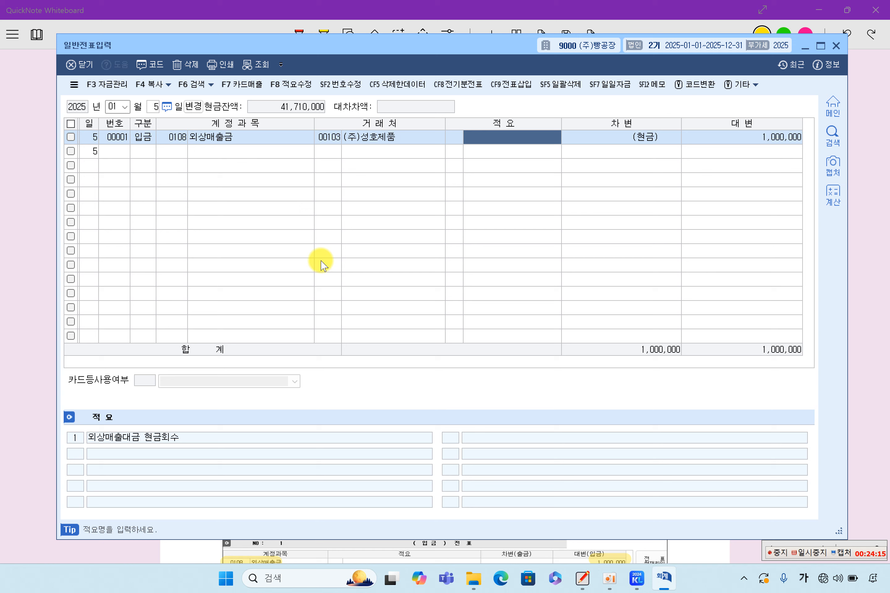
key(Left)
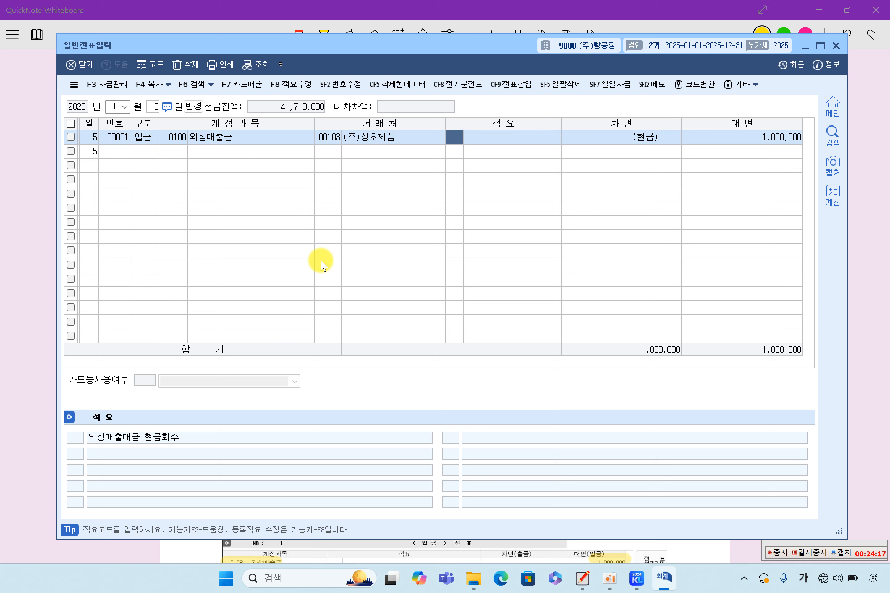
key(Return)
key(Return)
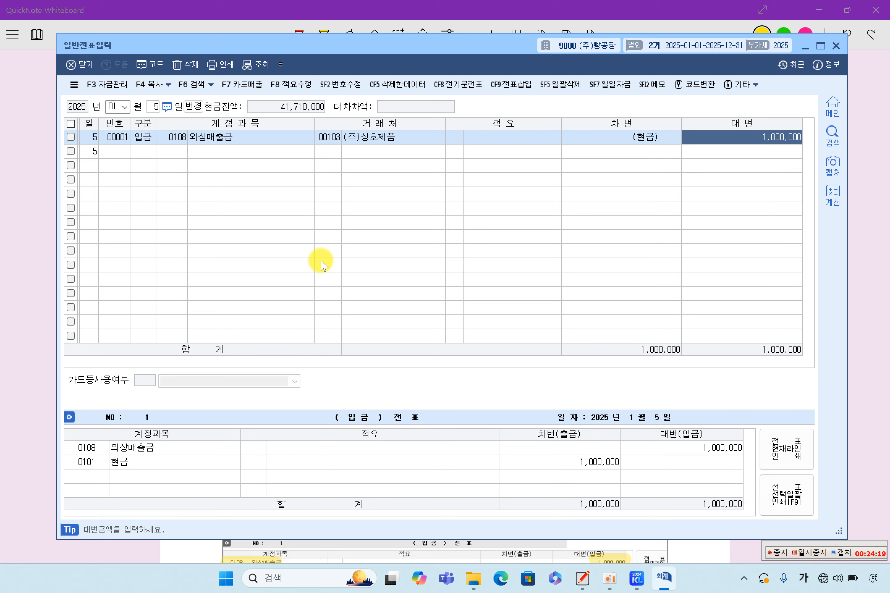
key(Return)
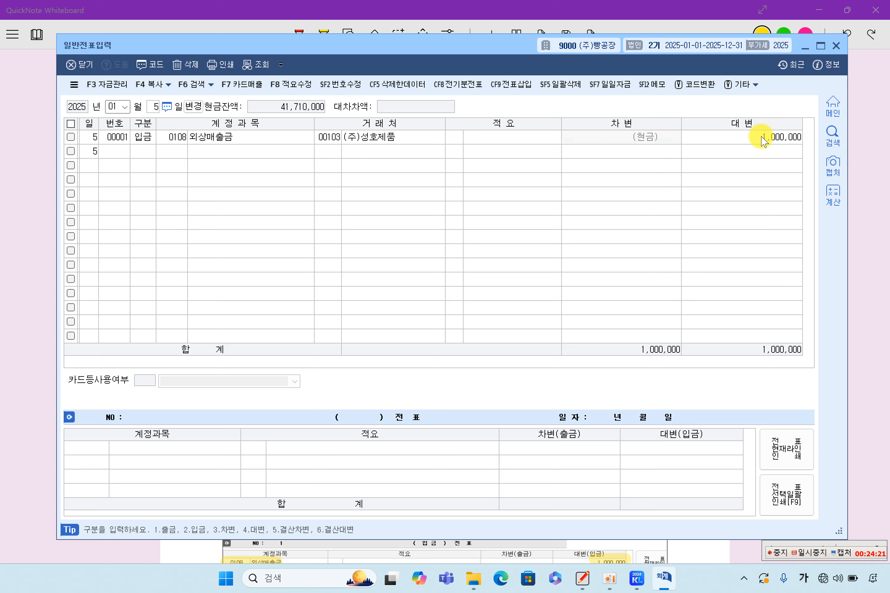
- Review the 입금 line, its 현금 and 외상매출금 slip entries, and the registered details of the counterparty
click(762, 141)
click(180, 138)
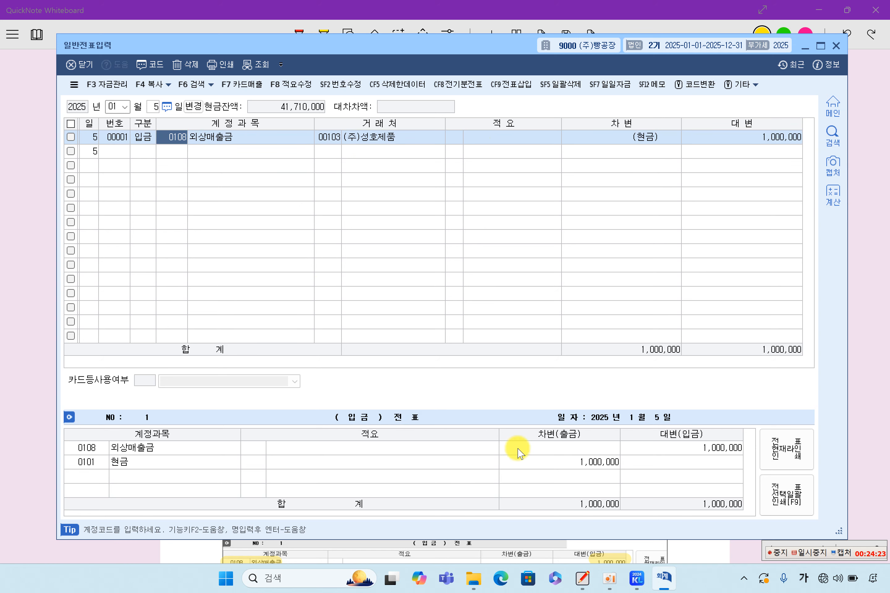
click(573, 463)
click(682, 448)
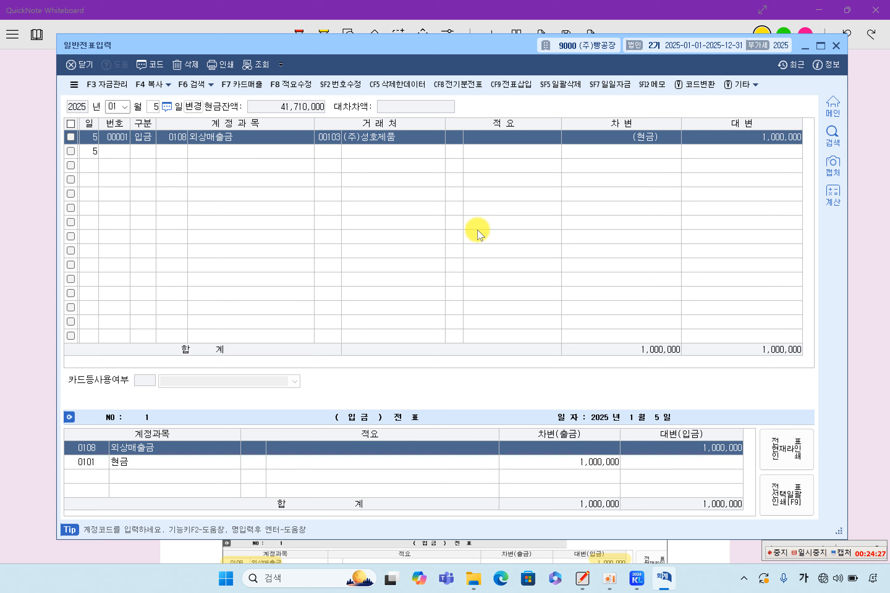
click(332, 150)
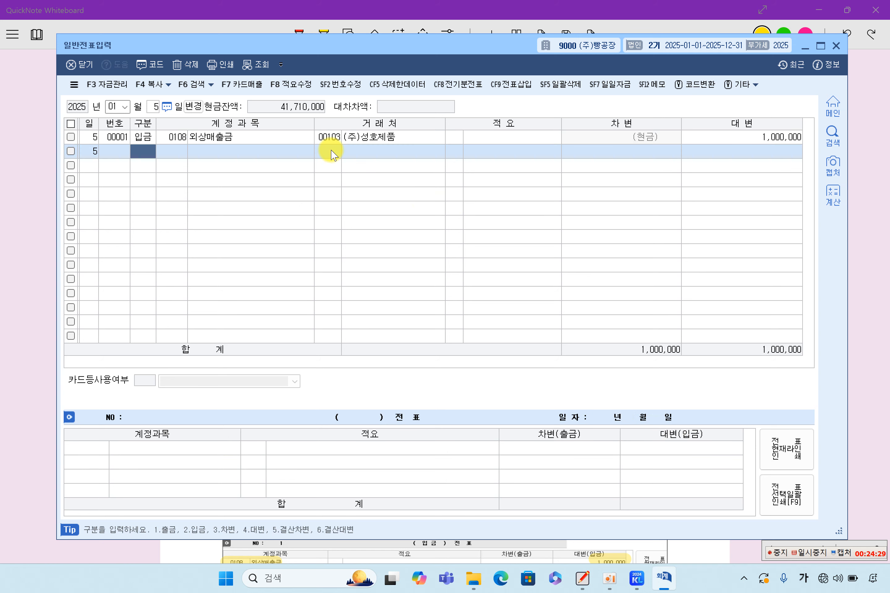
click(334, 137)
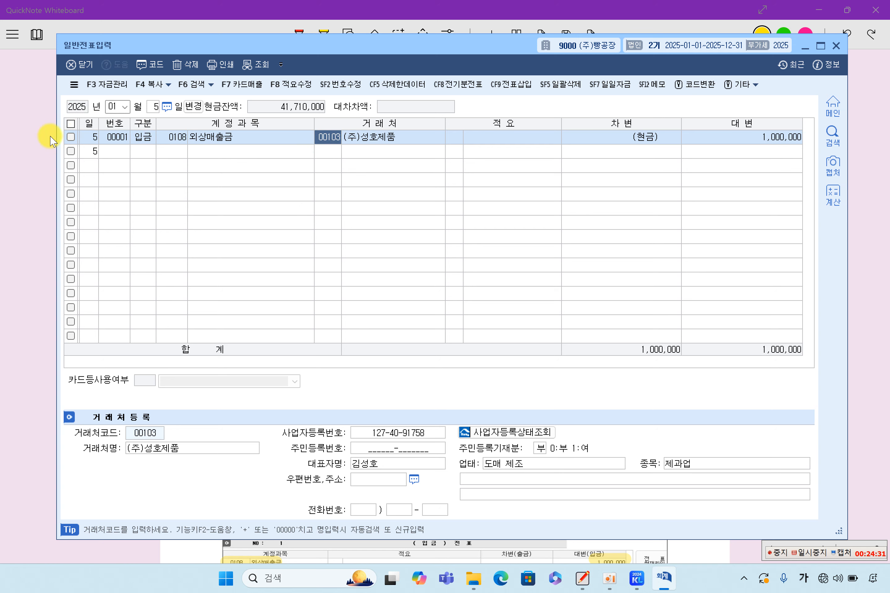
- Preview the printout of the January 5 입금 voucher, then close it and clear the voucher's selection
click(71, 138)
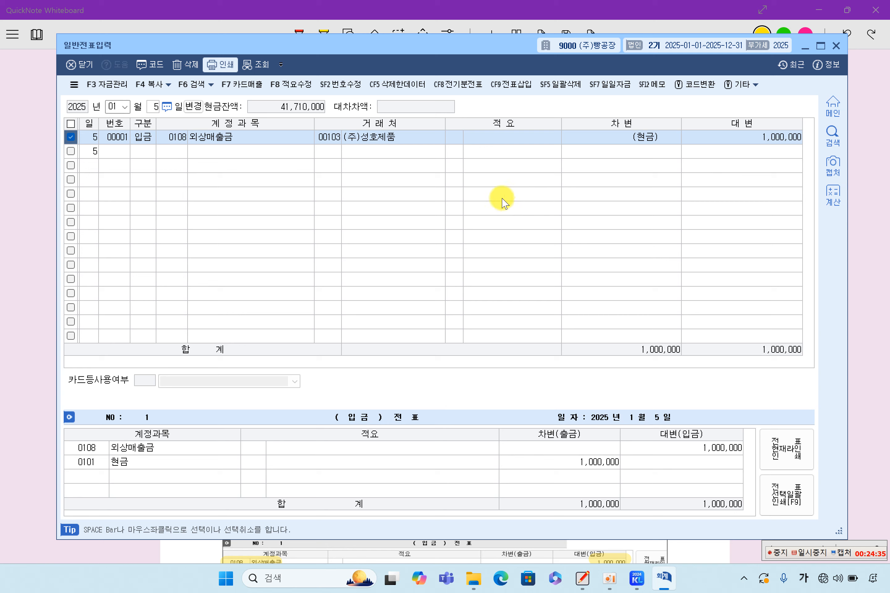
click(226, 64)
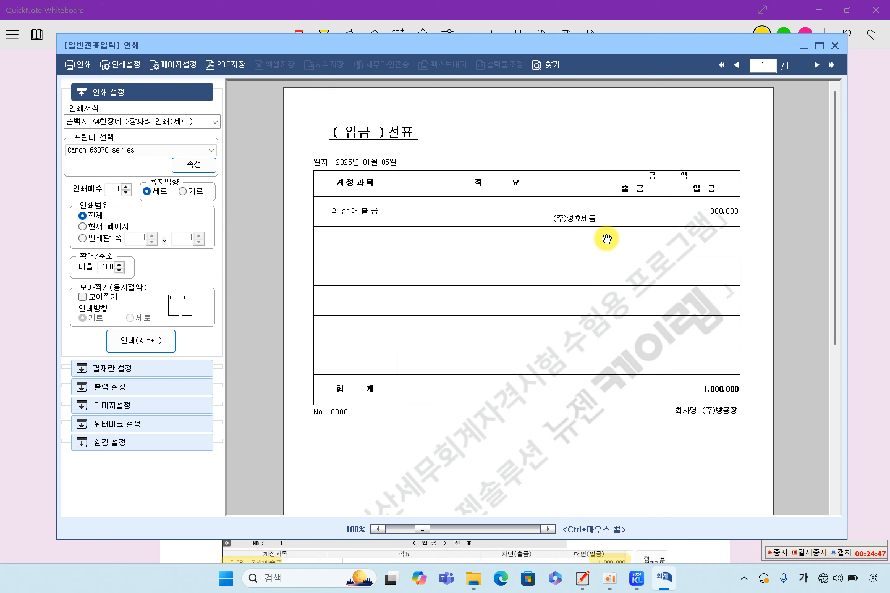
click(836, 46)
click(70, 136)
click(247, 154)
click(295, 137)
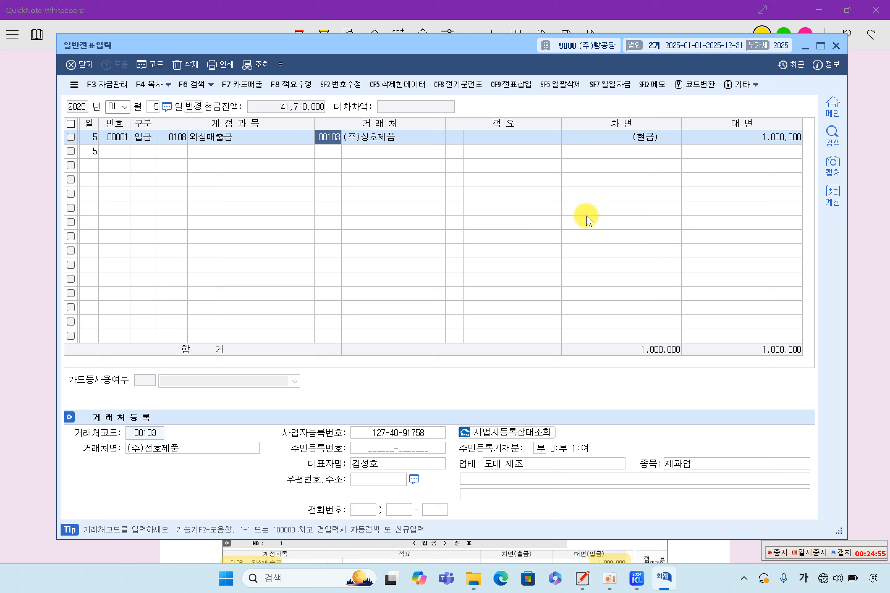
- Switch to QuickNote Whiteboard and highlight note 1's phrases on choosing 입금 with 2, the preset 현금 debit, and looking up only the credit account
click(872, 278)
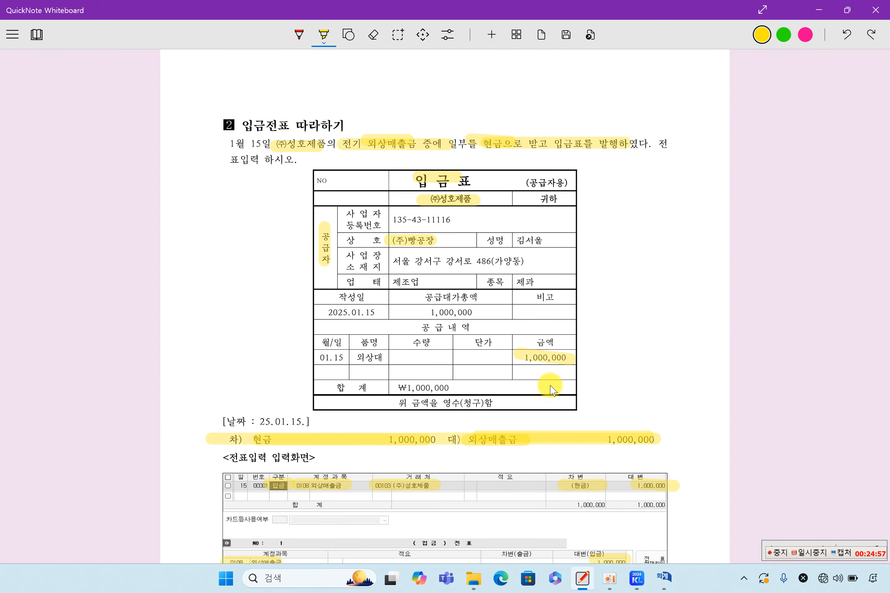
scroll(548, 387, down, 10)
scroll(544, 392, up, 4)
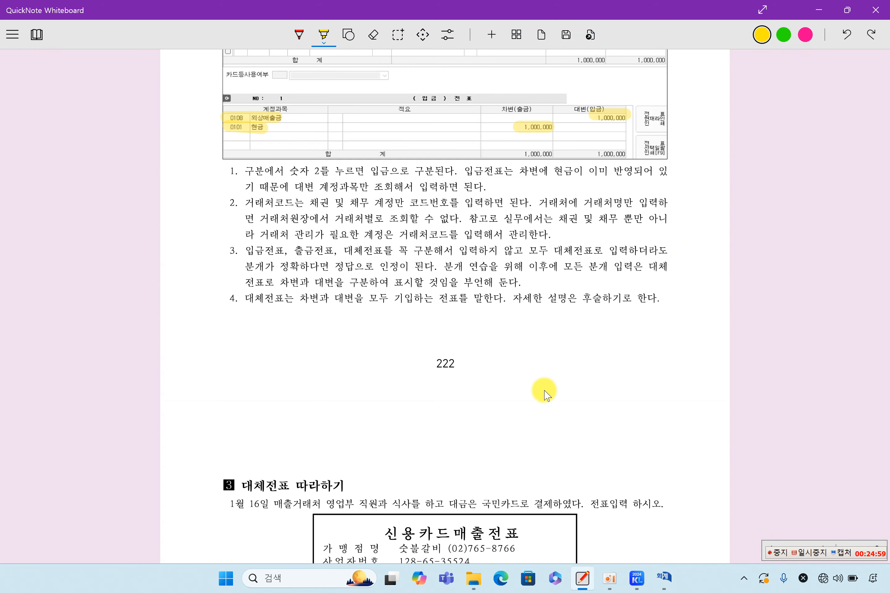
scroll(421, 231, up, 2)
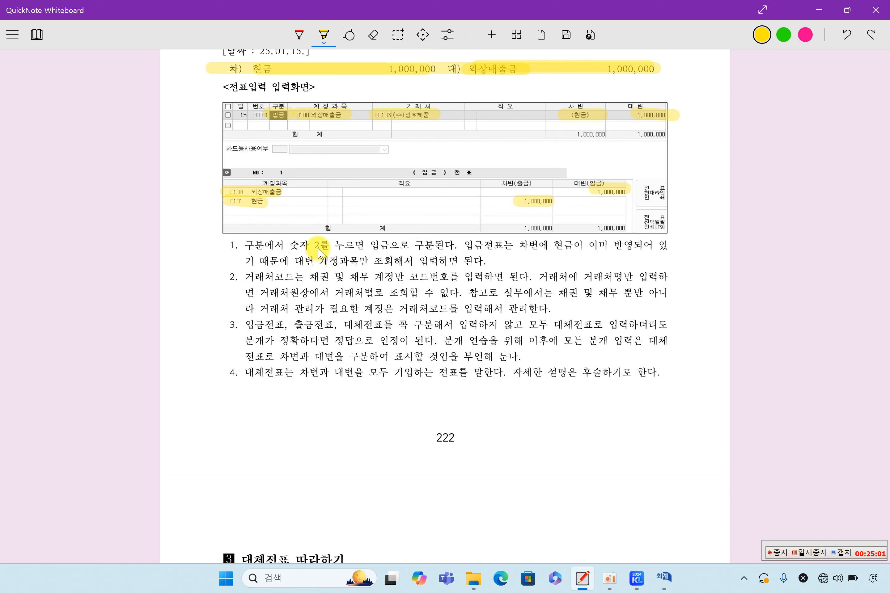
drag(314, 245, 430, 245)
drag(520, 245, 647, 247)
drag(295, 261, 421, 262)
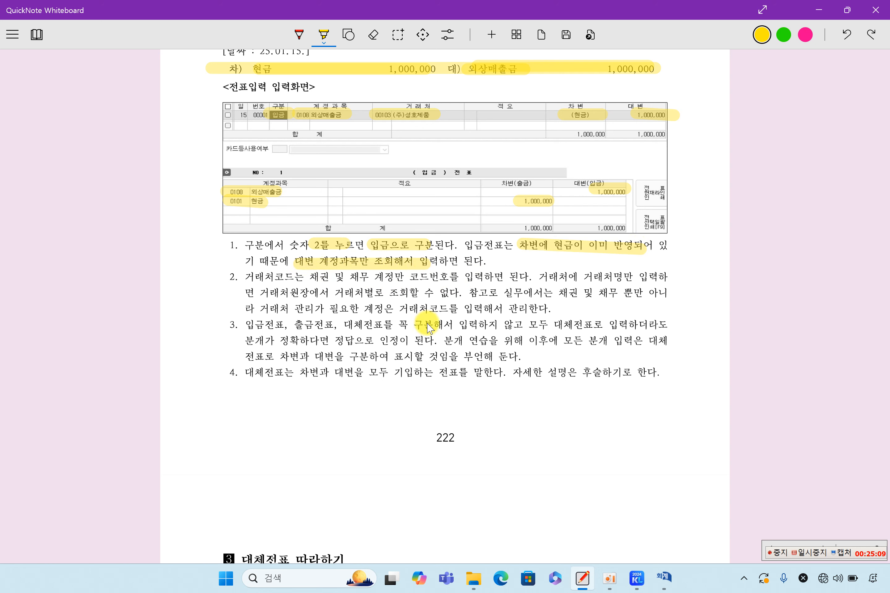
- Highlight note 2's phrases on entering codes for 채권 및 채무 accounts, entering only 거래처명, and looking up by counterparty in 거래처원장
mouse_move(307, 281)
mouse_down()
mouse_move(390, 295)
mouse_move(412, 277)
mouse_move(494, 282)
mouse_move(497, 308)
mouse_up()
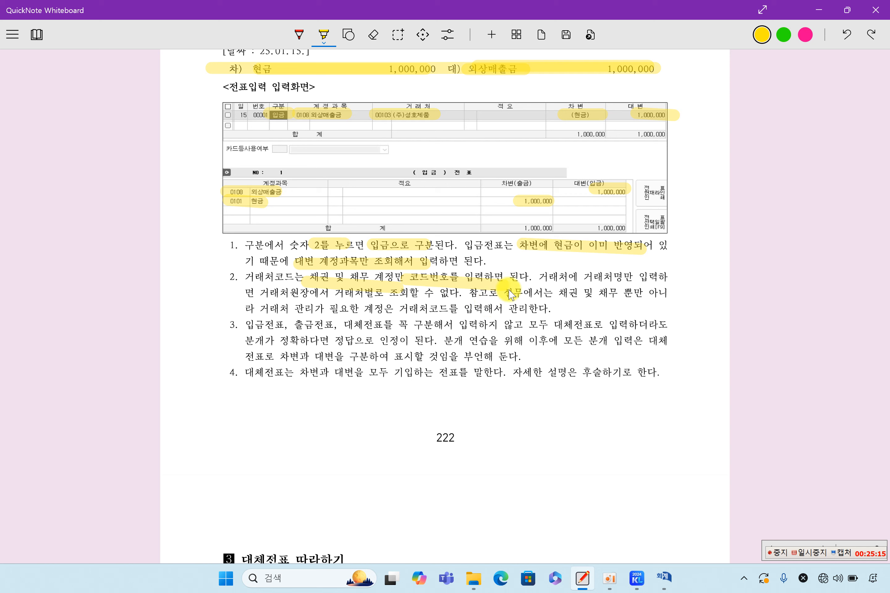
drag(583, 277, 661, 281)
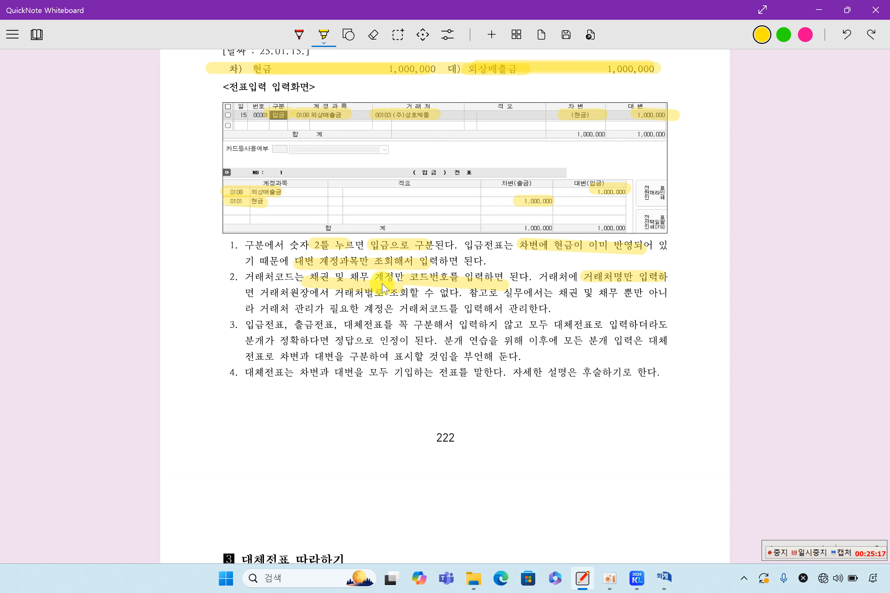
drag(262, 301, 375, 305)
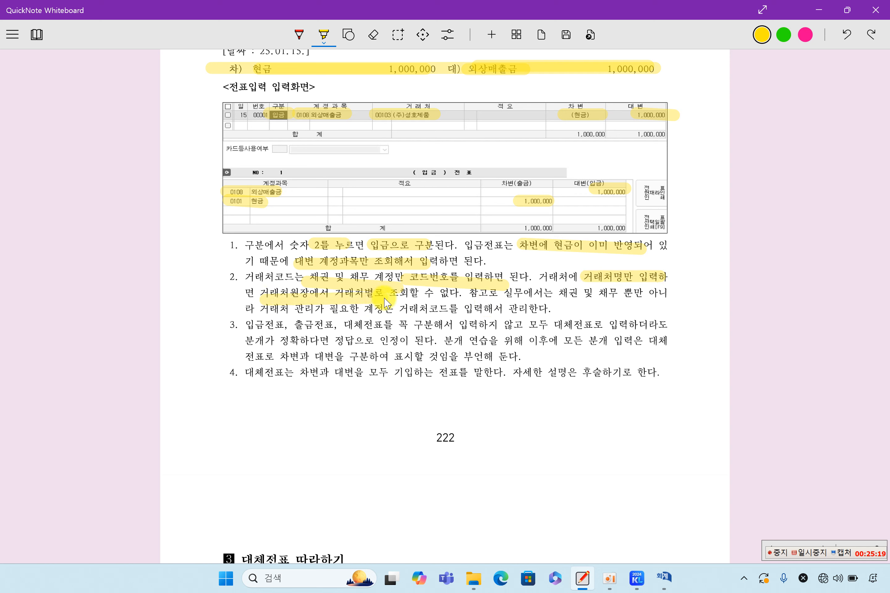
- Switch back to 일반전표입력 and clear only the counterparty code on the 외상매출금 line
click(664, 578)
key(space)
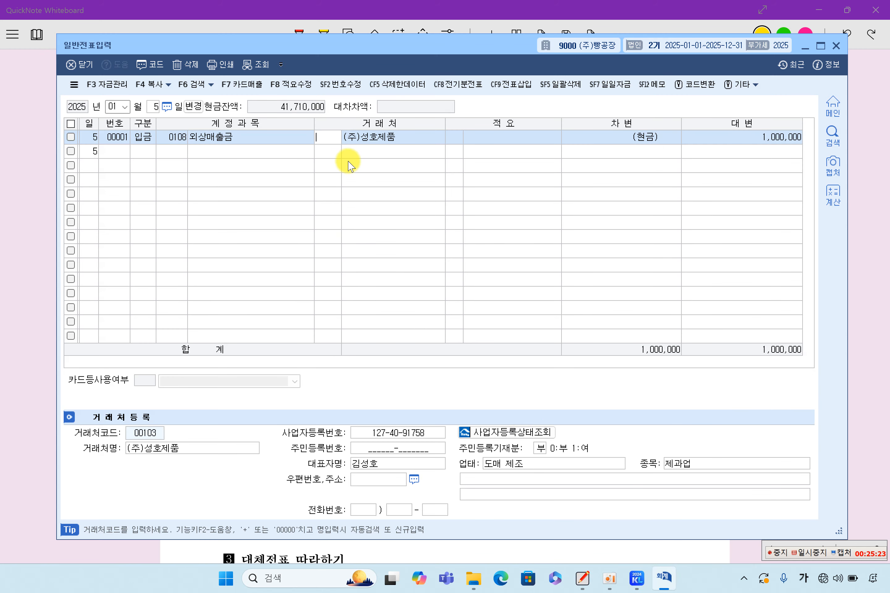
key(Return)
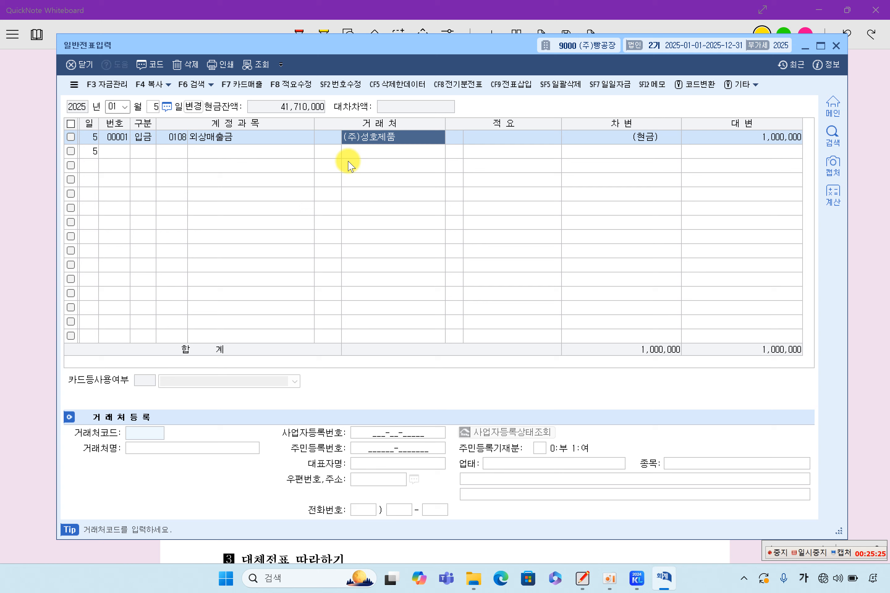
key(Right)
key(Left)
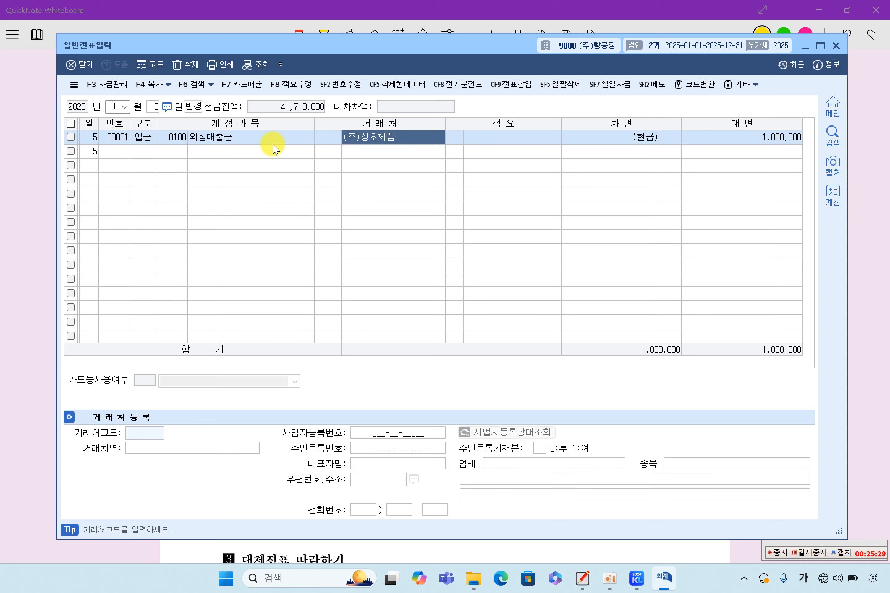
- Check the line's empty counterparty code field and assign code 00103 (주)성호제품 again from the counterparty lookup
click(319, 141)
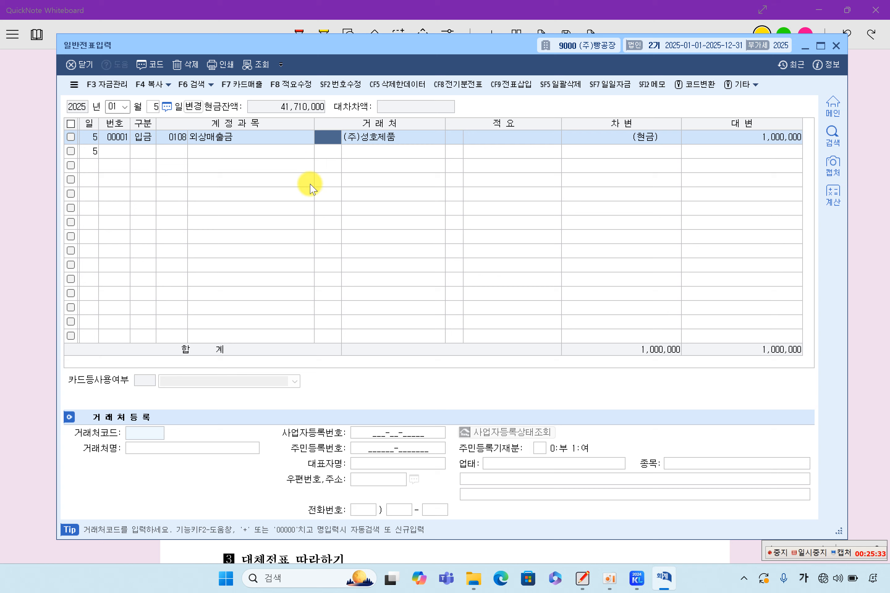
click(368, 142)
click(330, 141)
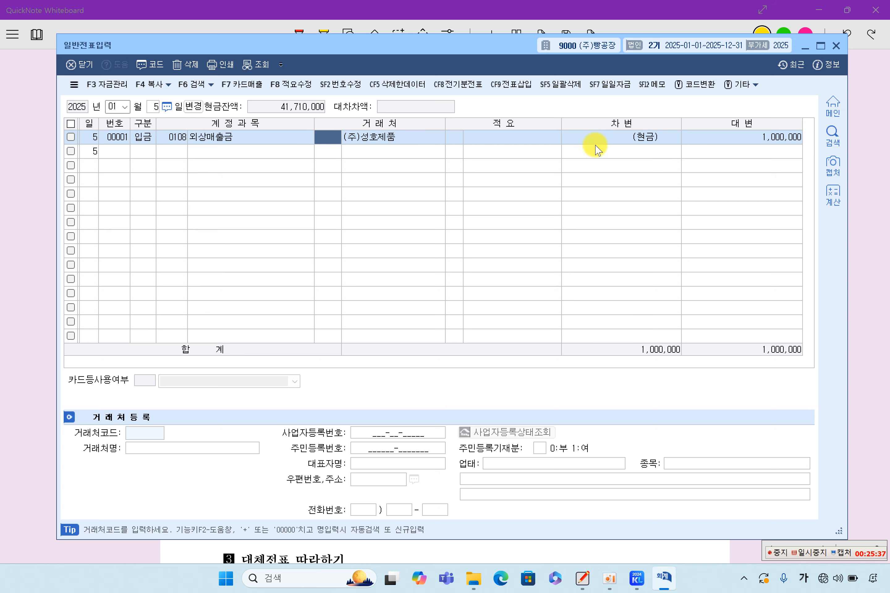
click(727, 141)
click(328, 141)
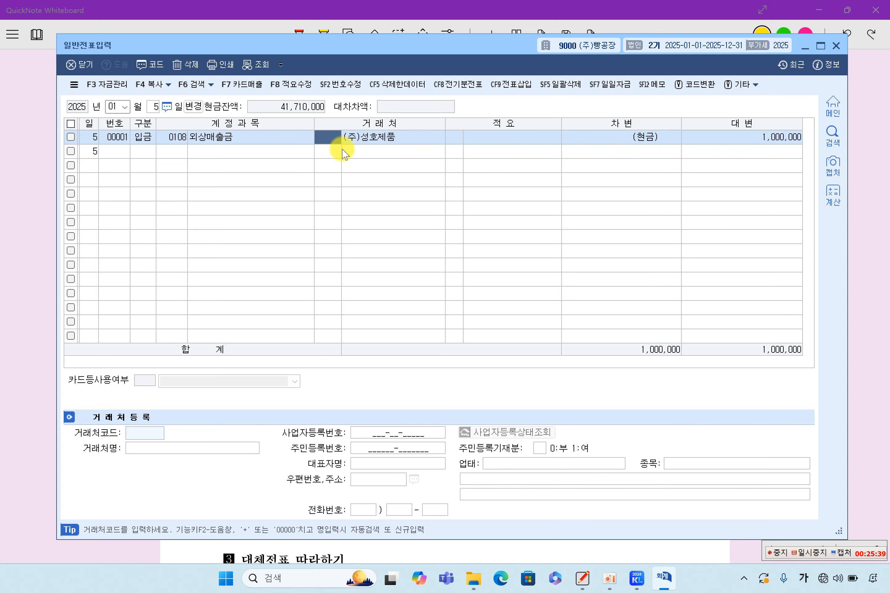
key(F2)
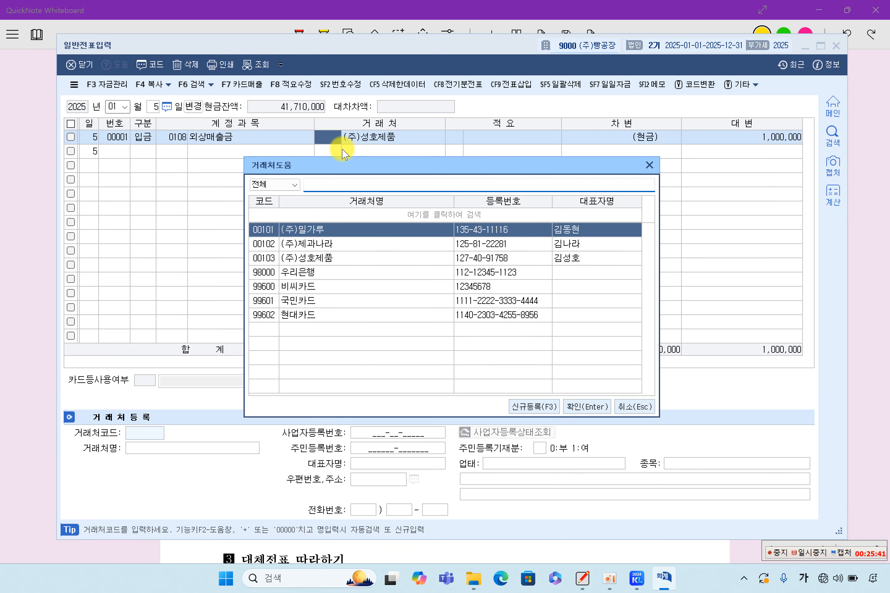
double_click(370, 257)
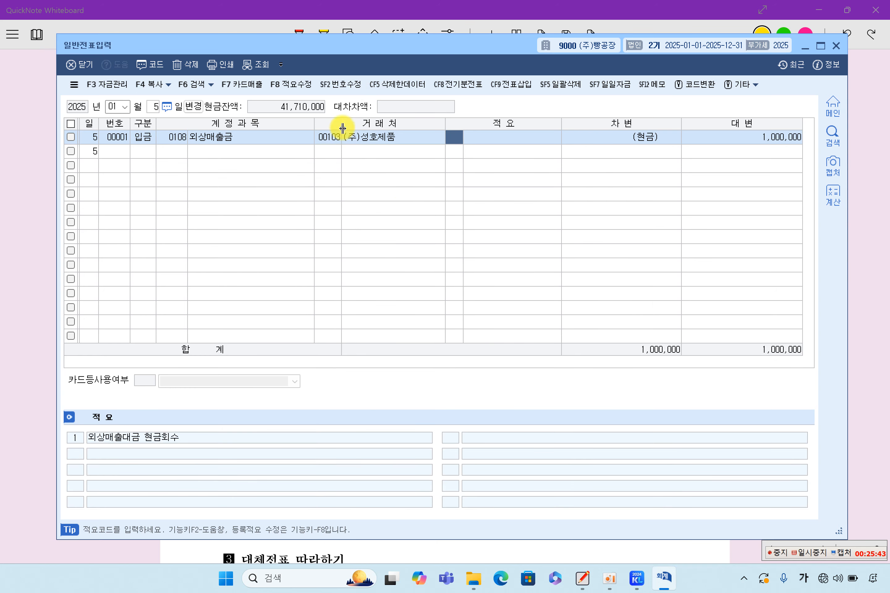
- Switch to QuickNote Whiteboard and highlight note 3's explanation that 대체전표 entry is accepted and that debit and credit are shown separately
click(14, 228)
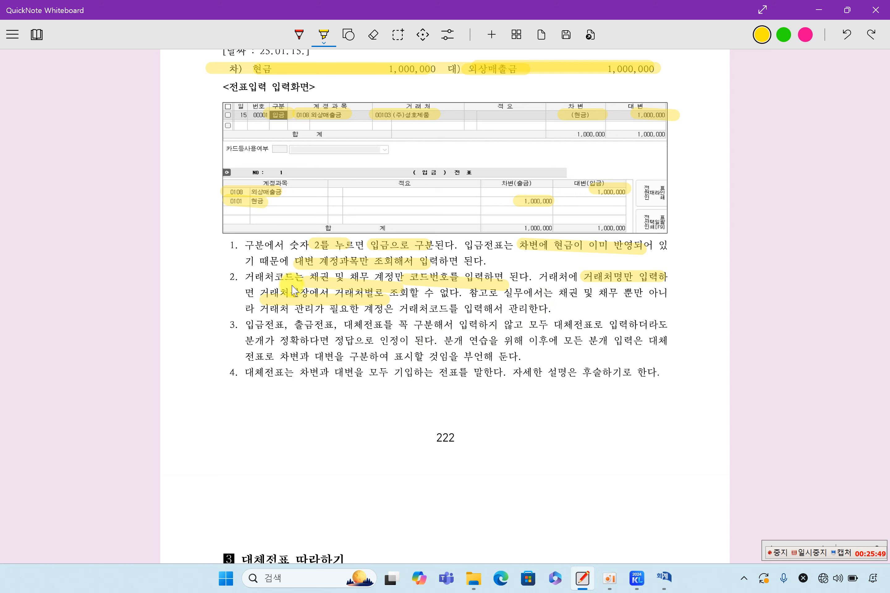
drag(250, 330, 633, 327)
mouse_move(247, 343)
mouse_down()
mouse_move(449, 356)
mouse_move(439, 350)
mouse_up()
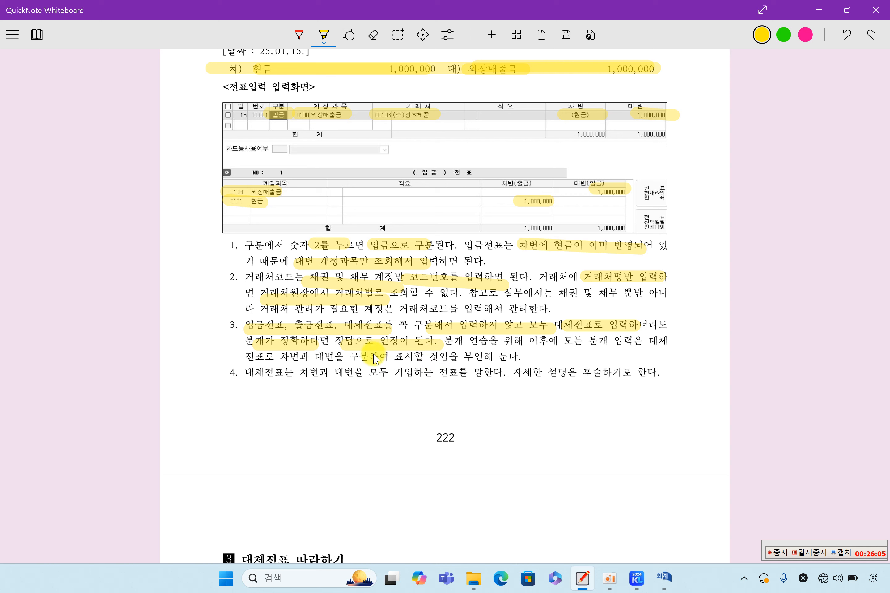
drag(277, 357, 498, 367)
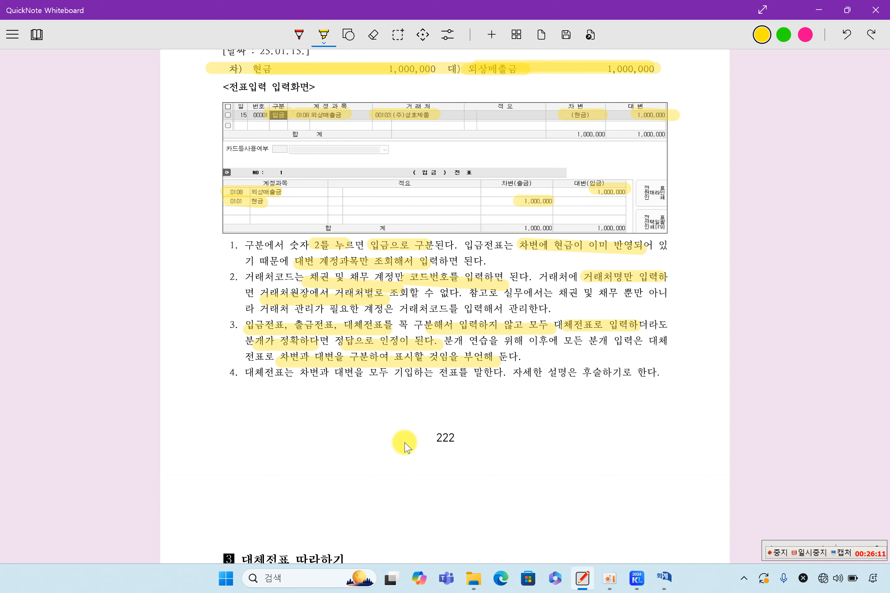
- Highlight the 대체전표 heading of section 3 and the key phrases about the 1월 16일 meal paid by 국민카드
scroll(400, 446, down, 10)
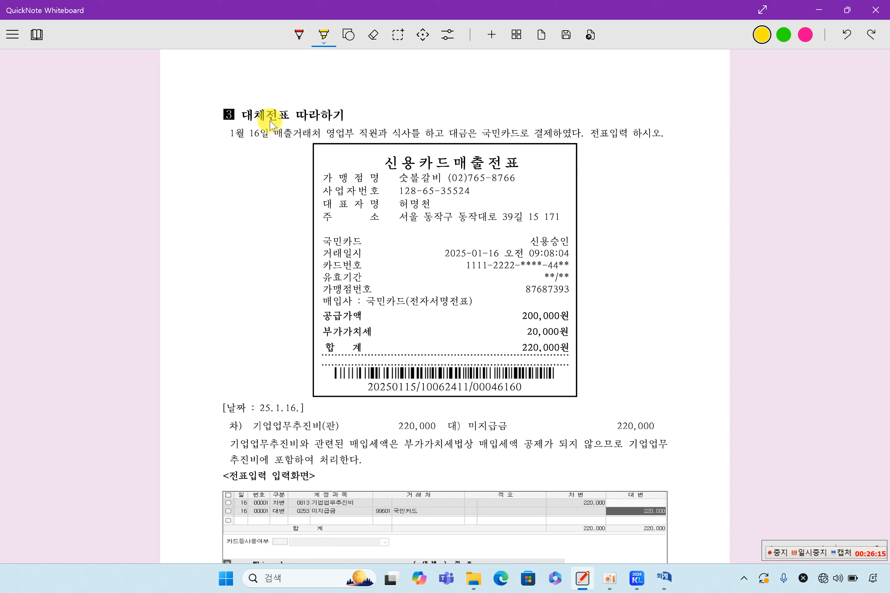
drag(249, 117, 294, 115)
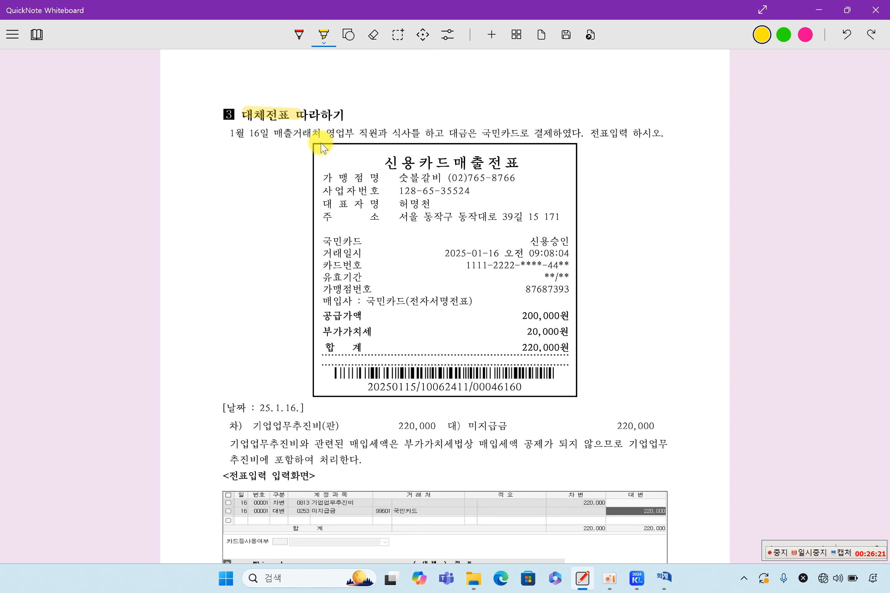
drag(228, 134, 560, 135)
- On the card receipt, highlight the merchant 숯불갈비, the card 국민카드, the date 2025-01-16 and the total 220,000원
drag(395, 179, 443, 178)
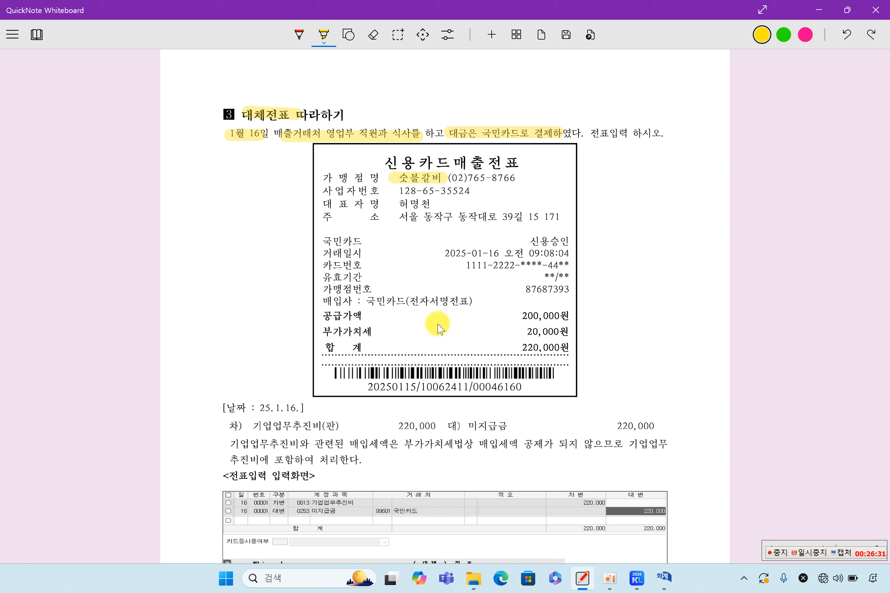
drag(319, 239, 359, 242)
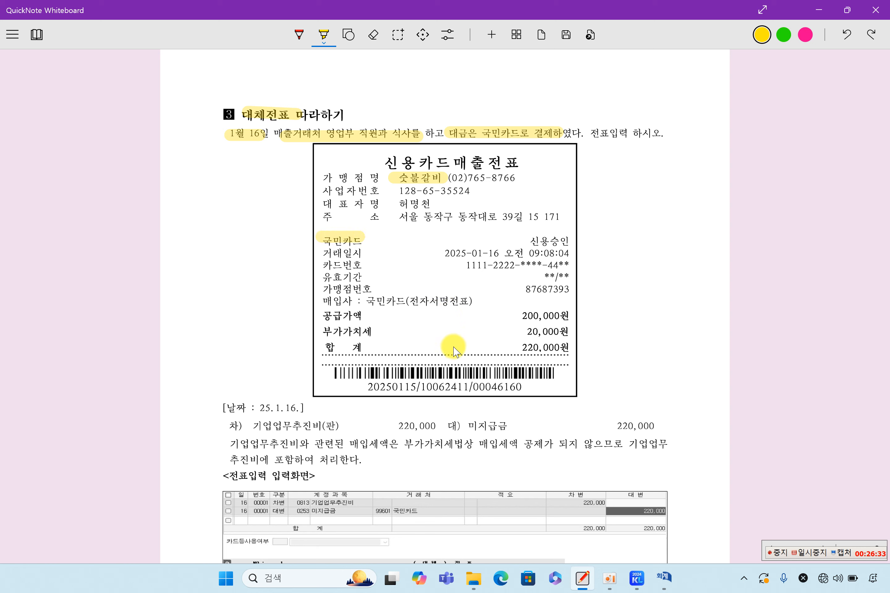
drag(447, 254, 511, 254)
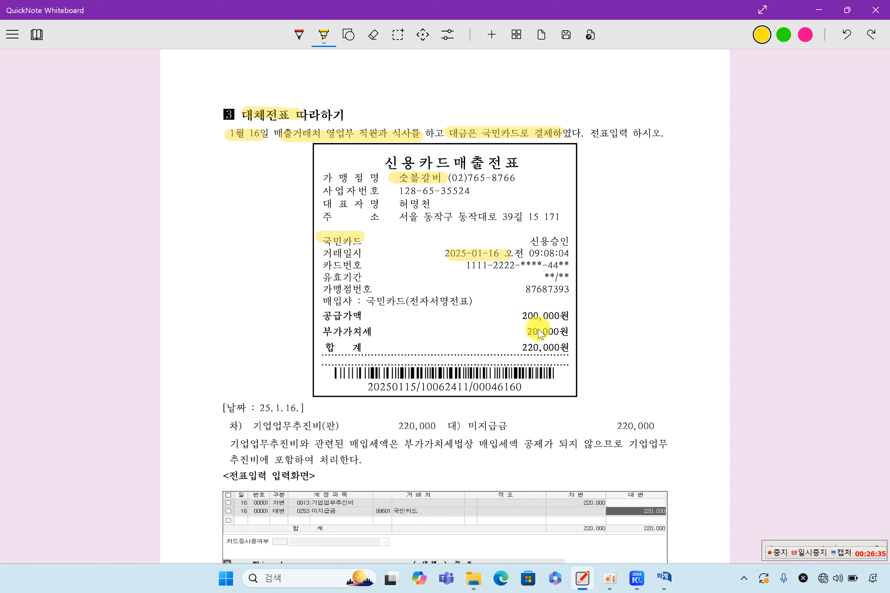
drag(500, 348, 573, 346)
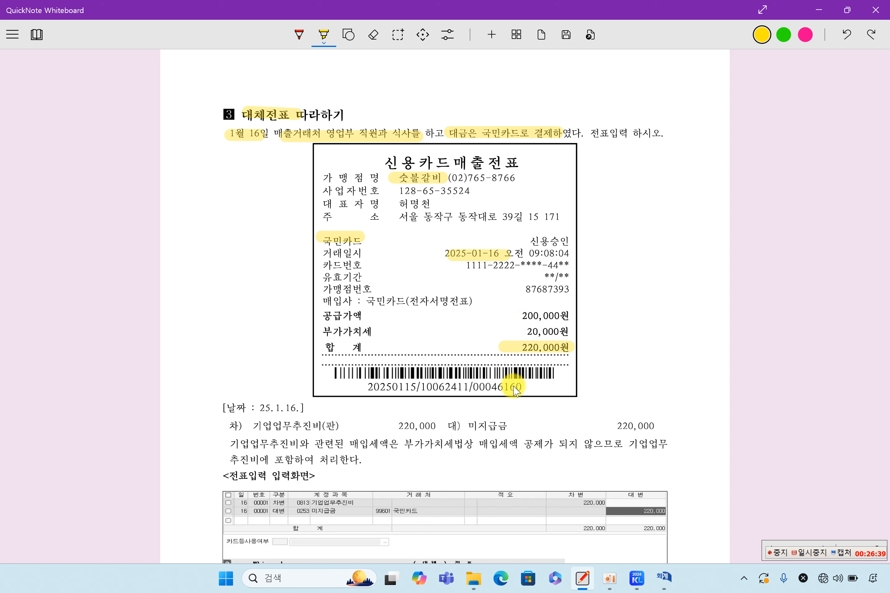
- Highlight the date 25.1.16., the debit 기업업무추진비(판) 220,000 and credit 미지급금 220,000, and re-mark 영업부 직원과 in the problem text
drag(255, 408, 308, 407)
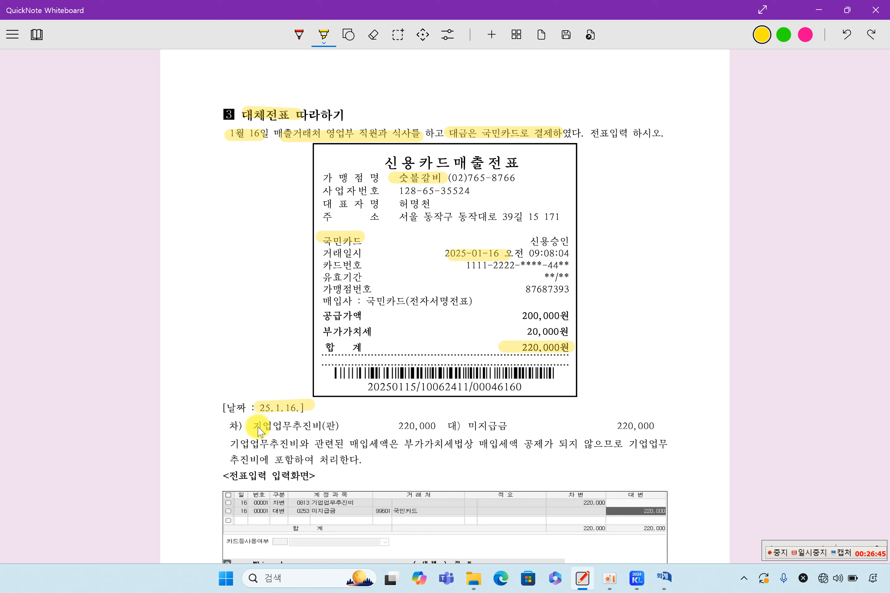
drag(259, 428, 330, 427)
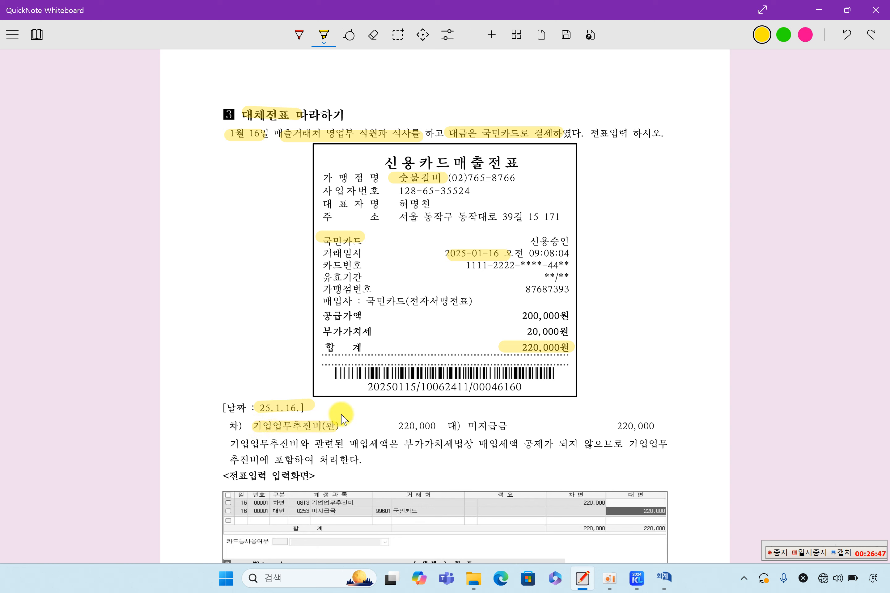
drag(243, 426, 334, 427)
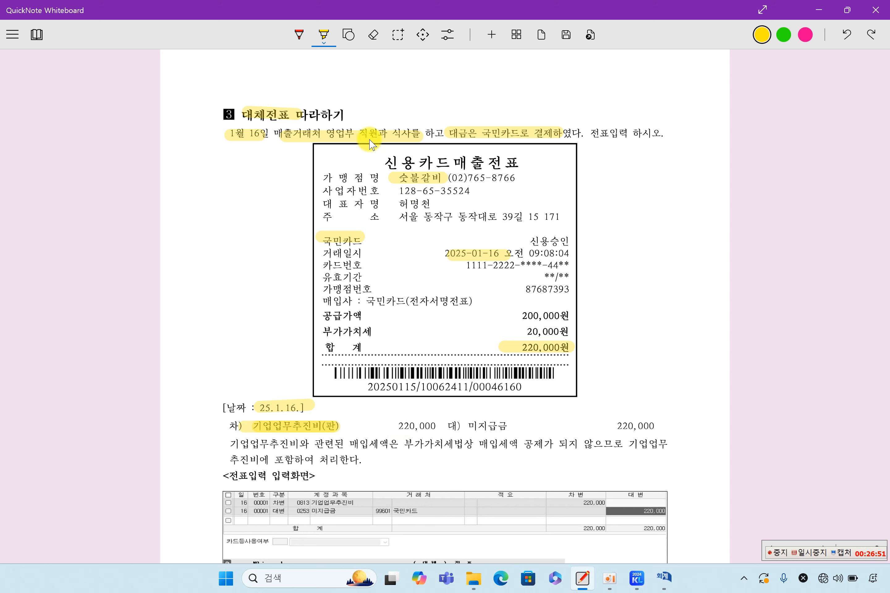
drag(317, 134, 394, 131)
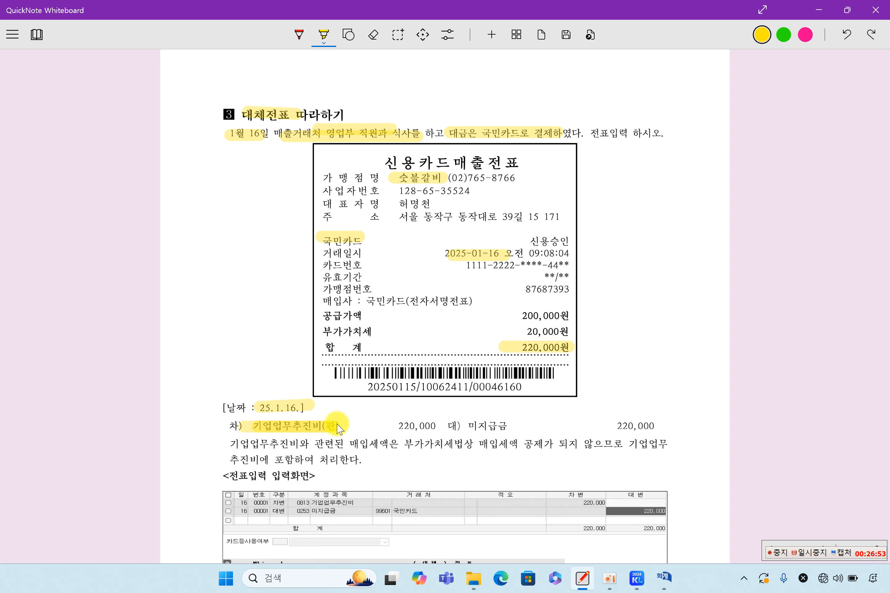
drag(310, 432, 436, 432)
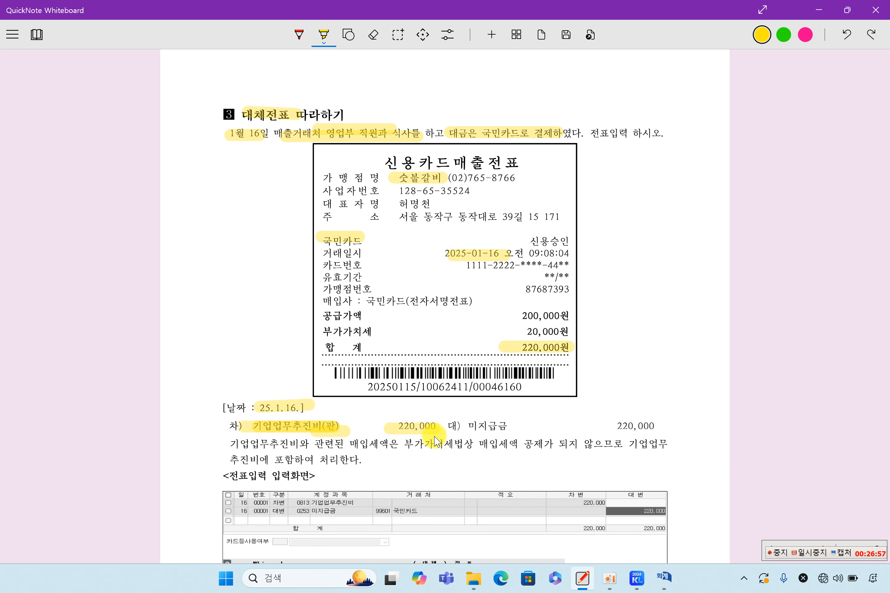
drag(474, 428, 655, 424)
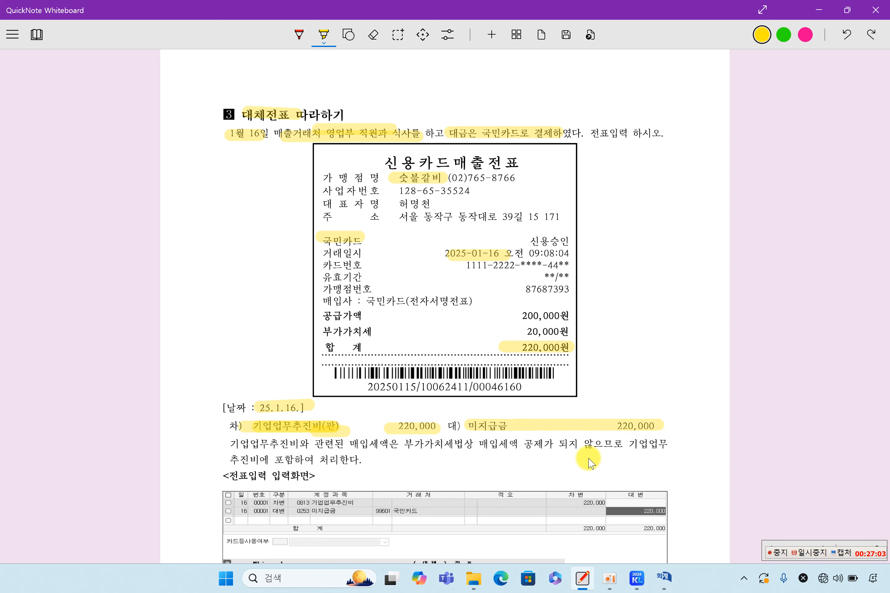
- Highlight the receipt's 20,000원 부가가치세 and its total again, plus the note's phrases on non-deductible 매입세액 being included in 기업업무추진비
drag(516, 330, 571, 332)
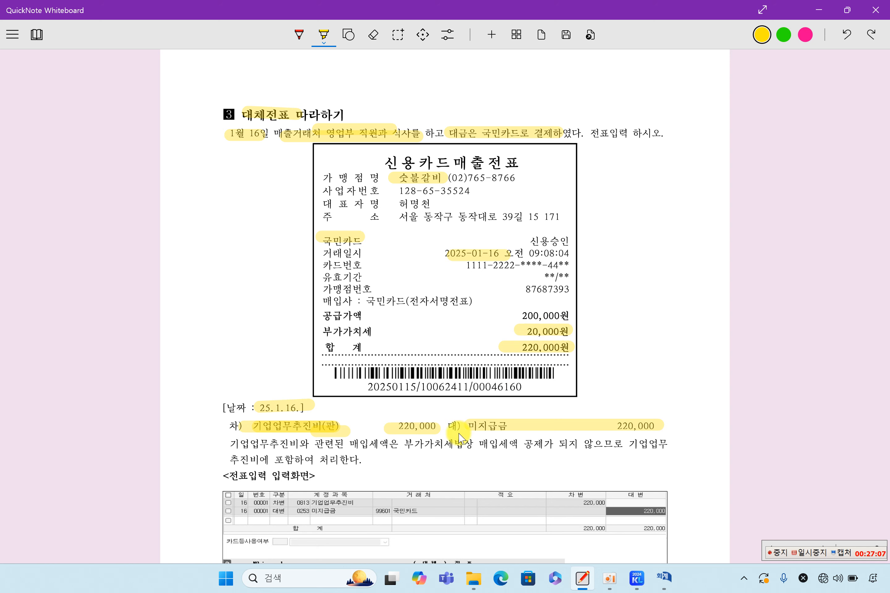
drag(251, 447, 406, 449)
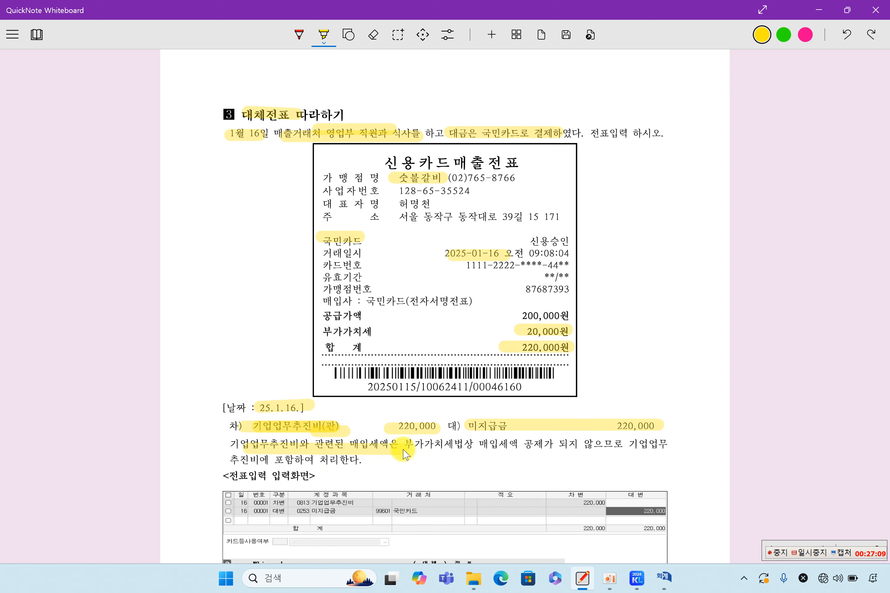
drag(544, 444, 599, 452)
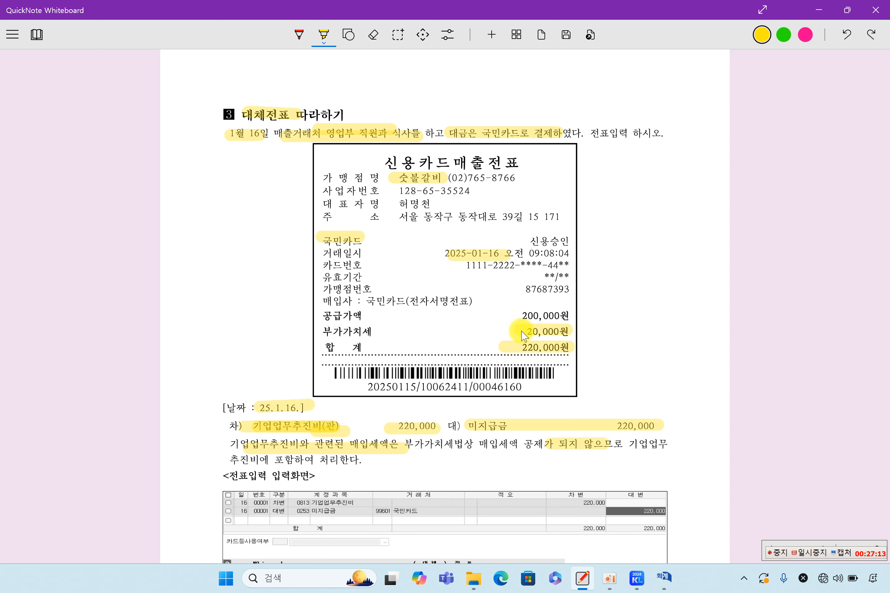
drag(502, 350, 577, 349)
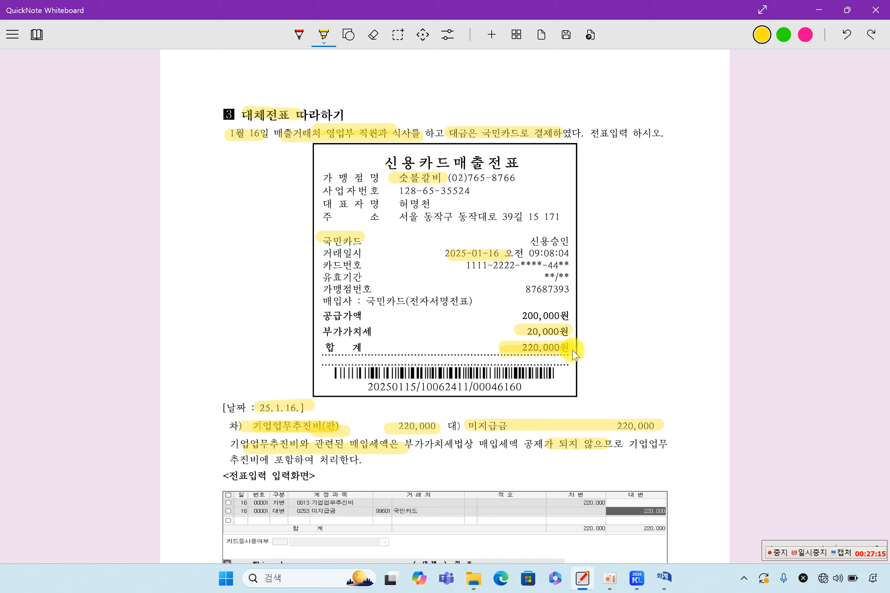
drag(231, 460, 362, 460)
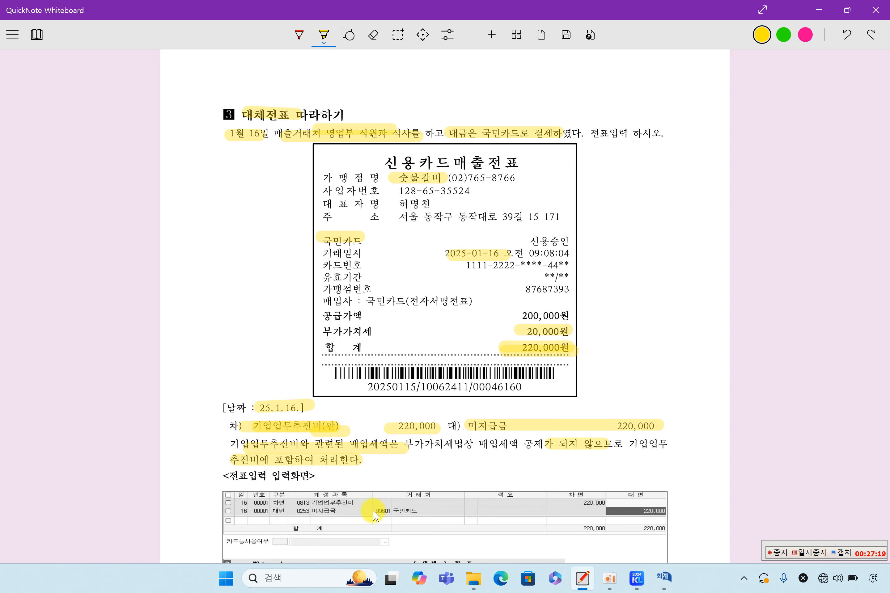
- In the sample 전표입력 screen, highlight account codes 0813 and 0253 and the counterparty 99601 국민카드
scroll(374, 515, down, 3)
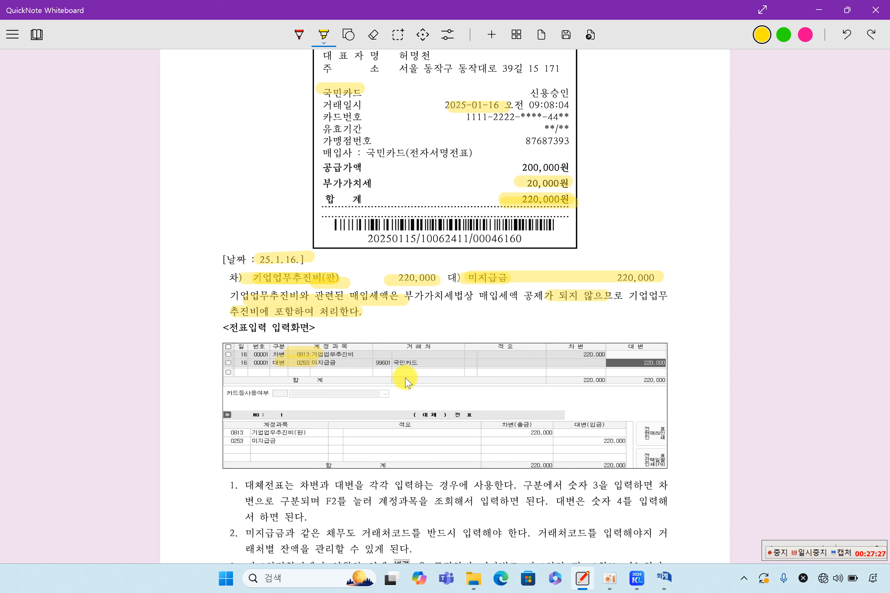
drag(385, 364, 429, 363)
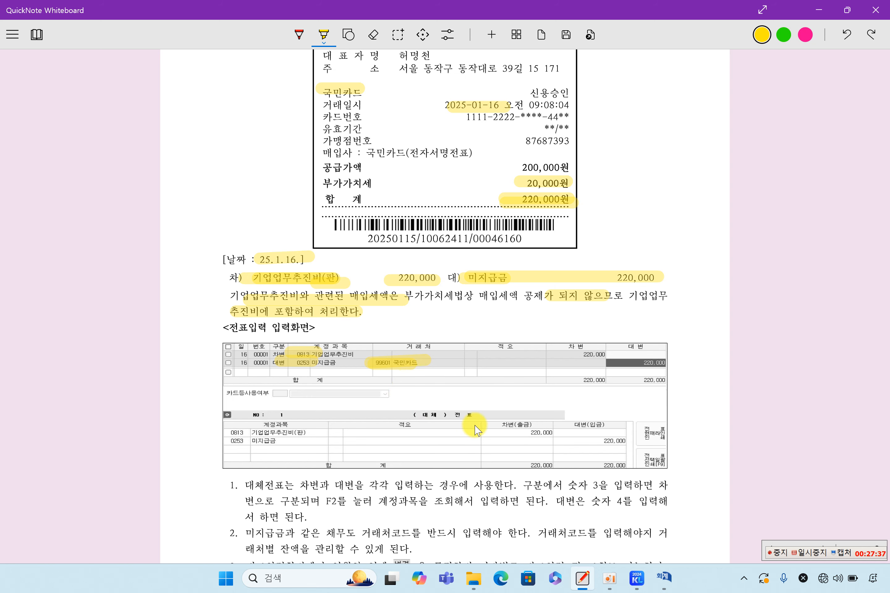
- Switch to 일반전표입력 and set the voucher entry date to January 16, 2025
click(664, 578)
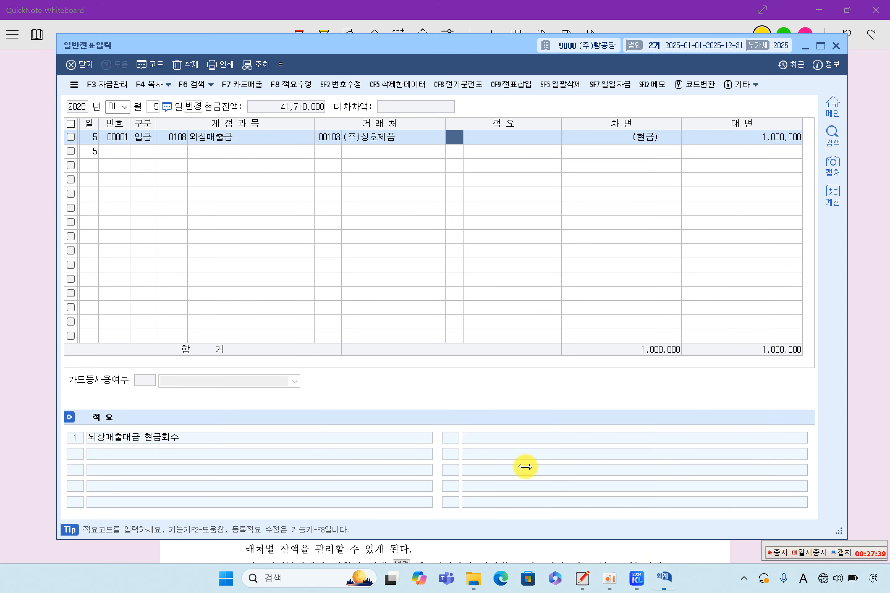
click(114, 106)
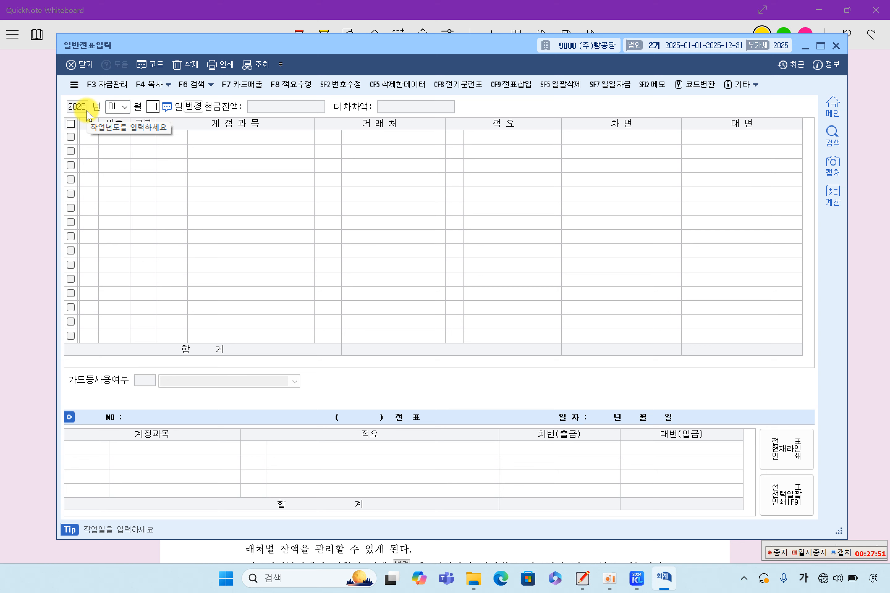
text(6)
key(Return)
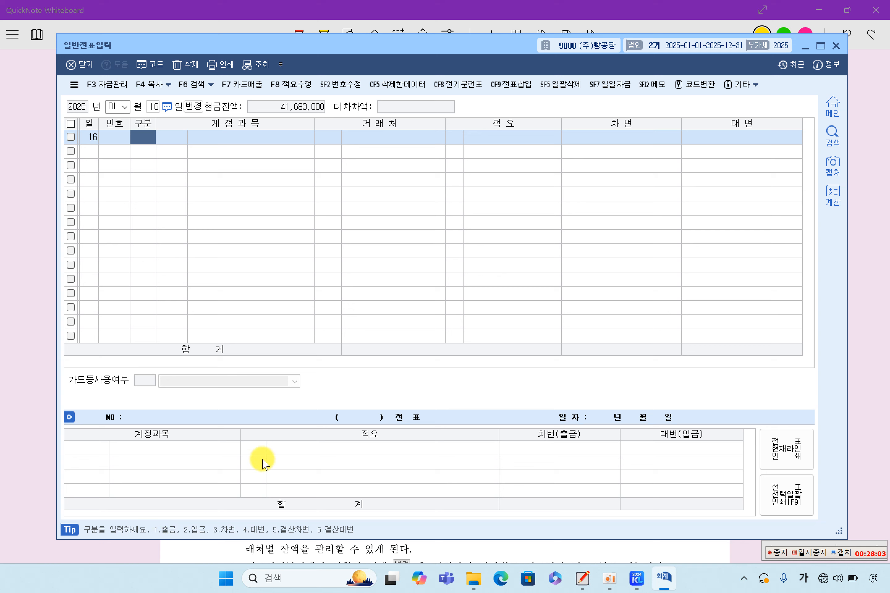
- Start a 차변 line and assign account 0813 기업업무추진비 (판매관리비) by searching the account lookup for 기업
text(3)
key(F2)
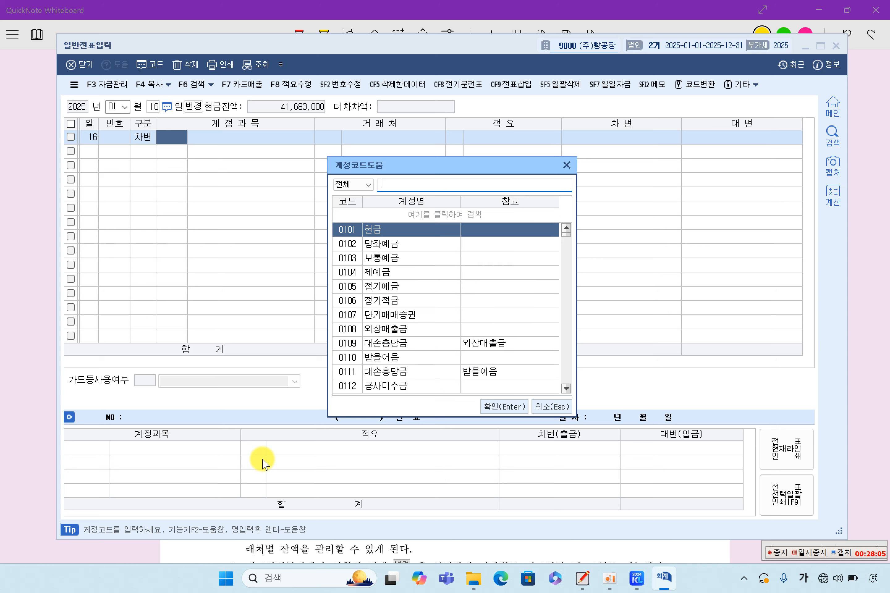
text(기)
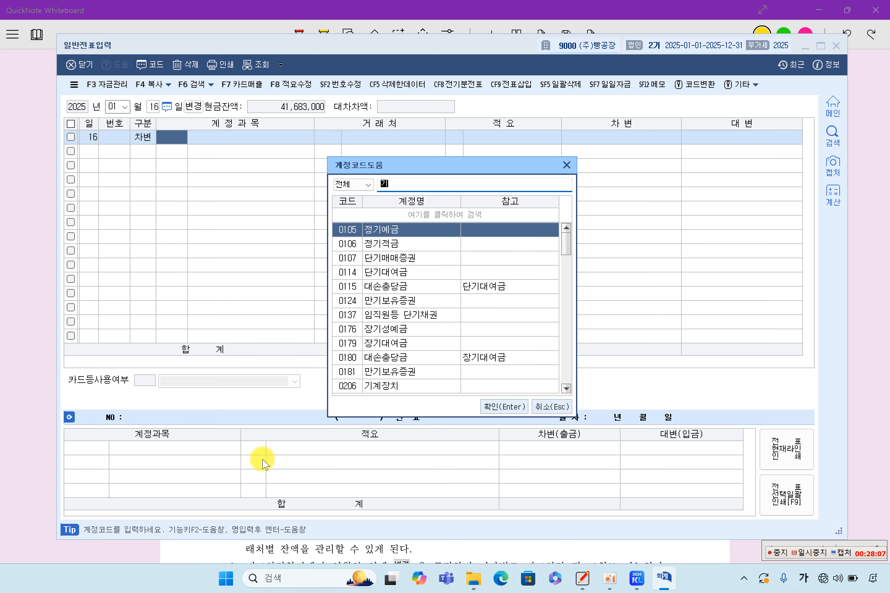
text(여ㅂ)
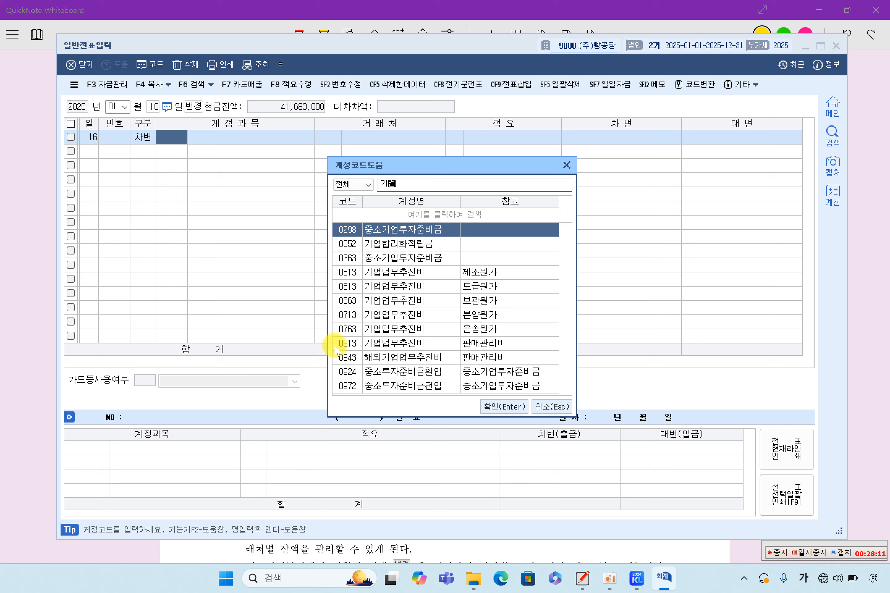
click(400, 274)
click(413, 273)
click(411, 342)
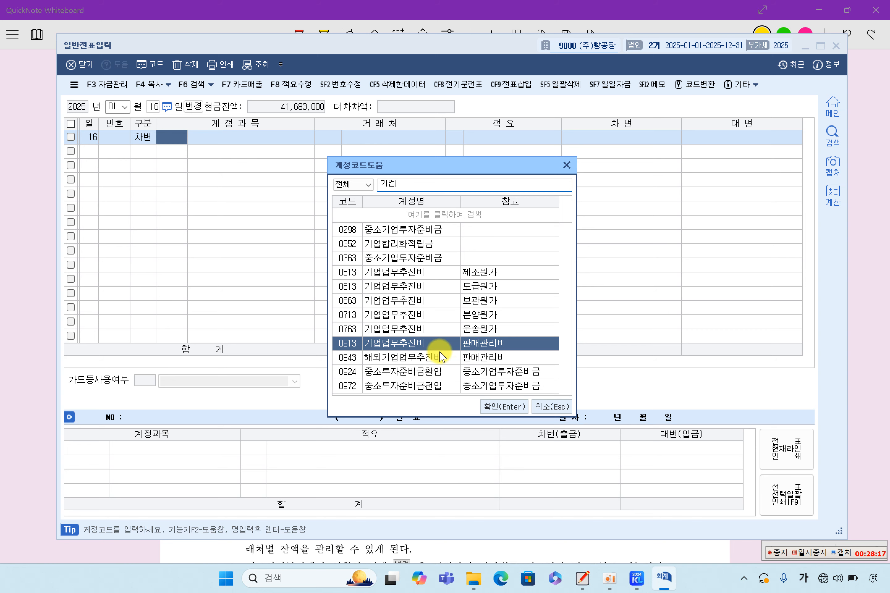
double_click(419, 347)
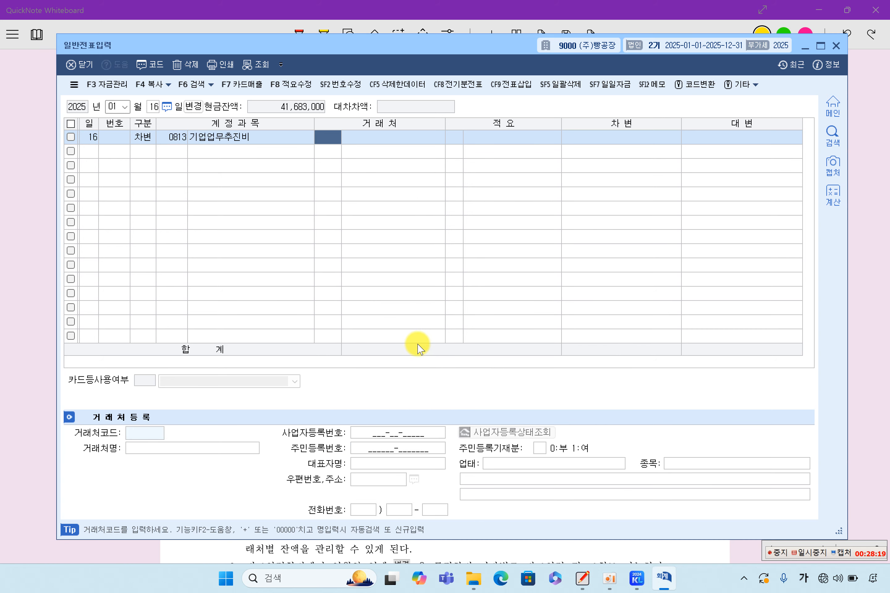
- Leave the 거래처 and 적요 fields blank and enter 220,000 as the 차변 amount of the 기업업무추진비 line
key(Return)
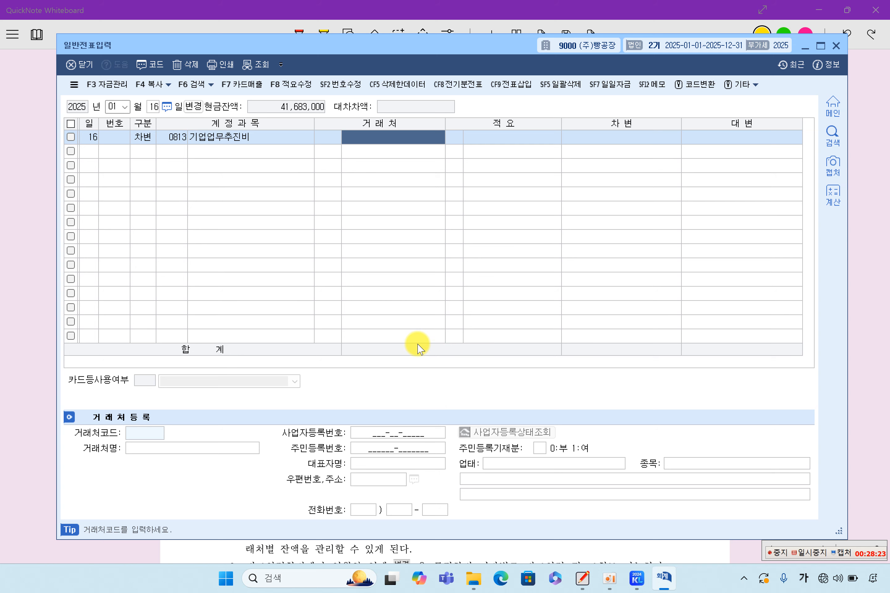
key(Return)
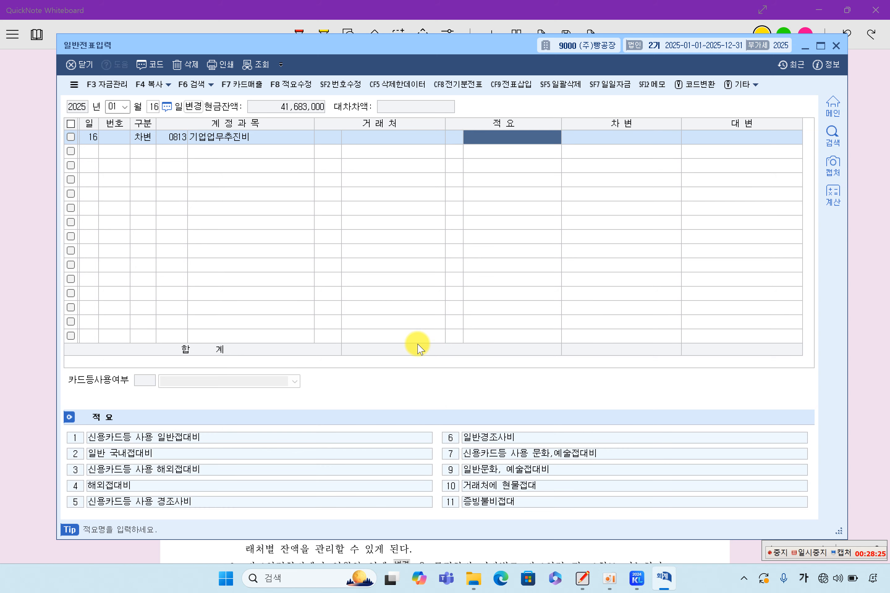
key(Return)
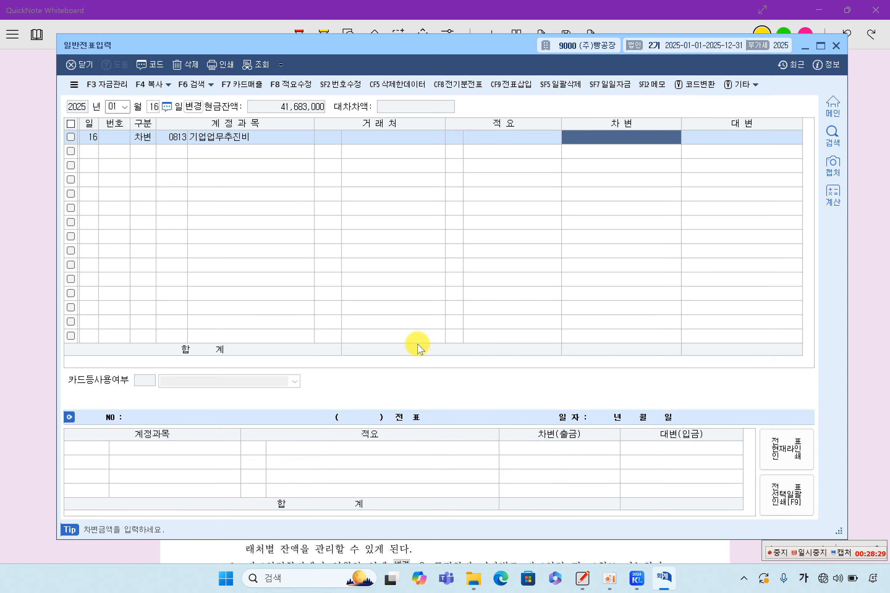
text(22)
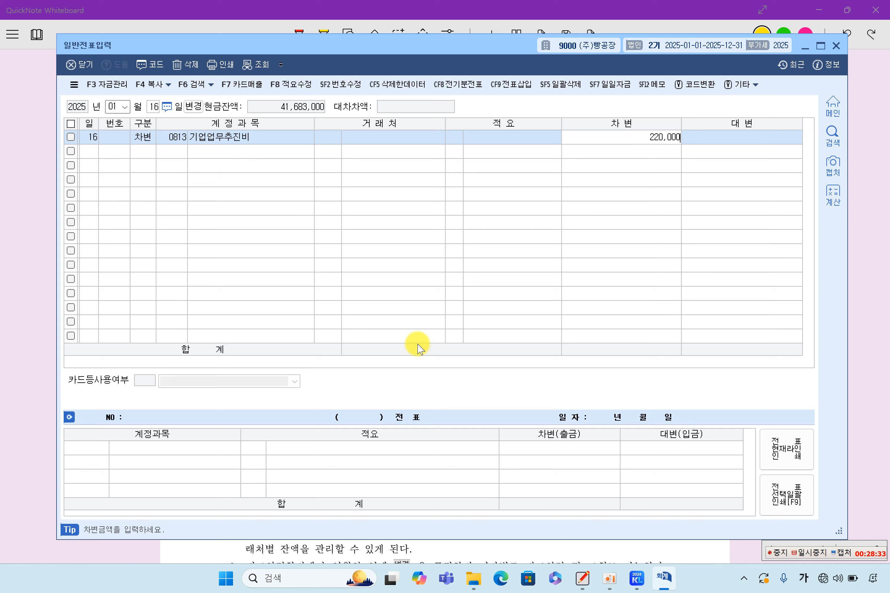
text(0,000)
key(Return)
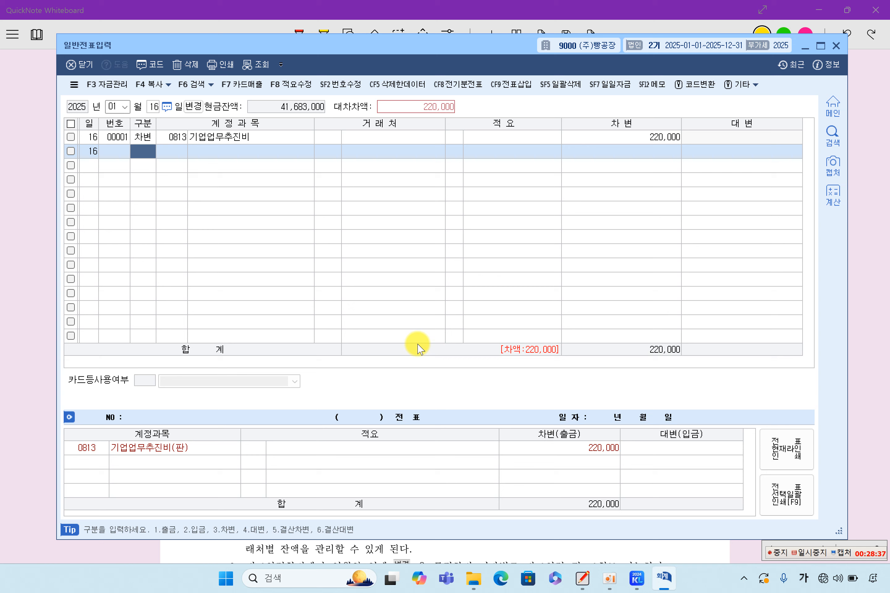
- Start a 대변 line and assign account 0253 미지급금 by searching the account lookup for 미지급
text(4)
key(Return)
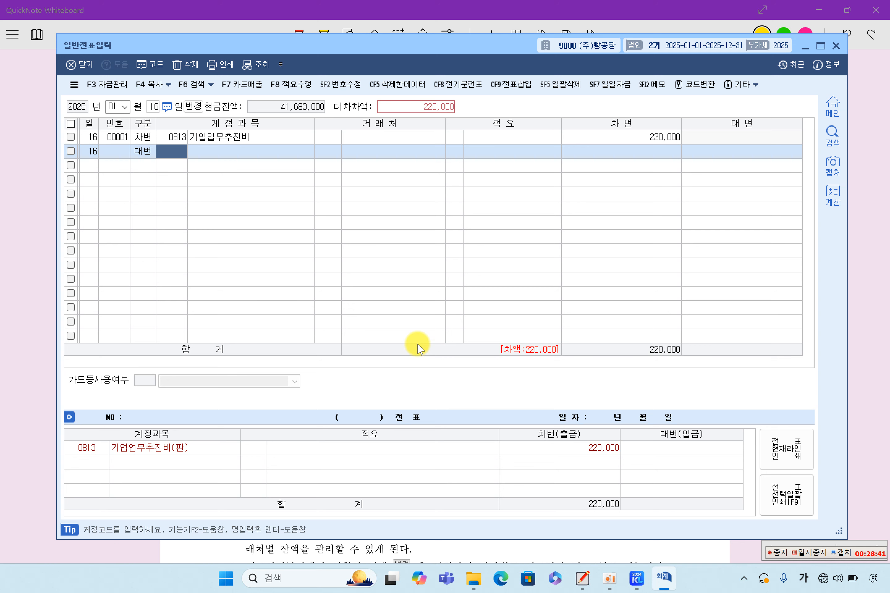
key(F2)
scroll(419, 348, down, 5)
scroll(420, 348, up, 5)
text(미지)
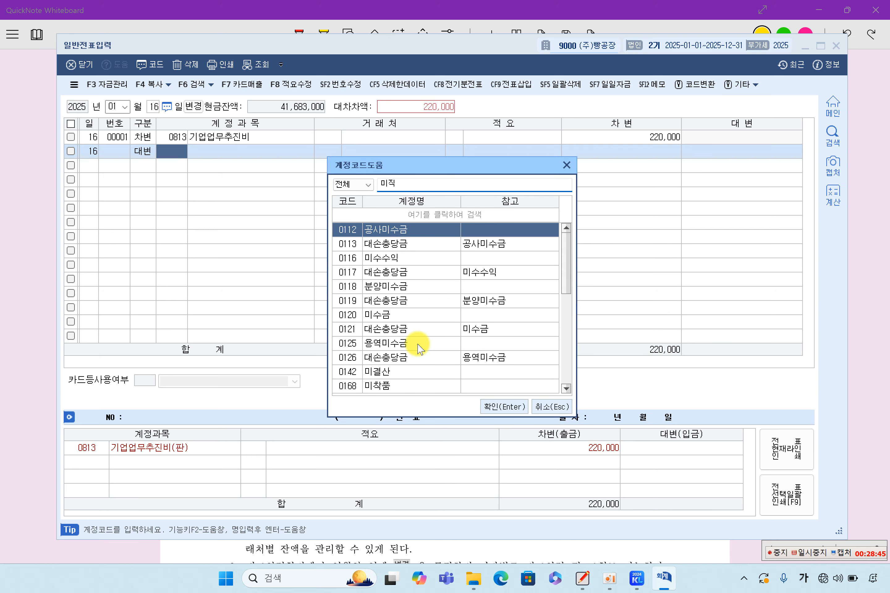
text(지급)
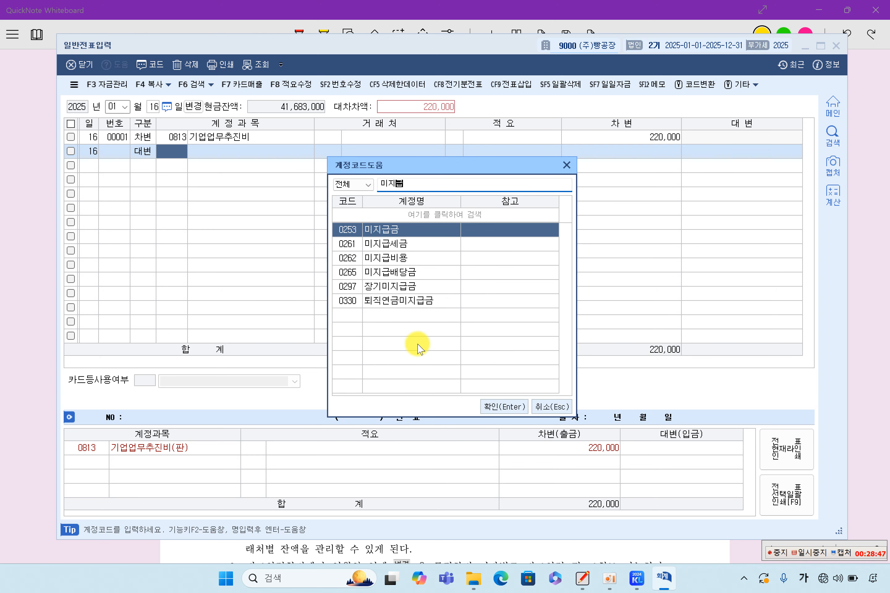
key(Return)
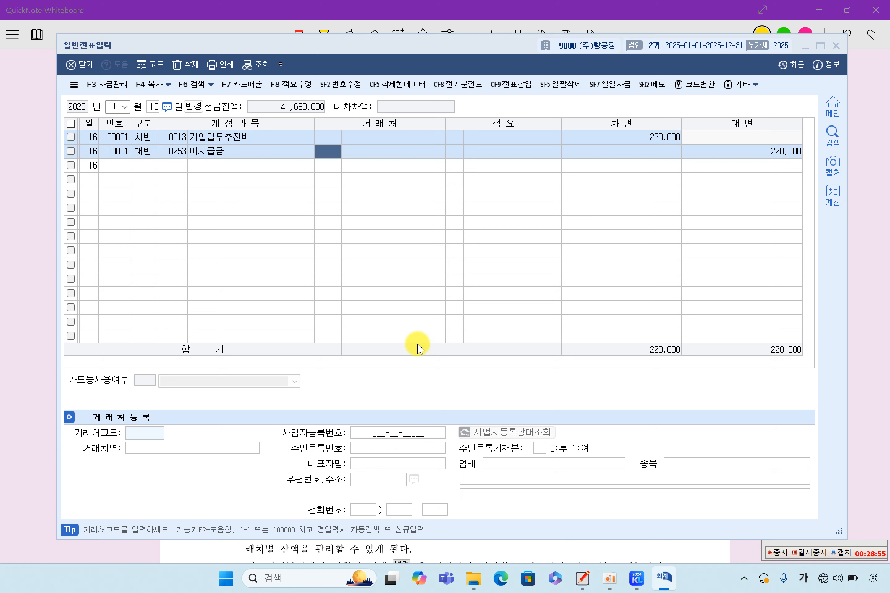
- Set the 미지급금 line's 거래처 to 99601 국민카드 by searching for 국민, leave 적요 blank and accept 220,000 as the 대변 amount
key(F2)
text(구ㄱ)
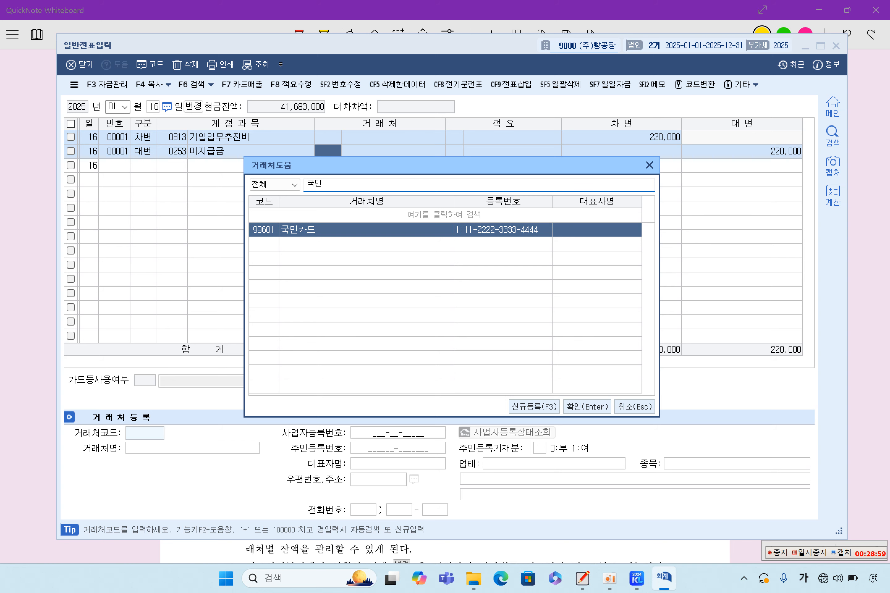
key(Return)
key(Return)
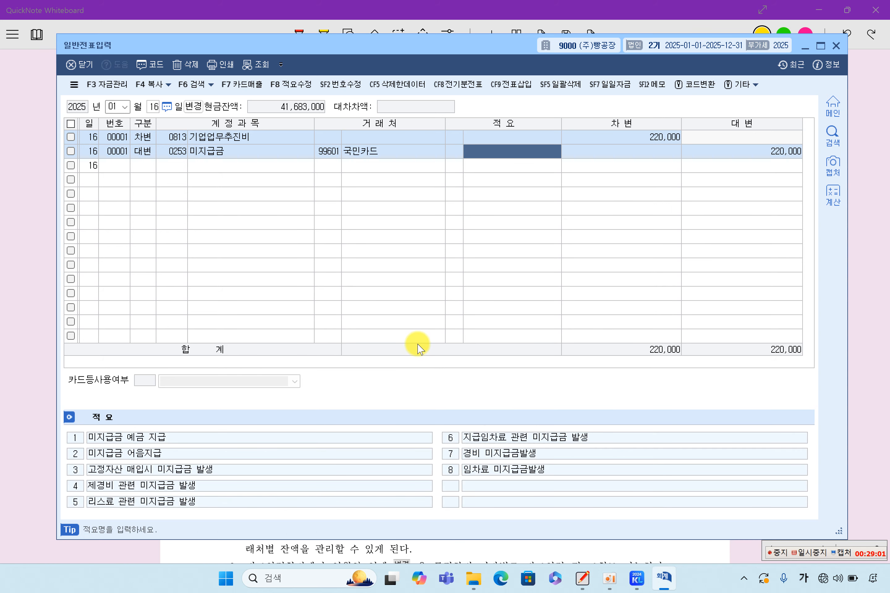
key(Return)
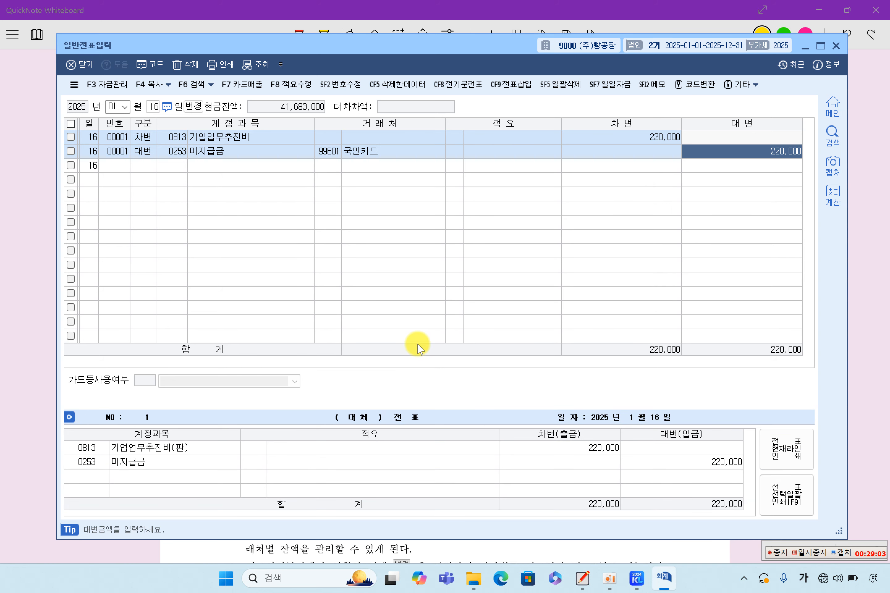
key(Return)
key(Up)
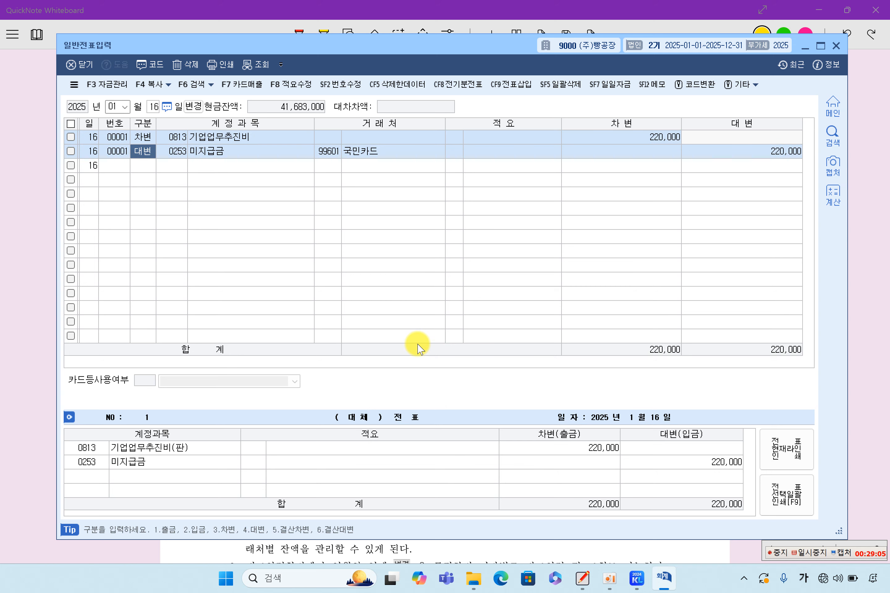
- Review the January 16 voucher's 차변 and 대변 amounts, the 대체 전표 preview, and the 미지급금 line's 거래처 and 적요 details
click(660, 138)
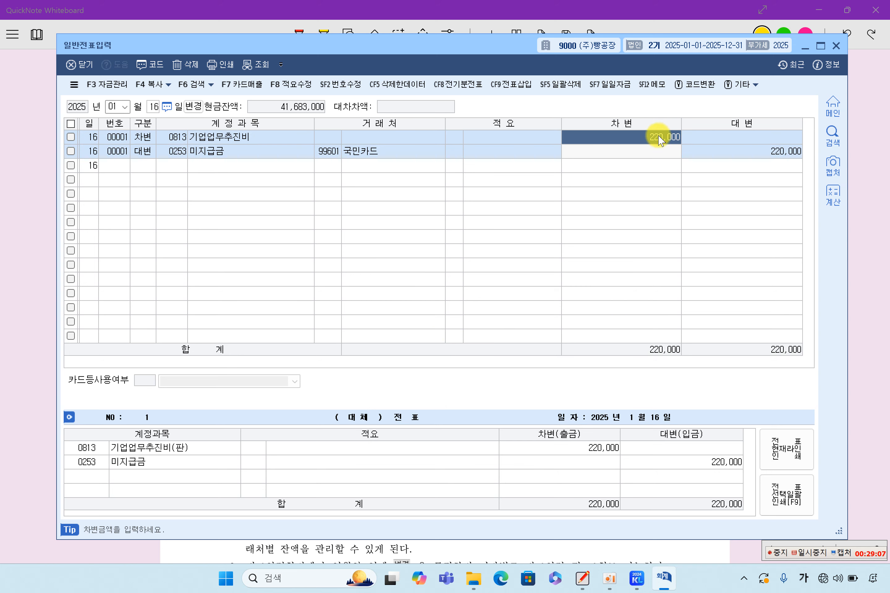
click(721, 151)
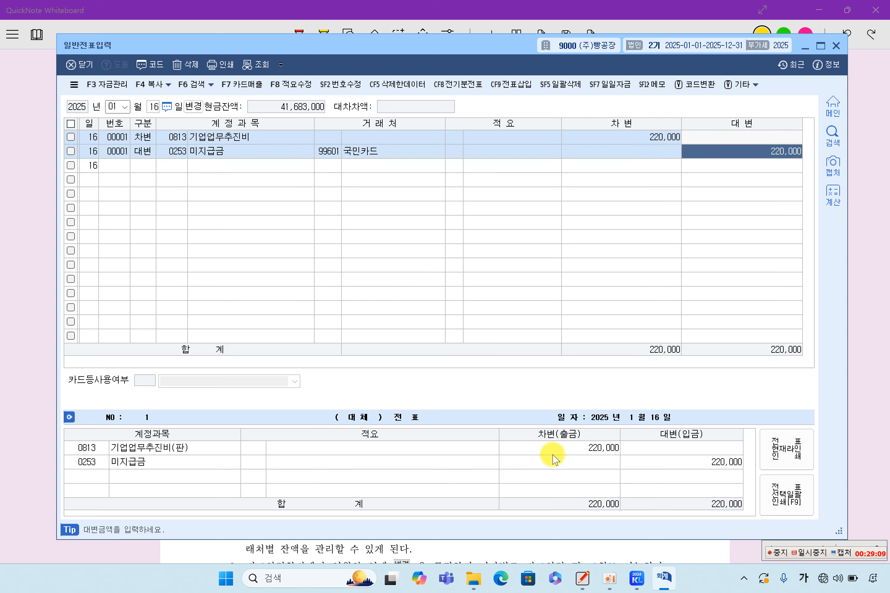
click(568, 453)
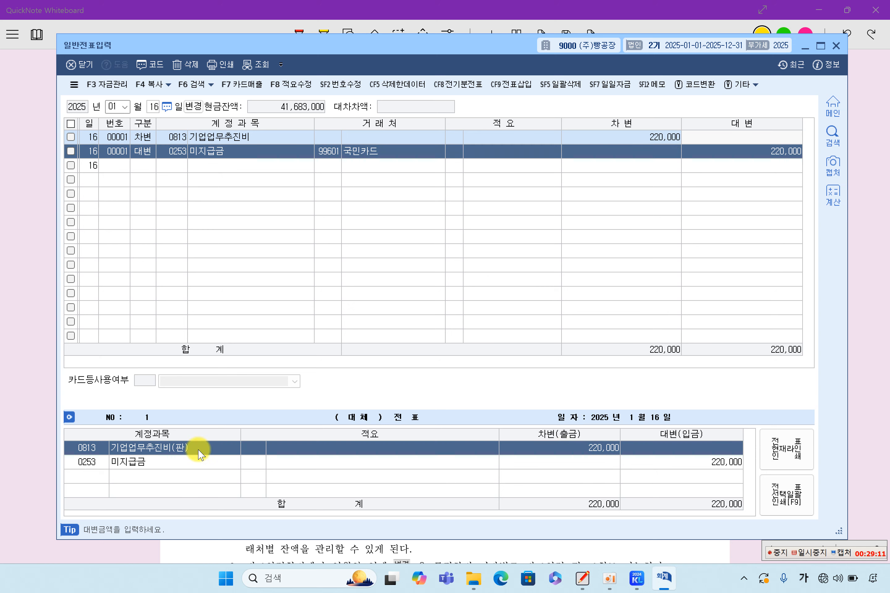
click(682, 466)
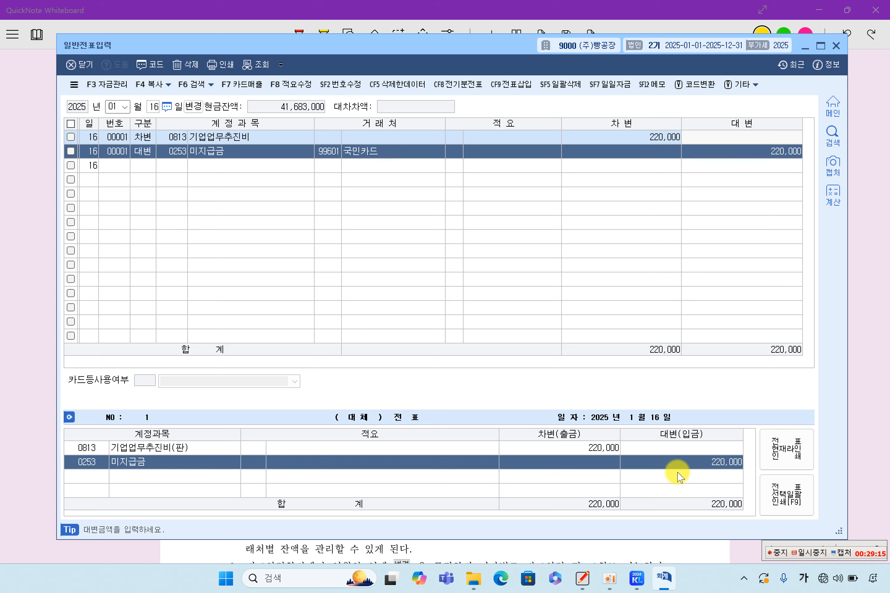
click(328, 152)
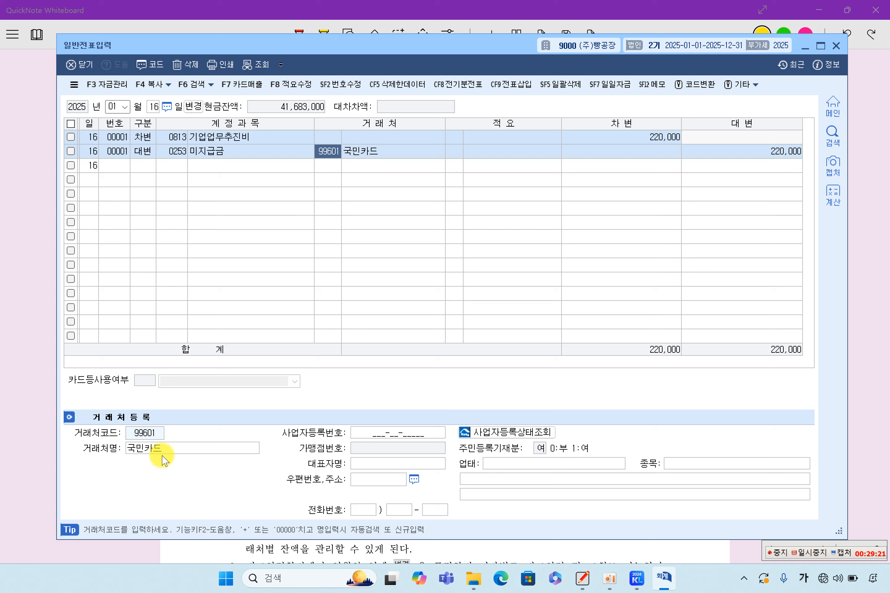
click(173, 450)
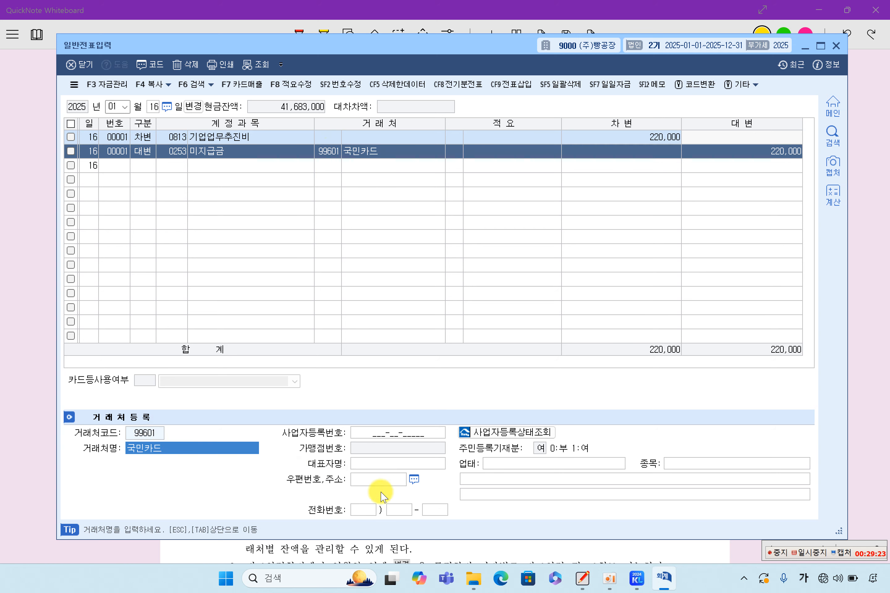
click(325, 153)
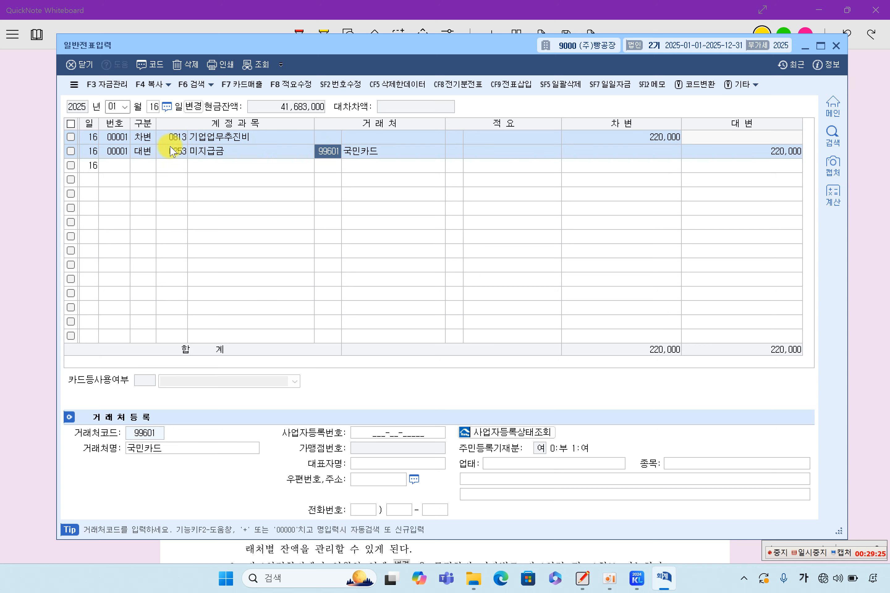
click(507, 463)
click(393, 464)
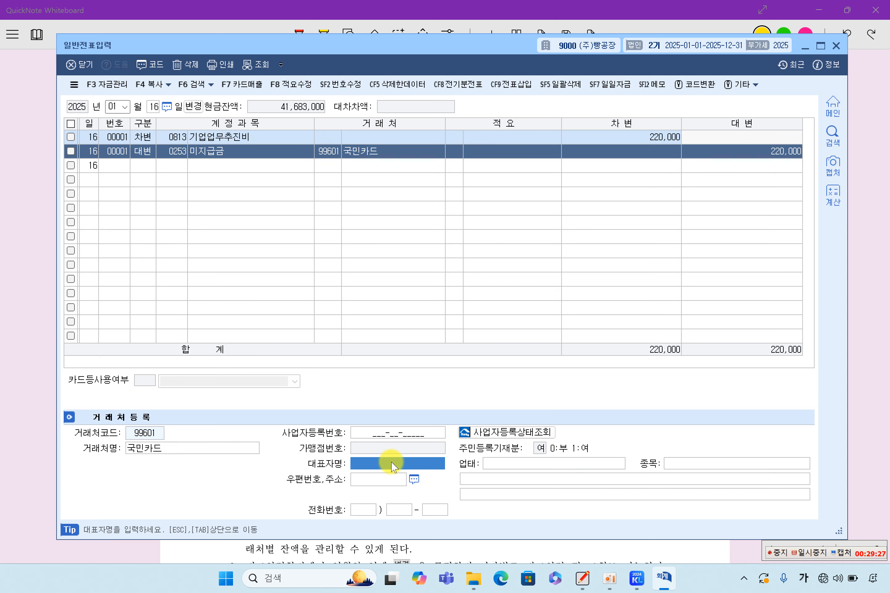
click(666, 140)
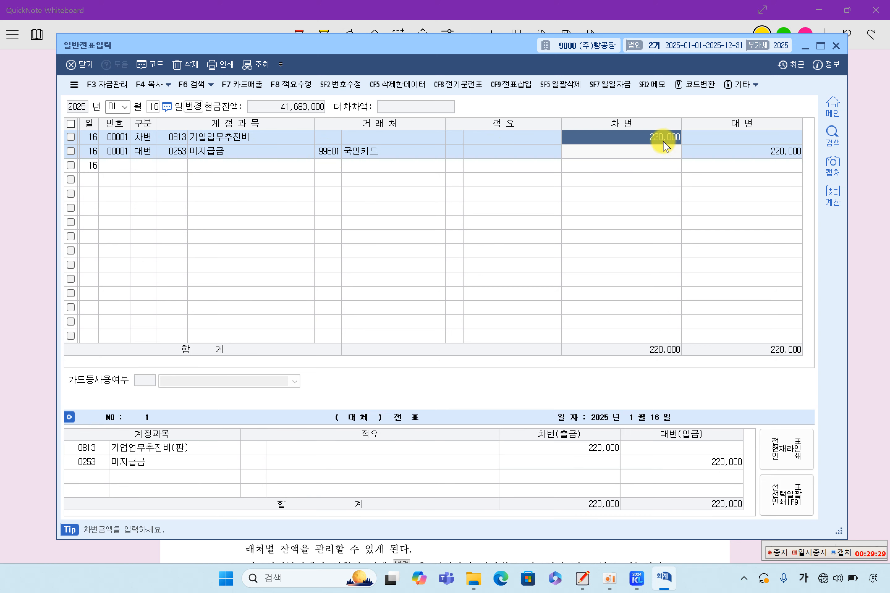
click(601, 462)
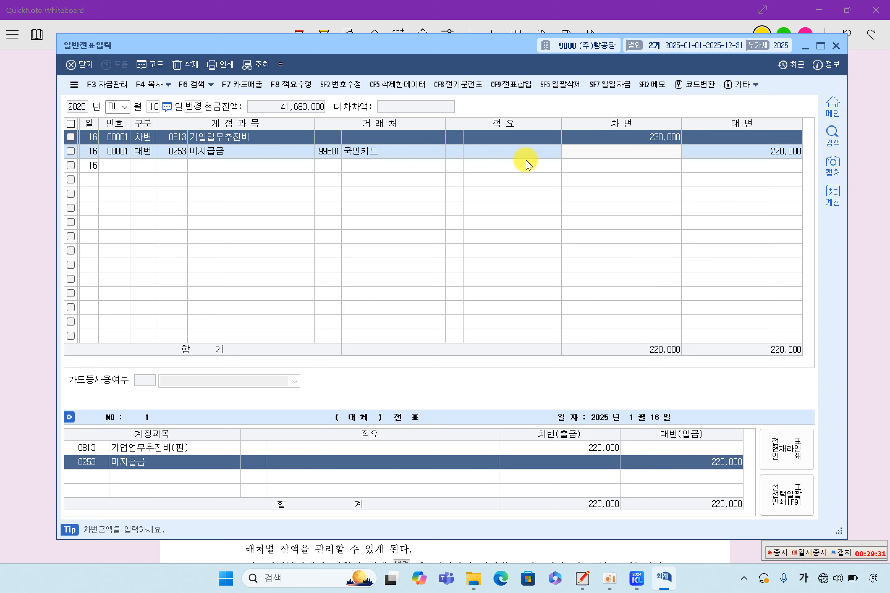
click(454, 151)
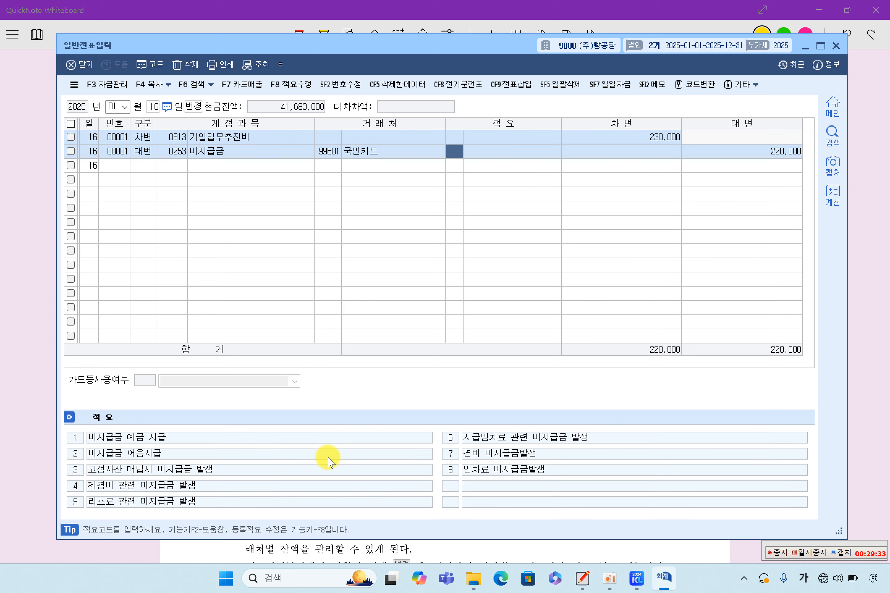
click(325, 156)
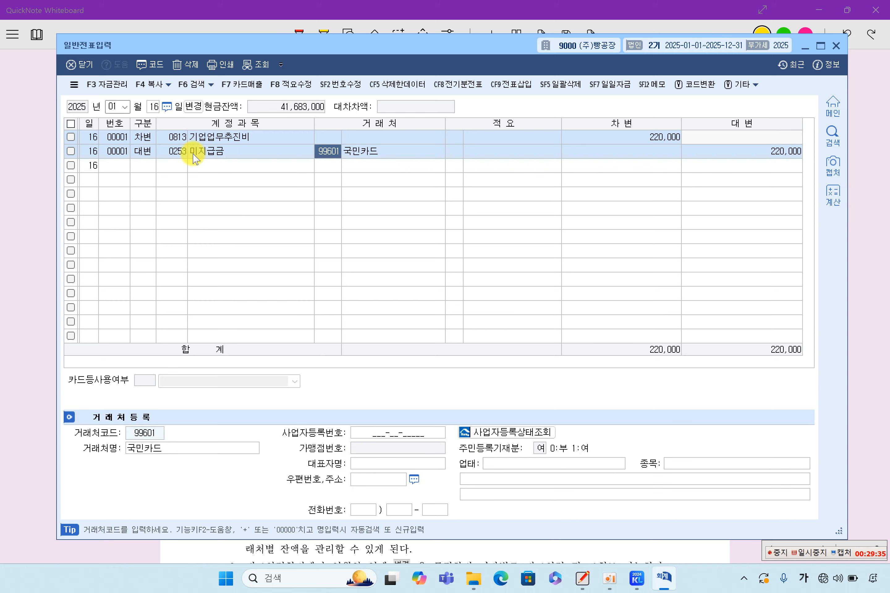
click(144, 152)
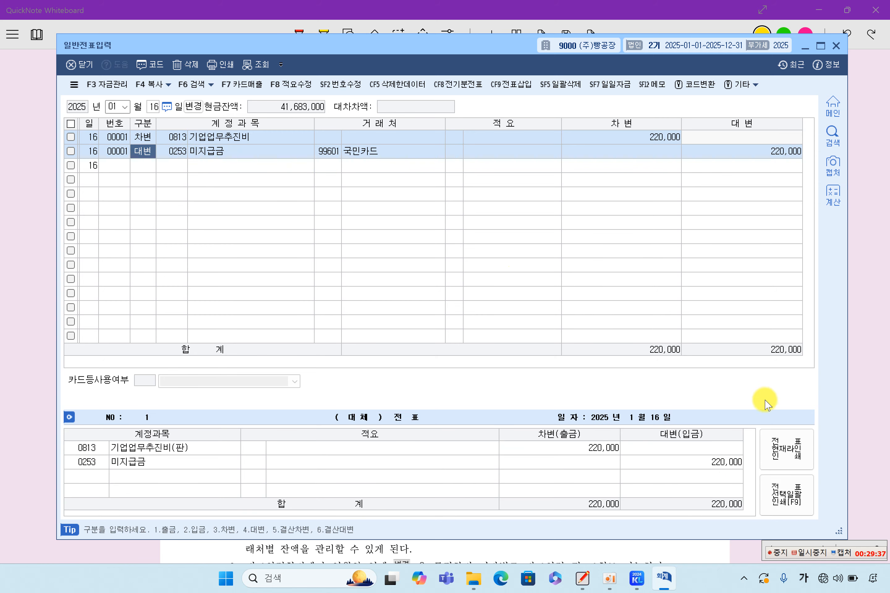
- Switch to QuickNote Whiteboard and highlight note 1's phrases on entering 차변과 대변 separately, 숫자 3, F2, and 4를 입력
click(869, 381)
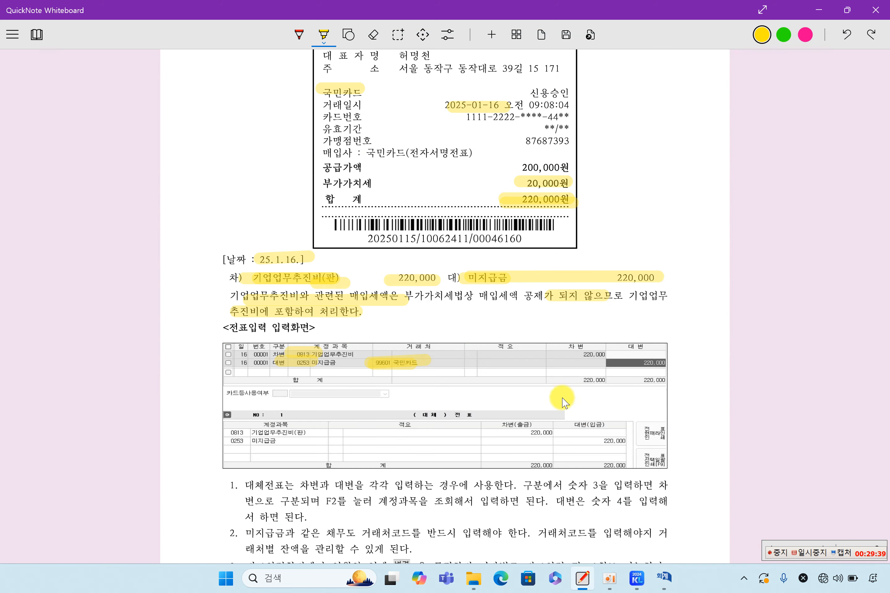
scroll(563, 396, down, 3)
scroll(581, 394, down, 3)
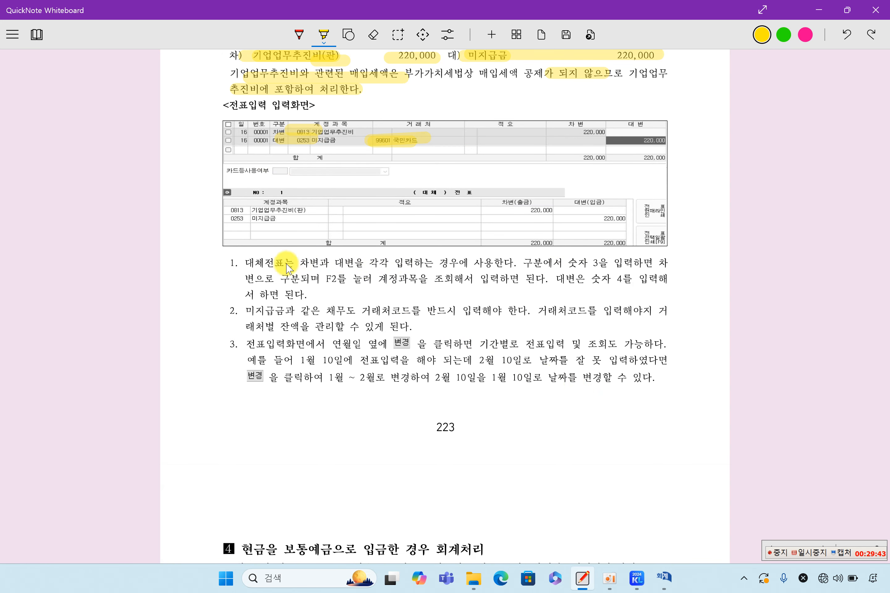
drag(301, 264, 436, 270)
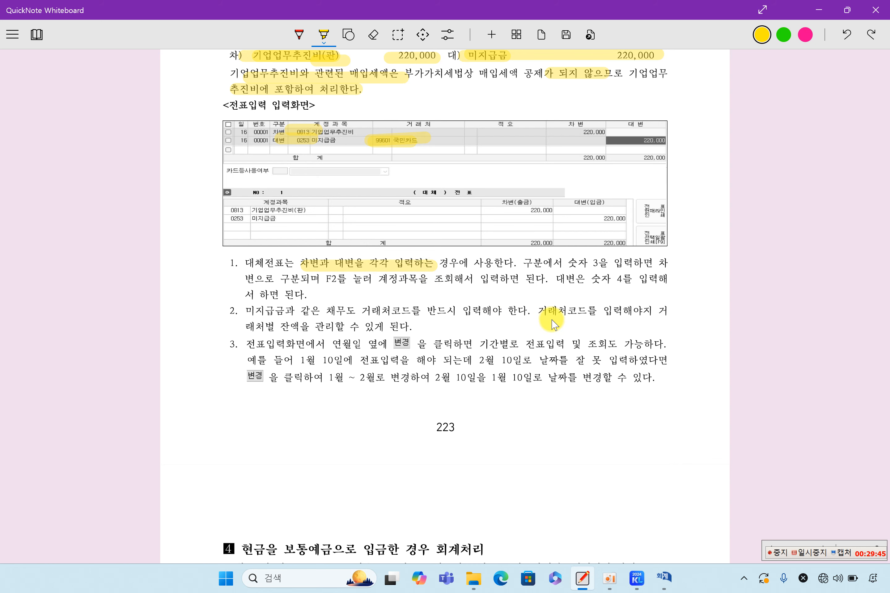
drag(568, 264, 639, 264)
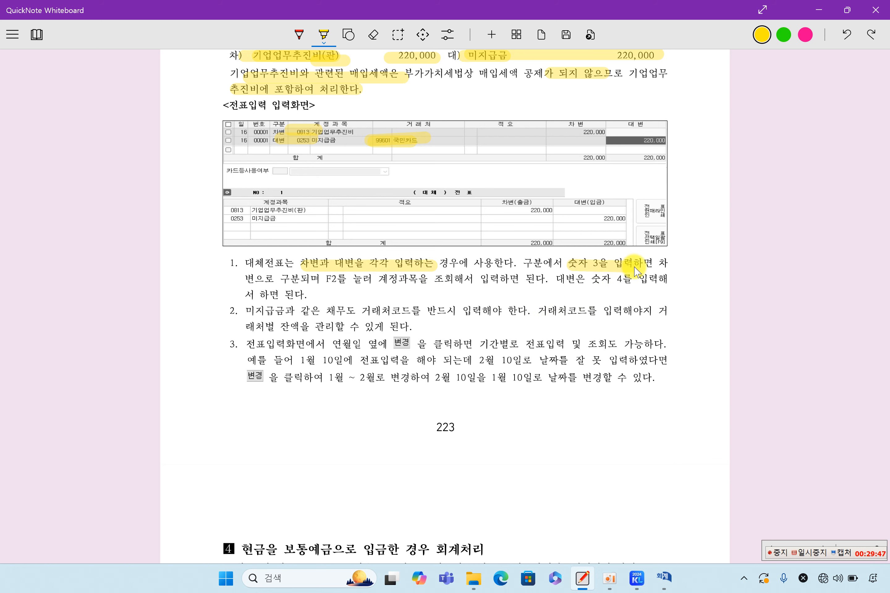
drag(324, 280, 359, 279)
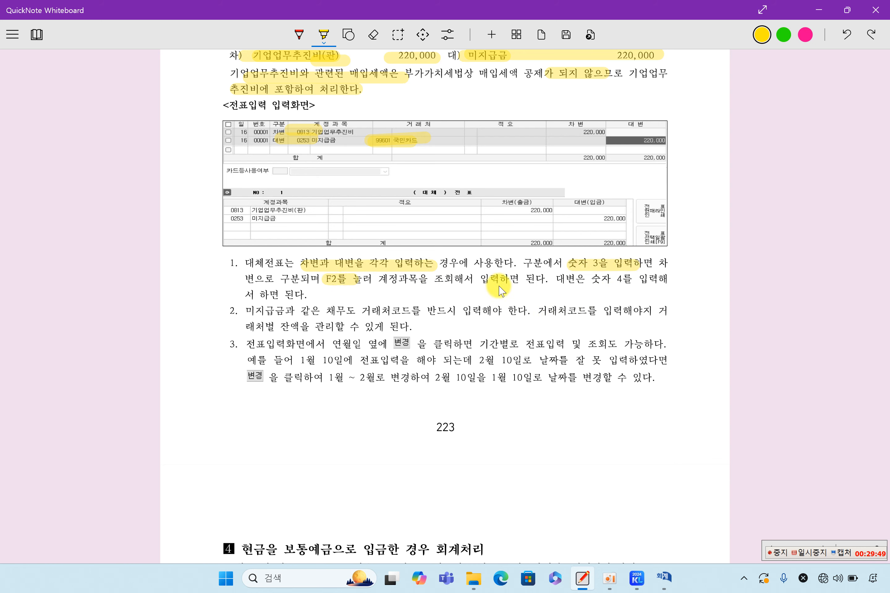
drag(611, 280, 653, 280)
drag(254, 295, 303, 295)
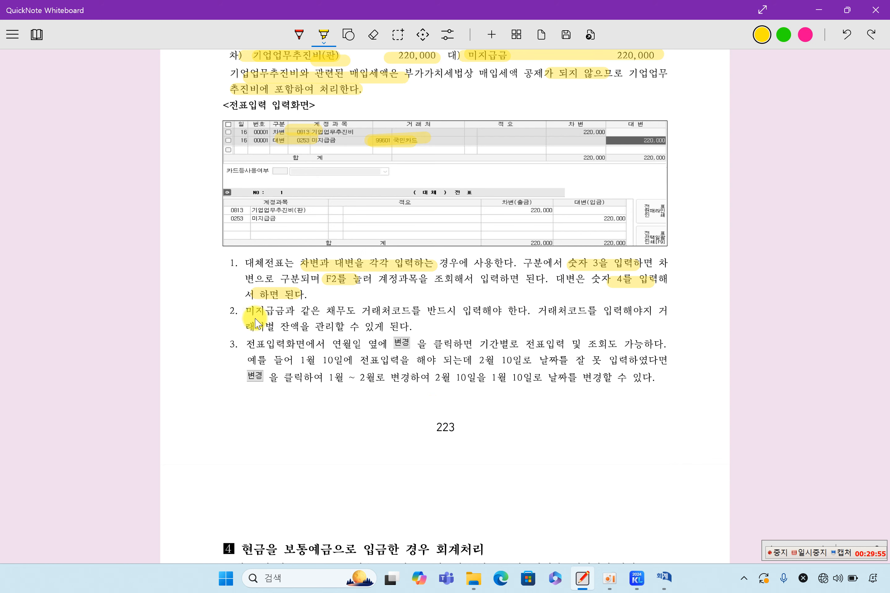
- In note 2, highlight 미지급금, 채무도, the required 거래처코드 entry and the phrase on managing 거래처별 잔액
drag(247, 311, 499, 311)
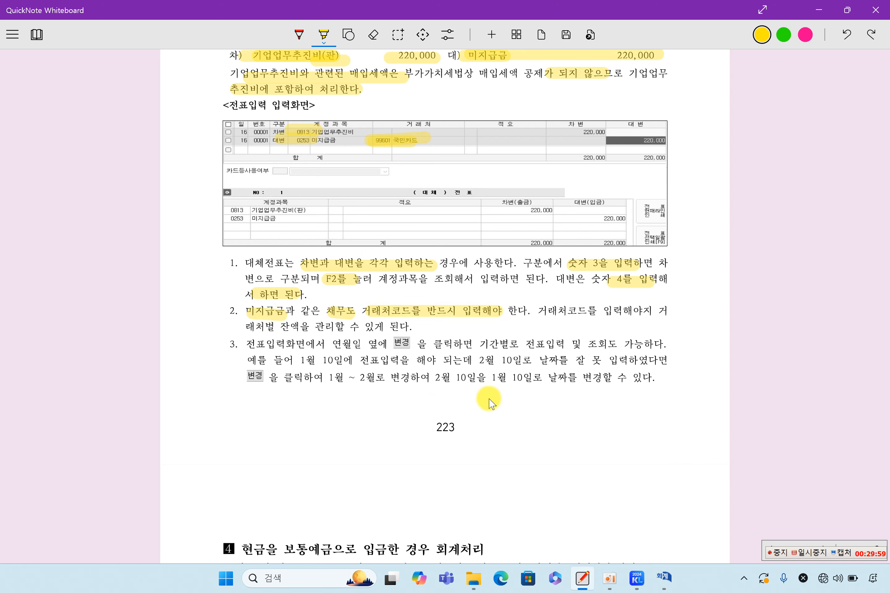
drag(568, 311, 639, 311)
drag(240, 327, 314, 328)
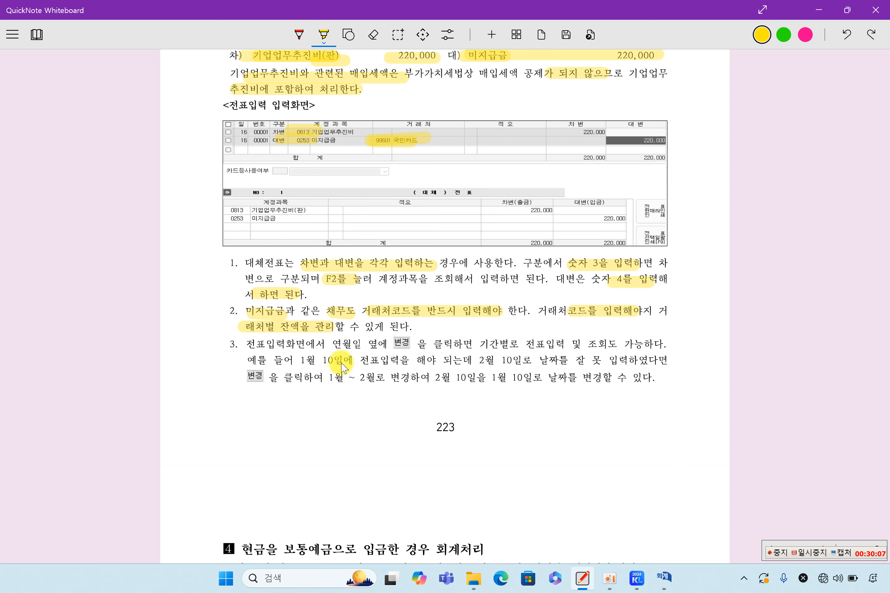
- In note 3, highlight the phrases on using 변경 for period-based entry and the example correcting 2월 10일 to 1월 10일
drag(333, 349, 552, 344)
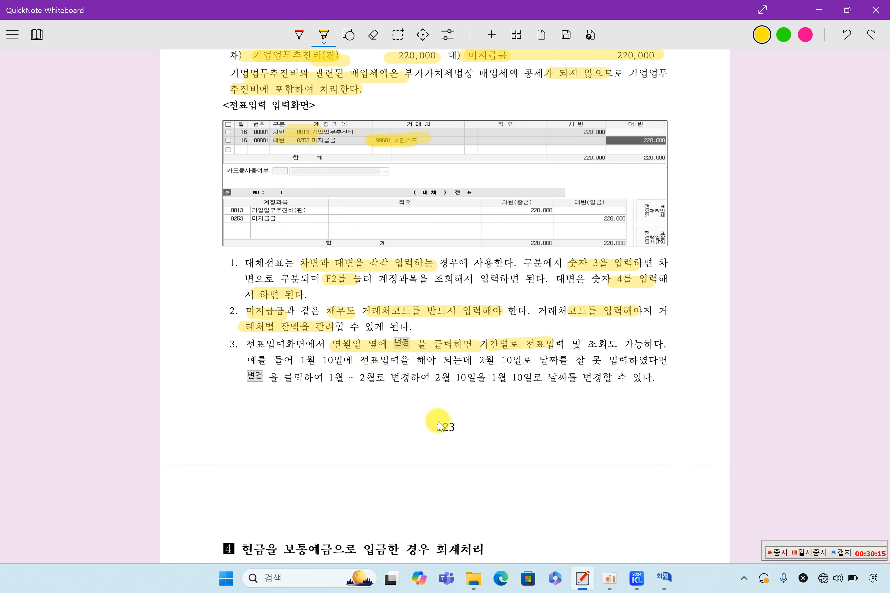
drag(302, 361, 370, 362)
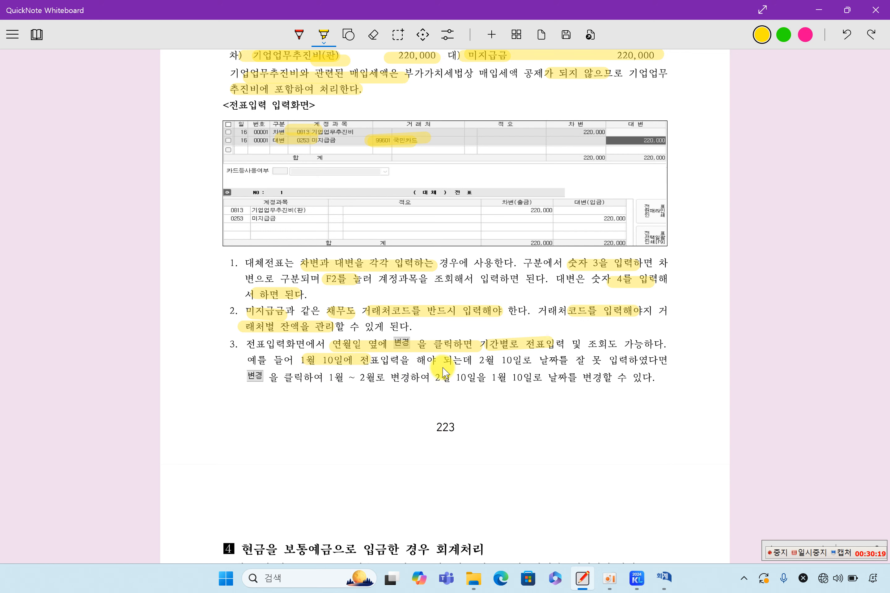
drag(484, 362, 662, 361)
drag(250, 378, 523, 378)
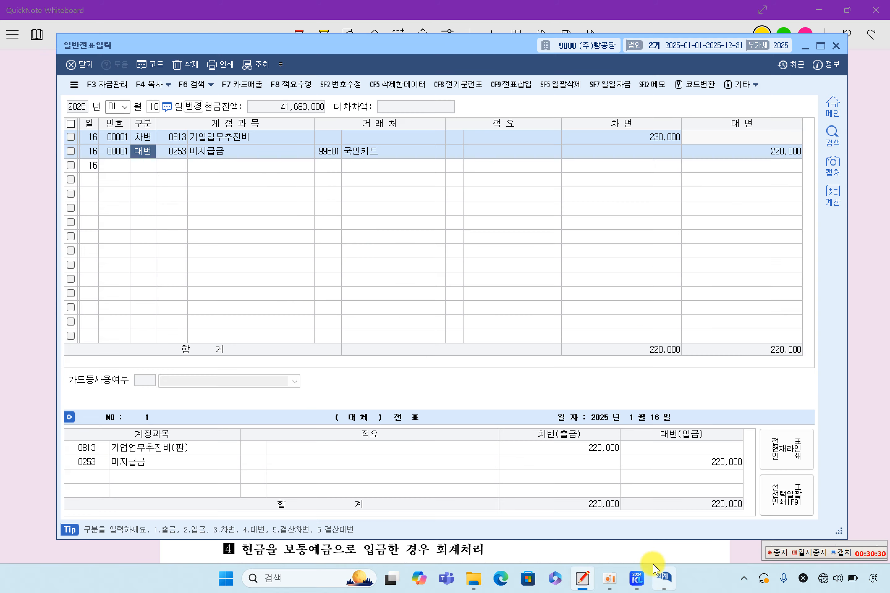
- Switch to 일반전표입력 and change the voucher list to period view from 01 to 02월 2025
click(664, 578)
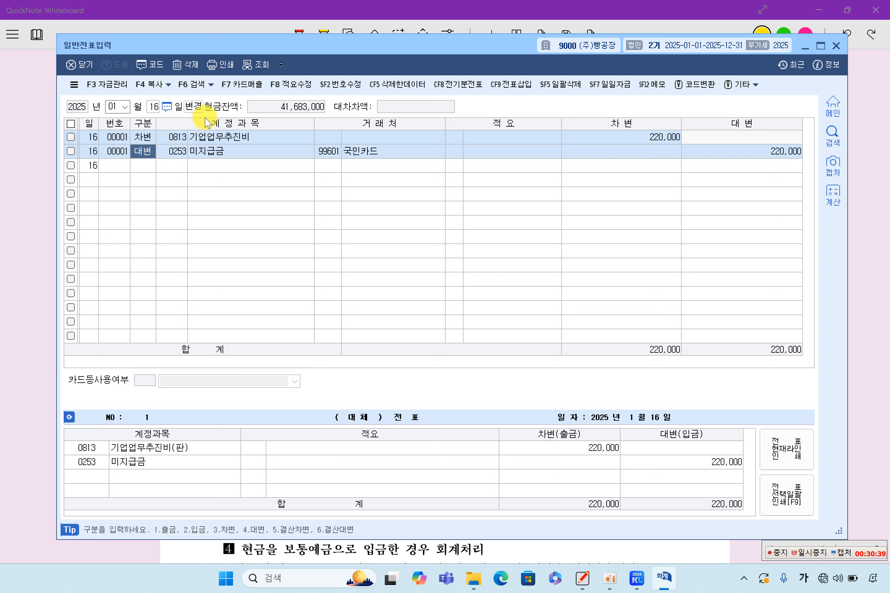
click(198, 109)
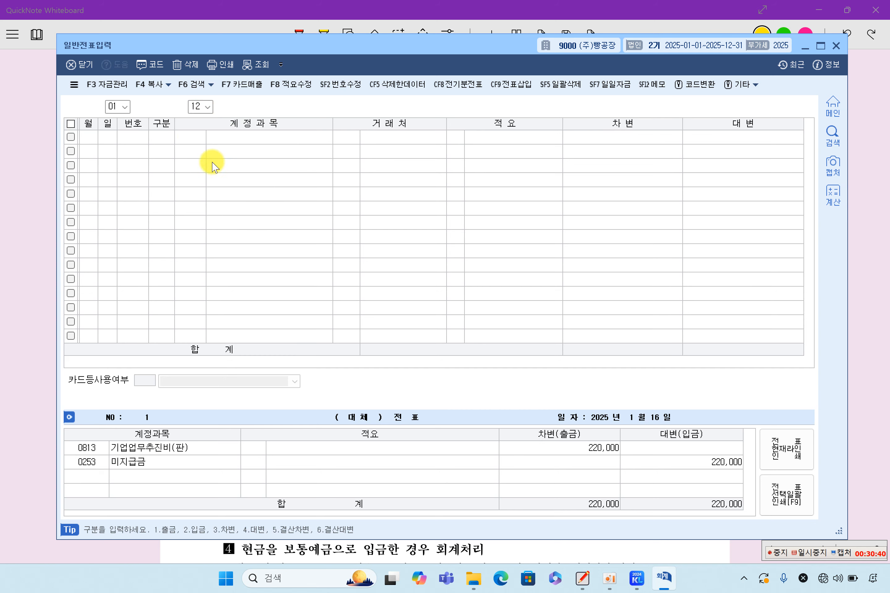
click(207, 107)
click(198, 127)
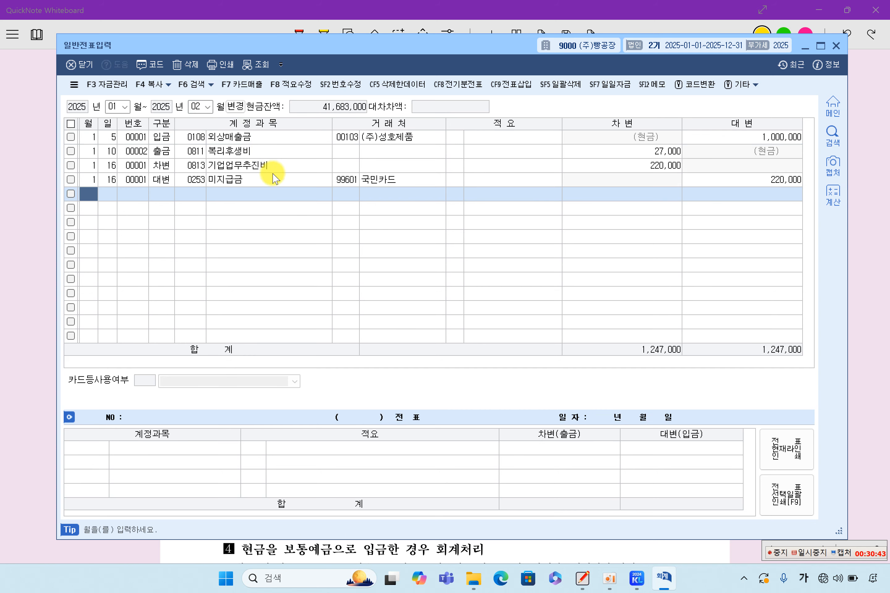
- Set the month of both lines of the January 16 대체전표, 기업업무추진비 and 미지급금, to 2
click(209, 169)
click(94, 168)
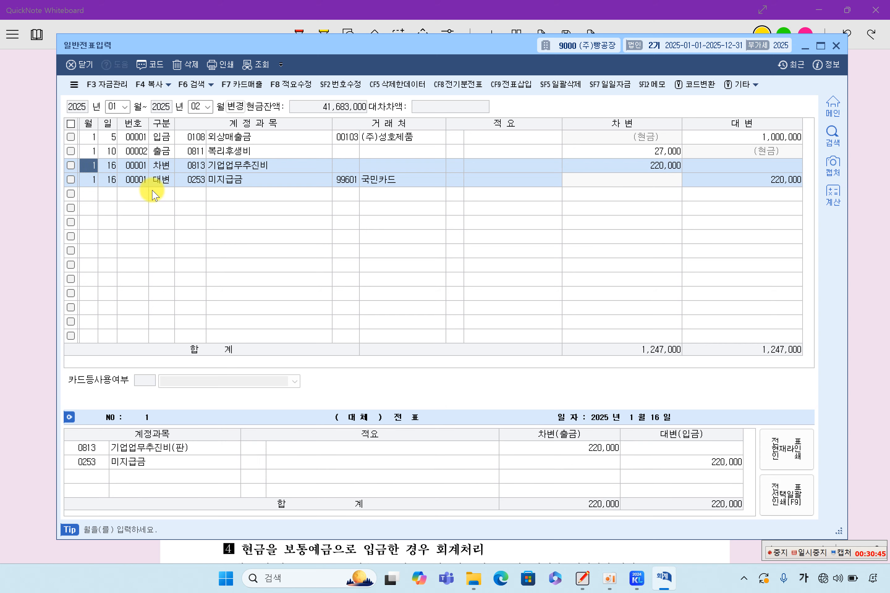
key(Return)
key(Left)
key(Down)
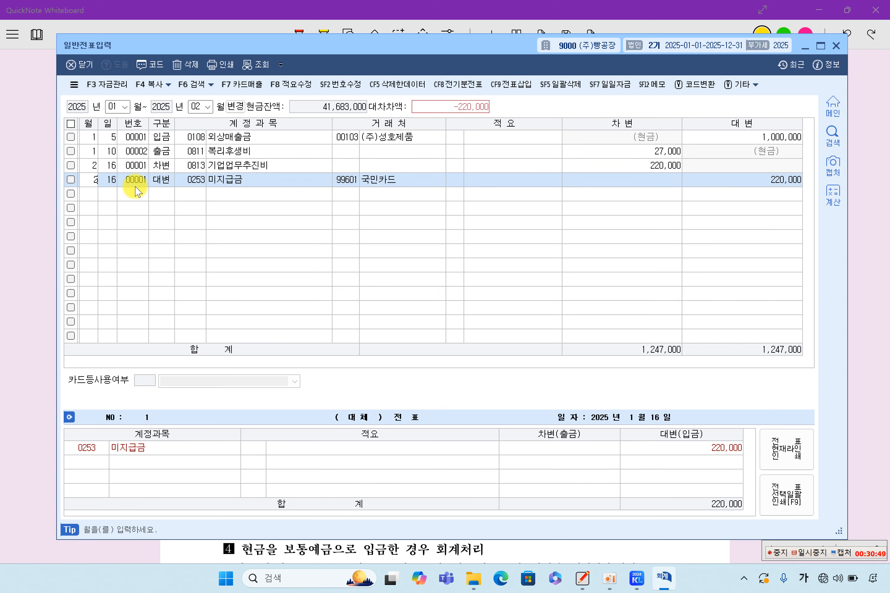
text(2)
key(Return)
key(Left)
- Set the month of the 기업업무추진비 and 미지급금 lines dated the 16th back to 1
key(Up)
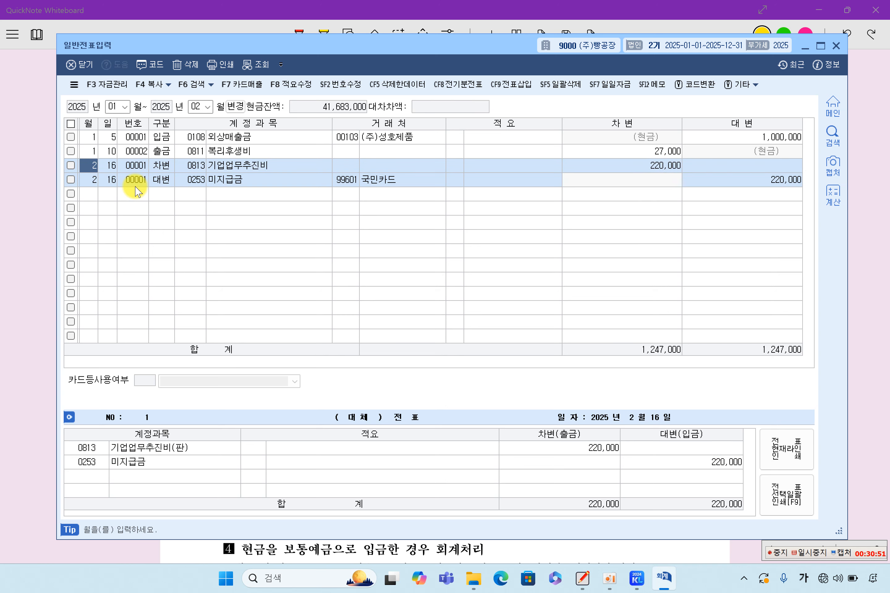
key(Return)
key(Left)
key(Down)
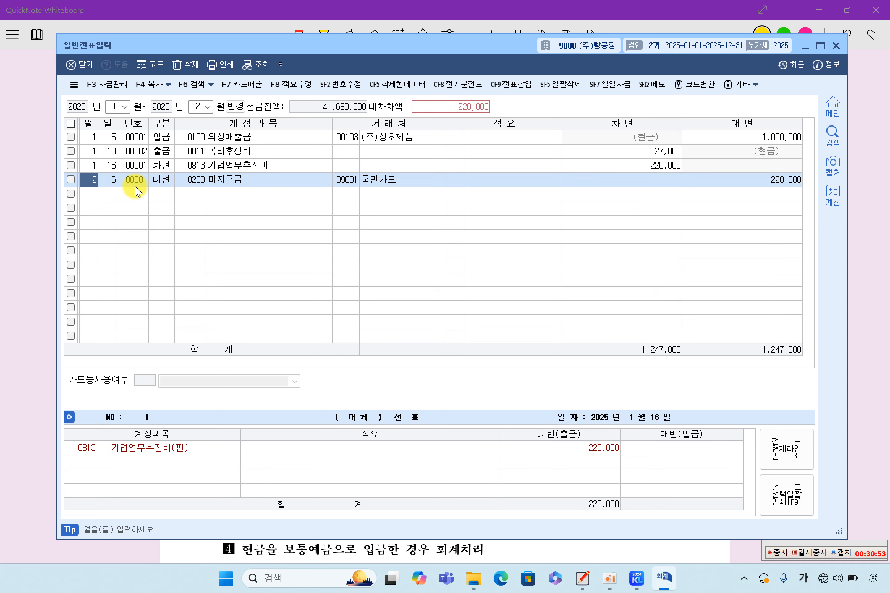
key(Return)
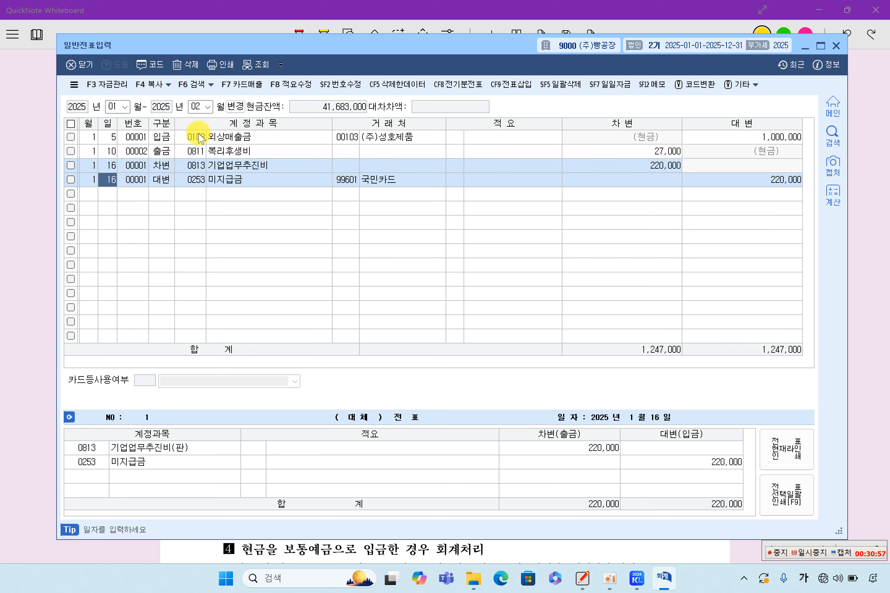
- Return the voucher list to single-month view and display 2025년 01월
click(241, 109)
click(125, 107)
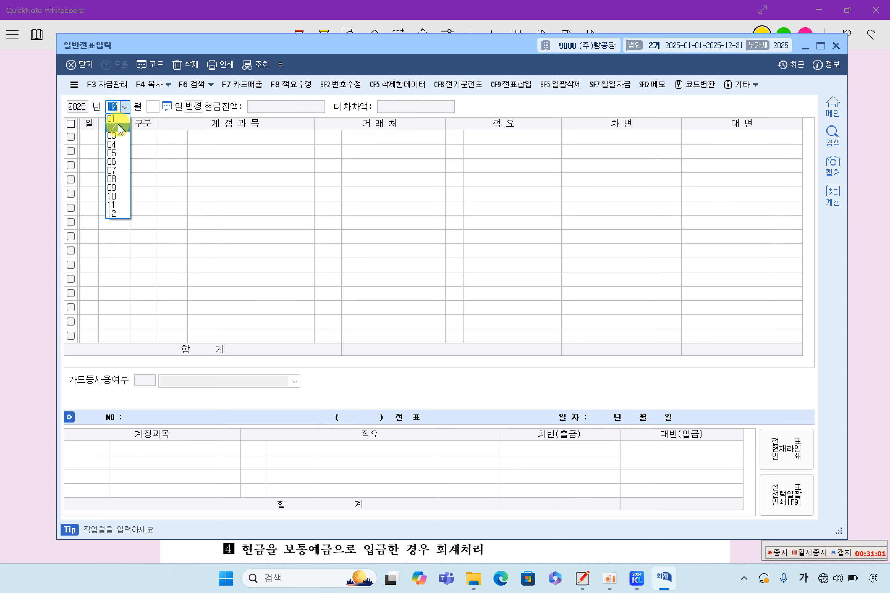
click(114, 119)
key(Return)
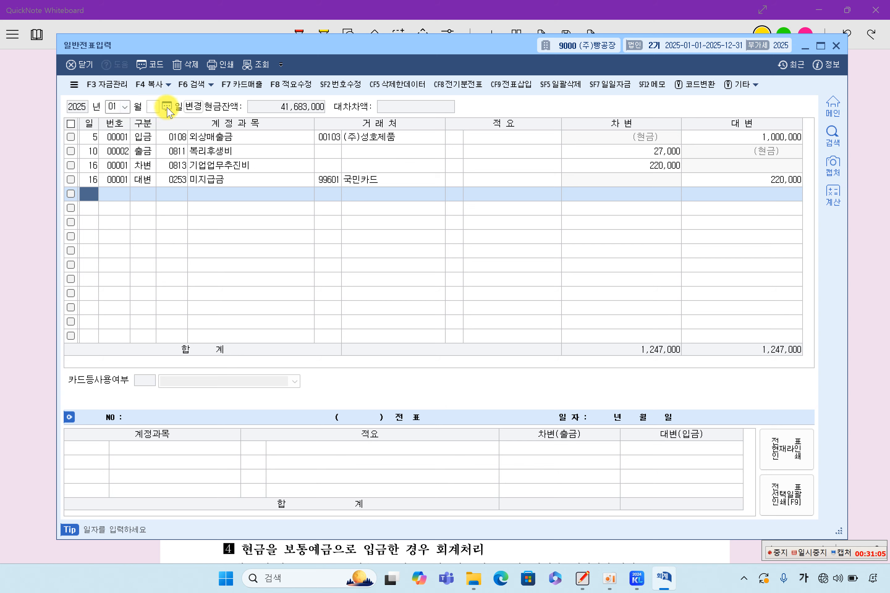
- Limit the January voucher list to day 16 and review its 기업업무추진비 and 미지급금 lines
click(152, 108)
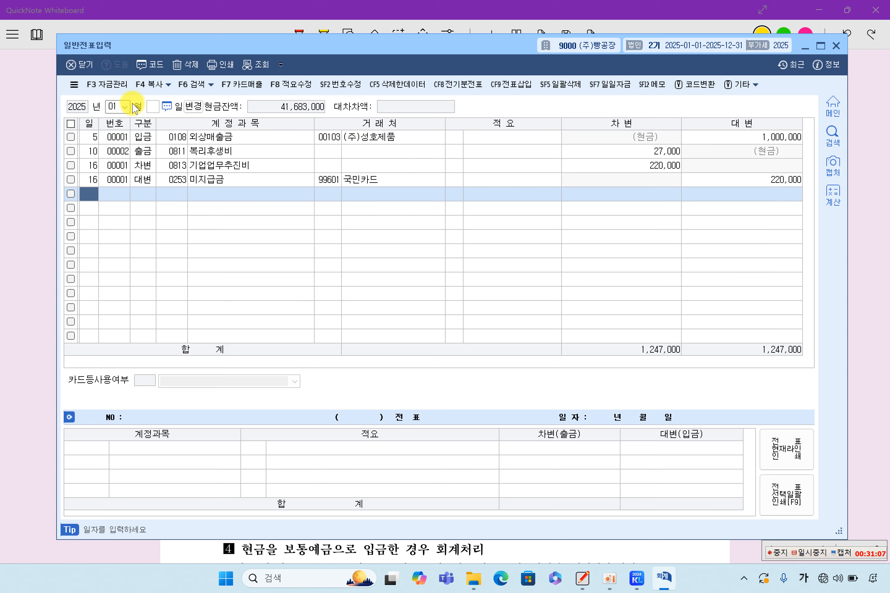
click(199, 166)
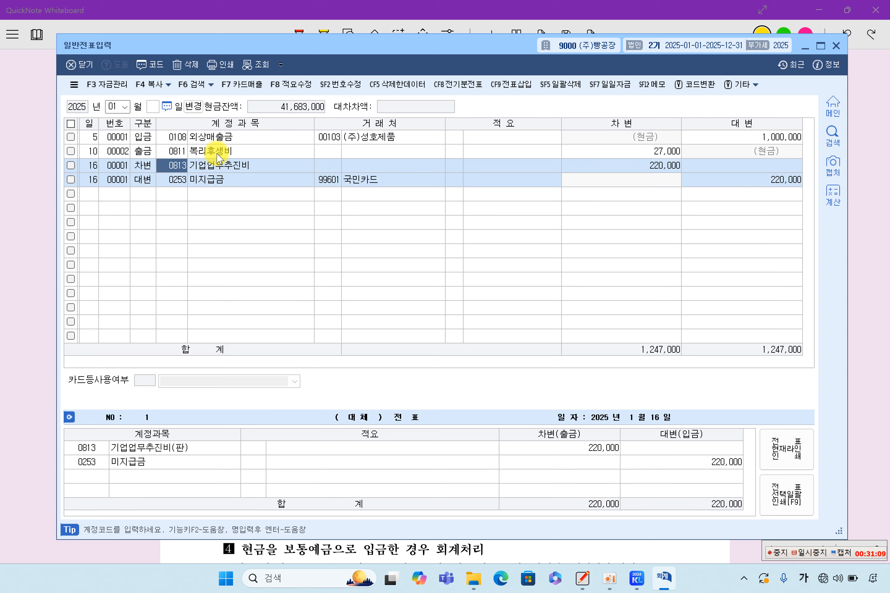
click(217, 153)
click(199, 179)
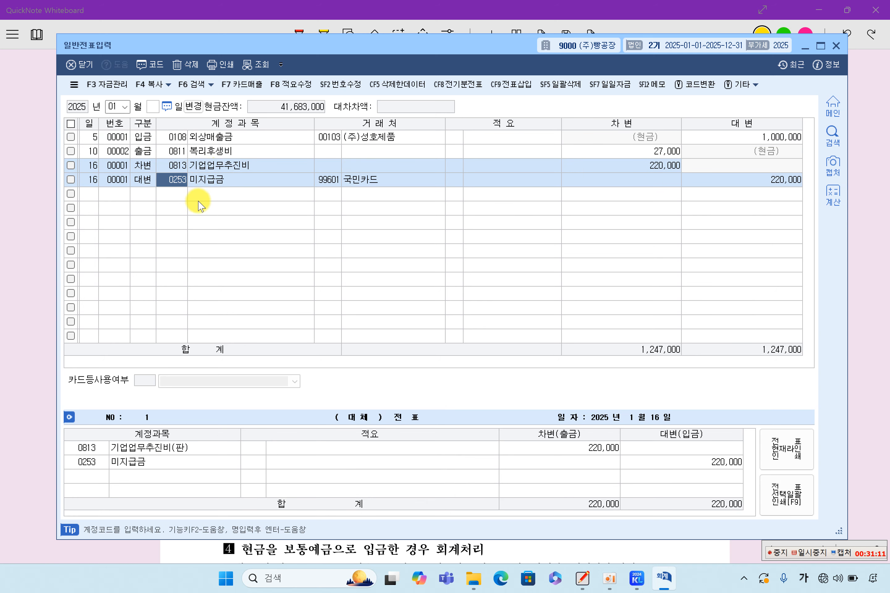
click(153, 109)
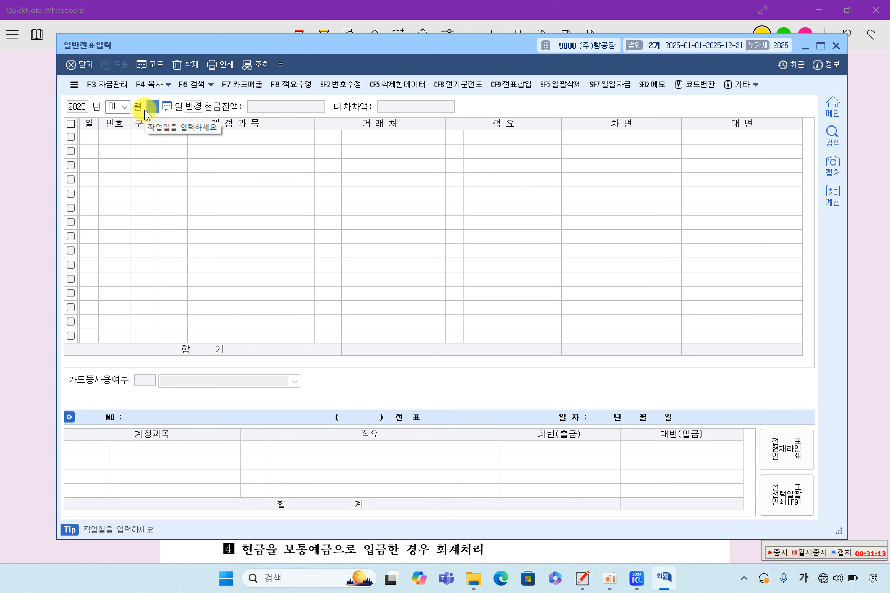
text(16)
key(Return)
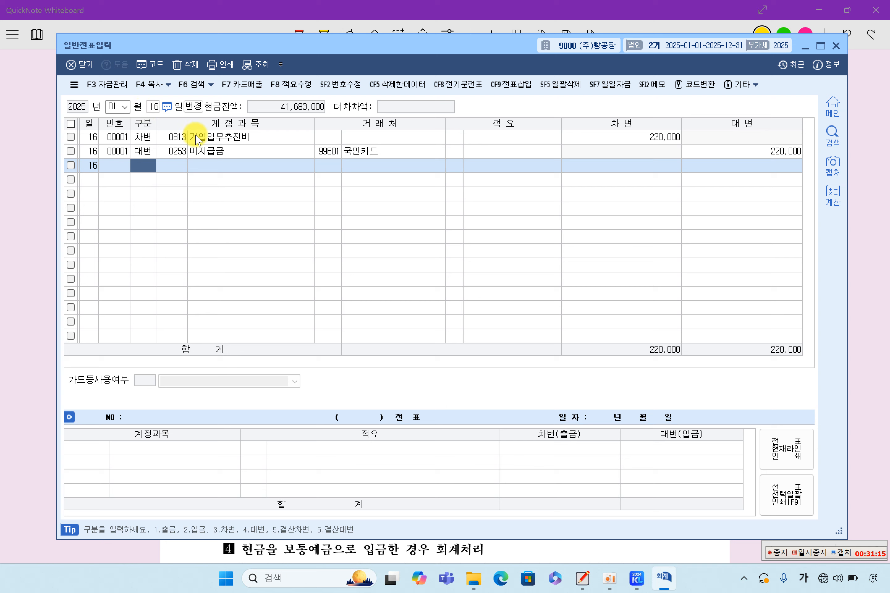
click(177, 152)
click(136, 170)
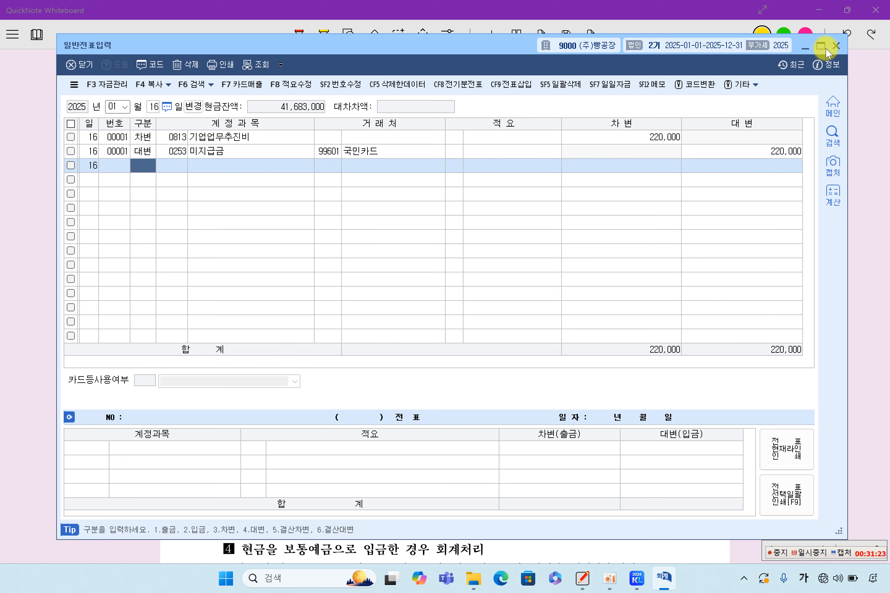
- Close 일반전표입력 and display the 합계잔액시산표 as of 2025년 12월 31일
click(836, 46)
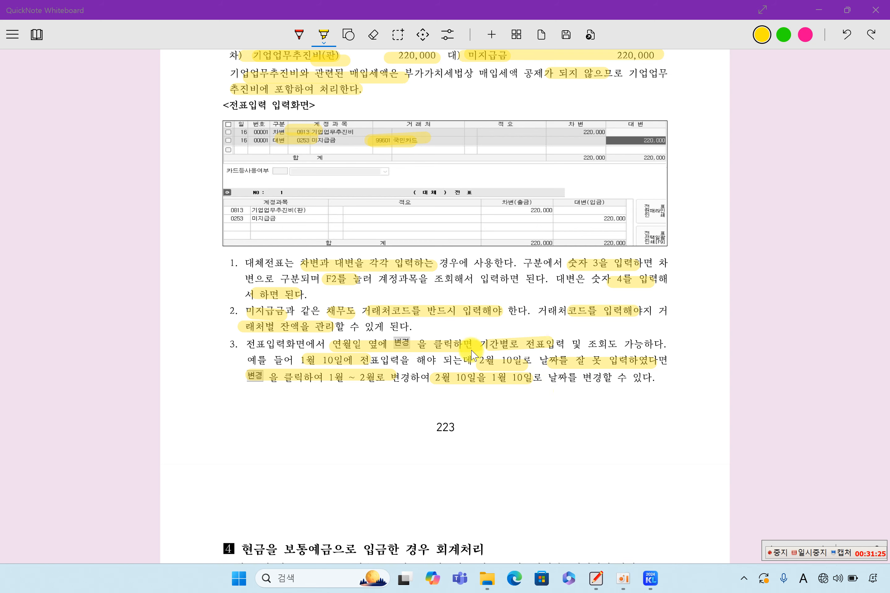
click(652, 579)
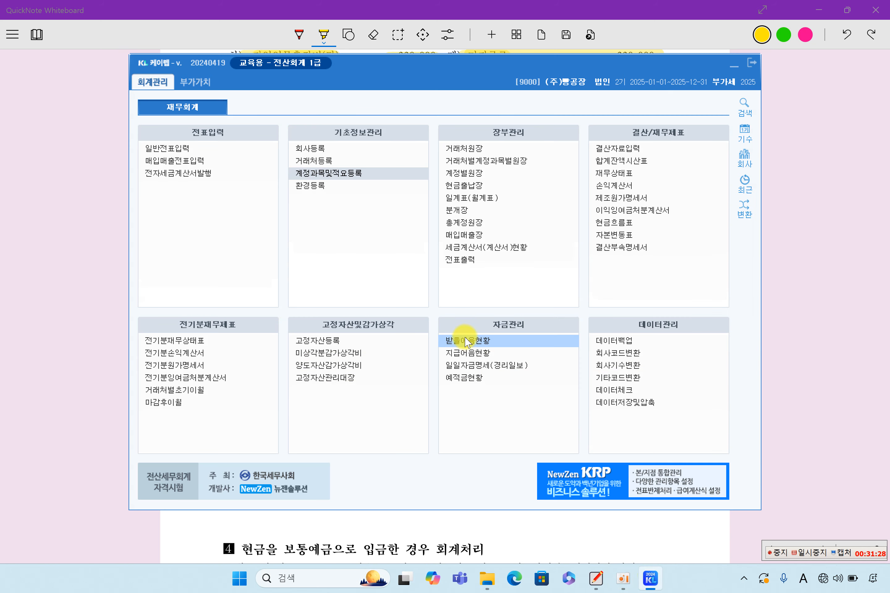
click(618, 165)
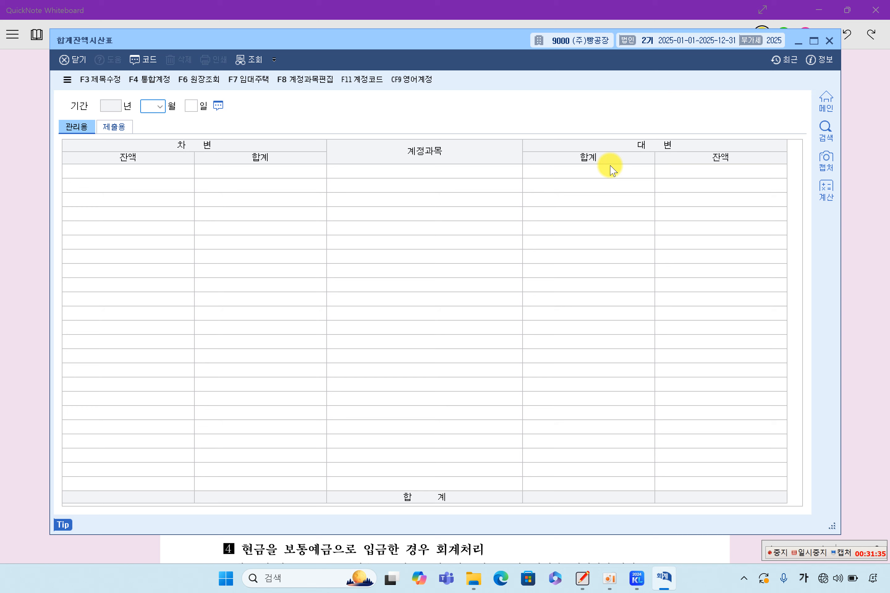
key(Return)
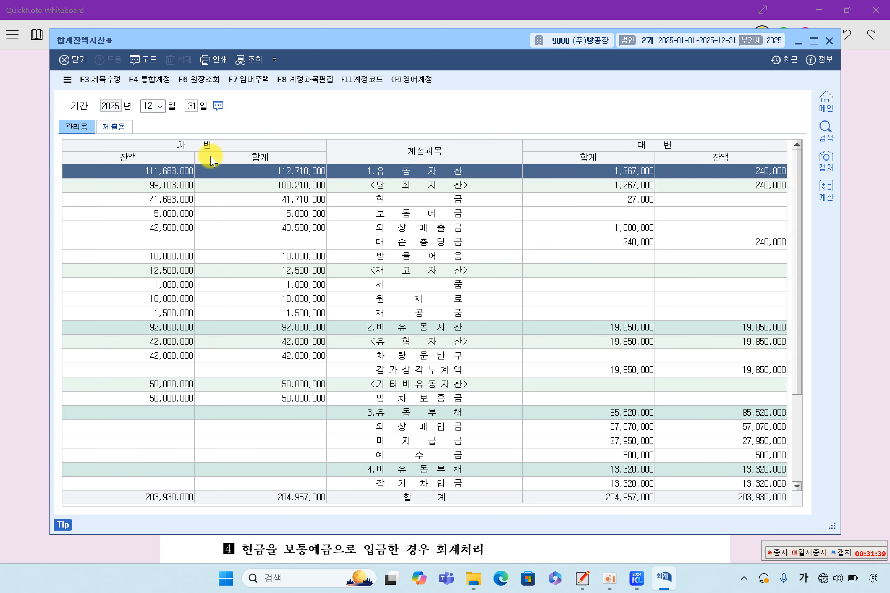
- Open the 원장조회 for the 현금 account and check its 전기이월 debit amount
click(368, 189)
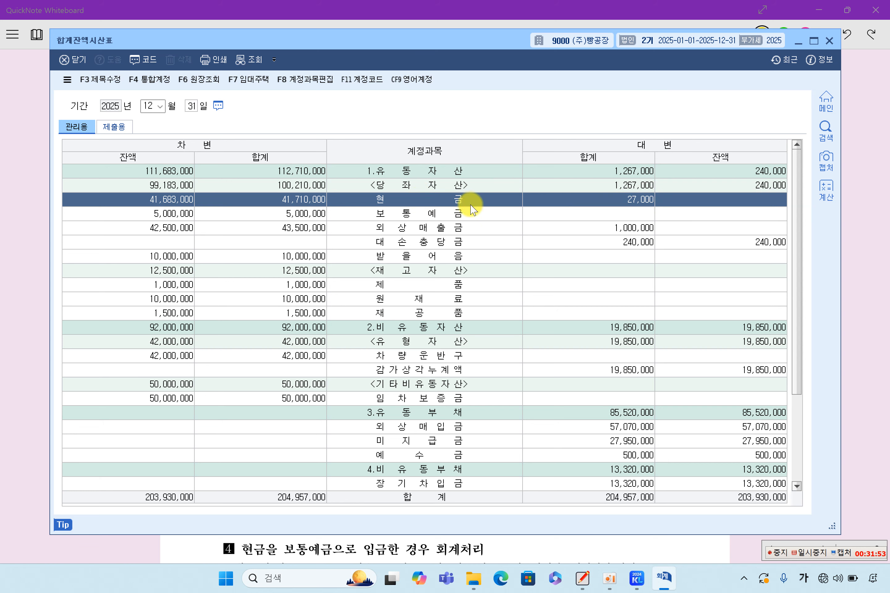
key(F6)
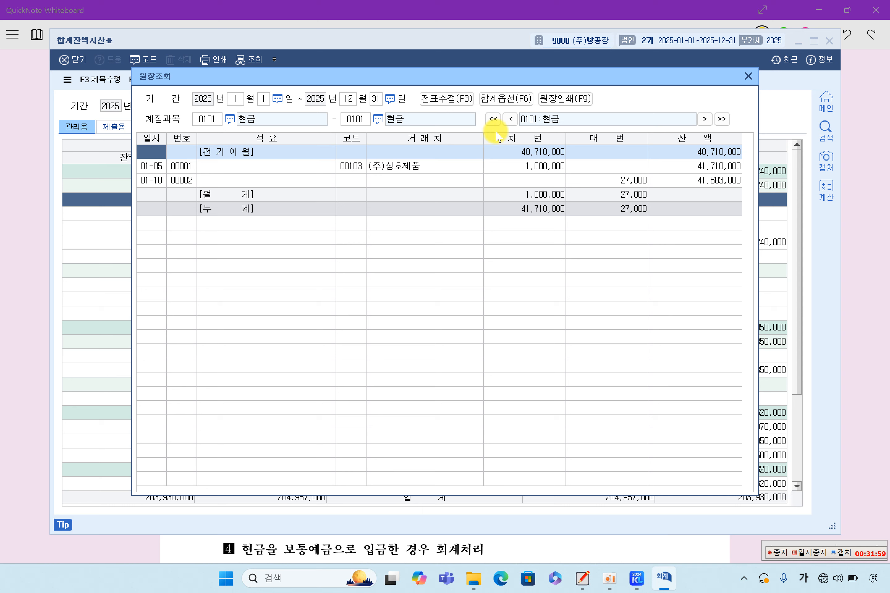
click(529, 155)
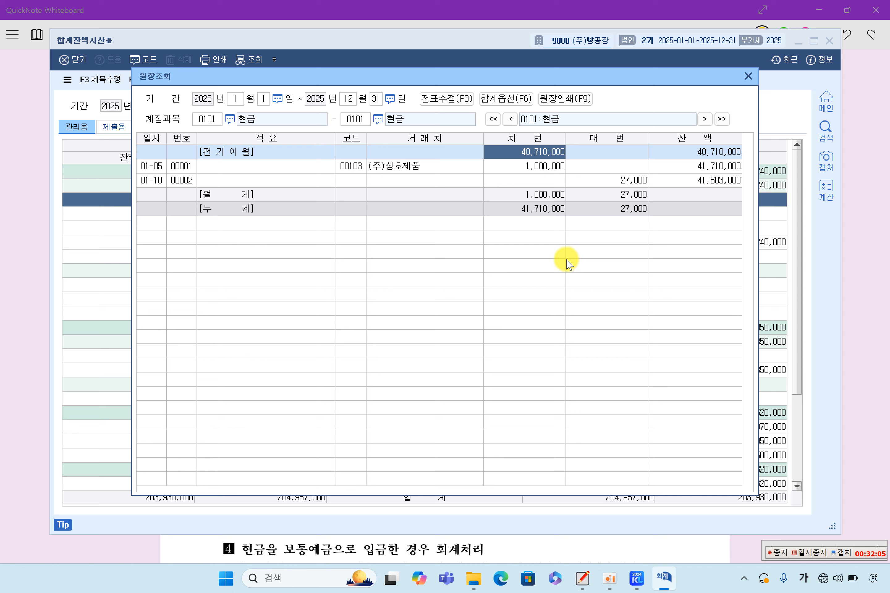
- Examine the 01-05 (주)성호제품 ledger entry and open its voucher detail to check the account and amount columns
click(155, 170)
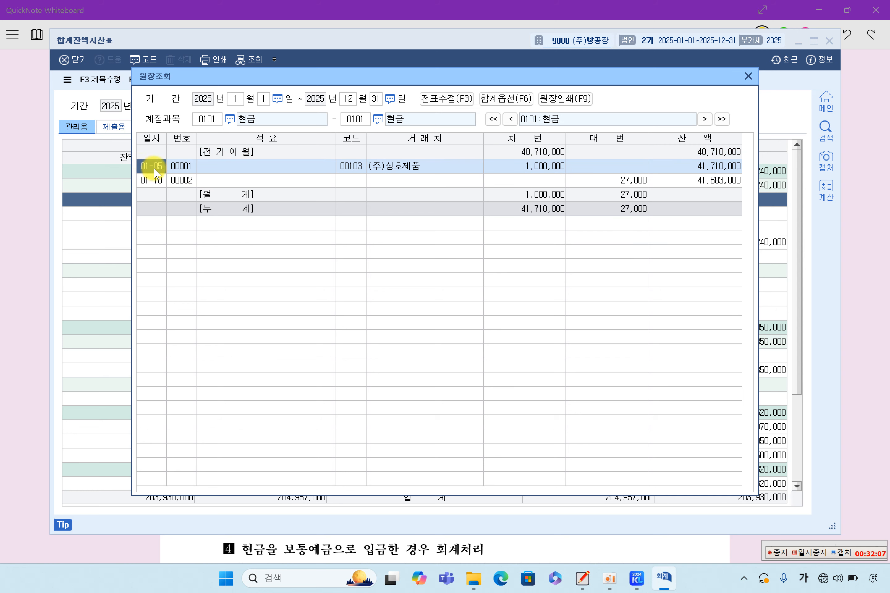
click(405, 168)
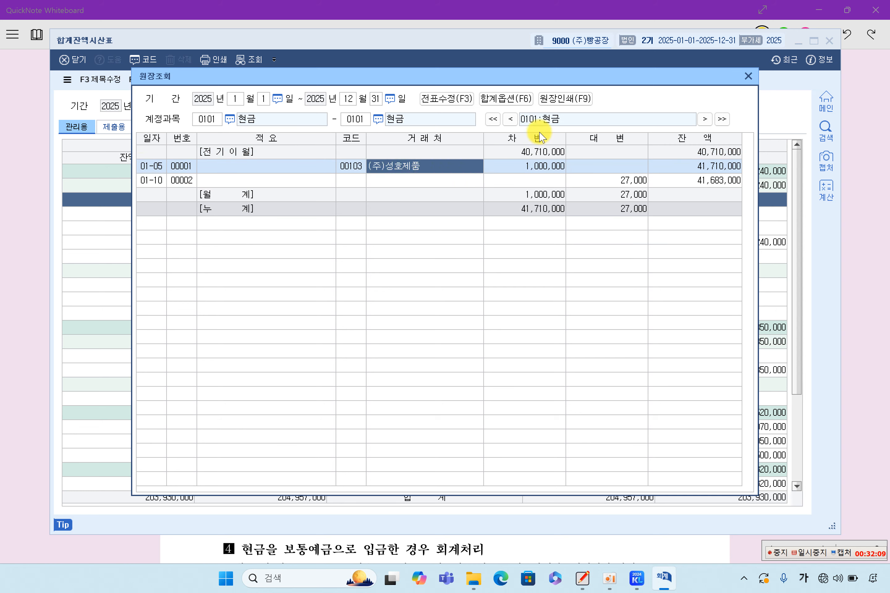
click(536, 169)
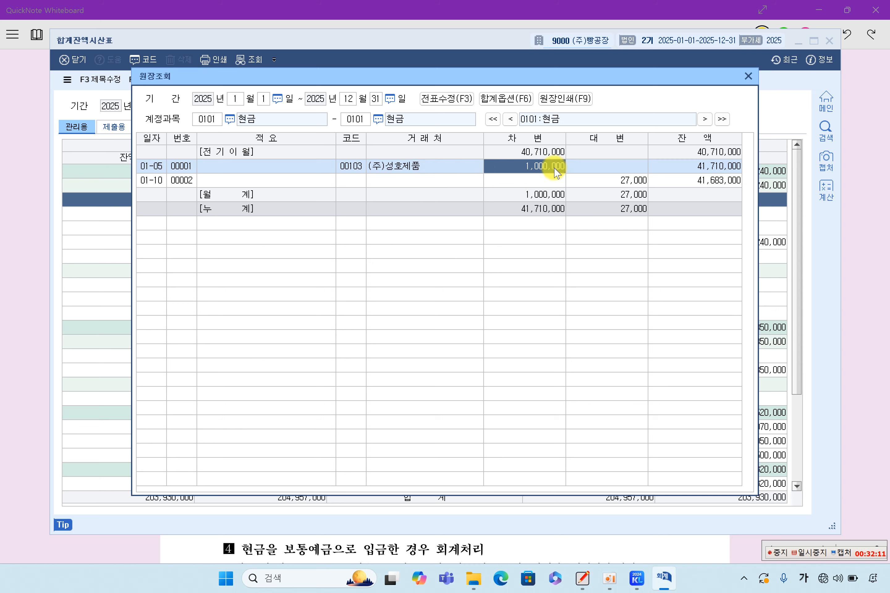
double_click(546, 168)
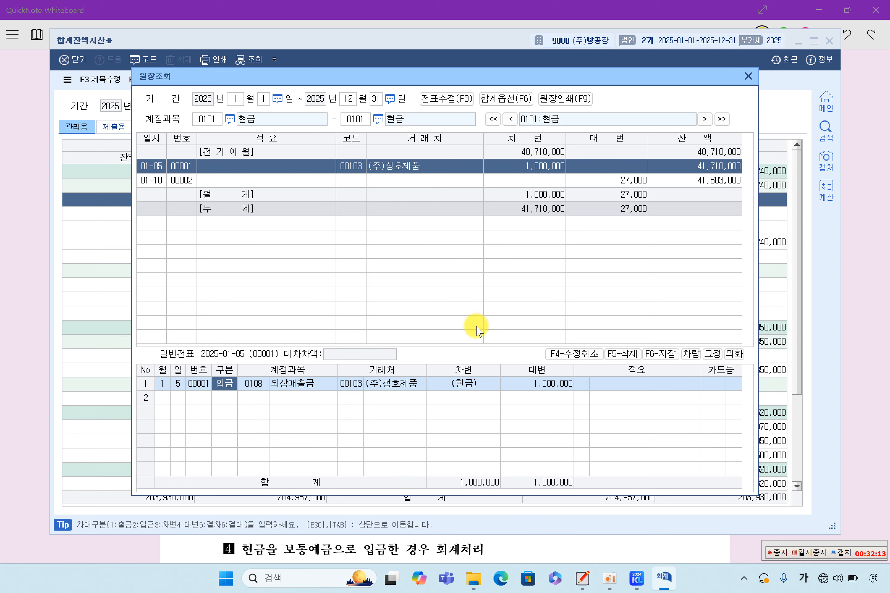
click(240, 387)
click(459, 388)
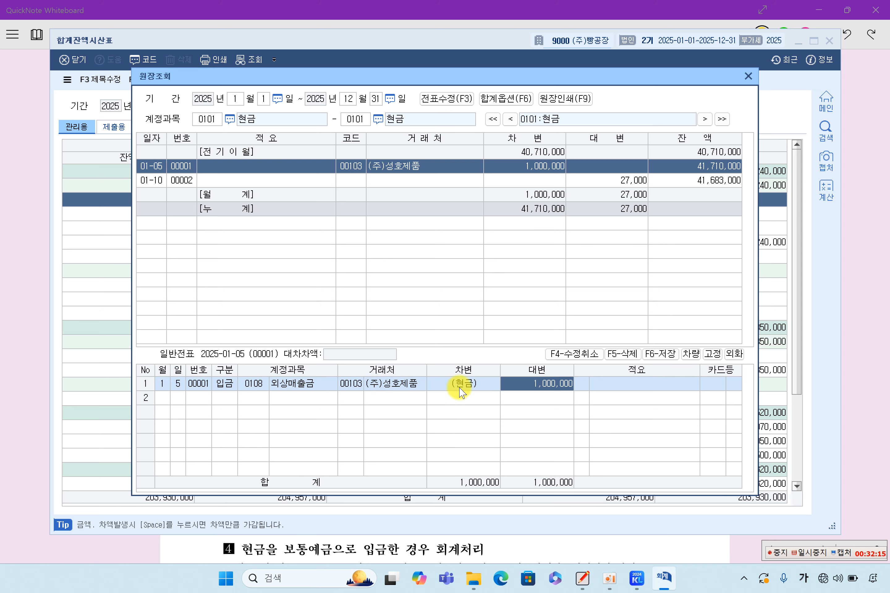
- Open the voucher detail of the 01-10 cash ledger entry and examine its 복리후생비 account and debit amount
double_click(607, 181)
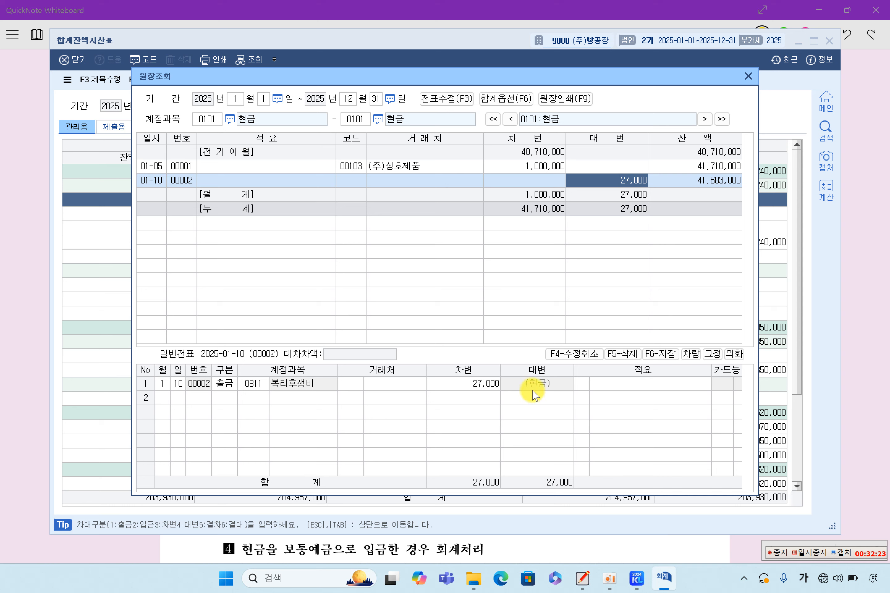
click(475, 391)
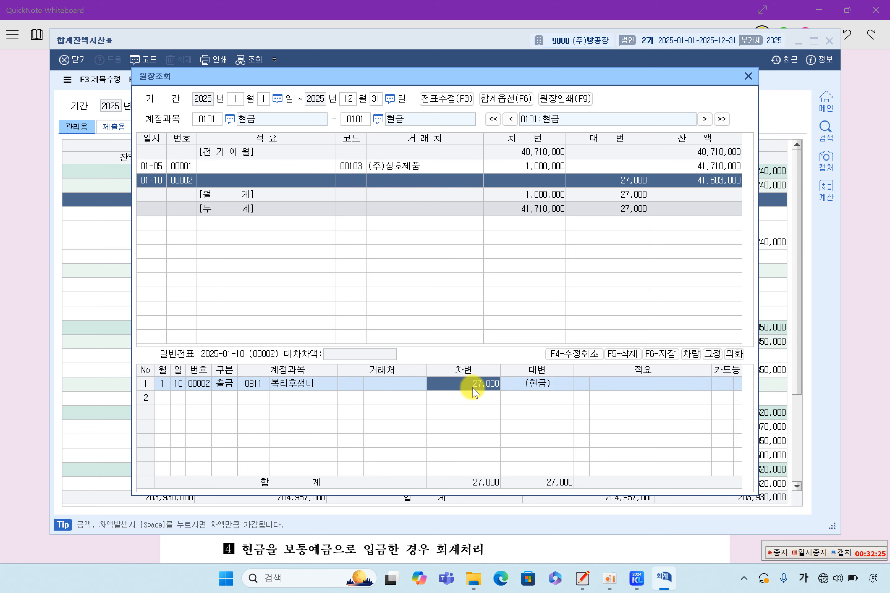
click(253, 386)
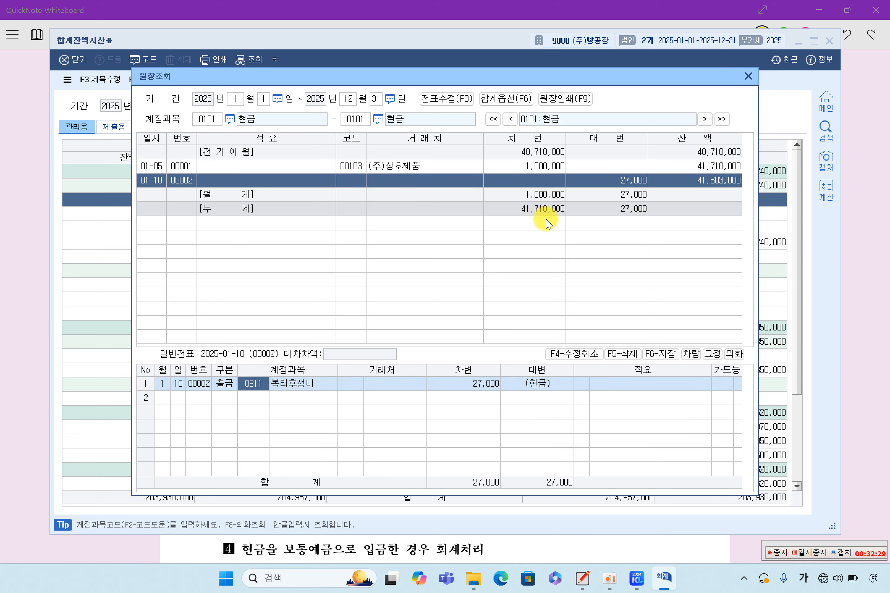
click(625, 181)
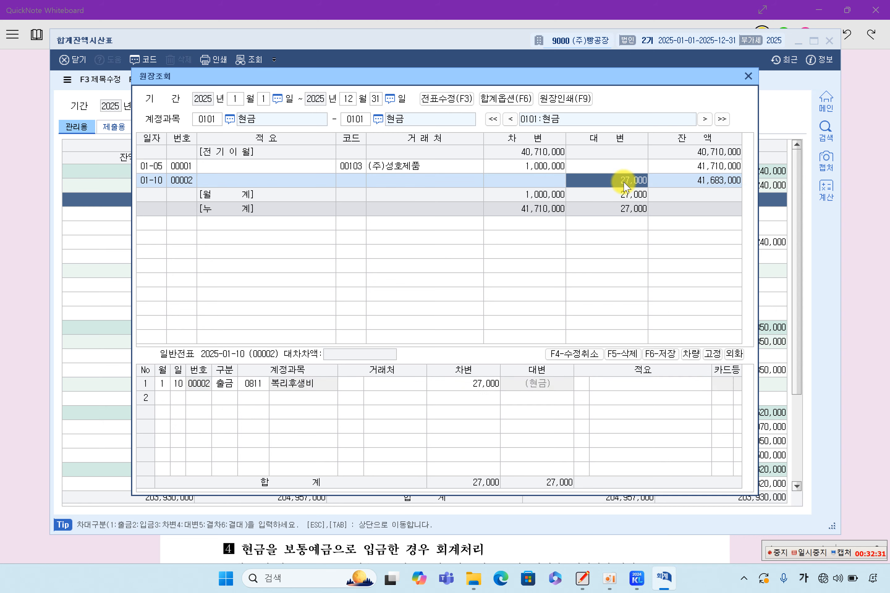
double_click(626, 181)
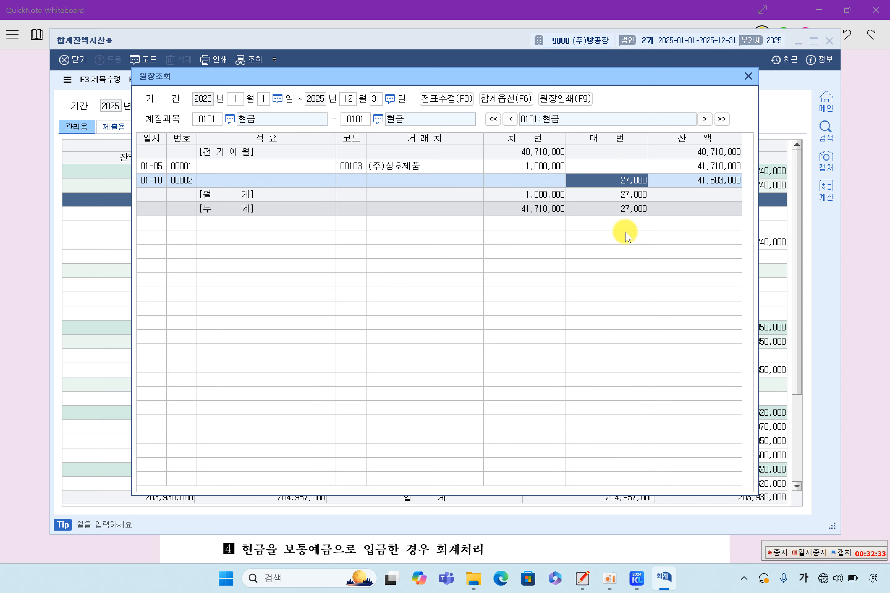
double_click(625, 183)
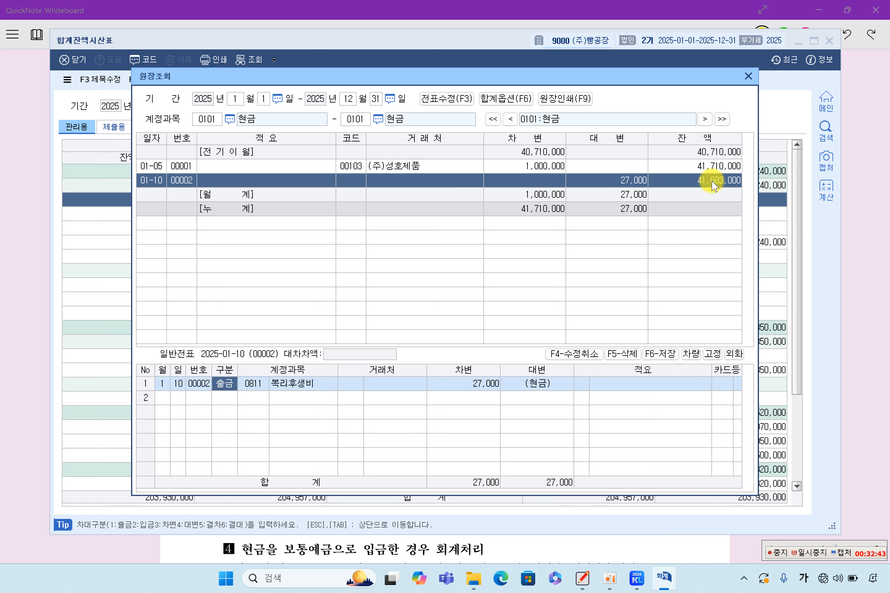
- Check the cash ledger's 누계 debit and credit and its 01-10 balance, close the ledger, and bring up the main menu
click(548, 208)
click(617, 209)
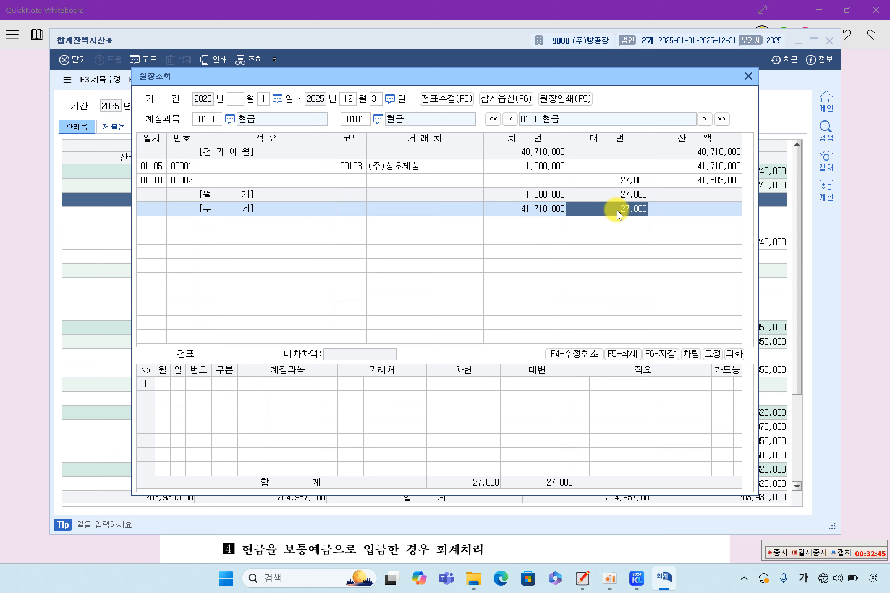
click(715, 181)
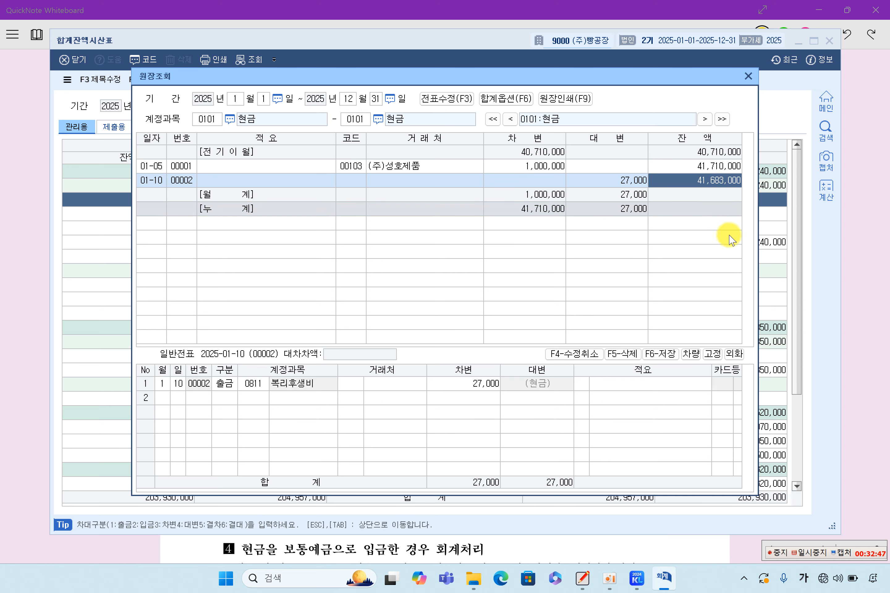
click(748, 77)
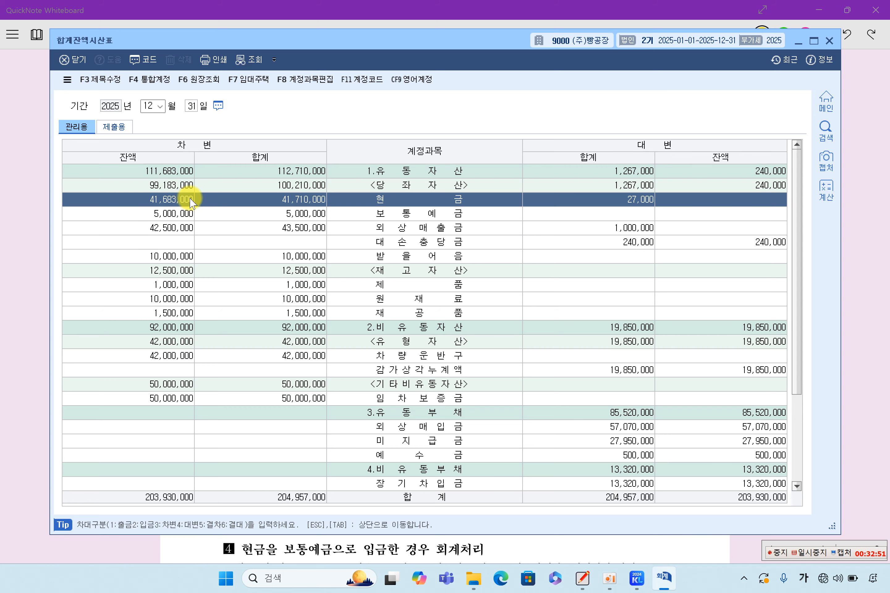
click(636, 578)
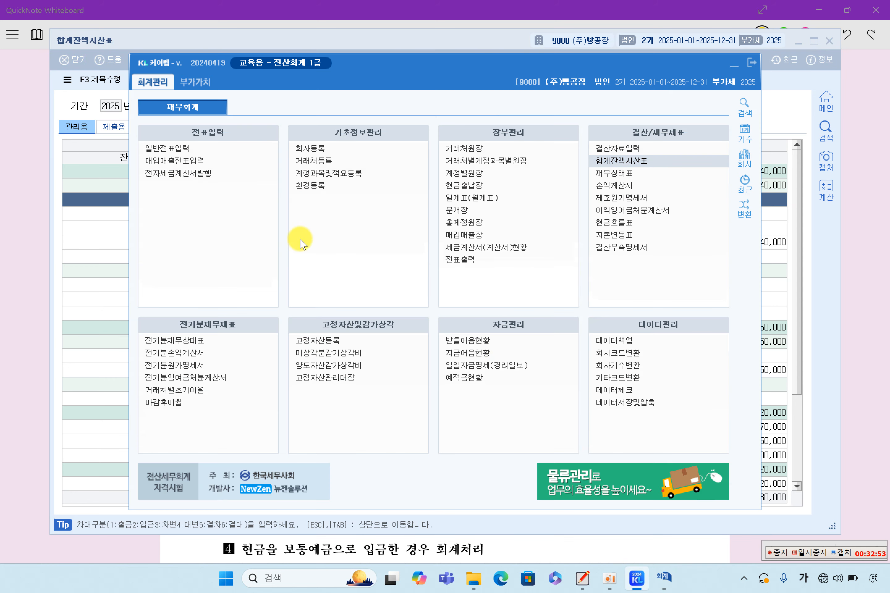
- Open 일반전표입력 and list the January 2025 vouchers to check the 현금잔액
click(193, 153)
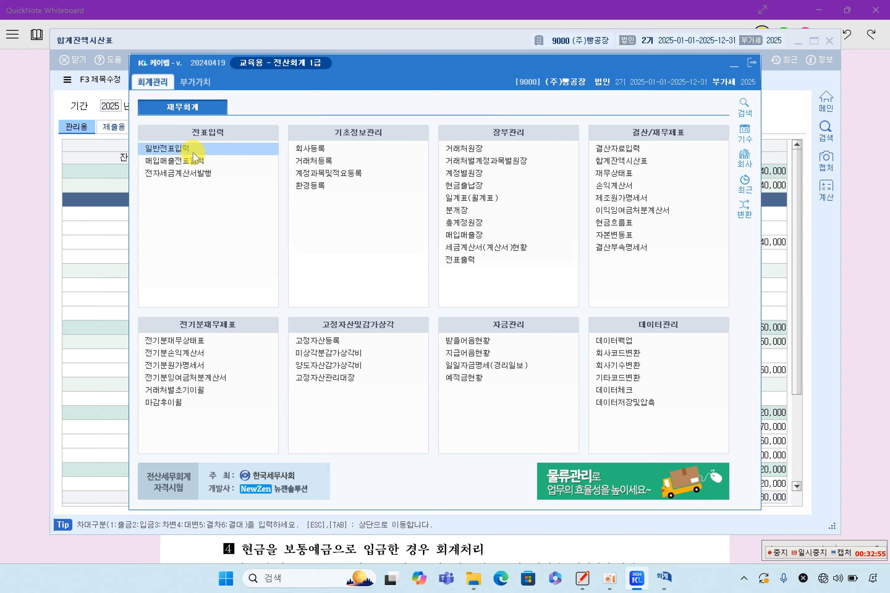
click(193, 154)
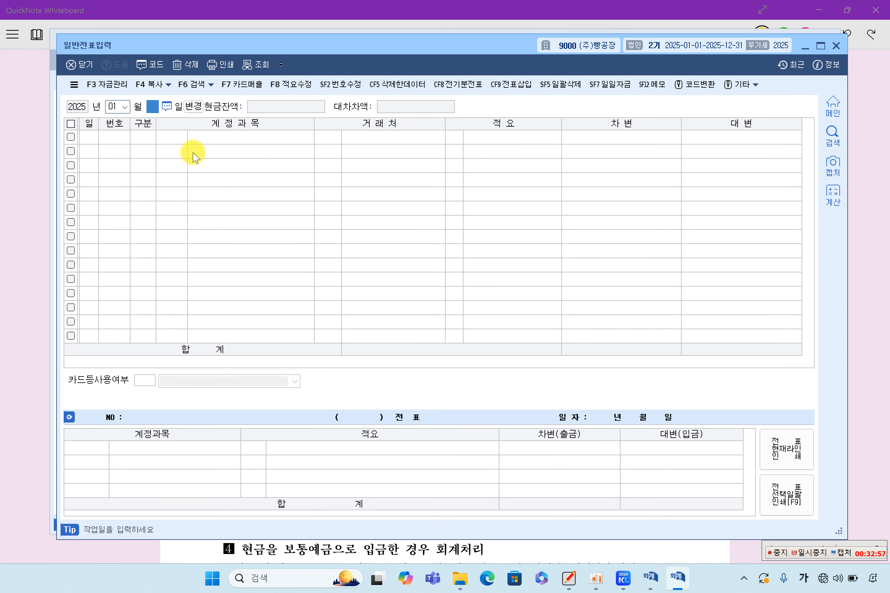
key(Return)
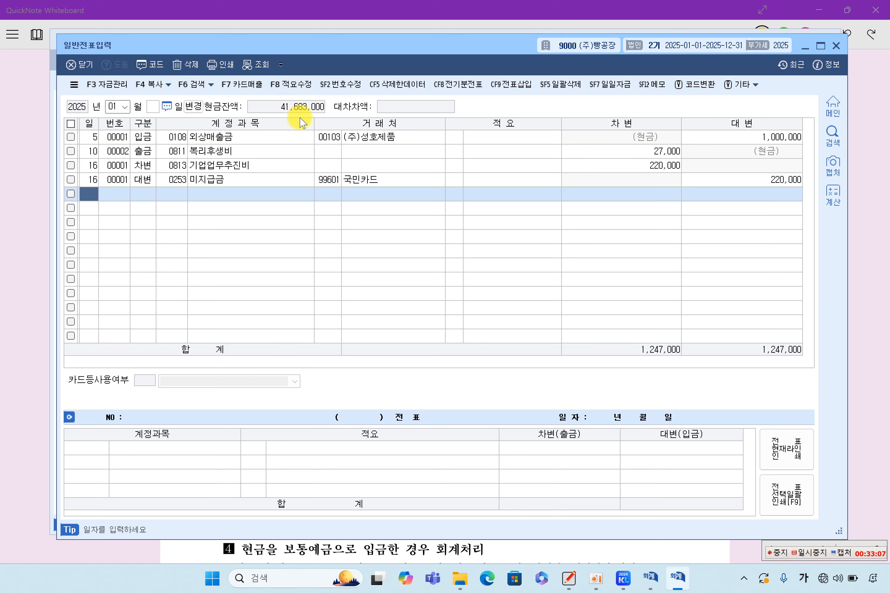
- Move the 일반전표입력 window out of the way and return to the 합계잔액시산표
drag(370, 51, 376, 89)
click(382, 61)
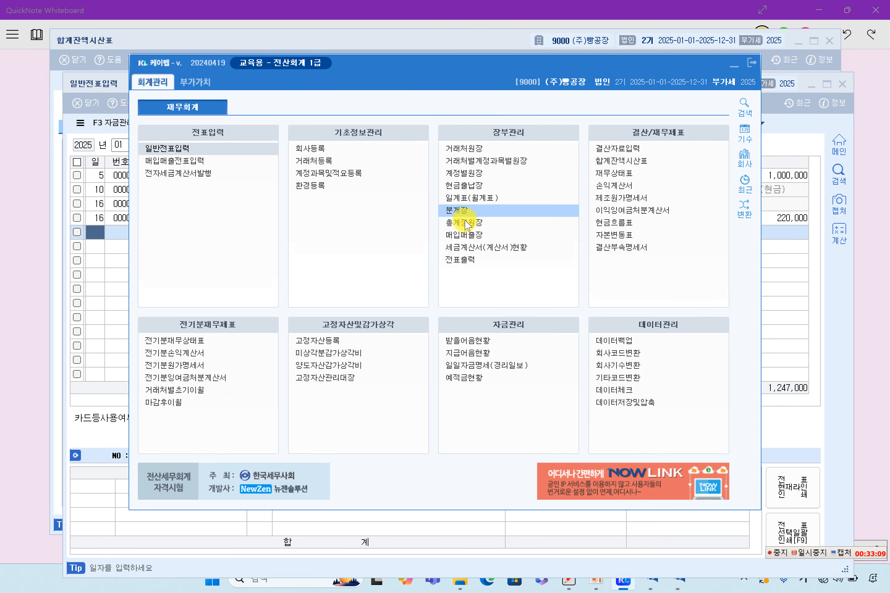
click(607, 162)
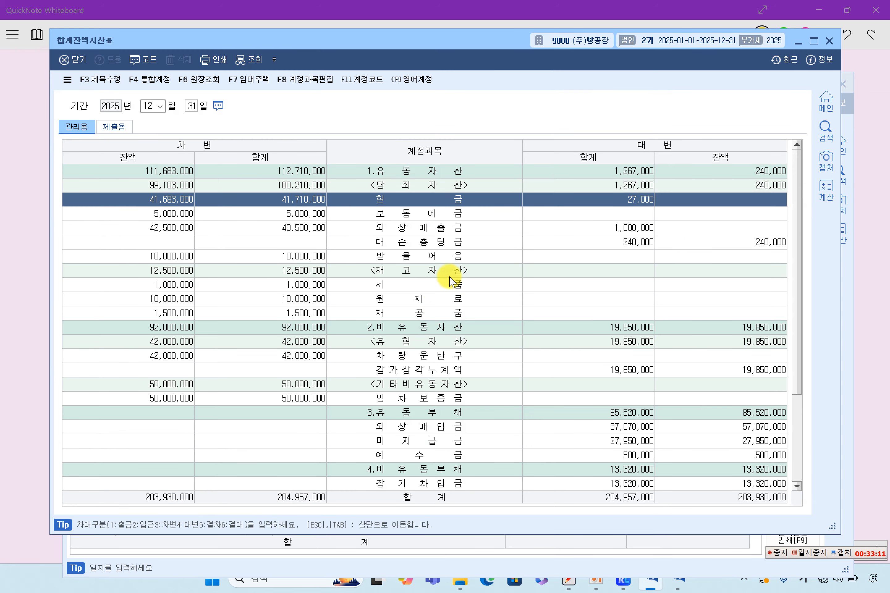
- Open the 원장조회 for the 외상매출금 account from the trial balance and check its 01-05 credit entry
click(389, 228)
click(408, 284)
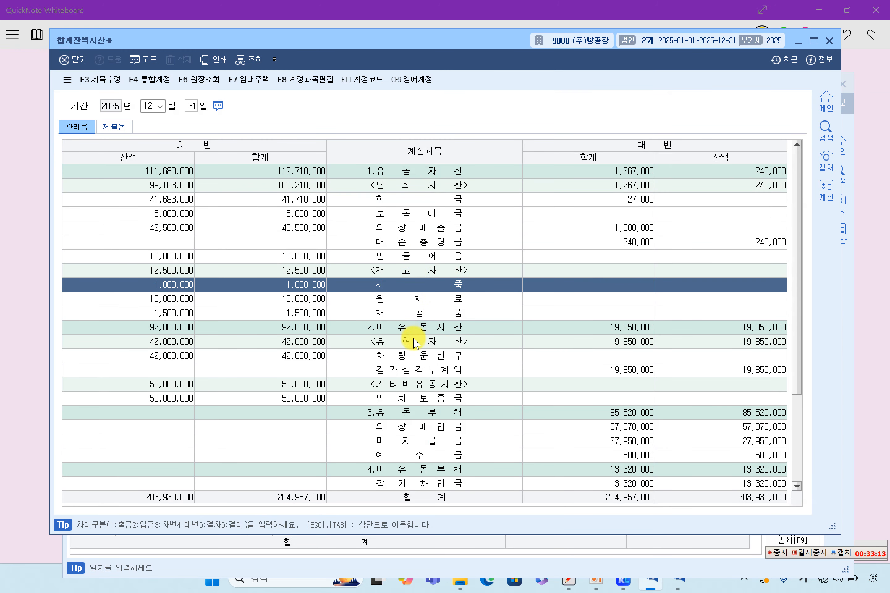
click(406, 227)
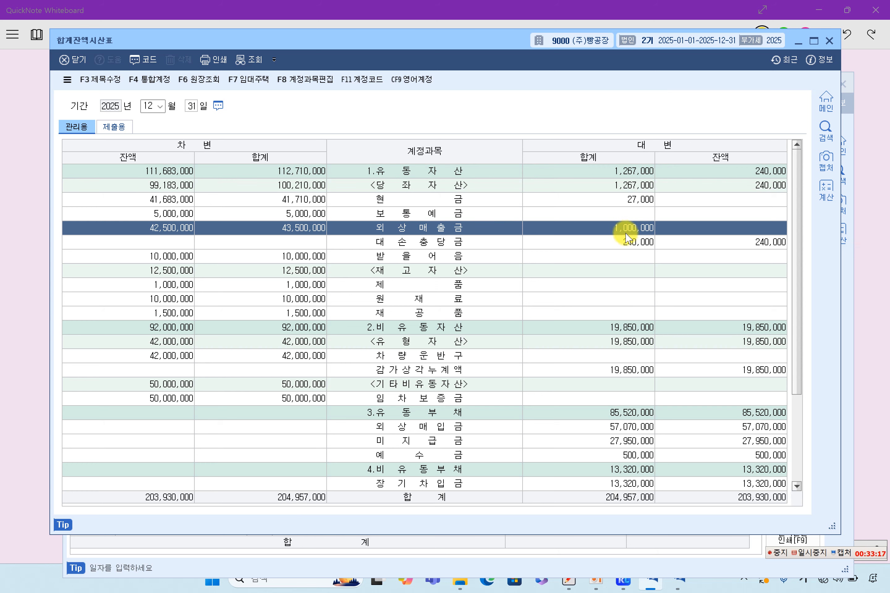
key(F6)
click(609, 170)
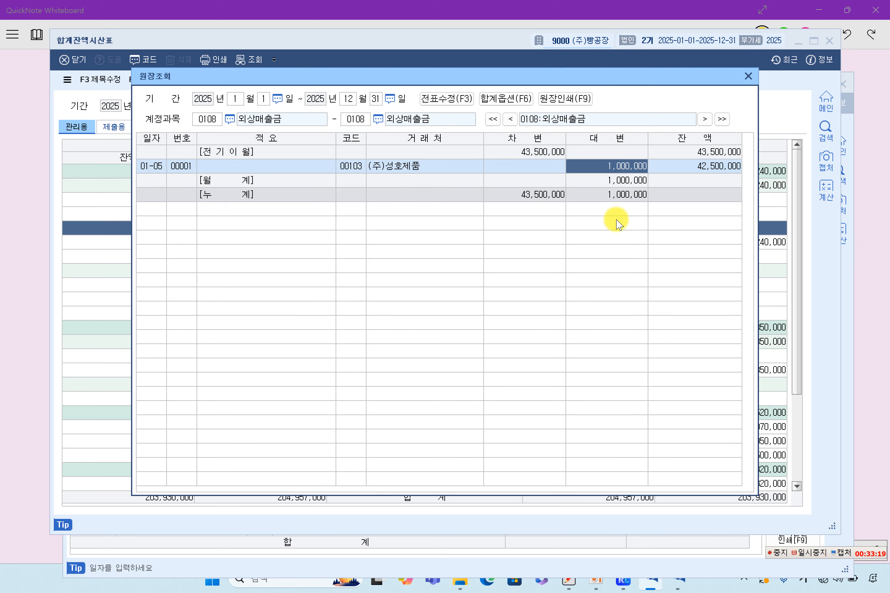
- Open the voucher detail of the 01-05 (주)성호제품 entry, examine its account and credit amount, and close the 외상매출금 ledger
double_click(626, 167)
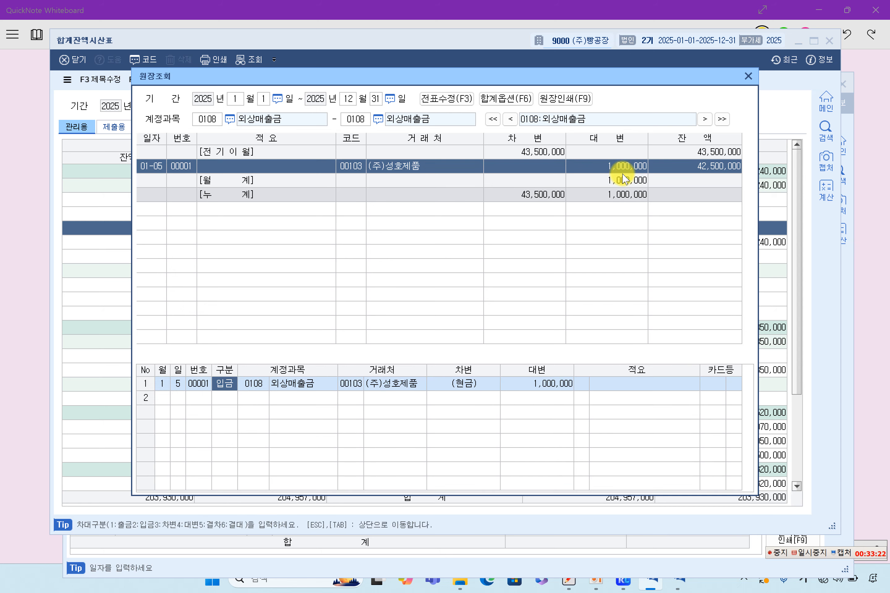
click(470, 386)
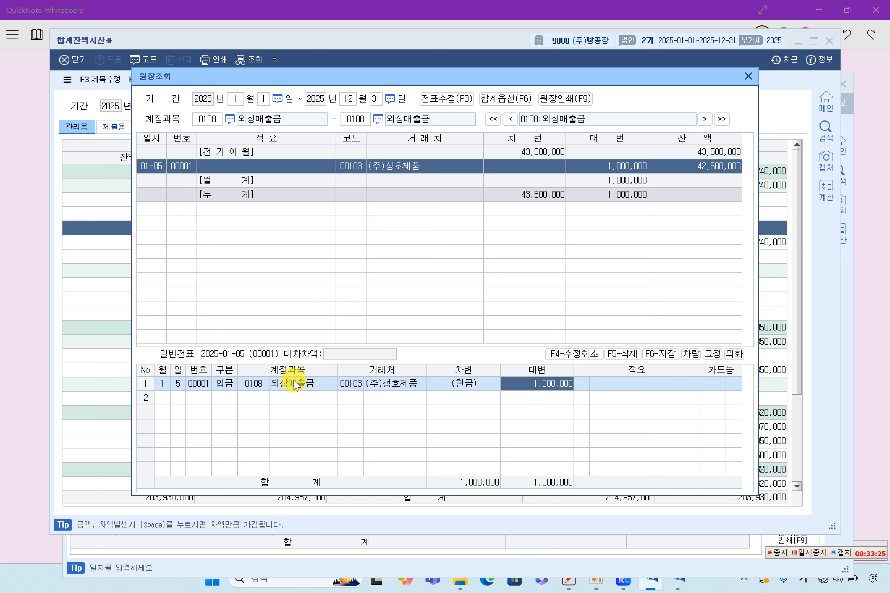
click(261, 384)
click(528, 384)
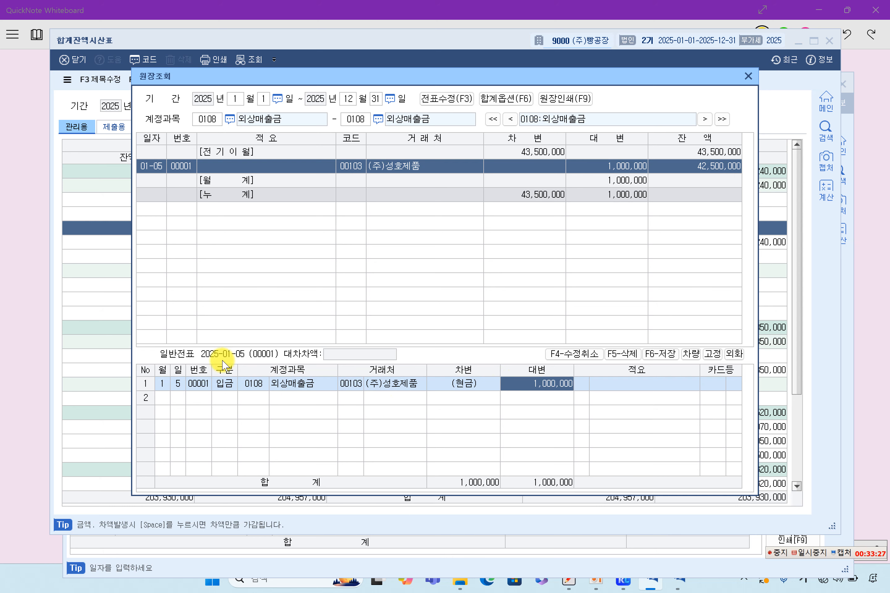
click(623, 172)
click(749, 76)
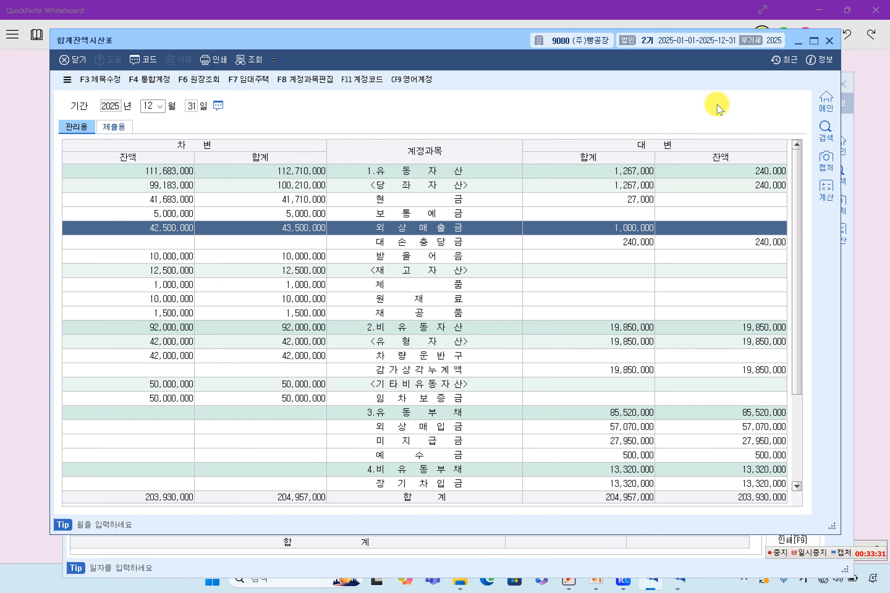
- Open the 복리후생비 ledger from the trial balance, check the voucher detail of its 01-10 entry, and close the ledger
click(424, 289)
scroll(463, 342, down, 3)
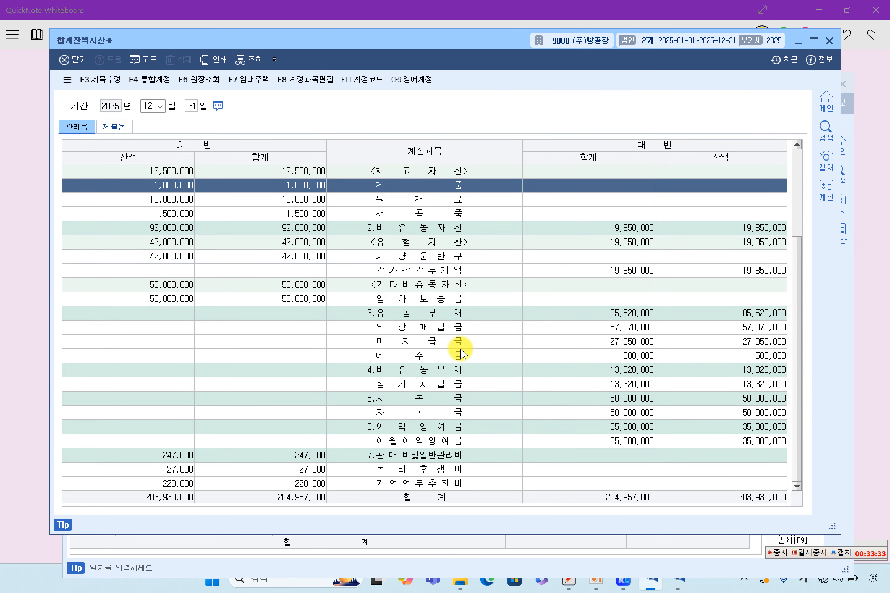
click(447, 442)
key(Down)
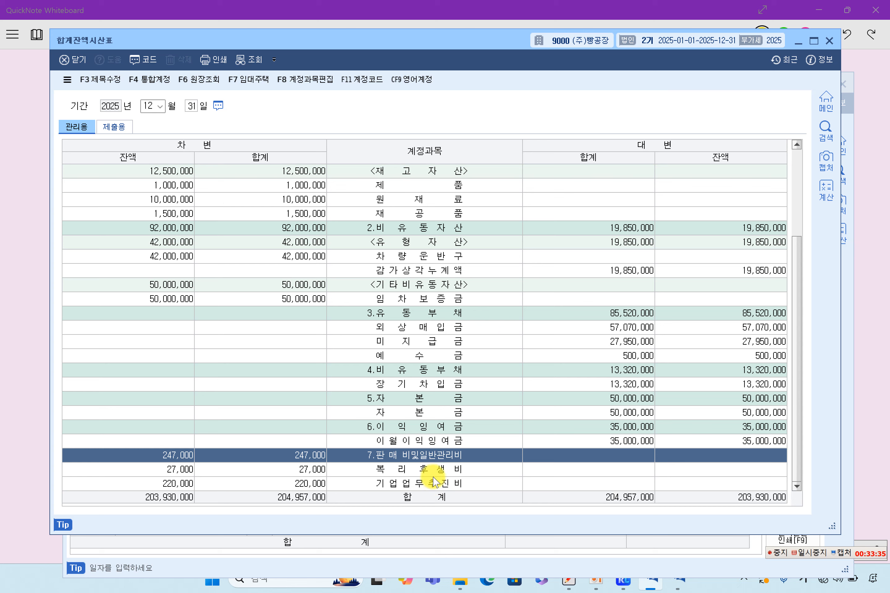
key(Down)
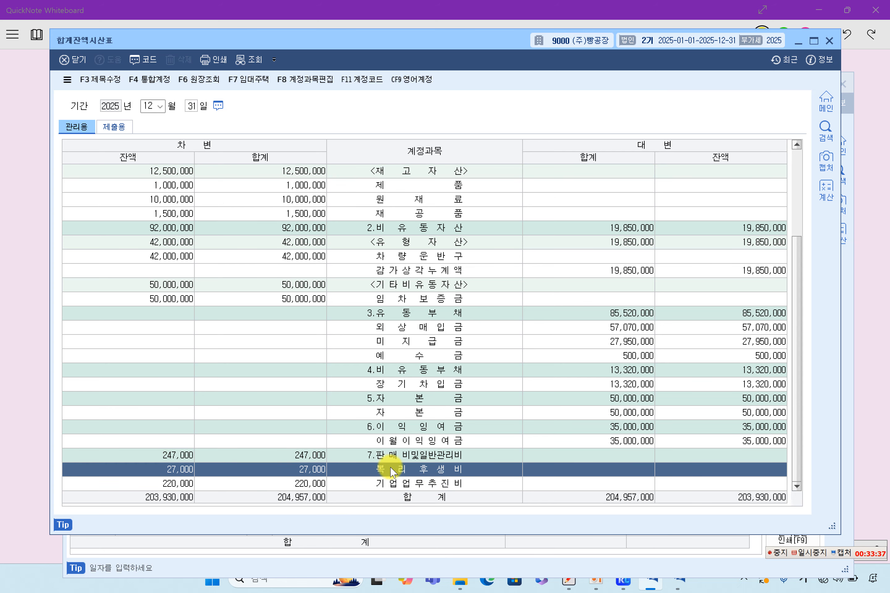
double_click(429, 470)
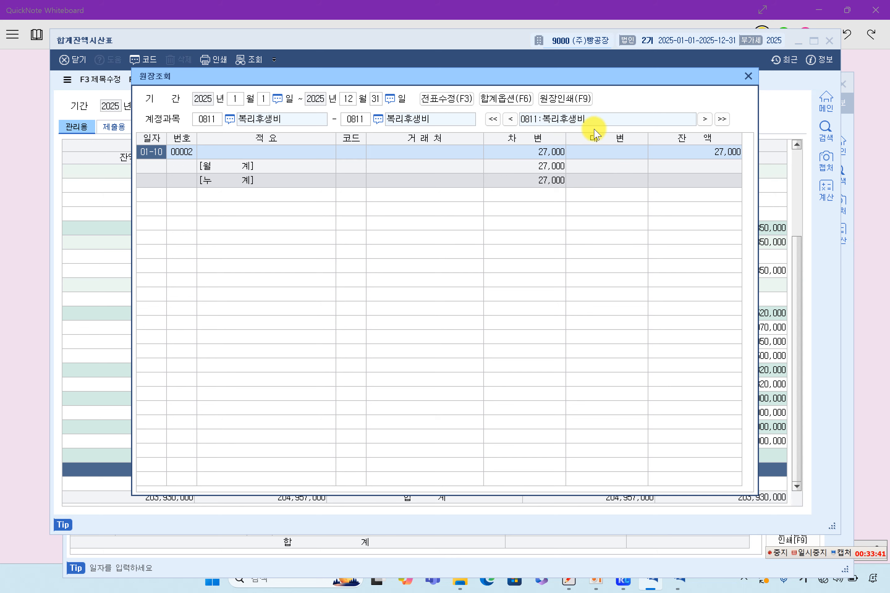
double_click(551, 152)
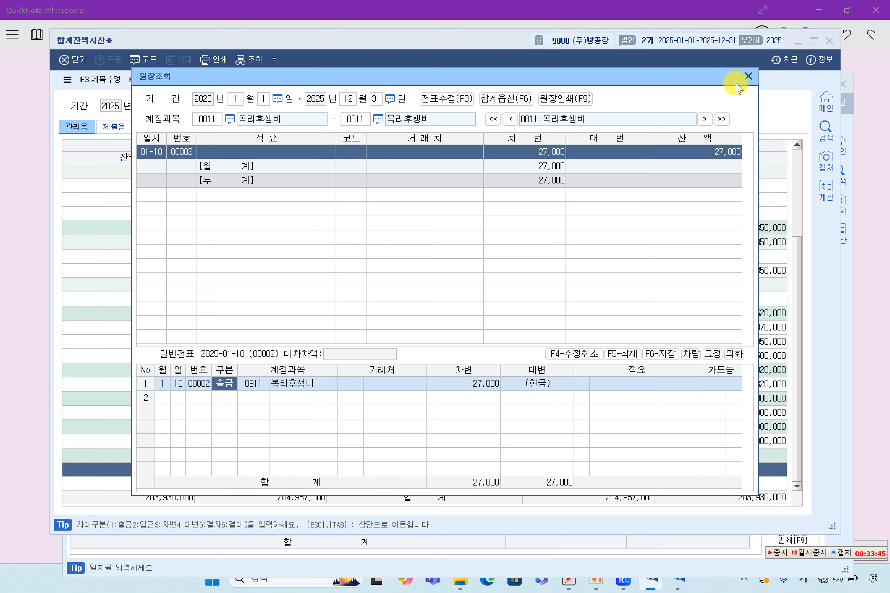
click(747, 77)
- Open the 기업업무추진비 ledger, examine the debit and credit lines of its 01-16 voucher, and close the ledger
click(438, 485)
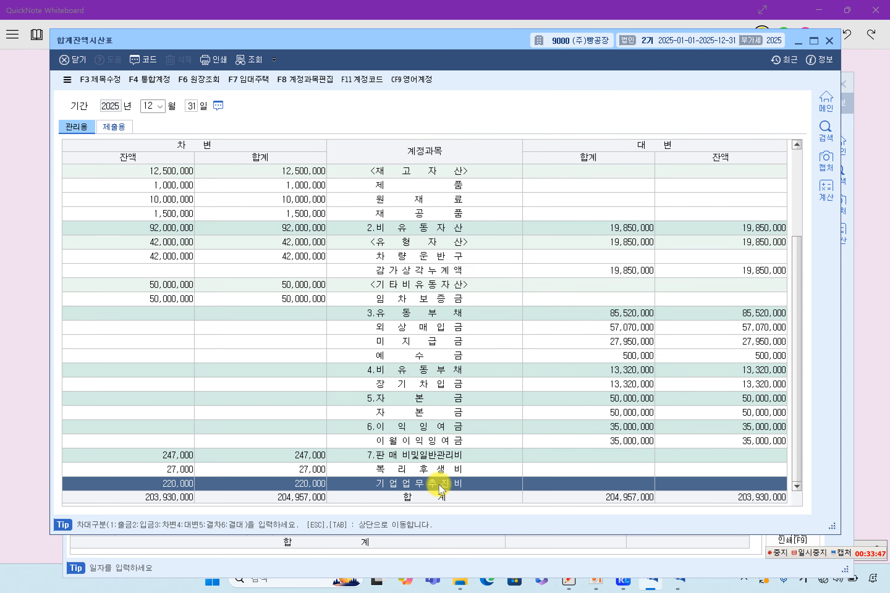
double_click(447, 488)
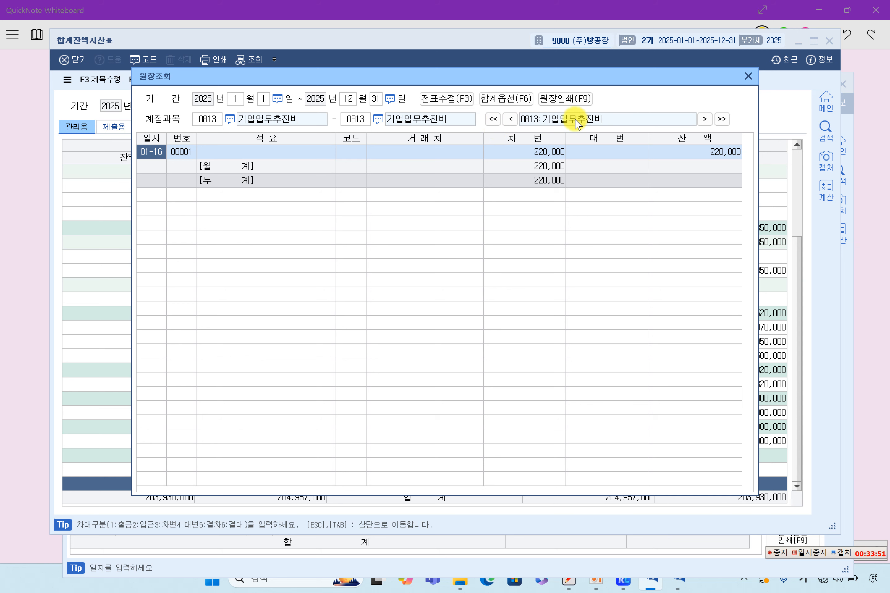
double_click(541, 153)
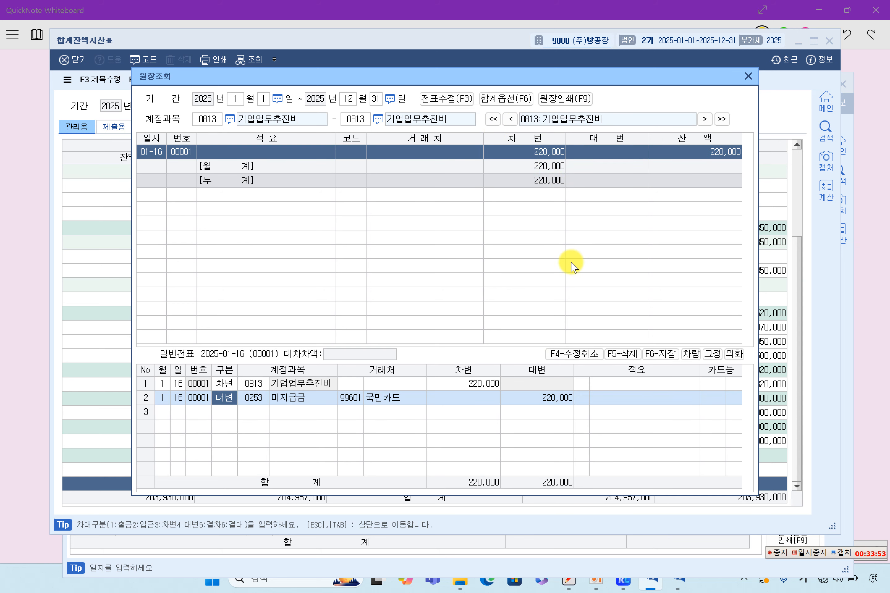
click(259, 385)
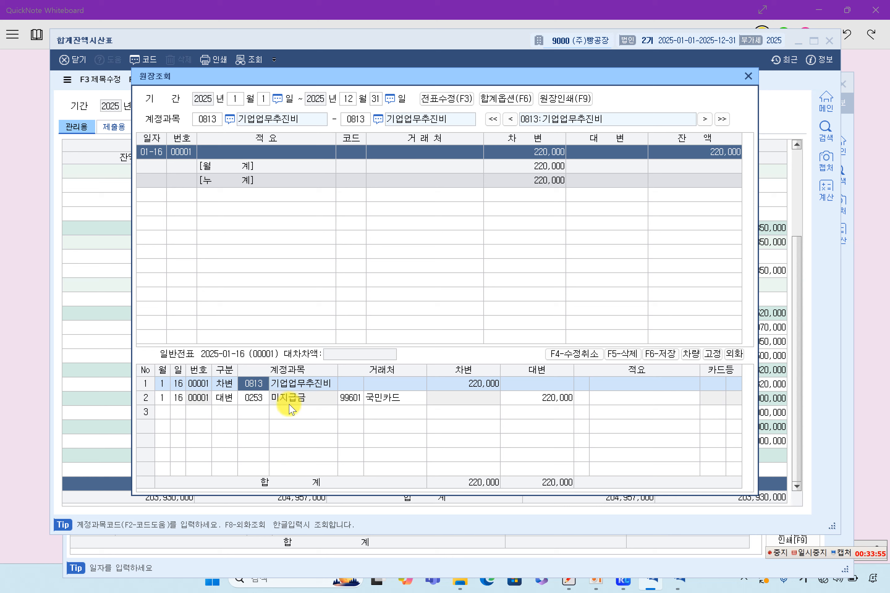
click(543, 399)
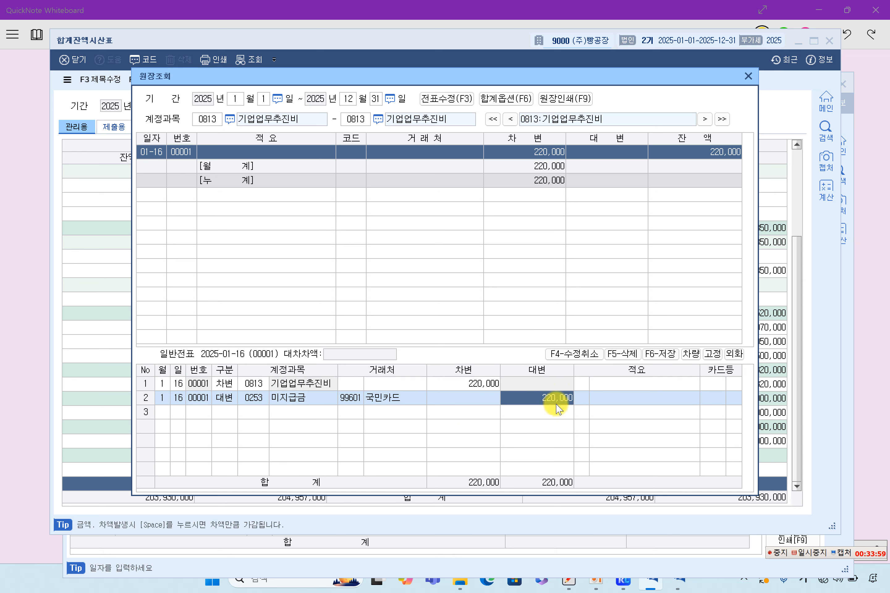
click(748, 76)
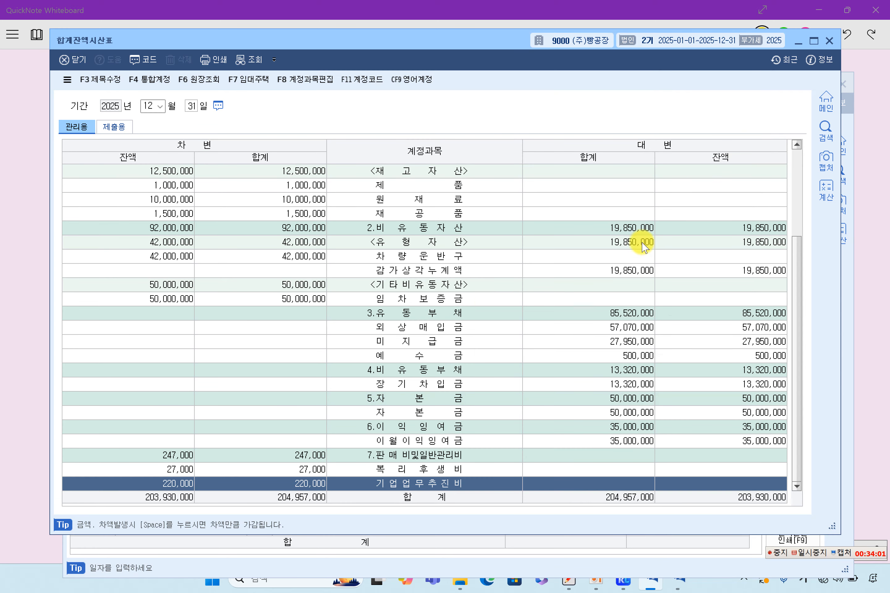
- Open the 원장조회 for the 미지급금 account and check its 전기이월 credit amount
click(479, 306)
click(469, 372)
click(465, 345)
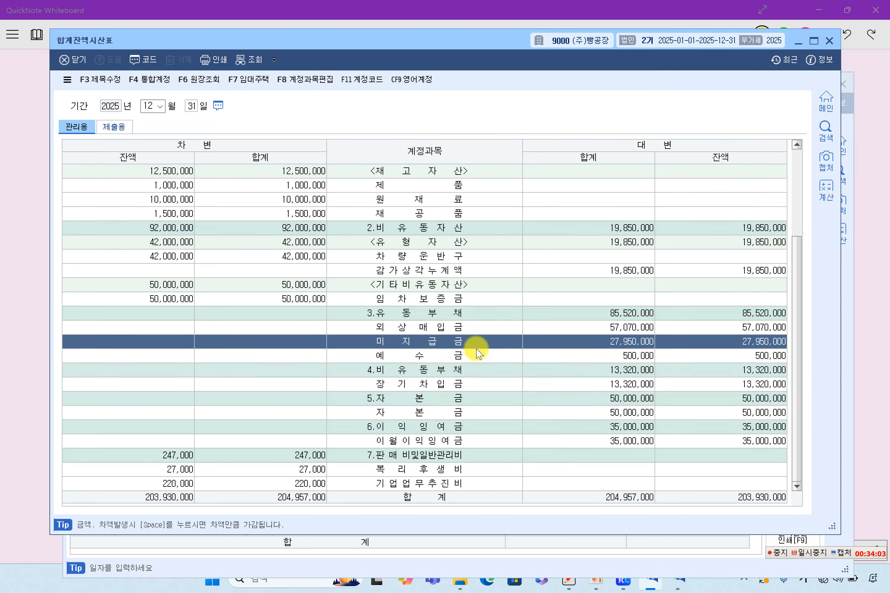
key(F6)
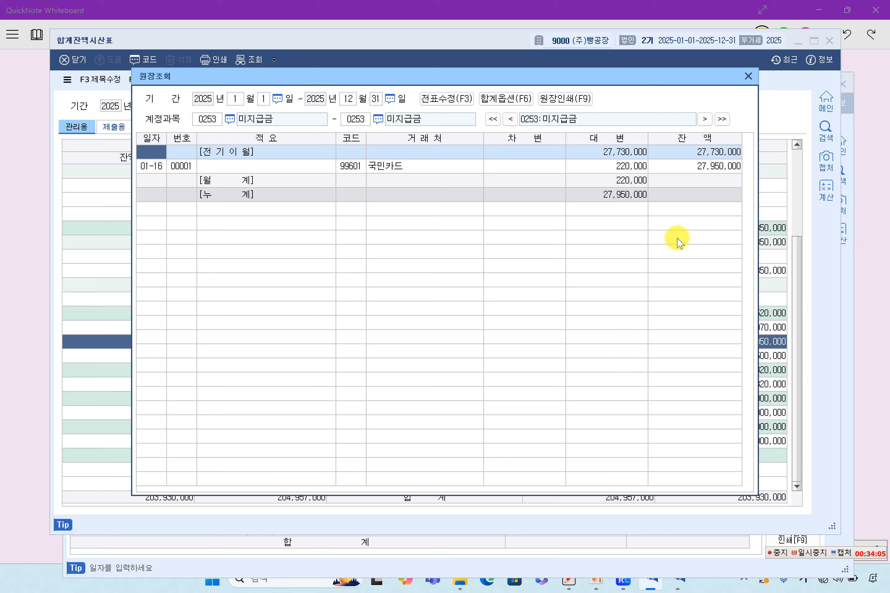
click(634, 167)
click(622, 151)
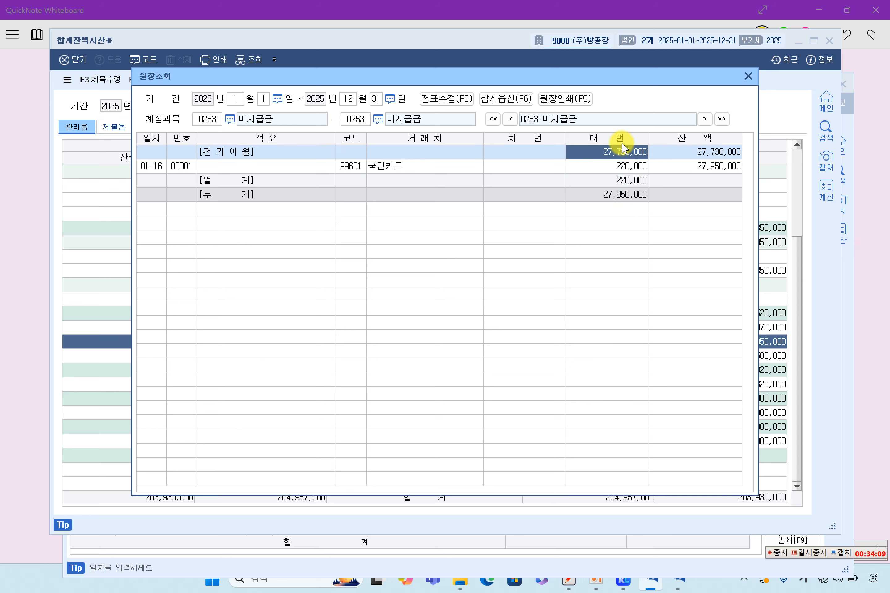
- Examine the 01-16 국민카드 entry in the 미지급금 ledger with its voucher detail, and close the ledger
click(628, 170)
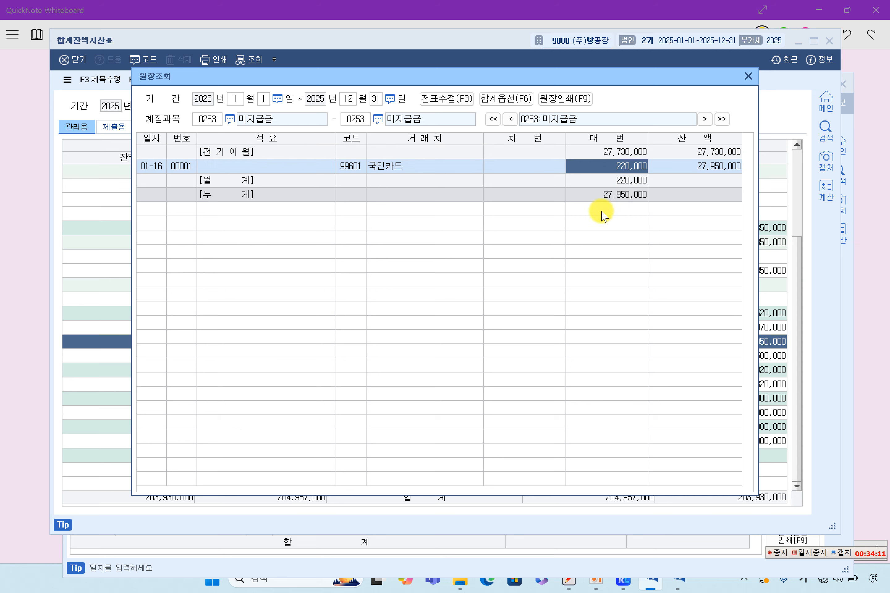
click(152, 168)
click(596, 169)
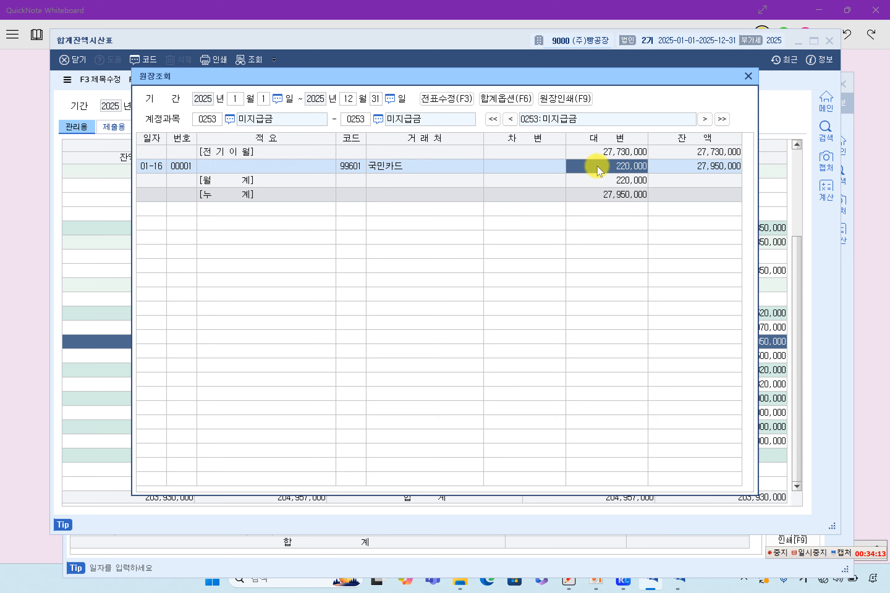
double_click(617, 168)
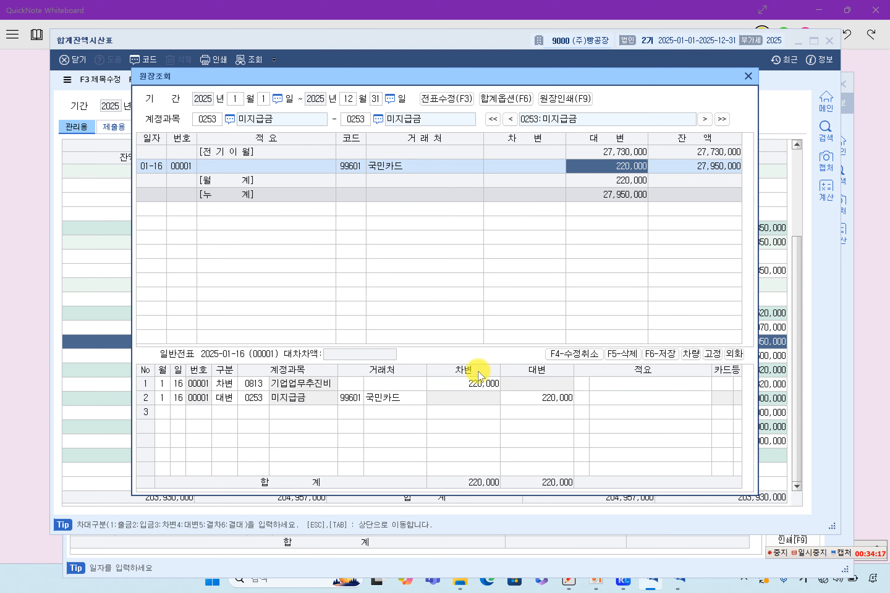
click(748, 75)
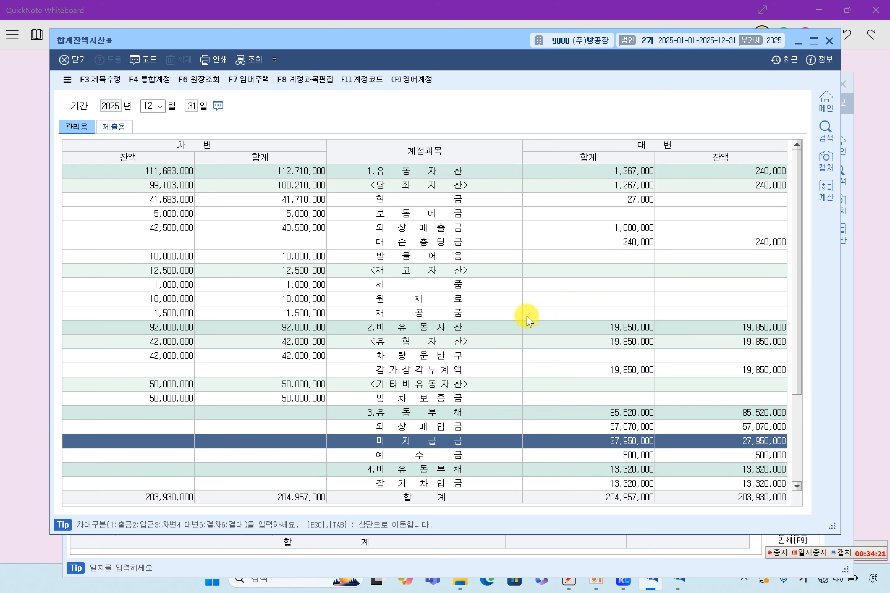
- Look over the full account list in the 합계잔액시산표, from 유동자산 to 판매비및일반관리비
click(456, 256)
click(436, 343)
scroll(472, 388, down, 3)
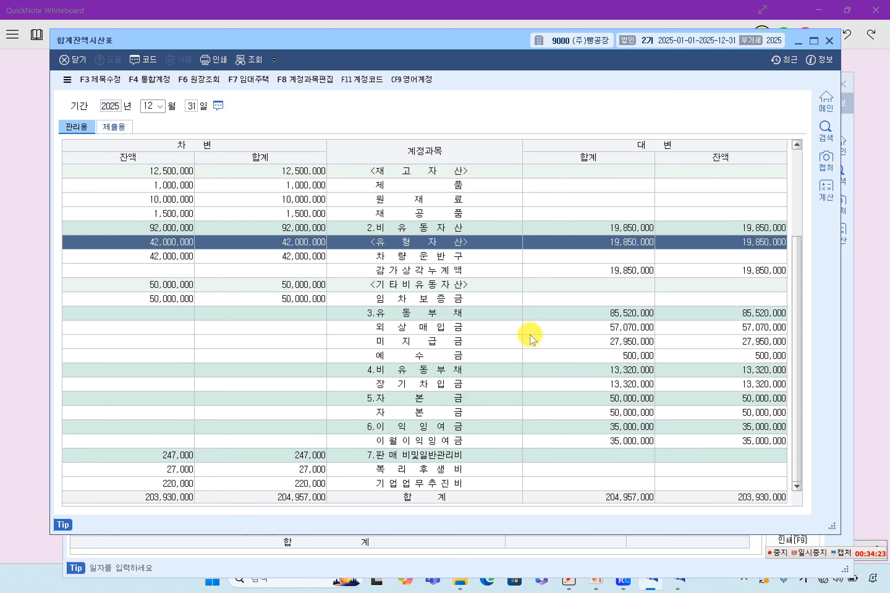
scroll(523, 348, up, 3)
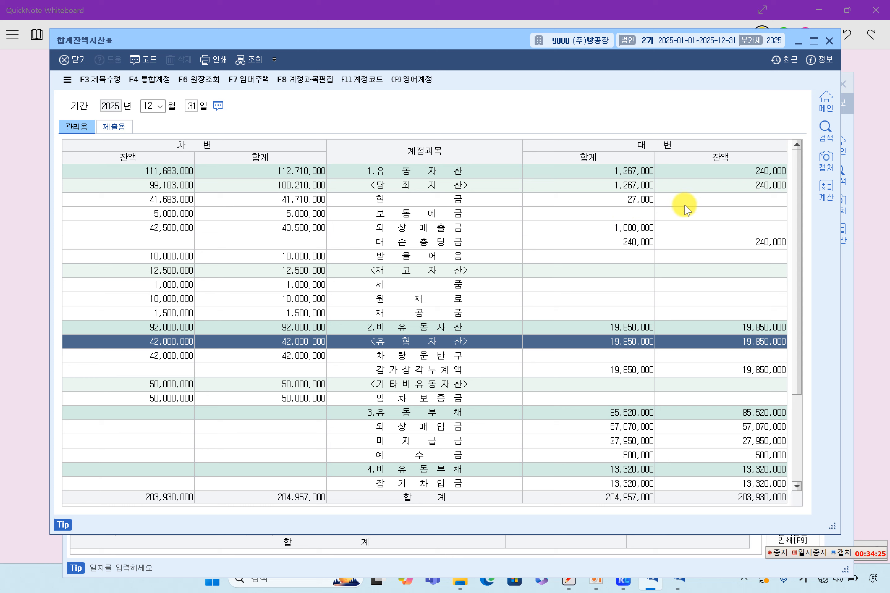